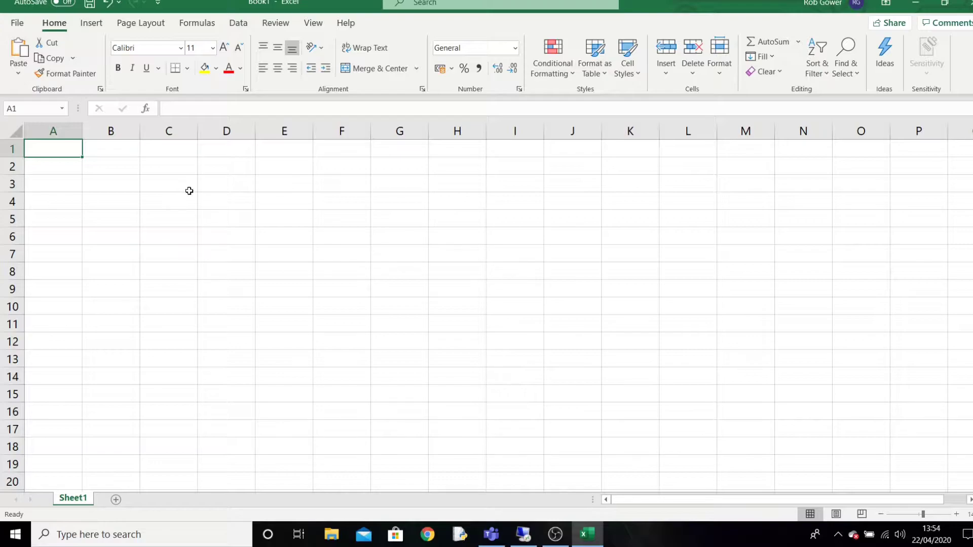
Save the new workbook to the Desktop as "Kitten simulation"
{"action": "left_click", "coordinate": [22, 23]}
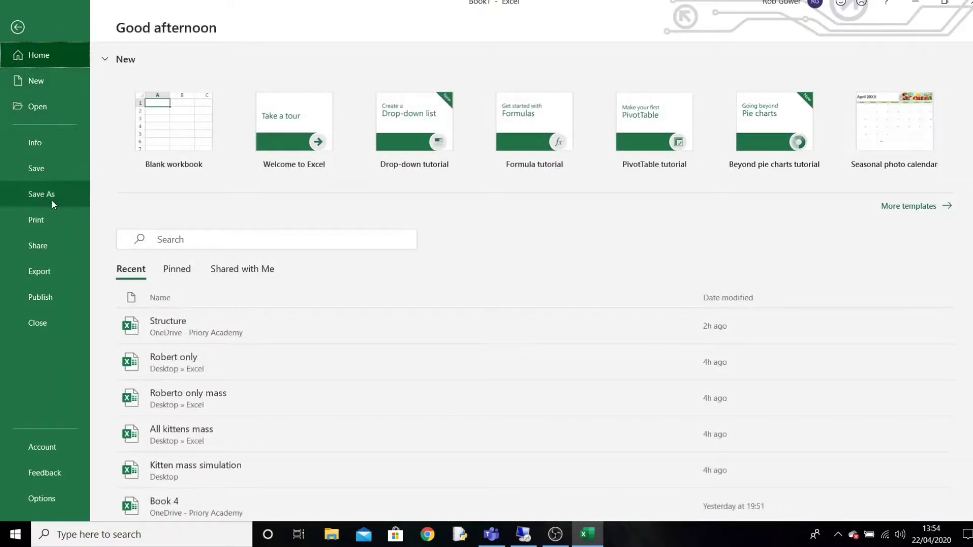
{"action": "left_click", "coordinate": [50, 200]}
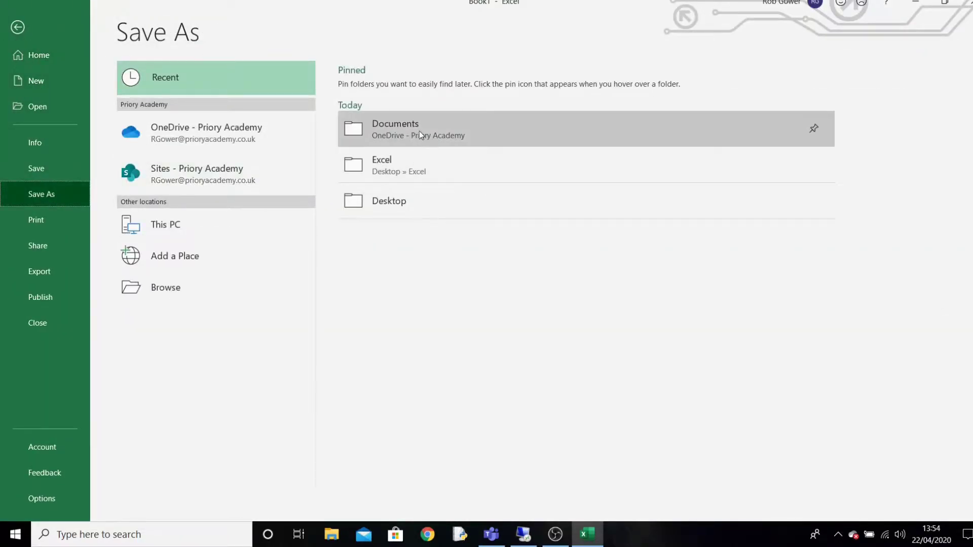
{"action": "left_click", "coordinate": [389, 202]}
{"action": "left_click", "coordinate": [432, 86]}
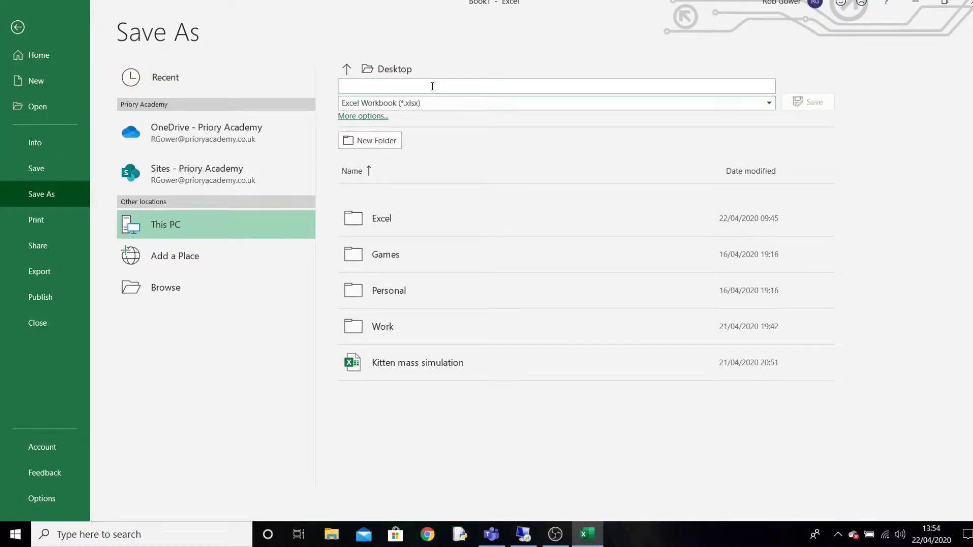
{"action": "type", "text": "Kitten simulation"}
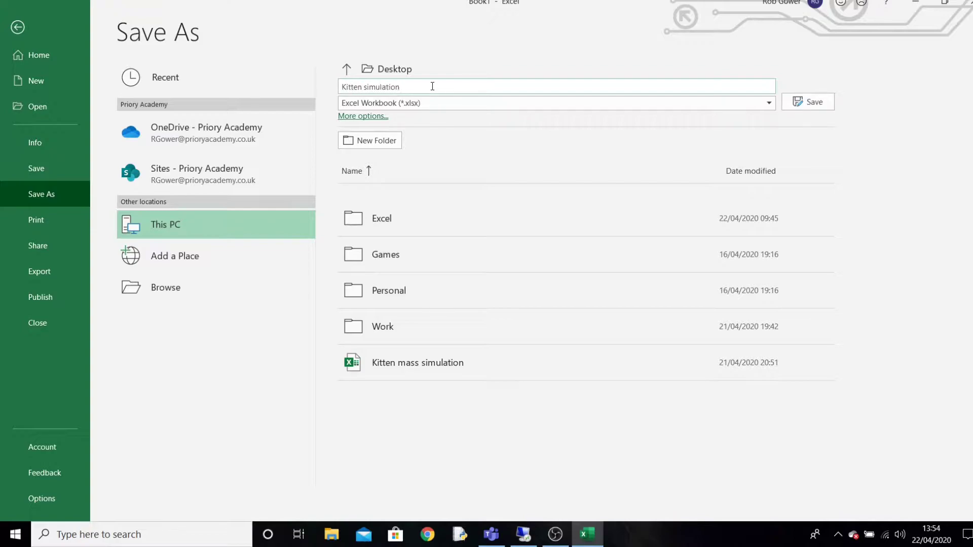
{"action": "left_click", "coordinate": [797, 105]}
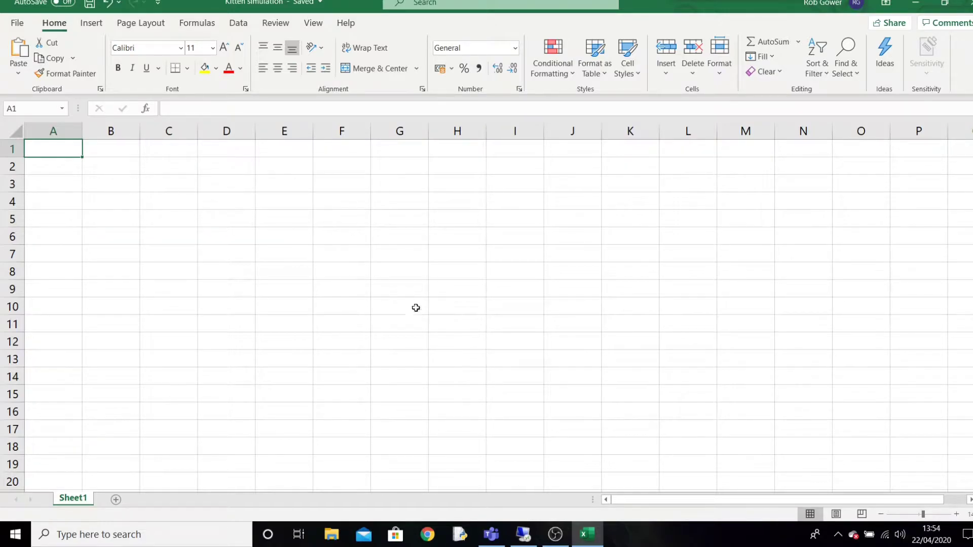
Enter the heading "Date" in B2 and 22/04/2020 in B3, and widen column B to fit the date
{"action": "left_click", "coordinate": [115, 168]}
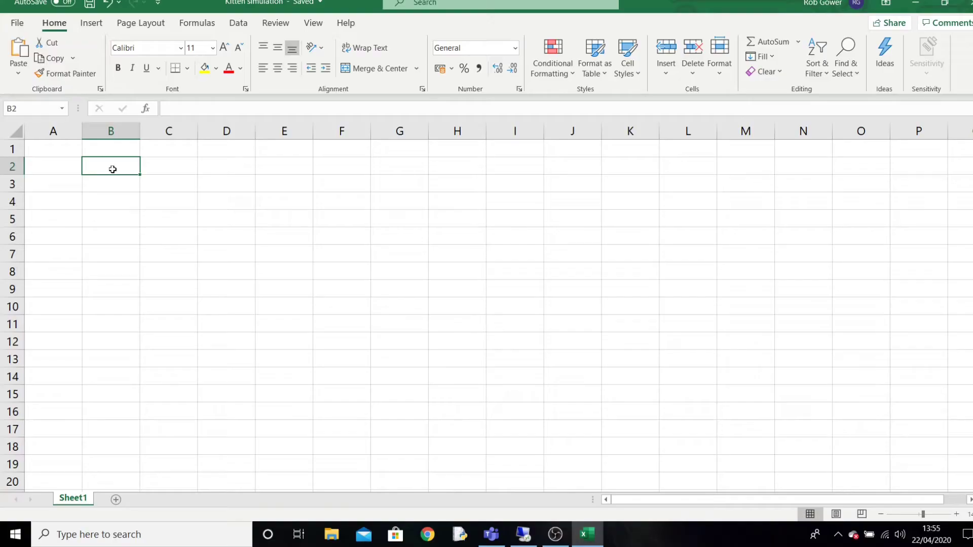
{"action": "type", "text": "Date"}
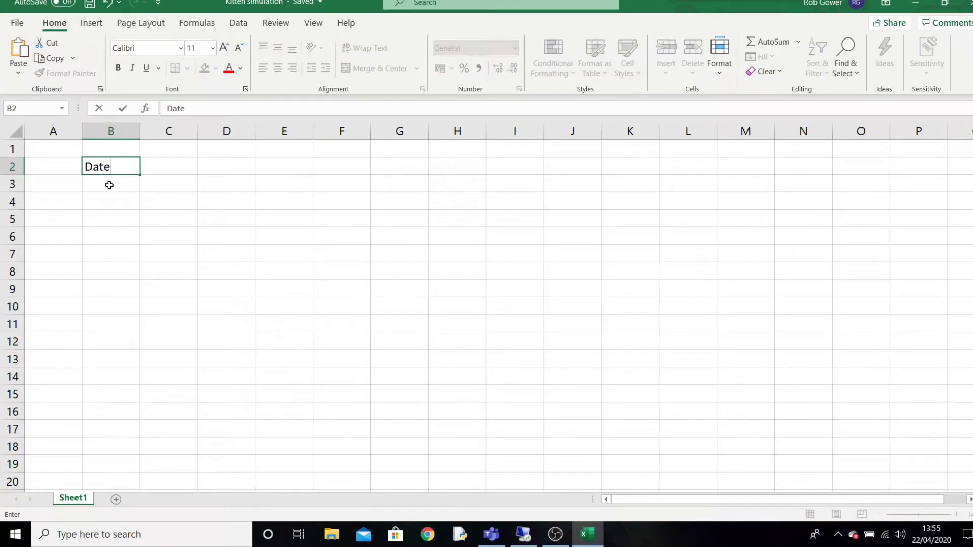
{"action": "key", "text": "Return"}
{"action": "type", "text": "22"}
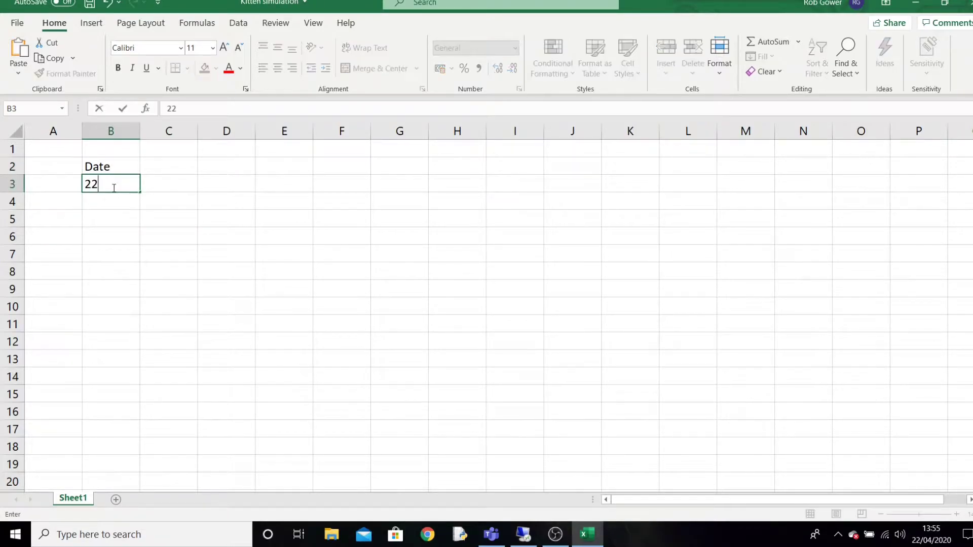
{"action": "type", "text": "/04/2020"}
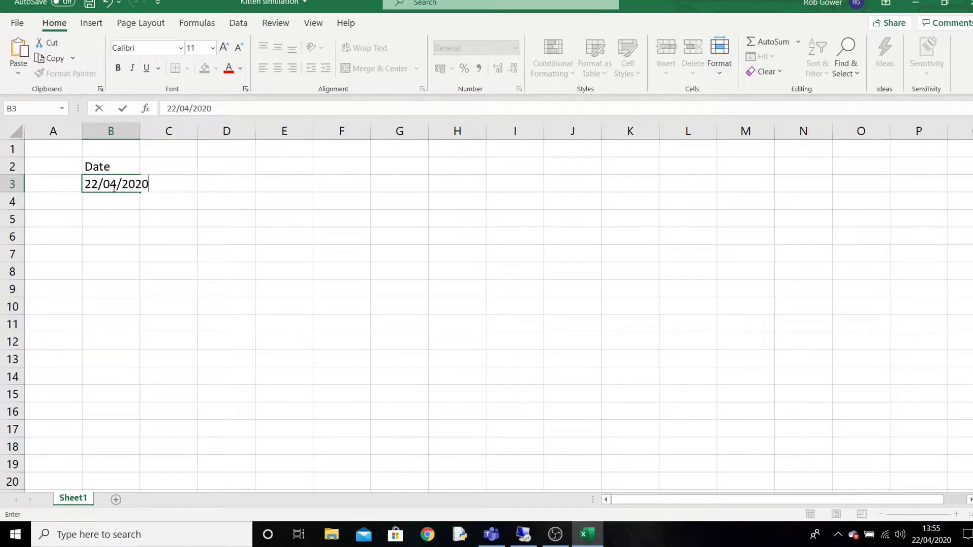
{"action": "key", "text": "Return"}
{"action": "left_click_drag", "start_coordinate": [152, 131], "coordinate": [165, 131]}
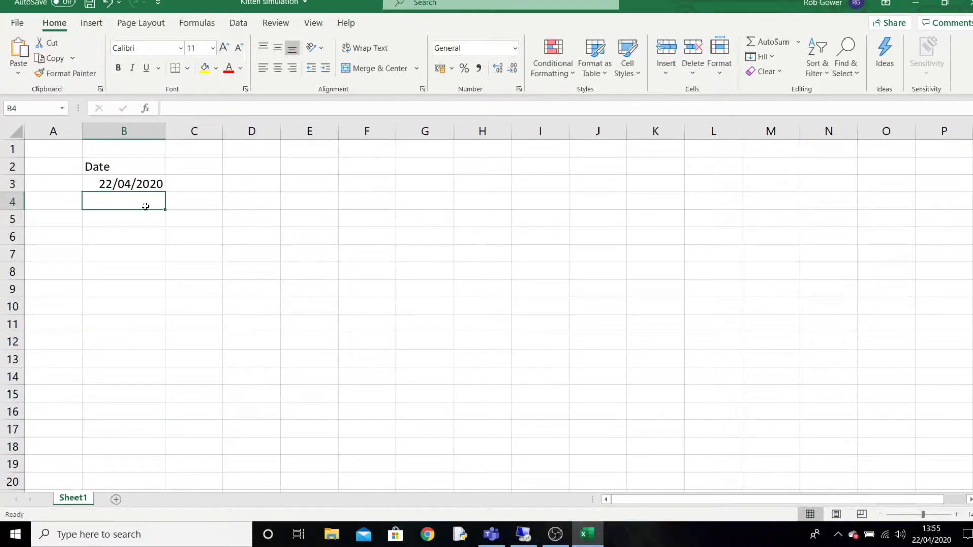
Fill the date in B3 down to B16 as a daily series, and retract the fill to B3
{"action": "left_click", "coordinate": [143, 184]}
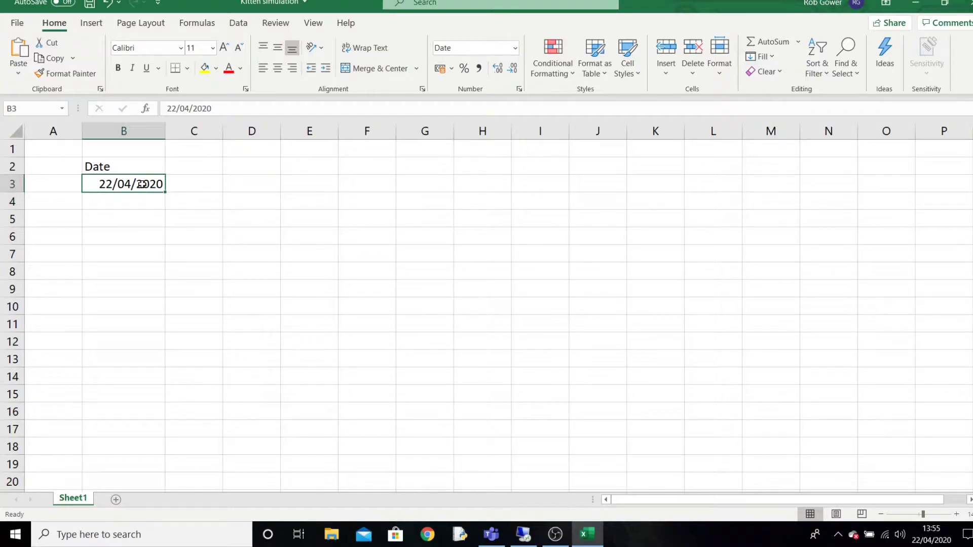
{"action": "left_click_drag", "start_coordinate": [166, 192], "coordinate": [167, 417]}
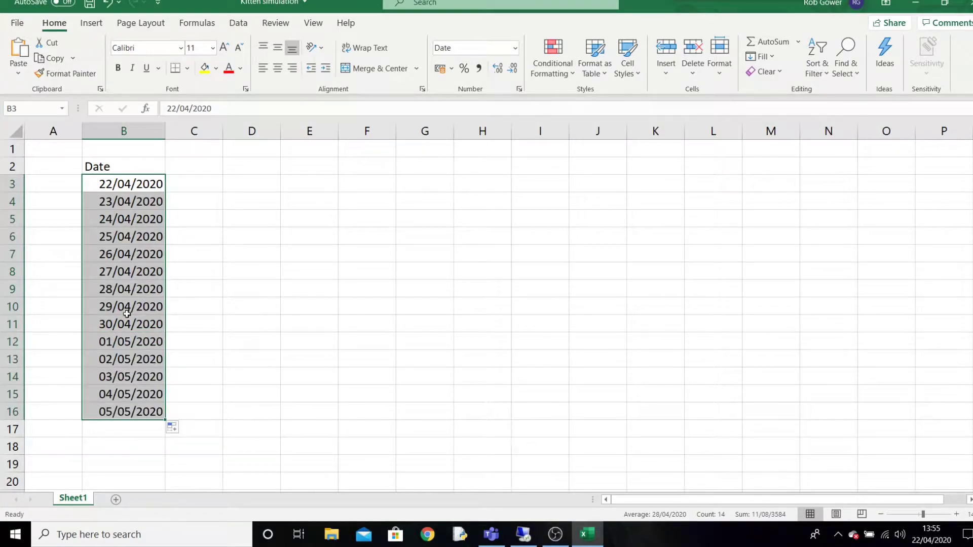
{"action": "left_click_drag", "start_coordinate": [164, 420], "coordinate": [144, 199]}
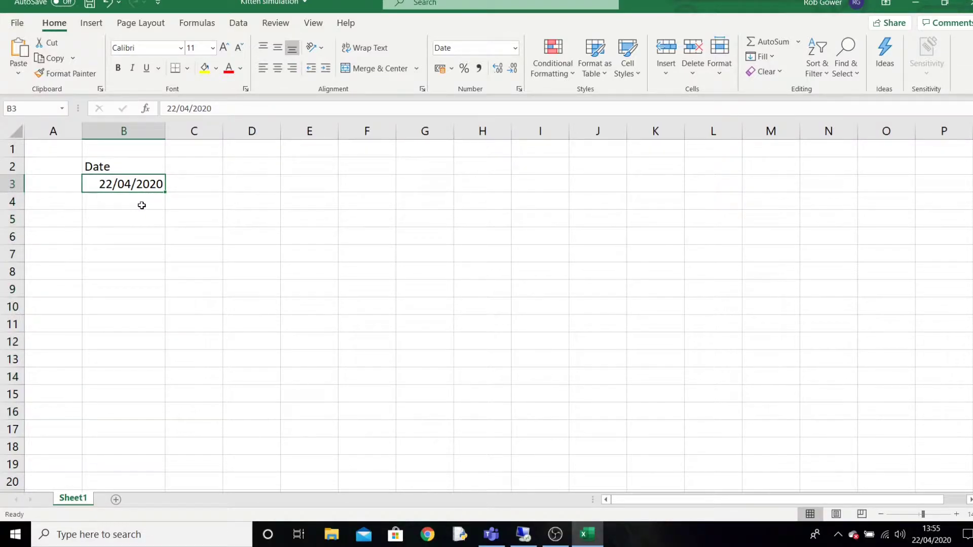
{"action": "left_click", "coordinate": [140, 201]}
{"action": "left_click", "coordinate": [130, 184]}
Enter "1st Jan 1900" in C3 and 1 in E3 as an illustration, and clear C3:E3
{"action": "left_click", "coordinate": [187, 185]}
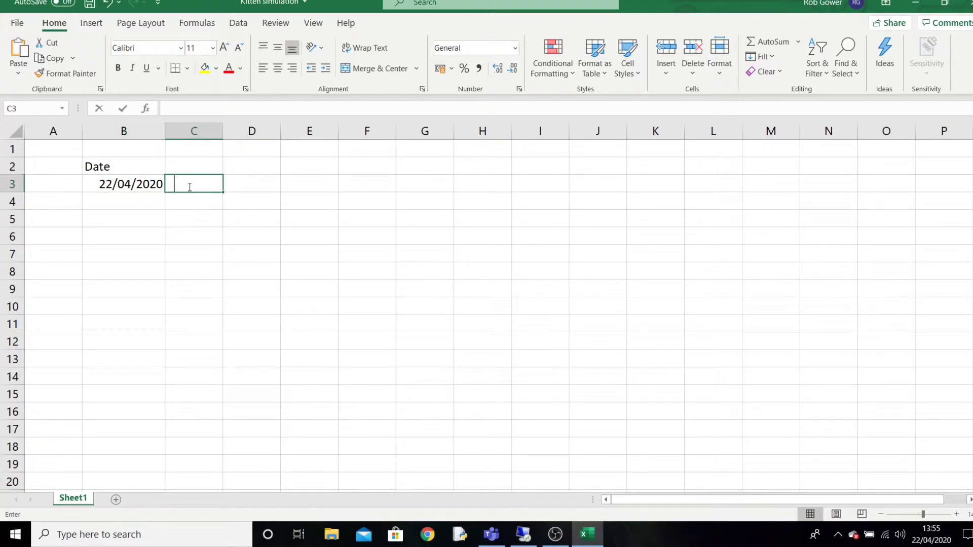
{"action": "type", "text": "1st Jan 1900"}
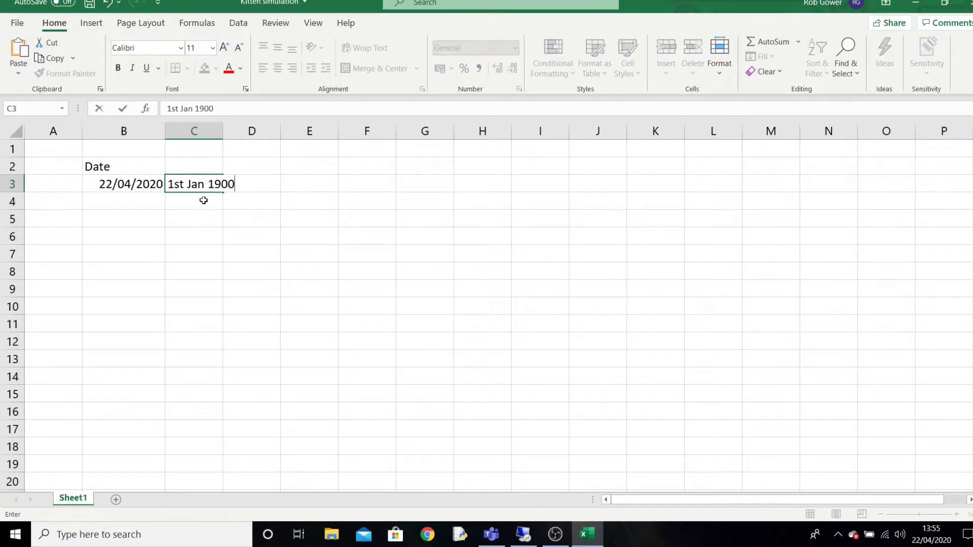
{"action": "key", "text": "Return"}
{"action": "left_click", "coordinate": [289, 185]}
{"action": "type", "text": "1"}
{"action": "left_click", "coordinate": [203, 200]}
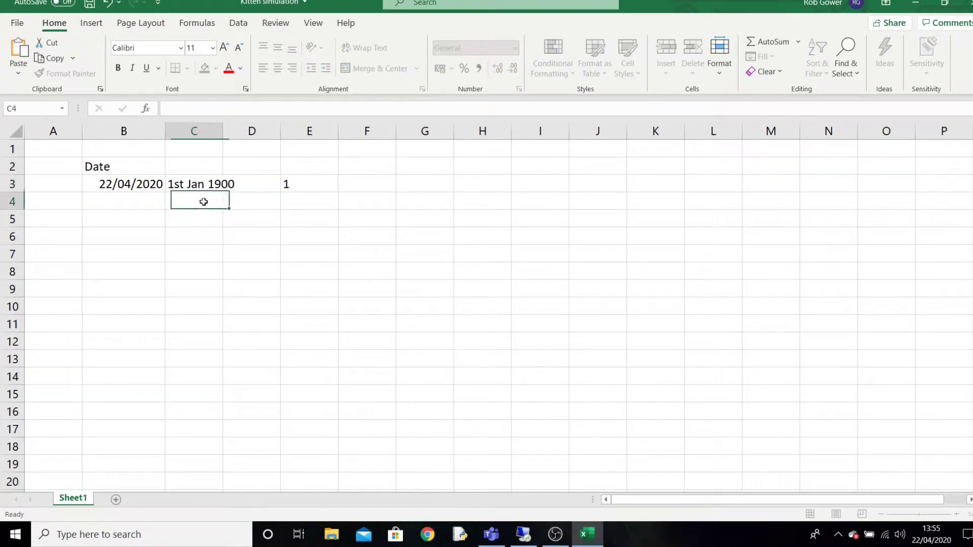
{"action": "left_click_drag", "start_coordinate": [198, 186], "coordinate": [309, 188]}
{"action": "key", "text": "Delete"}
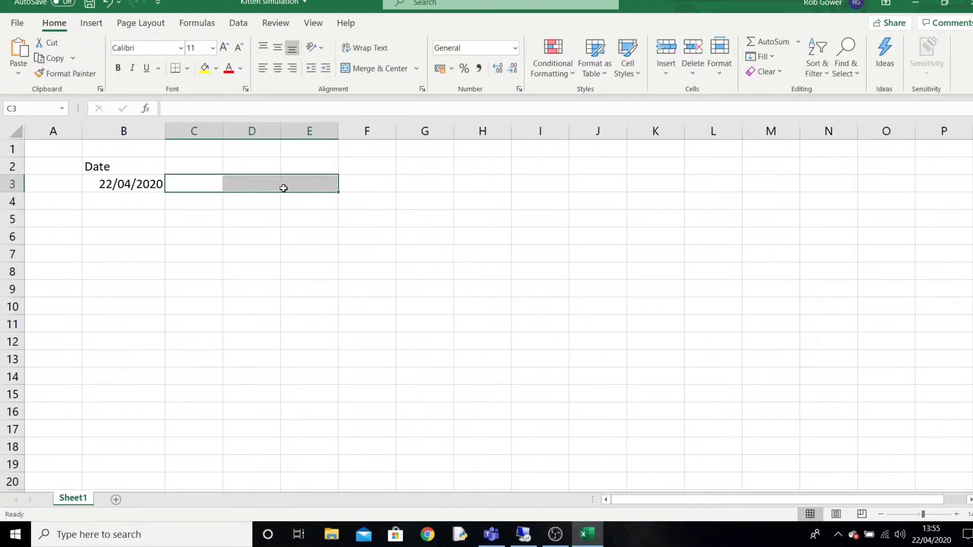
Apply the General number format to the date in B3
{"action": "left_click", "coordinate": [121, 197]}
{"action": "left_click", "coordinate": [102, 182]}
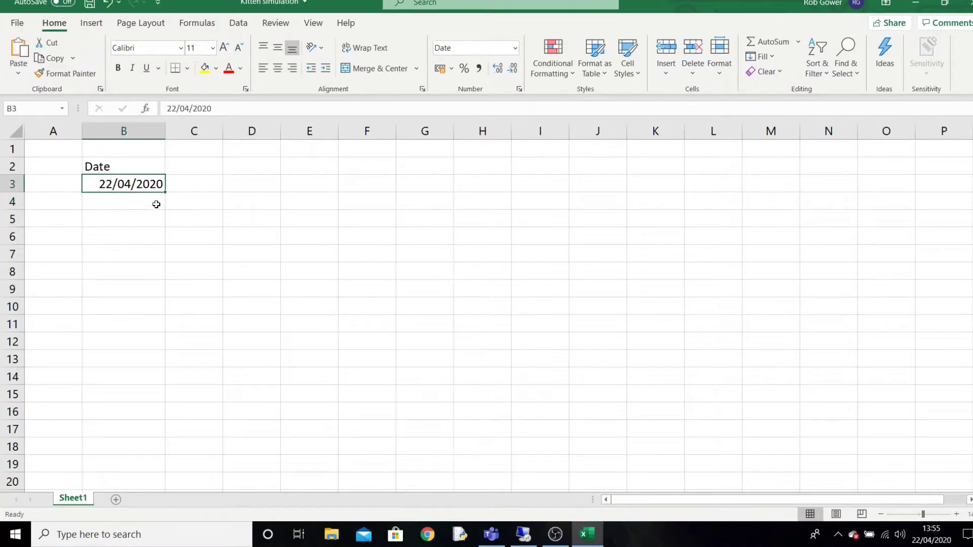
{"action": "right_click", "coordinate": [134, 185]}
{"action": "left_click", "coordinate": [197, 453]}
{"action": "left_click", "coordinate": [86, 255]}
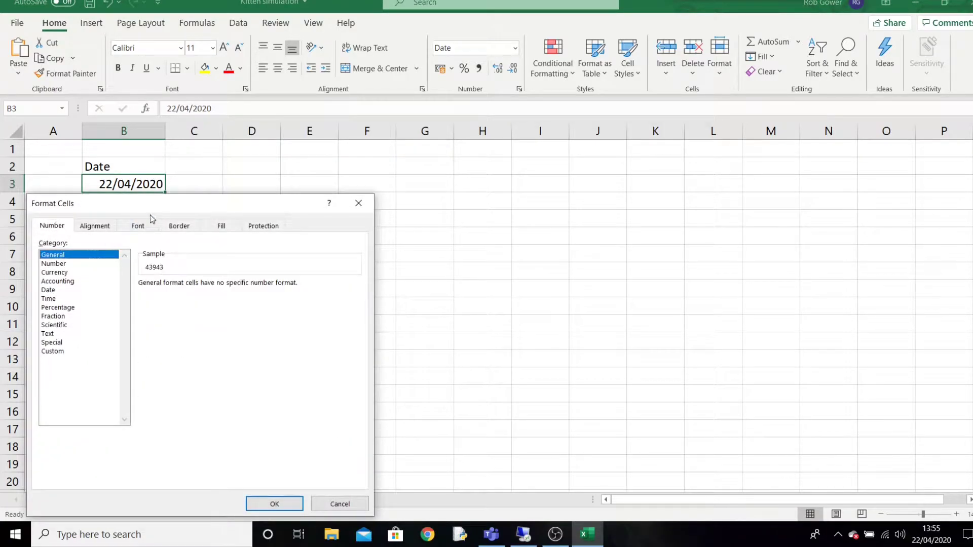
{"action": "left_click_drag", "start_coordinate": [170, 212], "coordinate": [274, 205]}
{"action": "left_click", "coordinate": [375, 497]}
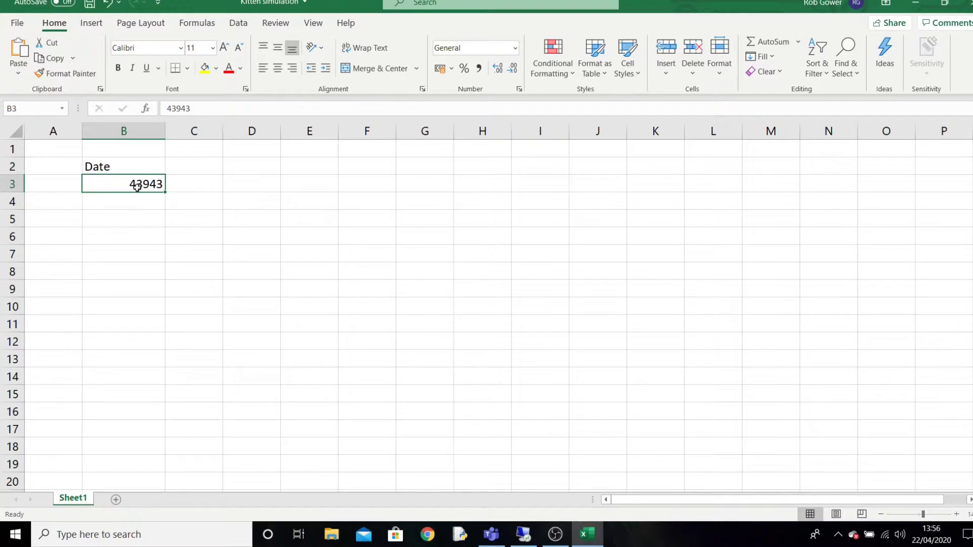
Enter the formula =B3+1 in B4 to calculate the following day
{"action": "left_click", "coordinate": [141, 200]}
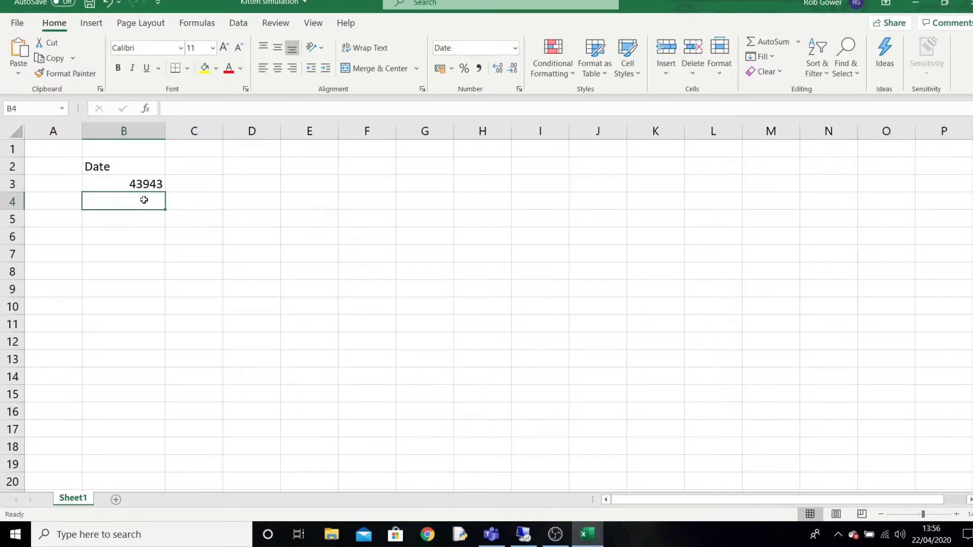
{"action": "type", "text": "="}
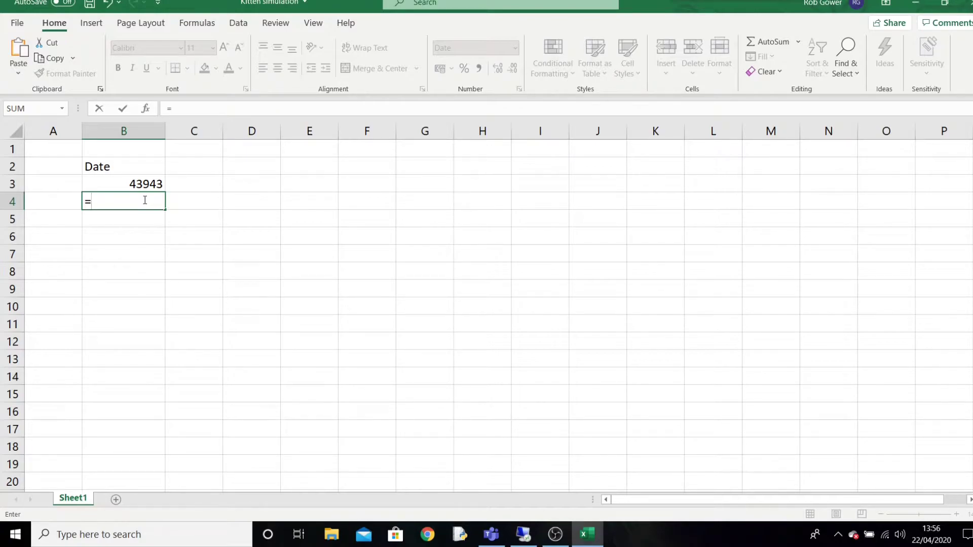
{"action": "key", "text": "Up"}
{"action": "key", "text": "Down"}
{"action": "key", "text": "Up"}
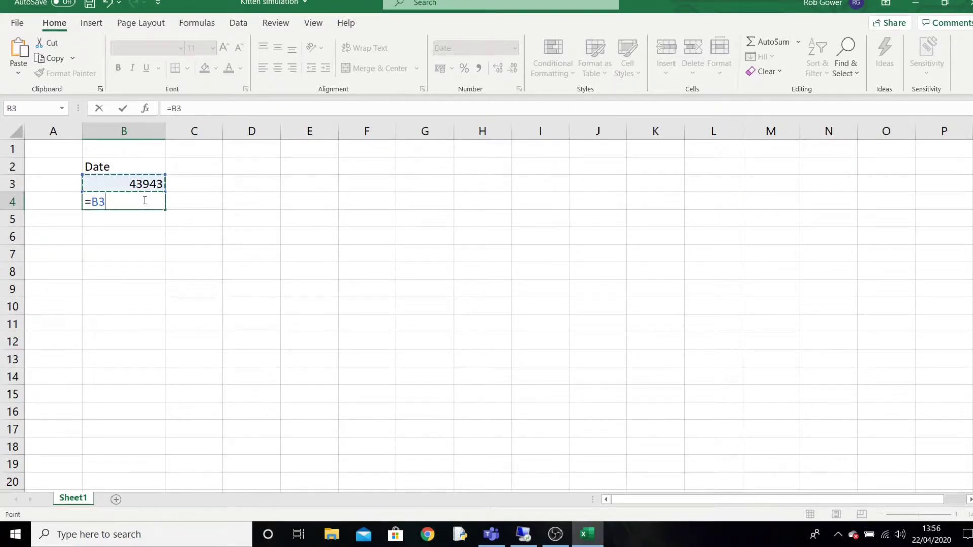
{"action": "type", "text": "+1"}
{"action": "key", "text": "Return"}
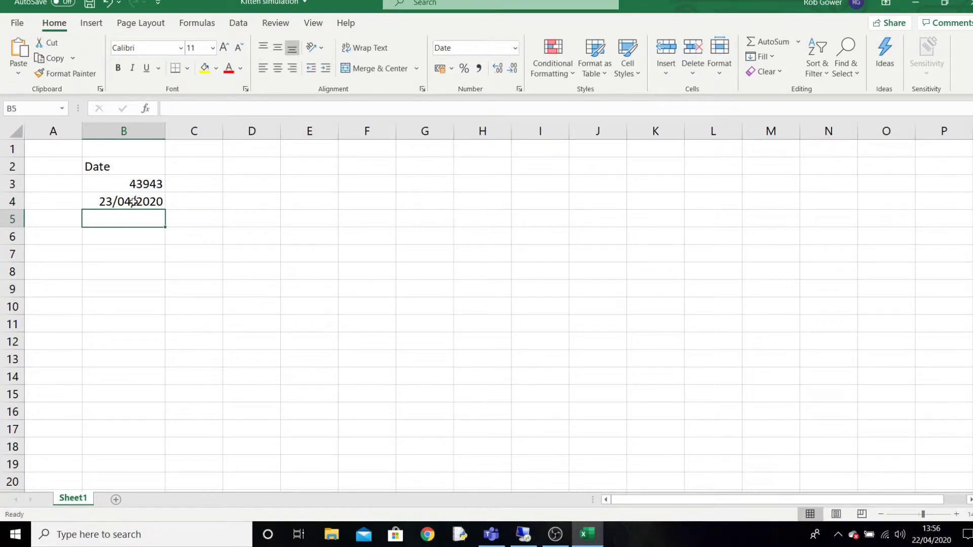
Apply the General number format to the formula cell B4
{"action": "left_click", "coordinate": [133, 202]}
{"action": "right_click", "coordinate": [136, 203]}
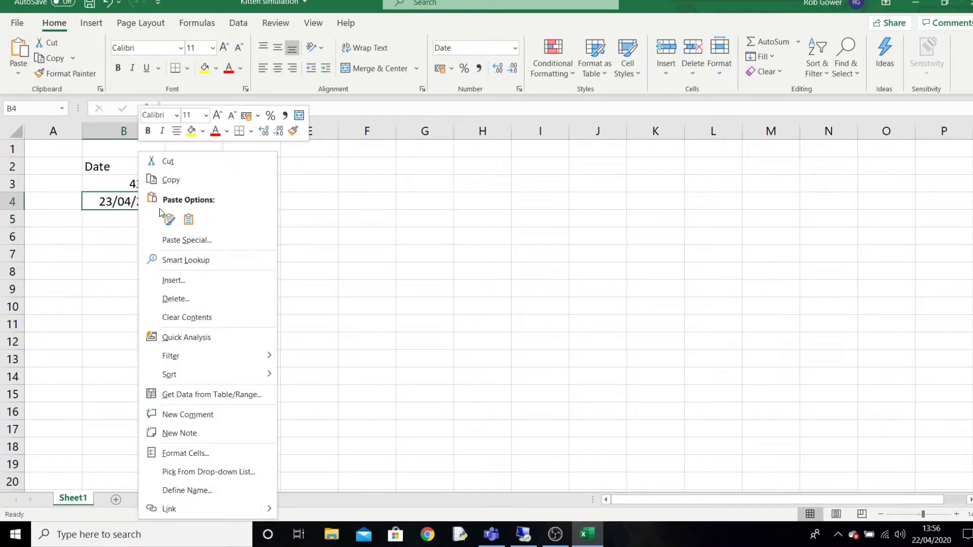
{"action": "left_click", "coordinate": [116, 257]}
{"action": "right_click", "coordinate": [134, 201]}
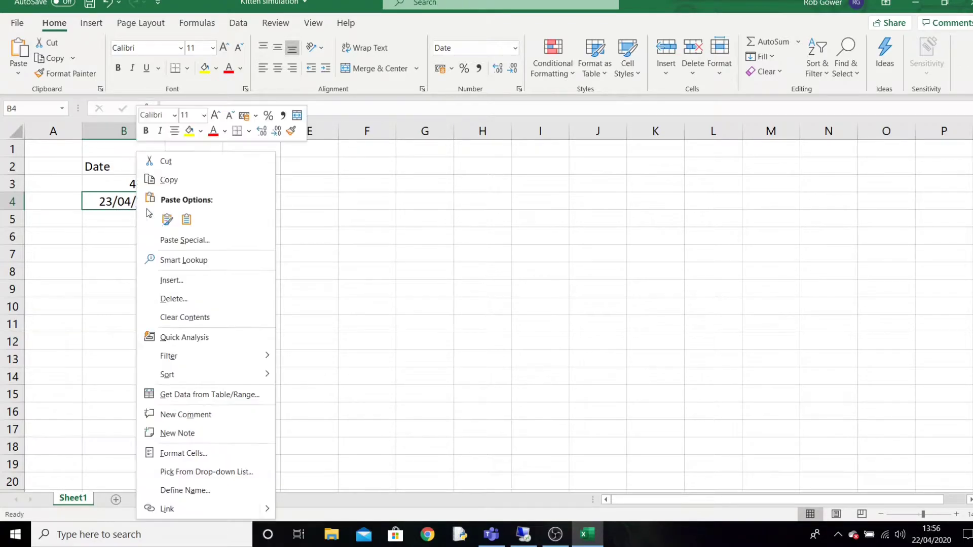
{"action": "left_click", "coordinate": [183, 454]}
{"action": "left_click", "coordinate": [82, 255]}
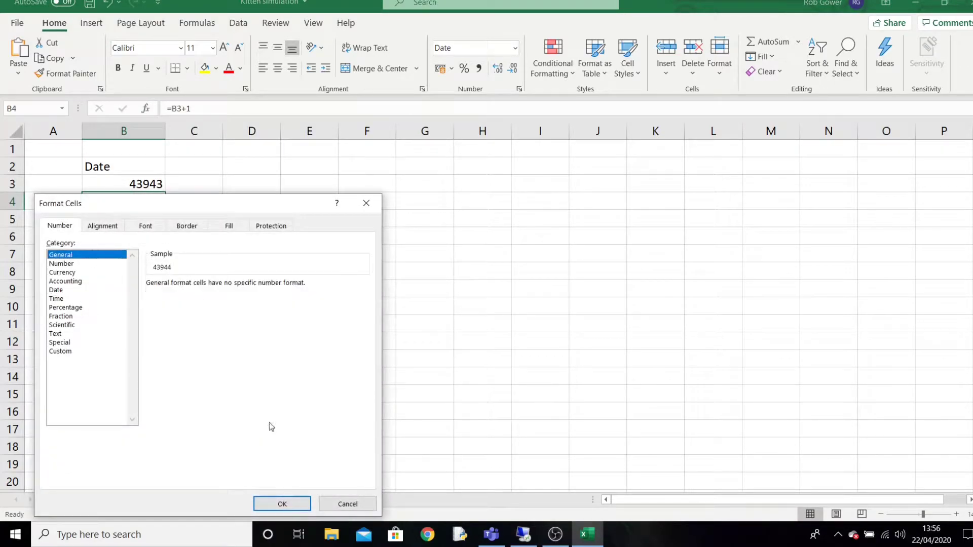
{"action": "left_click", "coordinate": [273, 504]}
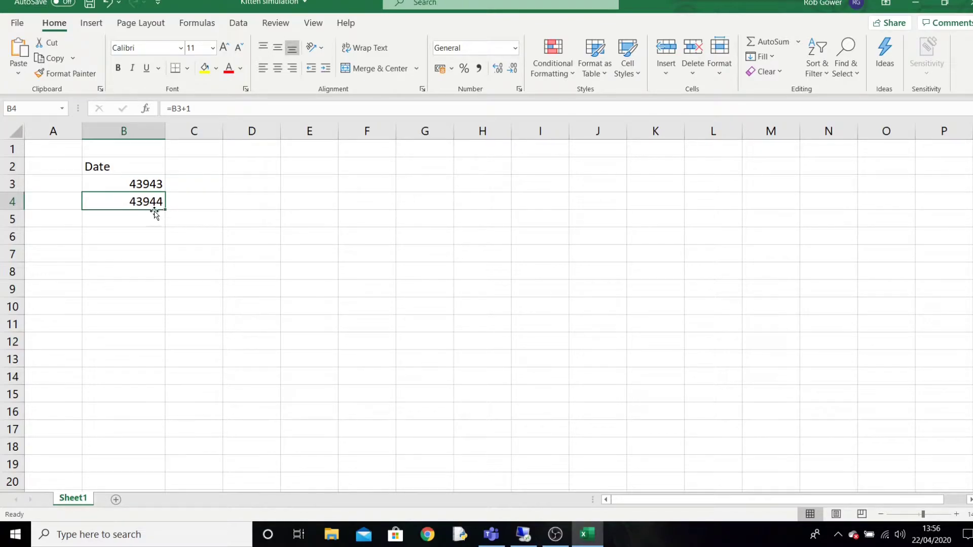
Fill the next-day formula from B4 down to B18
{"action": "left_click_drag", "start_coordinate": [167, 209], "coordinate": [187, 456]}
{"action": "left_click", "coordinate": [187, 458]}
{"action": "left_click", "coordinate": [161, 445]}
Format B3:B18 as dates of the type "14 March 2012" and fit column B to its contents
{"action": "left_click", "coordinate": [142, 183]}
{"action": "left_click_drag", "start_coordinate": [142, 182], "coordinate": [144, 446]}
{"action": "right_click", "coordinate": [136, 434]}
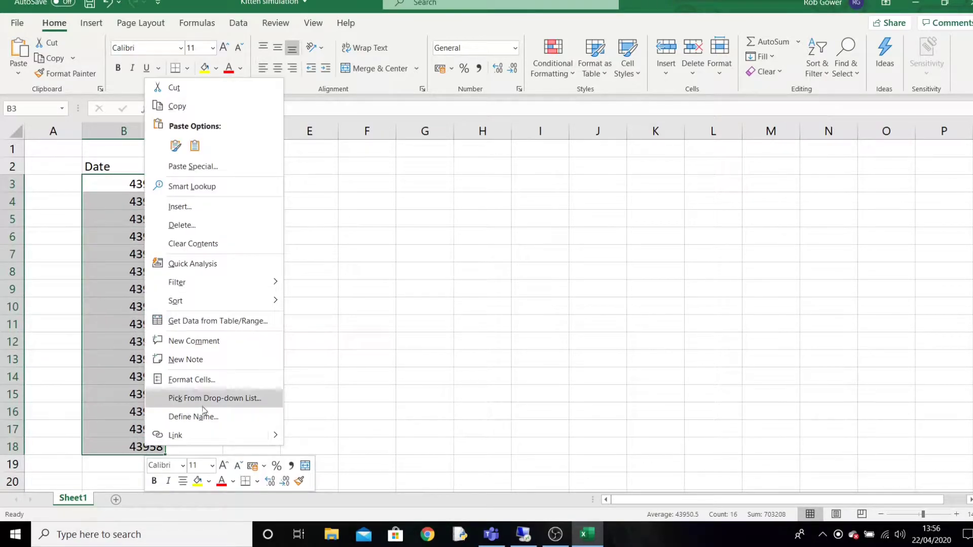
{"action": "left_click", "coordinate": [198, 380]}
{"action": "left_click", "coordinate": [65, 291]}
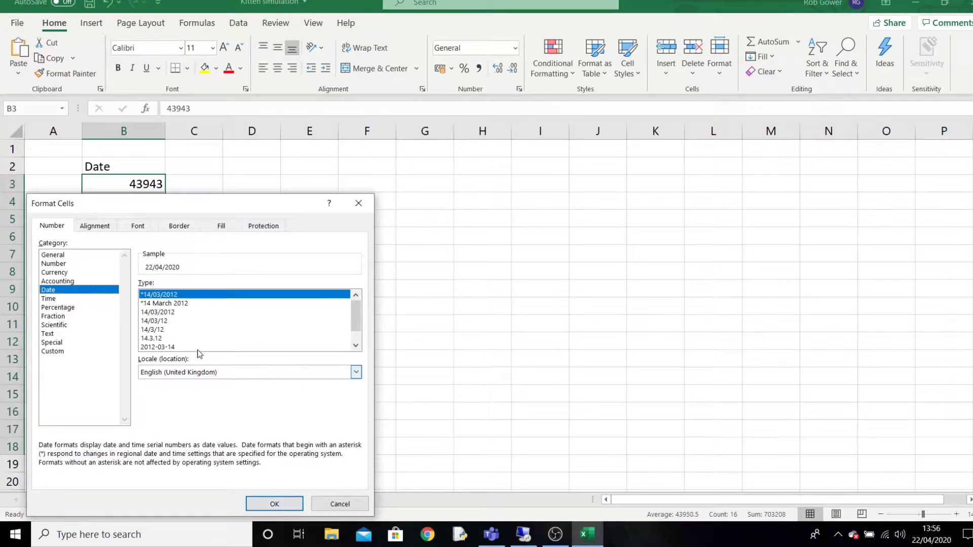
{"action": "left_click", "coordinate": [190, 304]}
{"action": "left_click", "coordinate": [274, 504]}
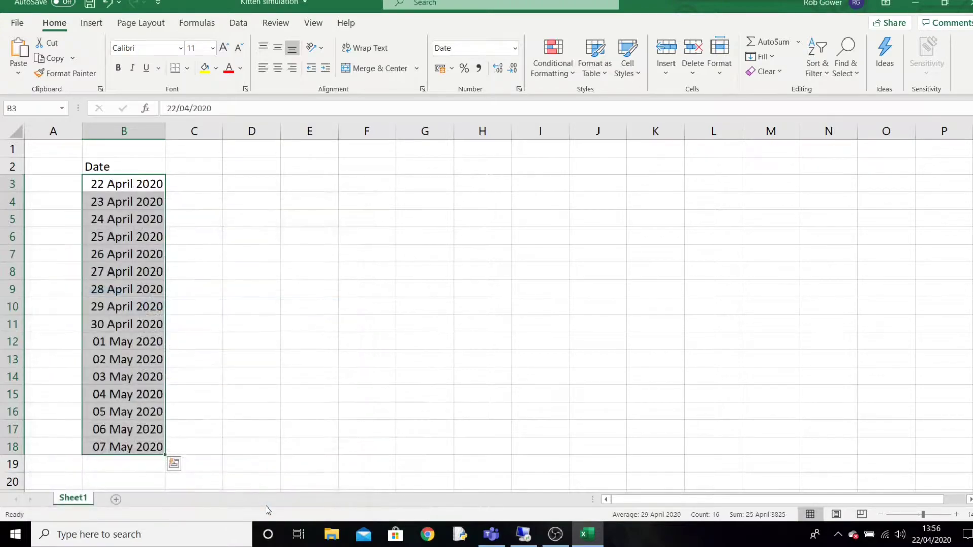
{"action": "double_click", "coordinate": [178, 131]}
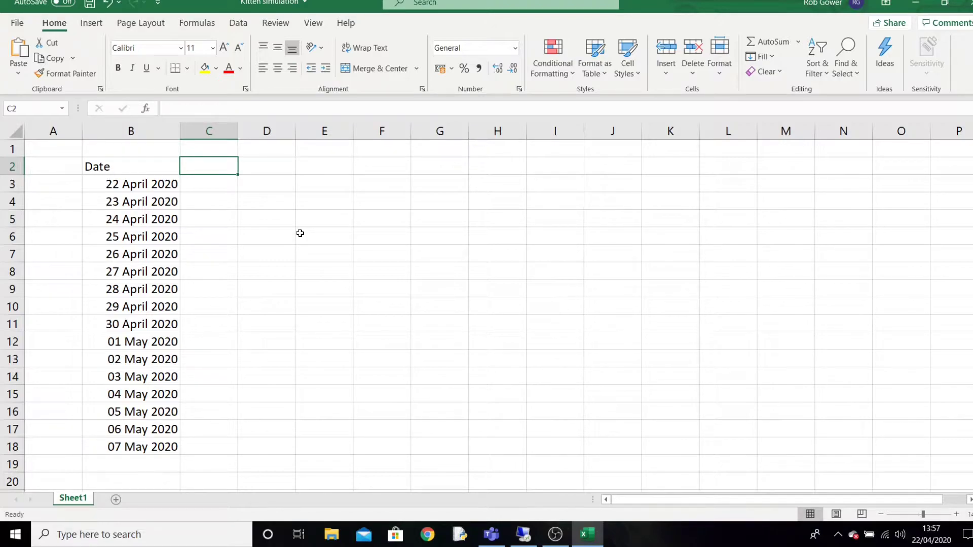
Enter the heading "Mass in grams" in C2
{"action": "type", "text": "M"}
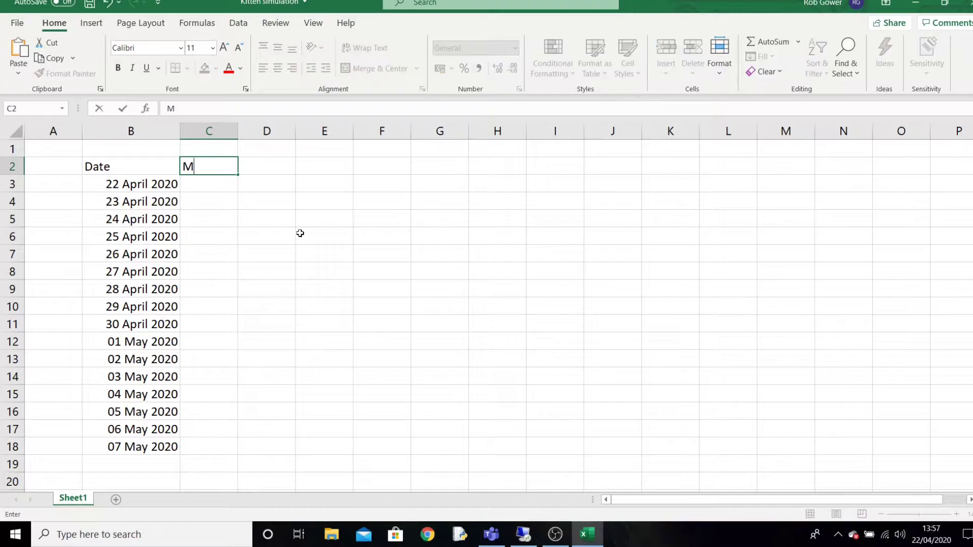
{"action": "type", "text": "ass in grams"}
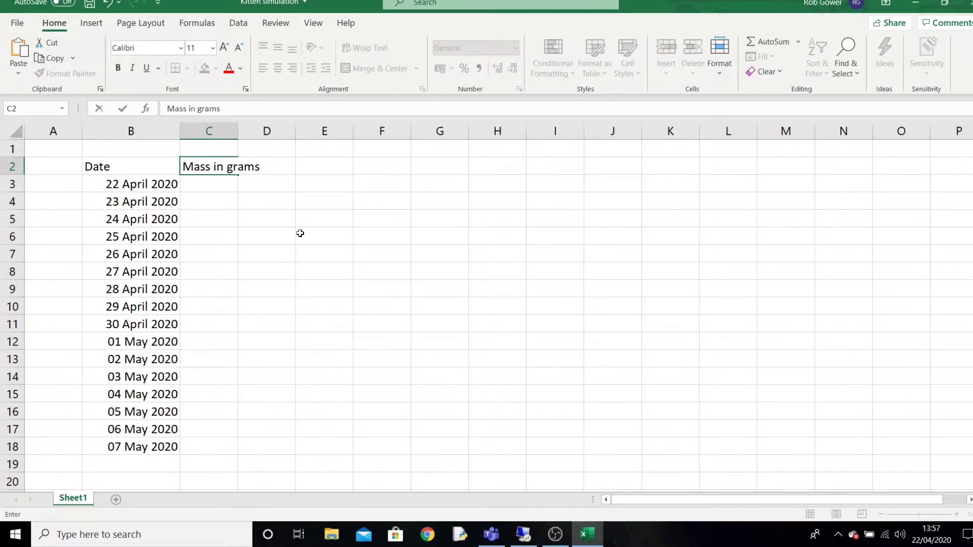
{"action": "key", "text": "Return"}
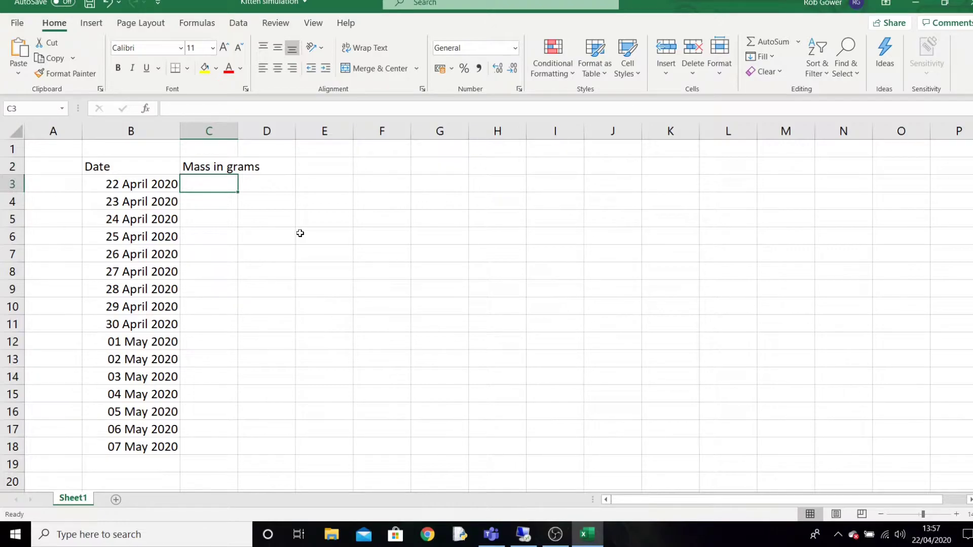
Enter the formula =RANDBETWEEN(70,180) in C3 as the kitten's starting mass
{"action": "type", "text": "="}
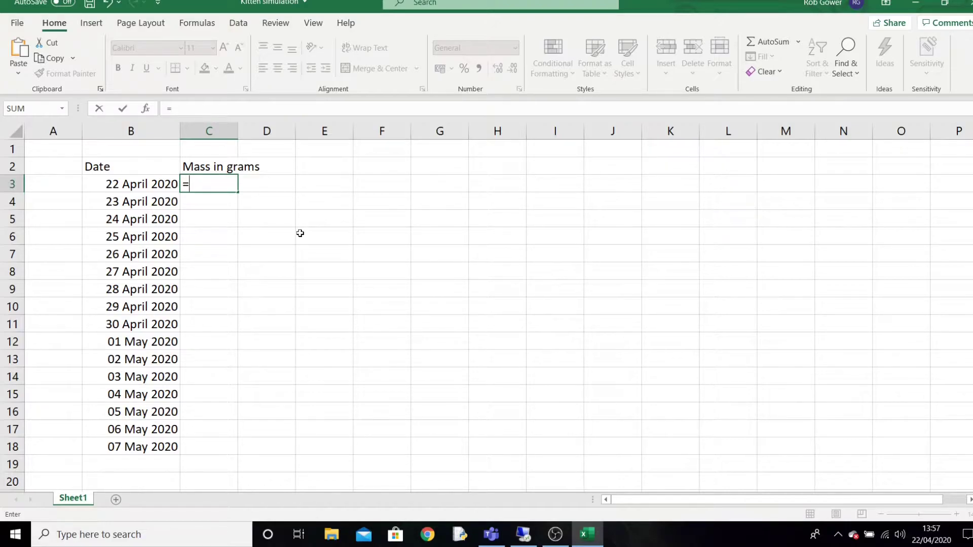
{"action": "type", "text": "rand"}
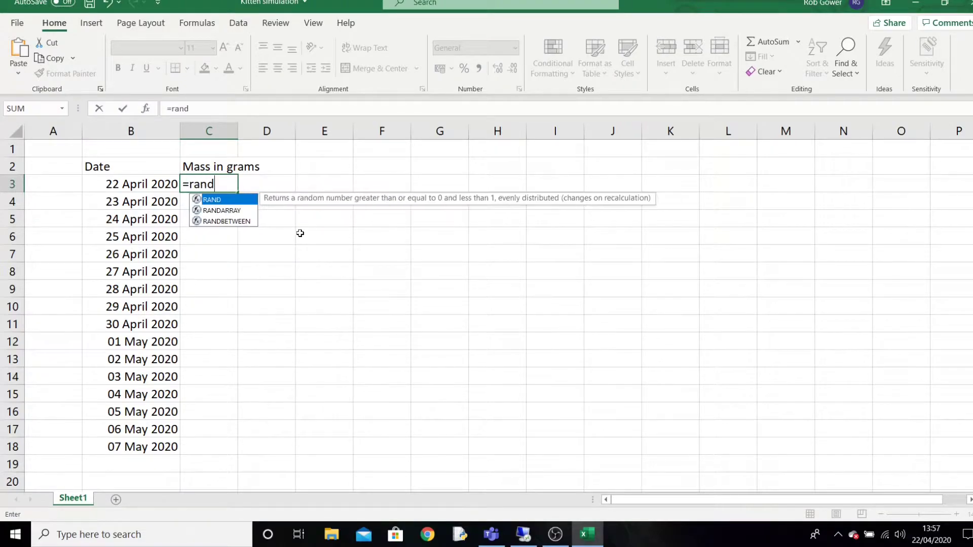
{"action": "type", "text": "between"}
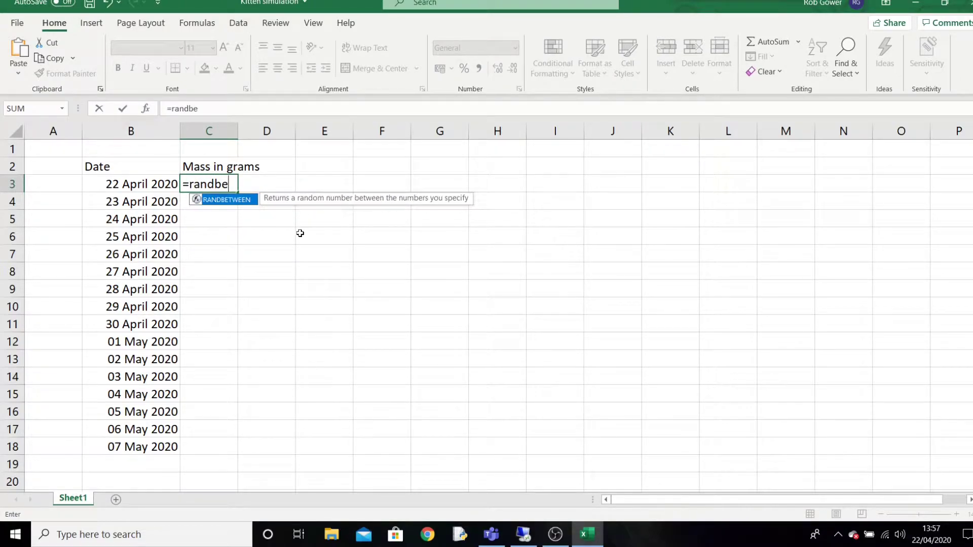
{"action": "key", "text": "BackSpace"}
{"action": "key", "text": "BackSpace"}
{"action": "key", "text": "BackSpace"}
{"action": "key", "text": "BackSpace"}
{"action": "key", "text": "BackSpace"}
{"action": "key", "text": "BackSpace"}
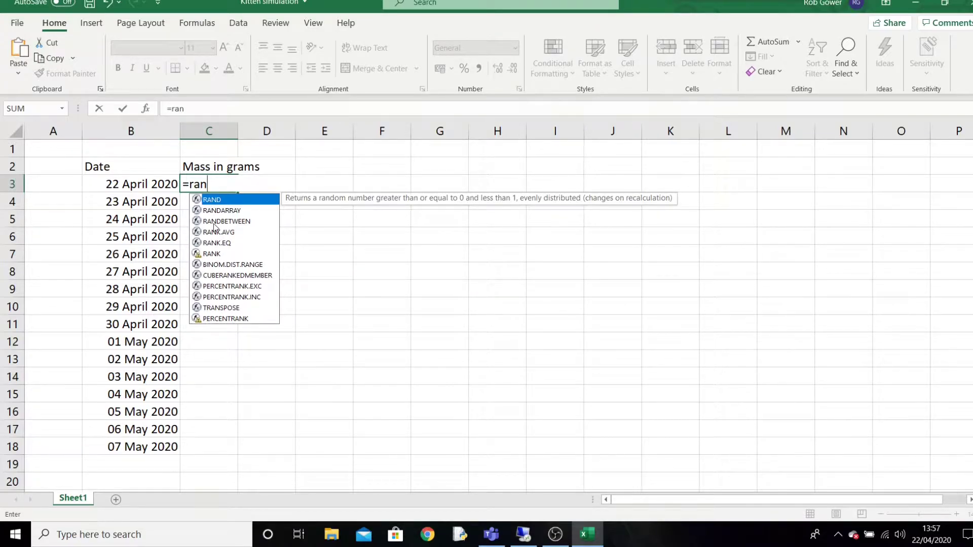
{"action": "type", "text": "d"}
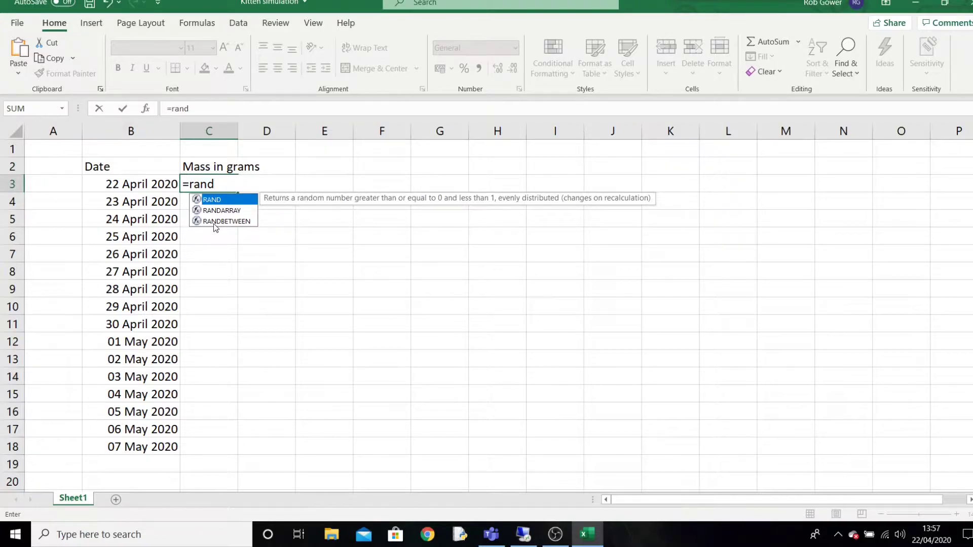
{"action": "type", "text": "b"}
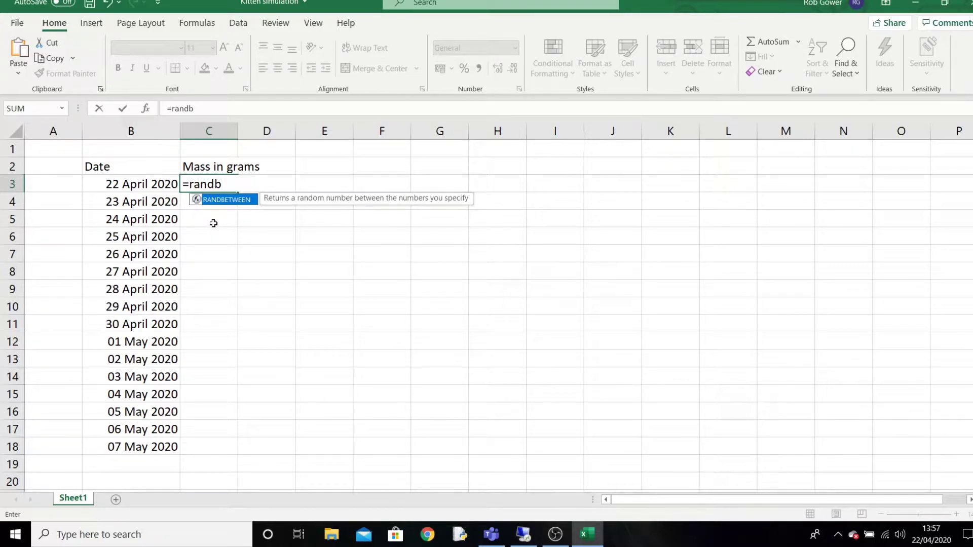
{"action": "key", "text": "Tab"}
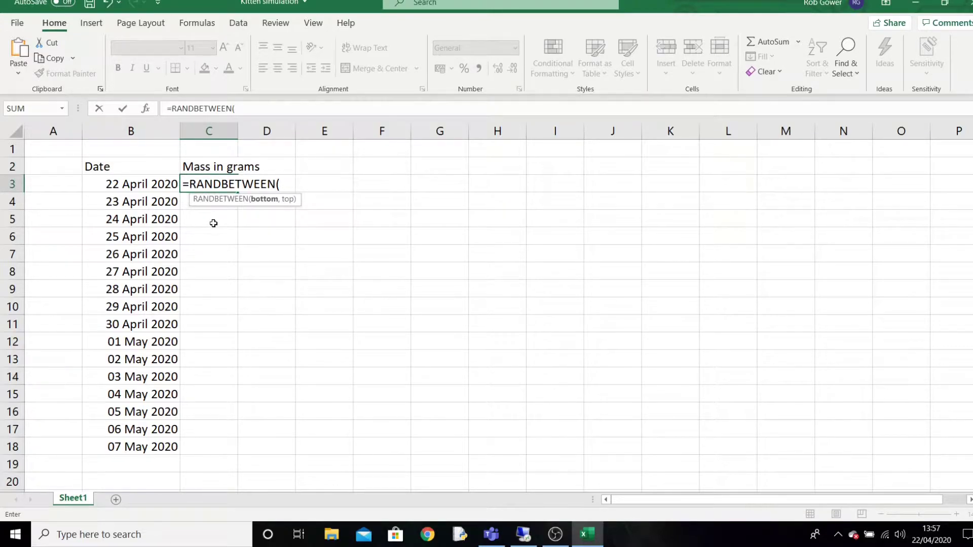
{"action": "type", "text": "70,180)"}
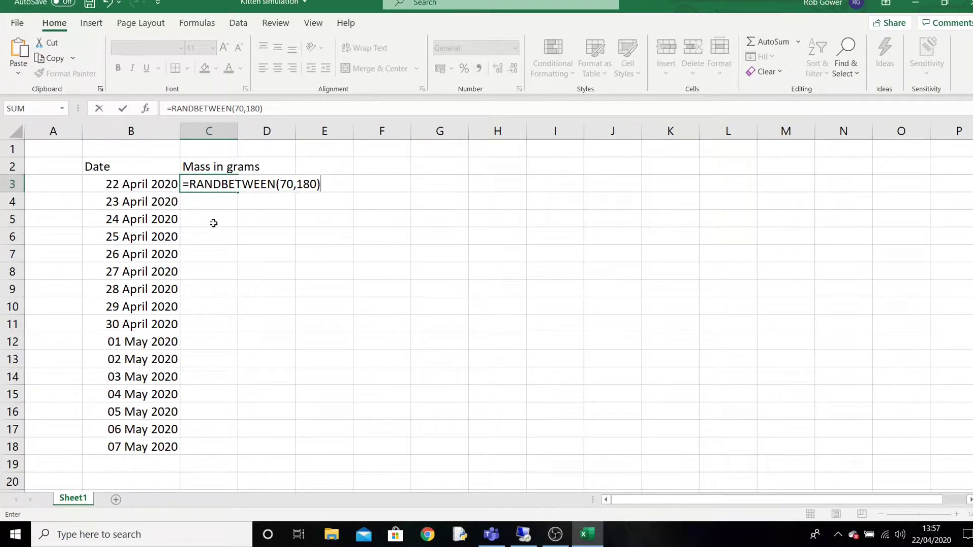
{"action": "key", "text": "Return"}
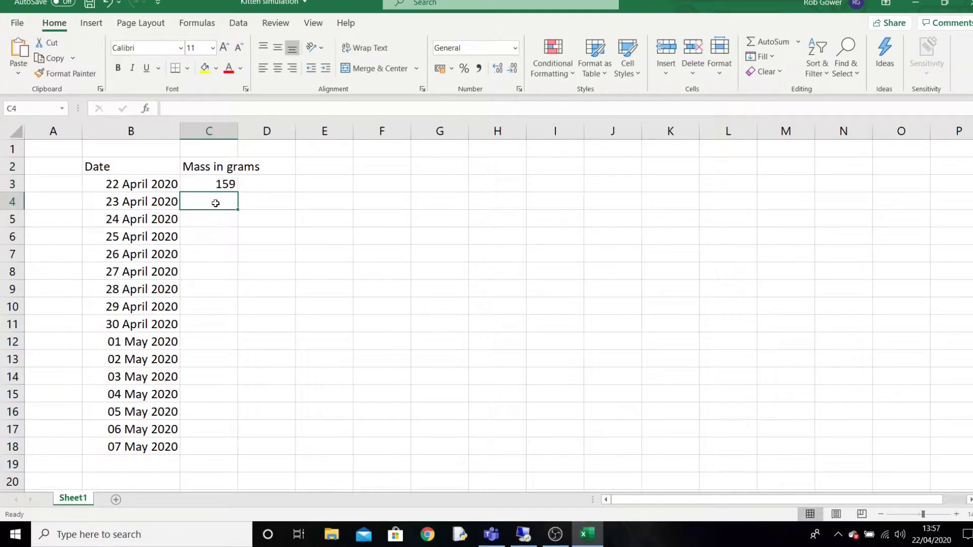
Copy C3 and paste it over itself repeatedly to watch its random mass recalculate
{"action": "left_click", "coordinate": [226, 184]}
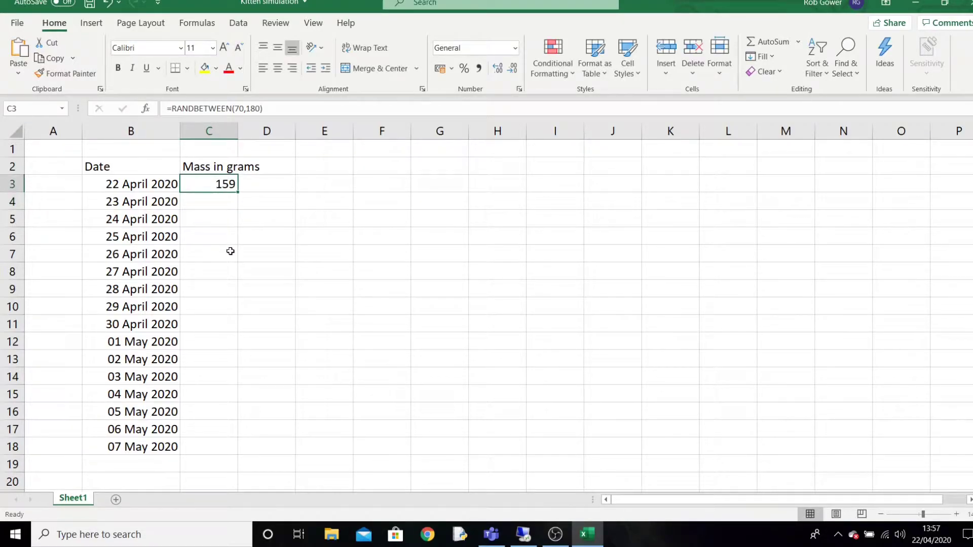
{"action": "key", "text": "ctrl+c"}
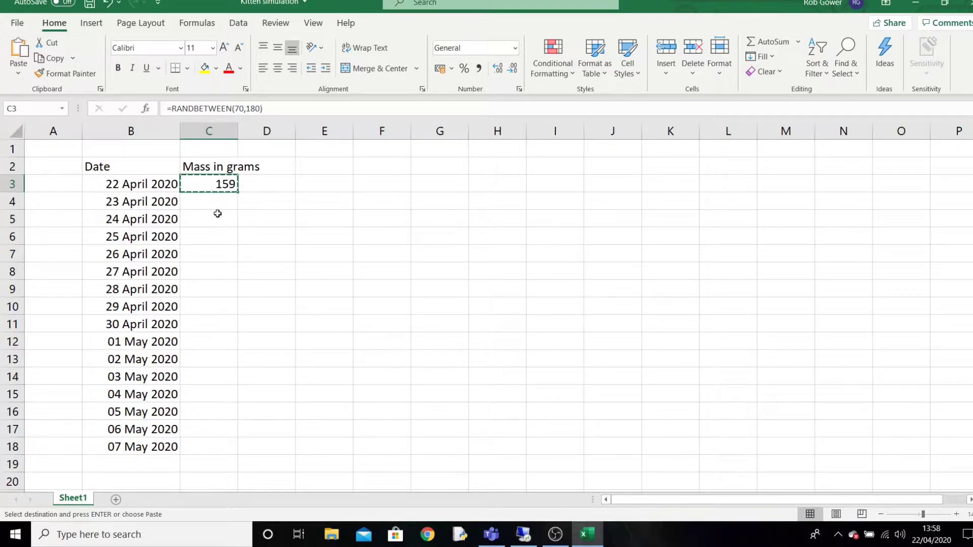
{"action": "key", "text": "ctrl+v"}
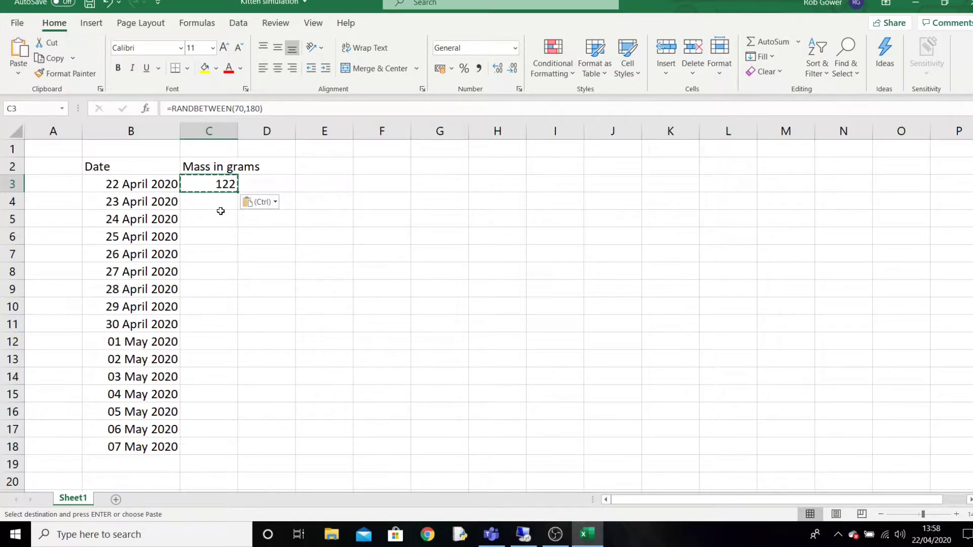
{"action": "key", "text": "ctrl+v"}
{"action": "key", "text": "ctrl+v"}
{"action": "key", "text": "ctrl+v"}
{"action": "key", "text": "ctrl+v"}
{"action": "left_click", "coordinate": [284, 238]}
{"action": "left_click", "coordinate": [220, 184]}
Enter the trial formula =RAND() in the empty cell E3
{"action": "left_click", "coordinate": [308, 181]}
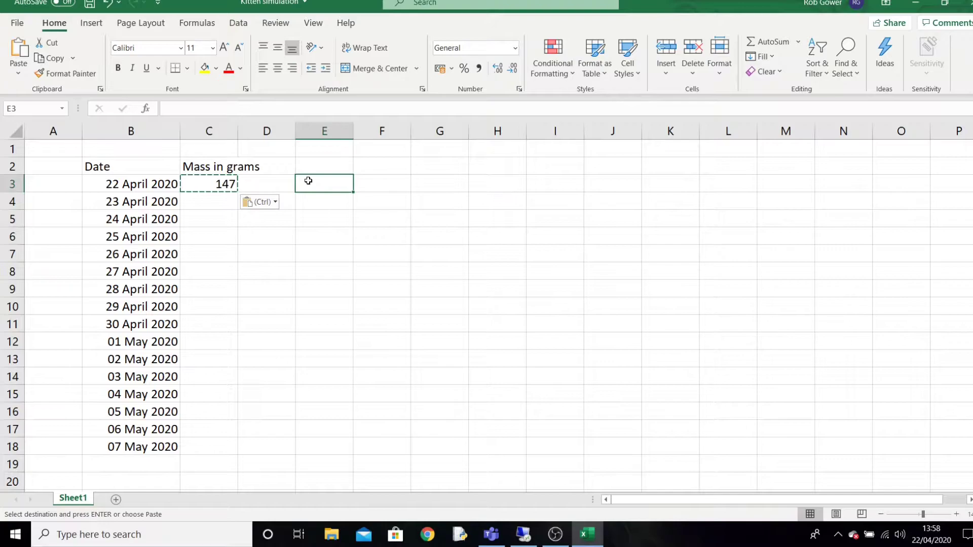
{"action": "type", "text": "=rand"}
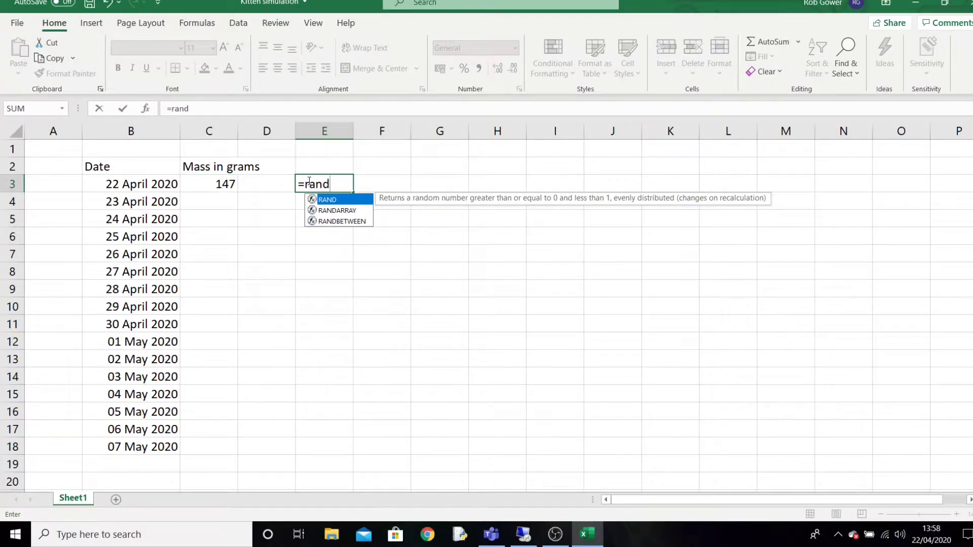
{"action": "type", "text": "()"}
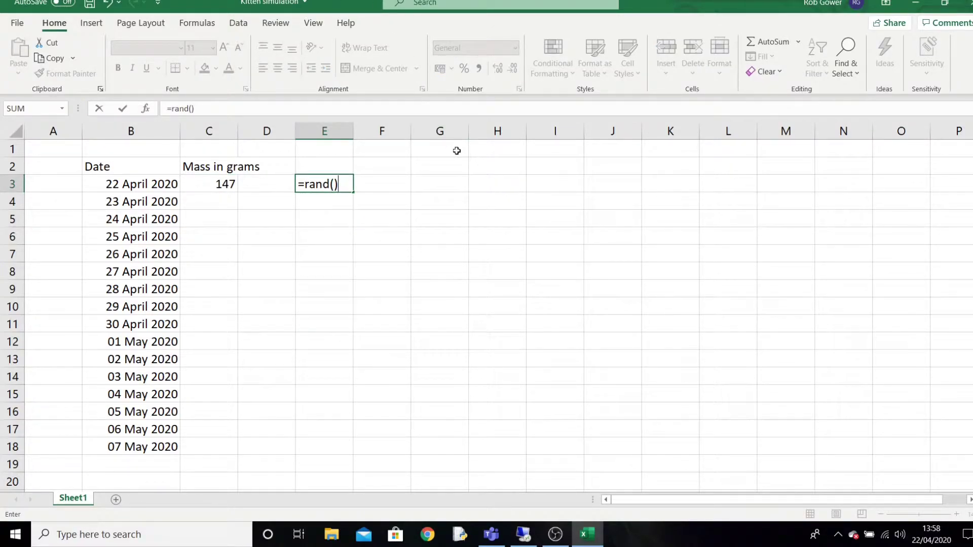
{"action": "key", "text": "Return"}
{"action": "key", "text": "Up"}
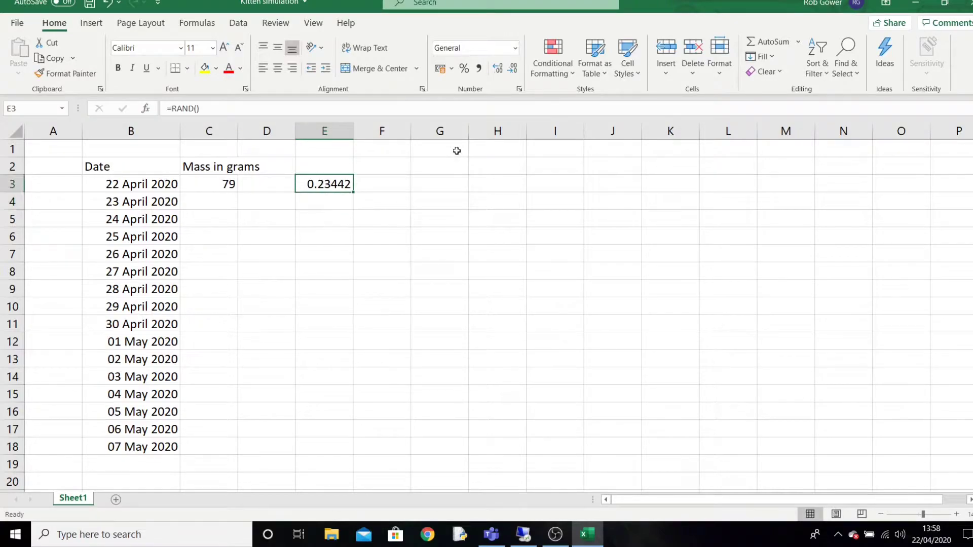
Paste E3 over itself repeatedly to regenerate its random decimal, and clear the cell
{"action": "key", "text": "ctrl+c"}
{"action": "key", "text": "ctrl+v"}
{"action": "key", "text": "ctrl+v"}
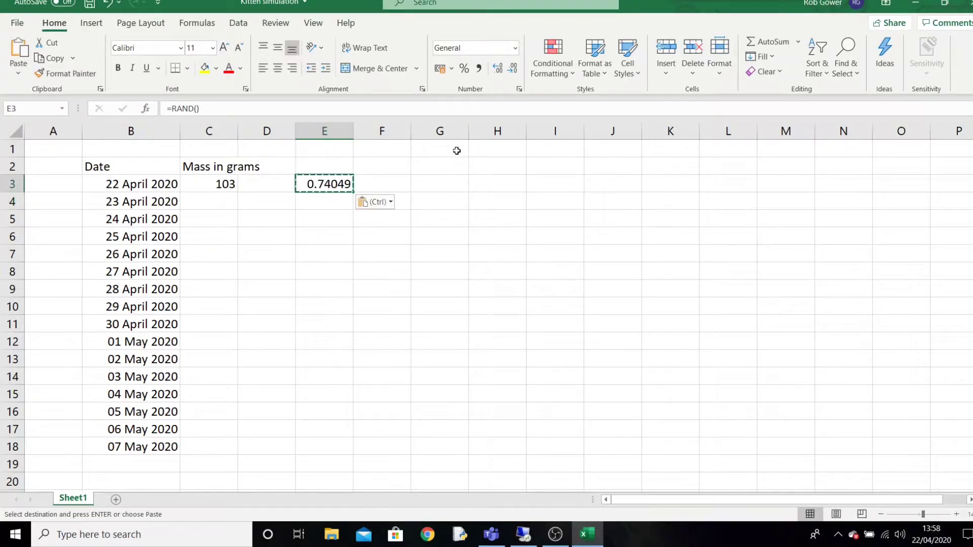
{"action": "key", "text": "ctrl+v"}
{"action": "key", "text": "ctrl+v"}
{"action": "key", "text": "ctrl+v"}
{"action": "key", "text": "ctrl+v"}
{"action": "key", "text": "ctrl+v"}
{"action": "key", "text": "ctrl+v"}
{"action": "key", "text": "ctrl+v"}
{"action": "key", "text": "ctrl+v"}
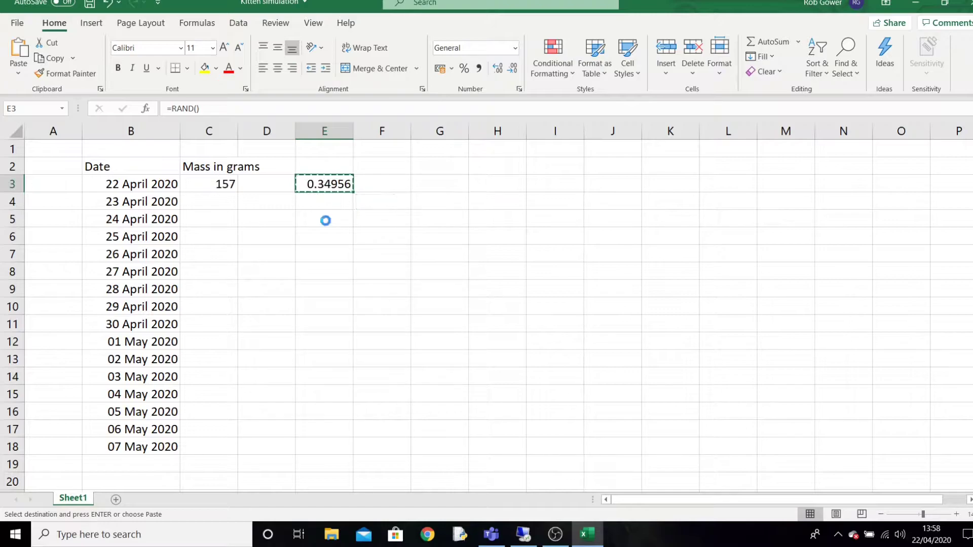
{"action": "key", "text": "ctrl+v"}
{"action": "key", "text": "ctrl+v"}
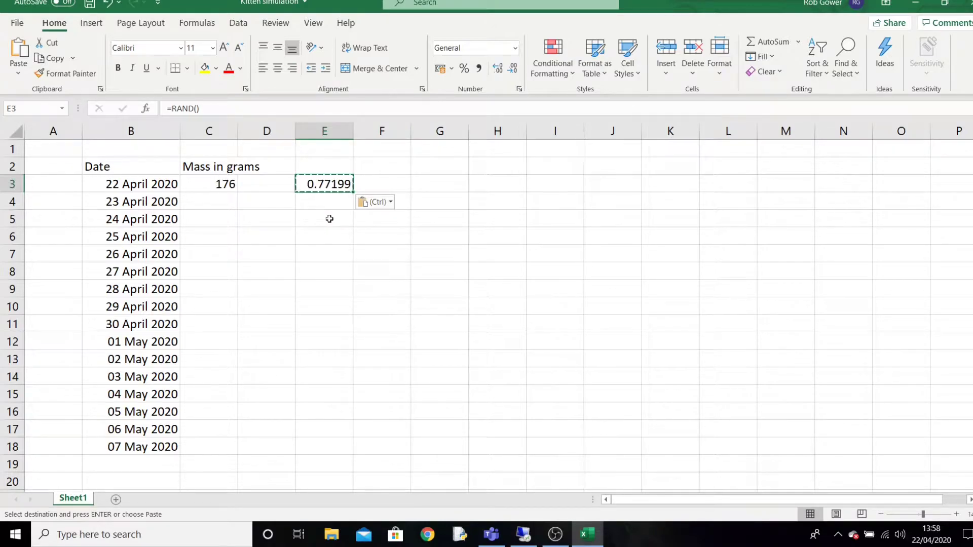
{"action": "key", "text": "Delete"}
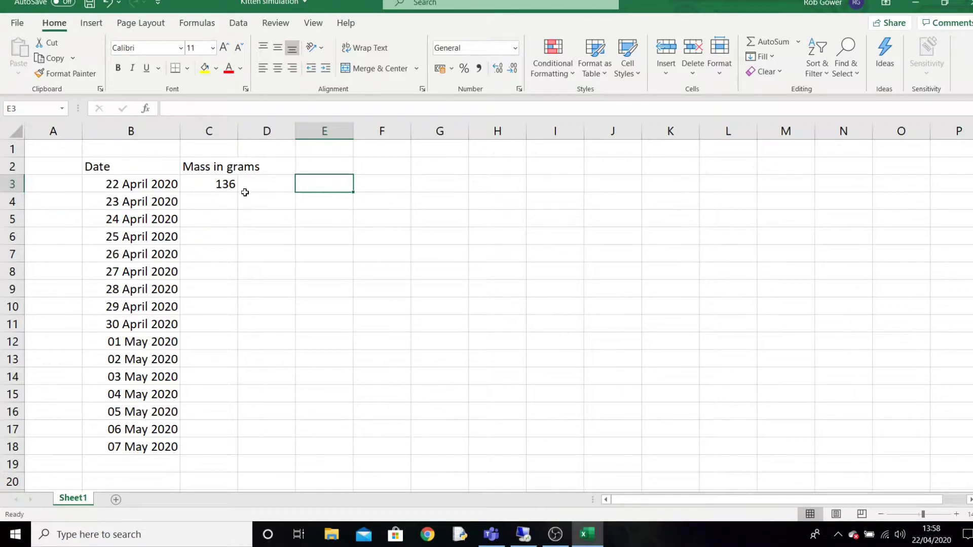
Turn on text wrapping for the whole heading row 2
{"action": "left_click", "coordinate": [210, 165]}
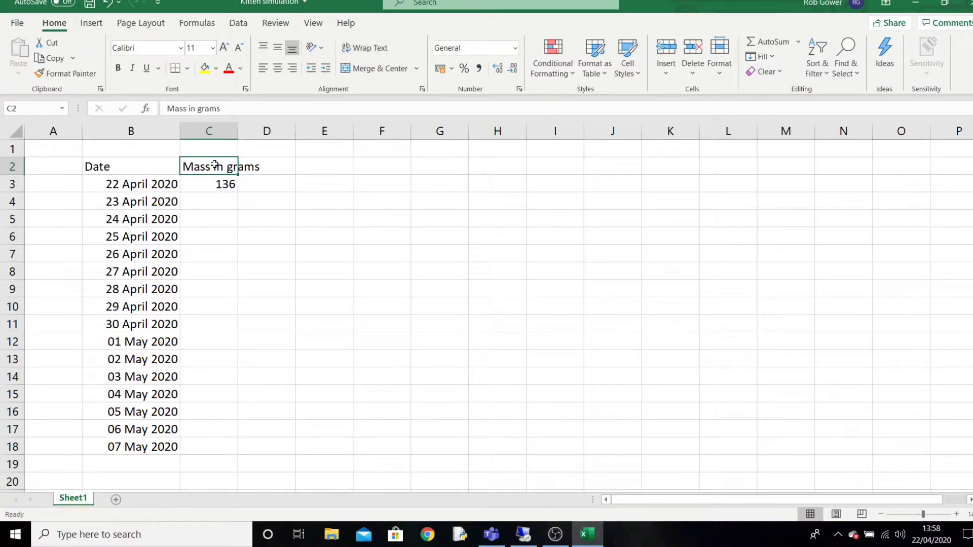
{"action": "left_click", "coordinate": [270, 165]}
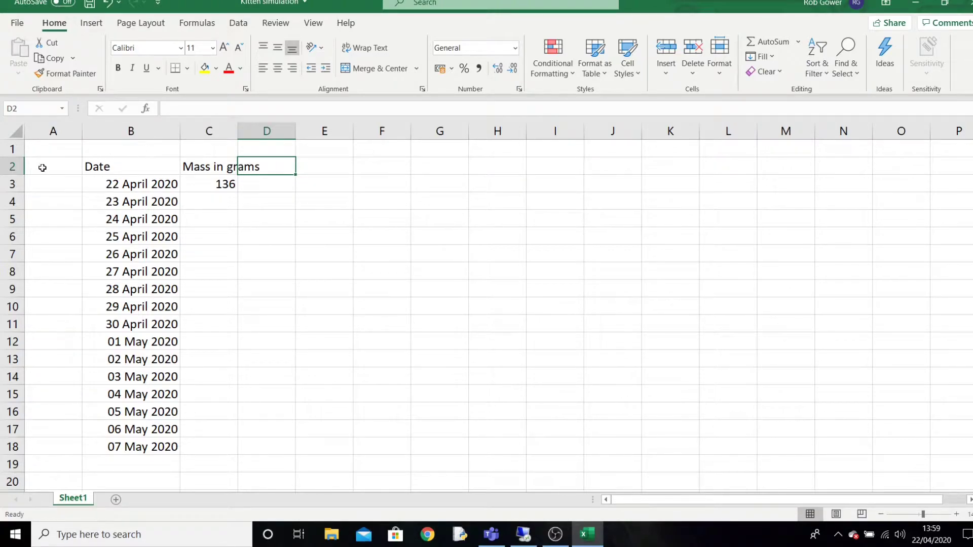
{"action": "left_click", "coordinate": [12, 166]}
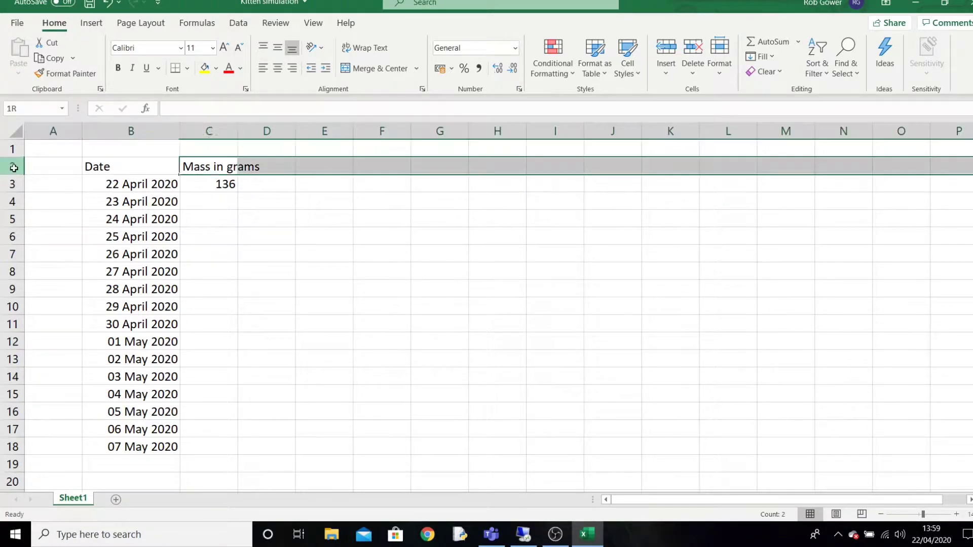
{"action": "left_click", "coordinate": [357, 47]}
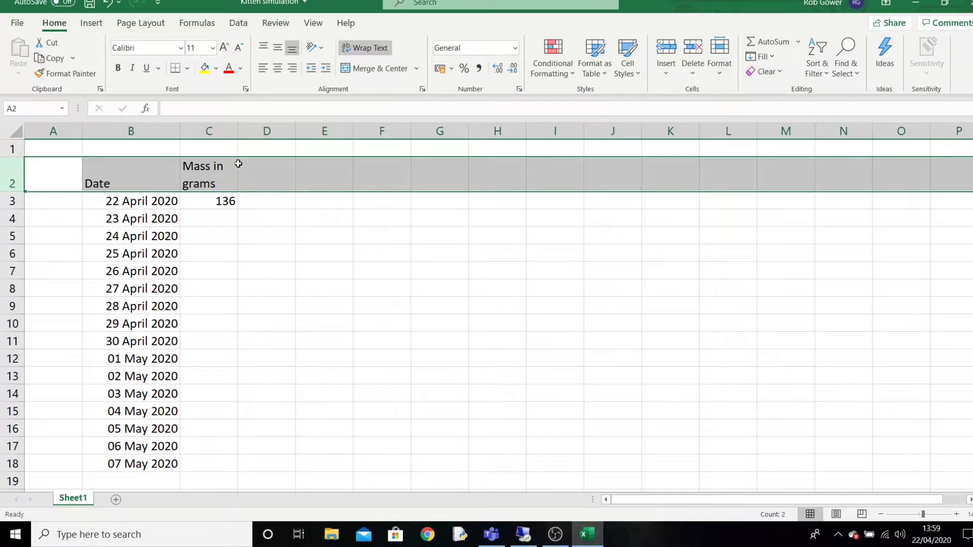
{"action": "left_click", "coordinate": [266, 234]}
Autofit the width of column C to its contents
{"action": "double_click", "coordinate": [238, 131]}
{"action": "double_click", "coordinate": [237, 131]}
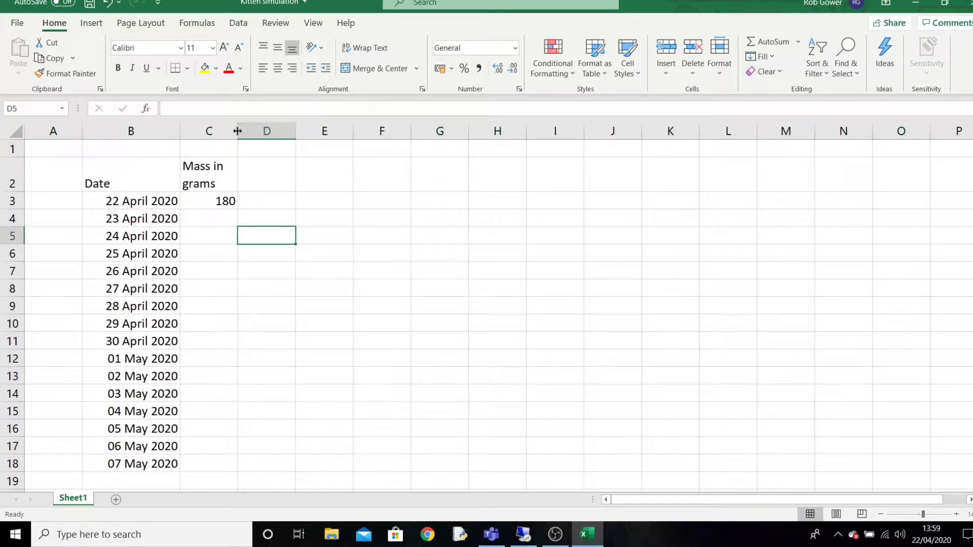
{"action": "double_click", "coordinate": [237, 131]}
{"action": "double_click", "coordinate": [237, 131]}
{"action": "double_click", "coordinate": [237, 131]}
{"action": "double_click", "coordinate": [237, 131]}
Enter the heading "Basic 5% gain" in D2
{"action": "left_click", "coordinate": [274, 178]}
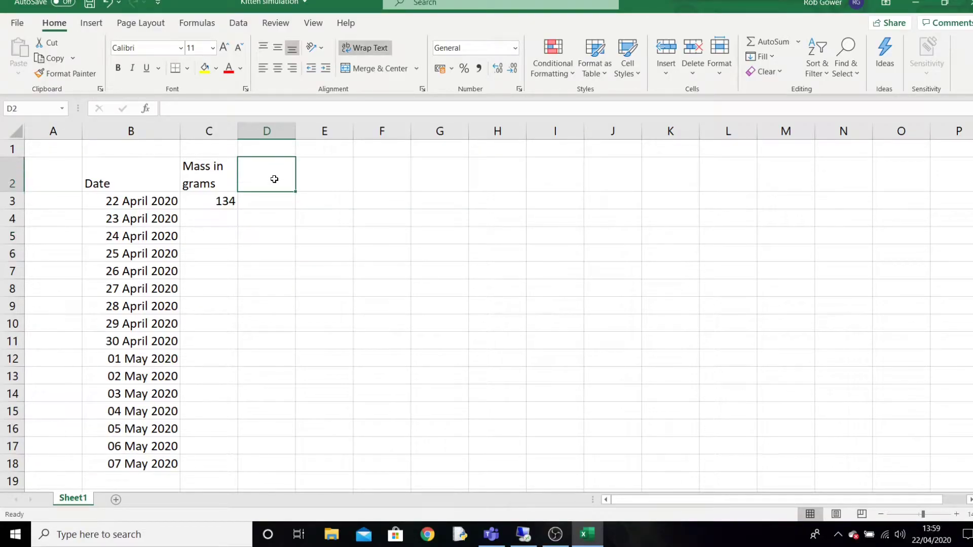
{"action": "type", "text": "Basic"}
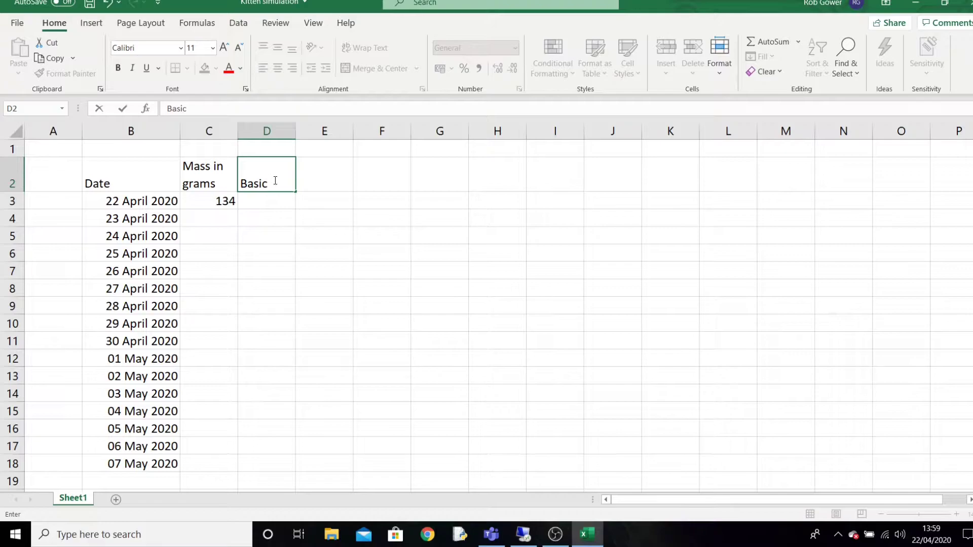
{"action": "type", "text": "5% gain"}
{"action": "left_click", "coordinate": [286, 229]}
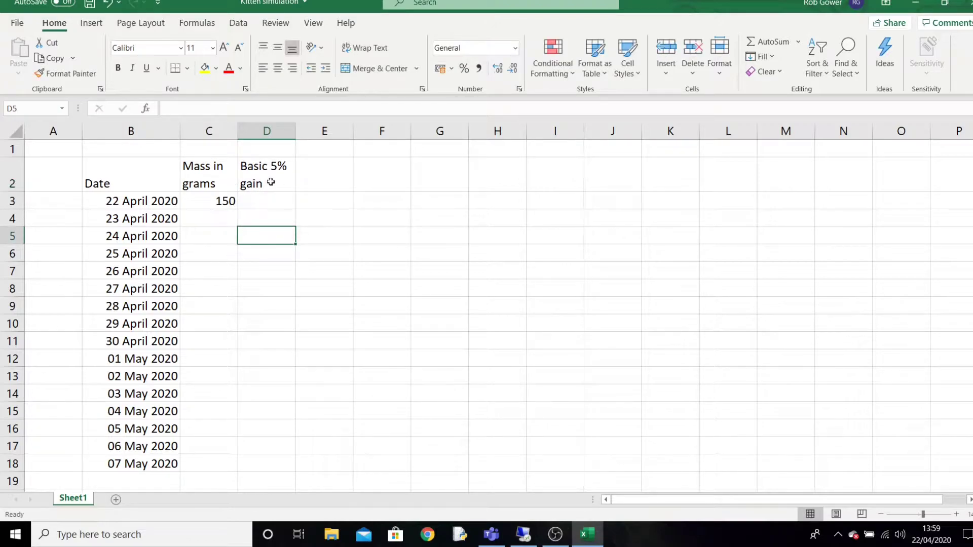
Enter the formula =0.05*C3 in D3 to calculate the 5% mass gain
{"action": "left_click", "coordinate": [275, 204]}
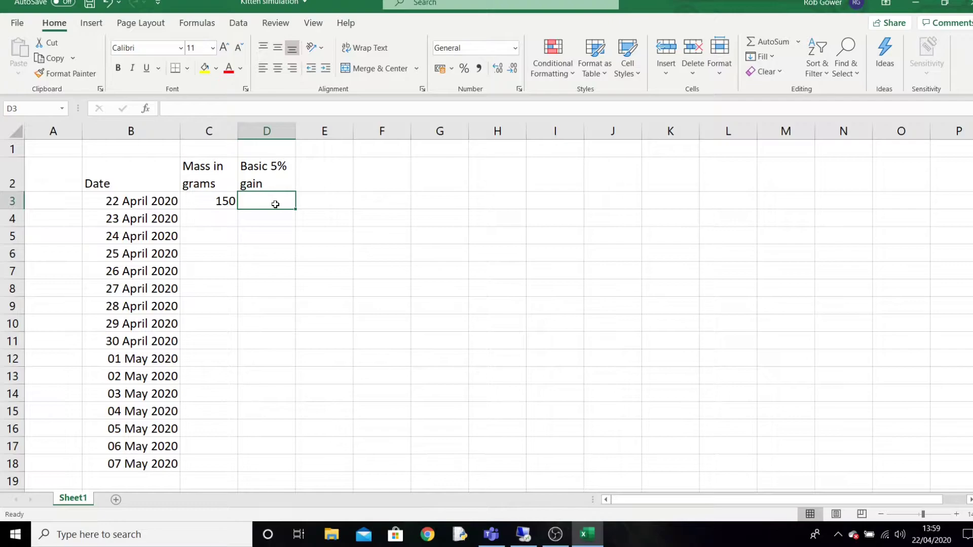
{"action": "type", "text": "="}
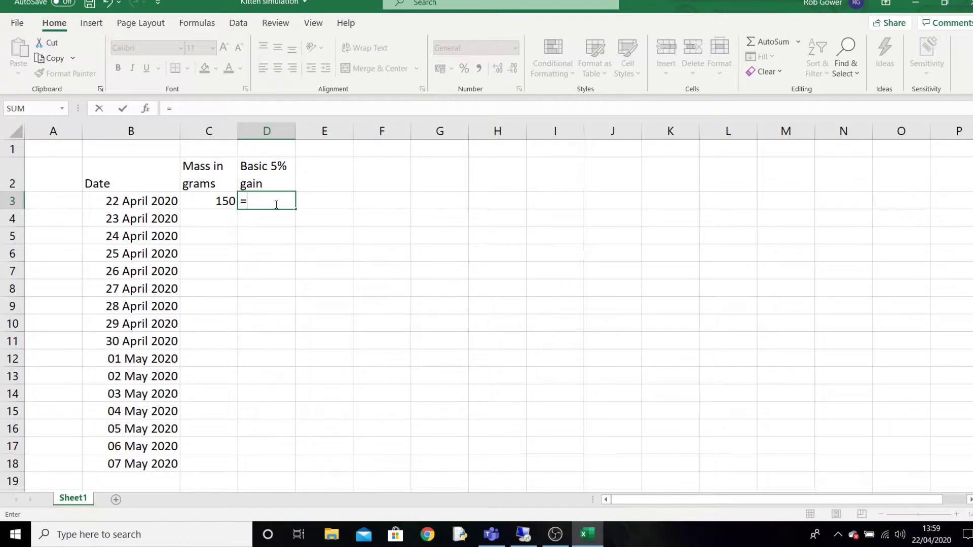
{"action": "type", "text": "0.05"}
{"action": "type", "text": "*"}
{"action": "left_click", "coordinate": [211, 202]}
{"action": "key", "text": "Return"}
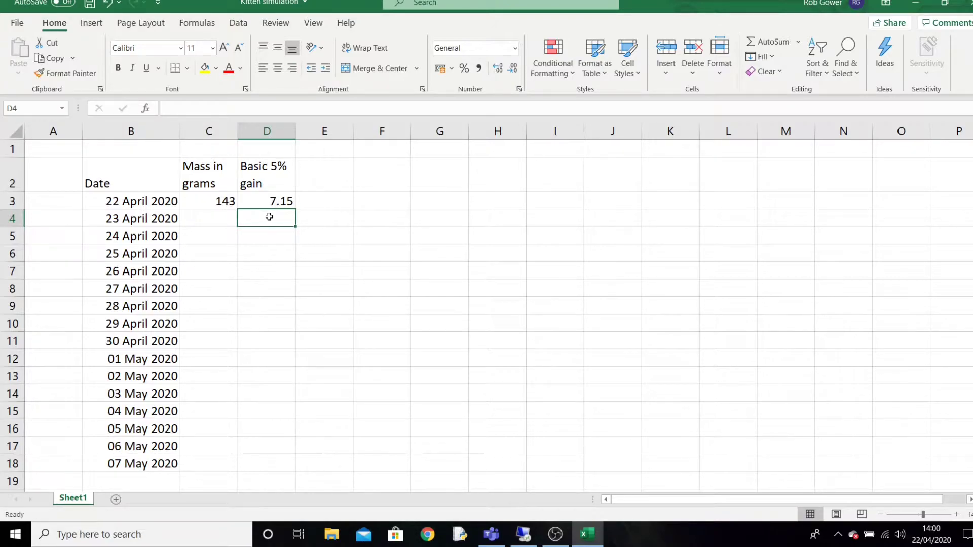
{"action": "left_click", "coordinate": [268, 200]}
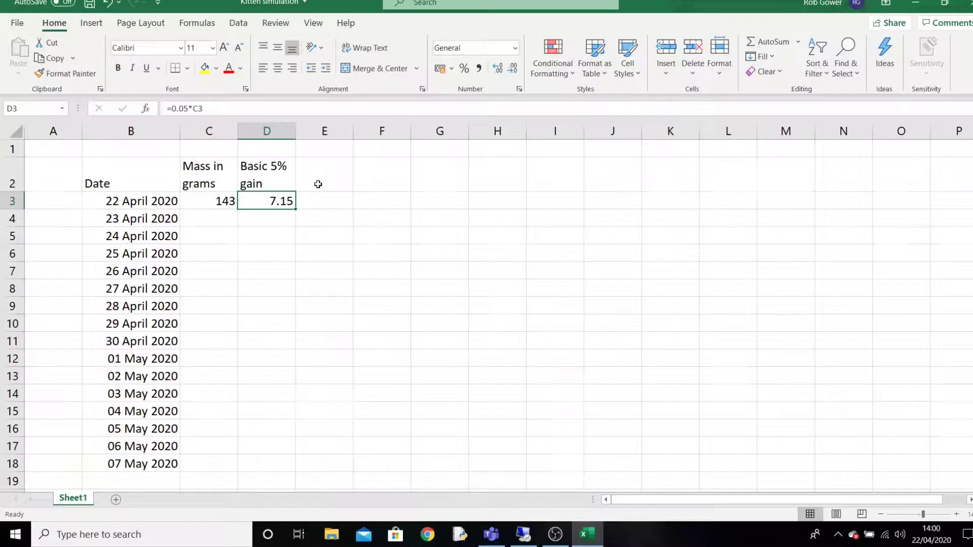
Enter the heading "Rounded" in E2, beside the Basic 5% gain heading
{"action": "left_click", "coordinate": [322, 182]}
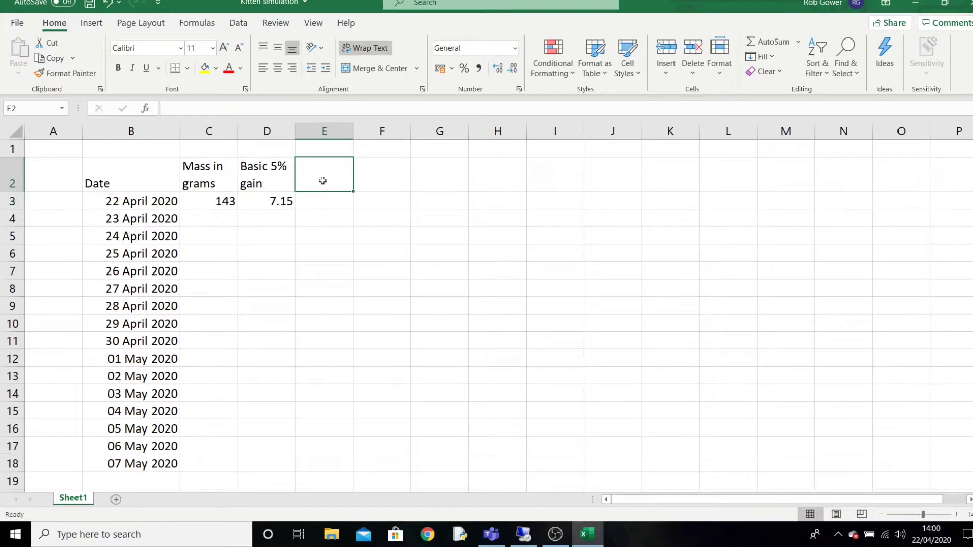
{"action": "type", "text": "Round"}
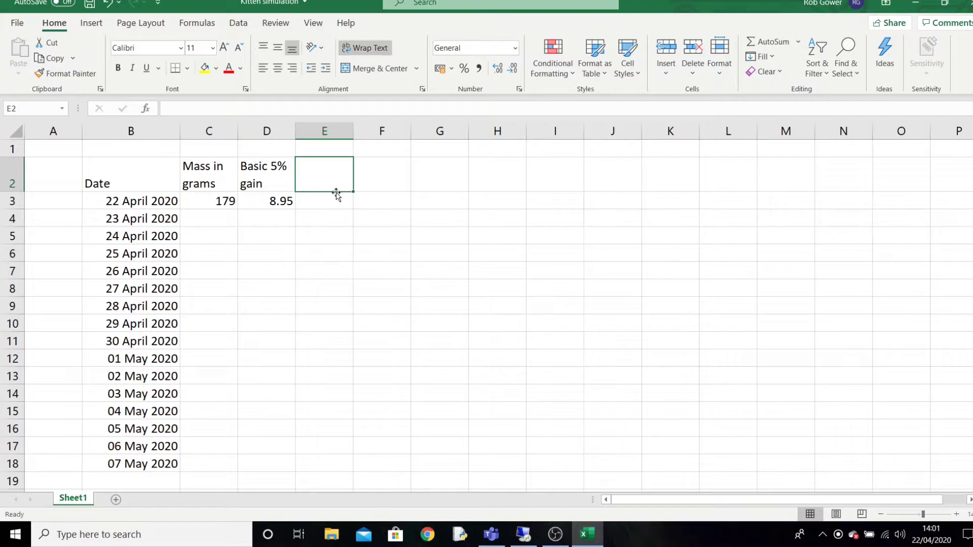
{"action": "type", "text": "Rounded"}
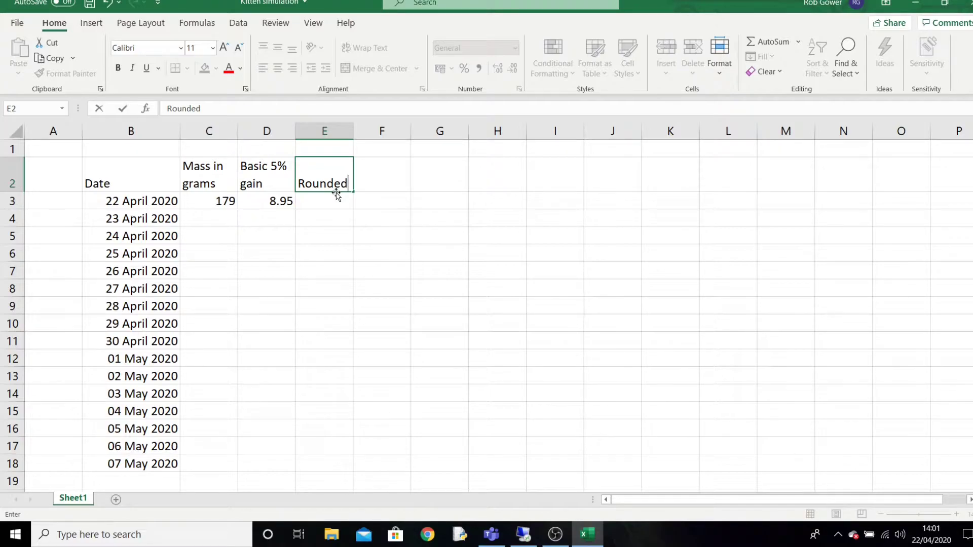
{"action": "key", "text": "Return"}
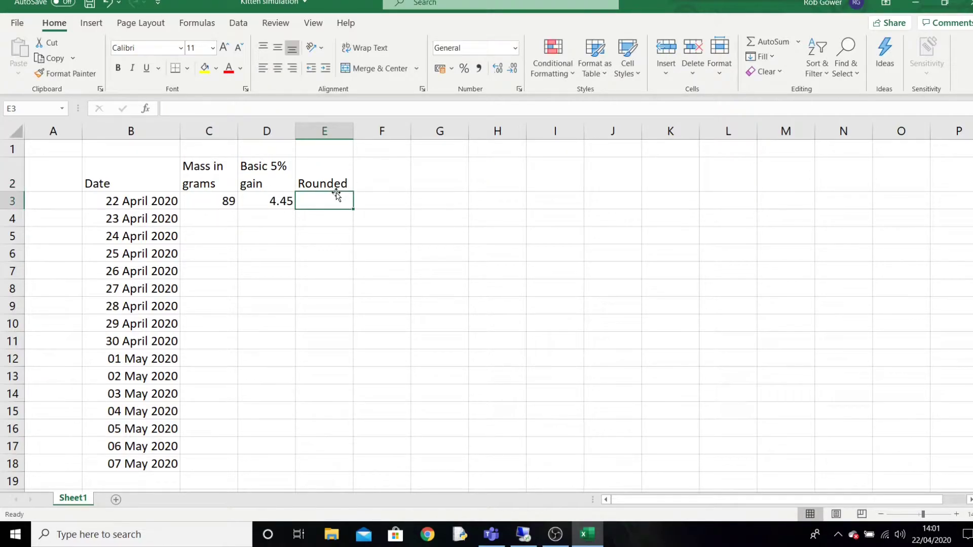
Test the formula =ROUNDDOWN(7.9,0) in the empty cell G4 and clear that cell again
{"action": "key", "text": "Down"}
{"action": "key", "text": "Right"}
{"action": "key", "text": "Right"}
{"action": "type", "text": "="}
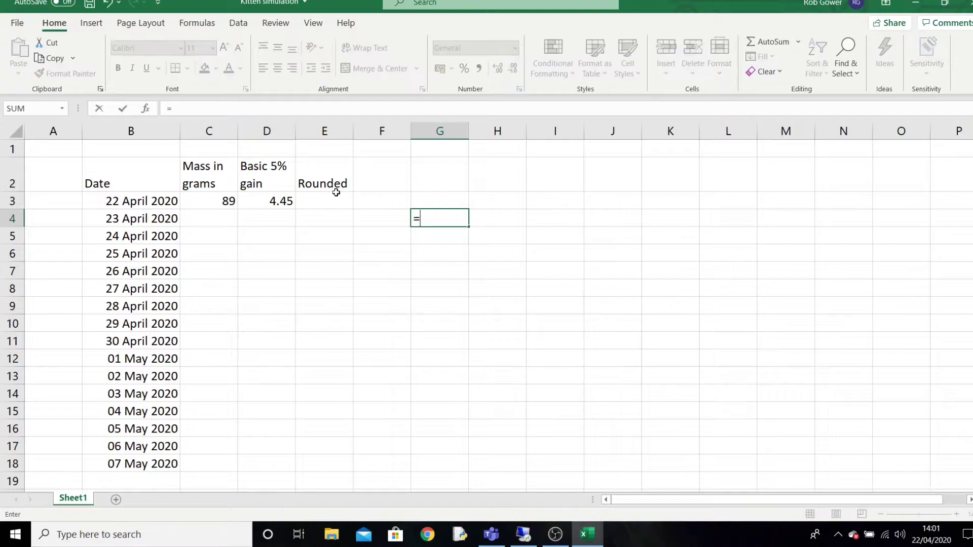
{"action": "type", "text": "round"}
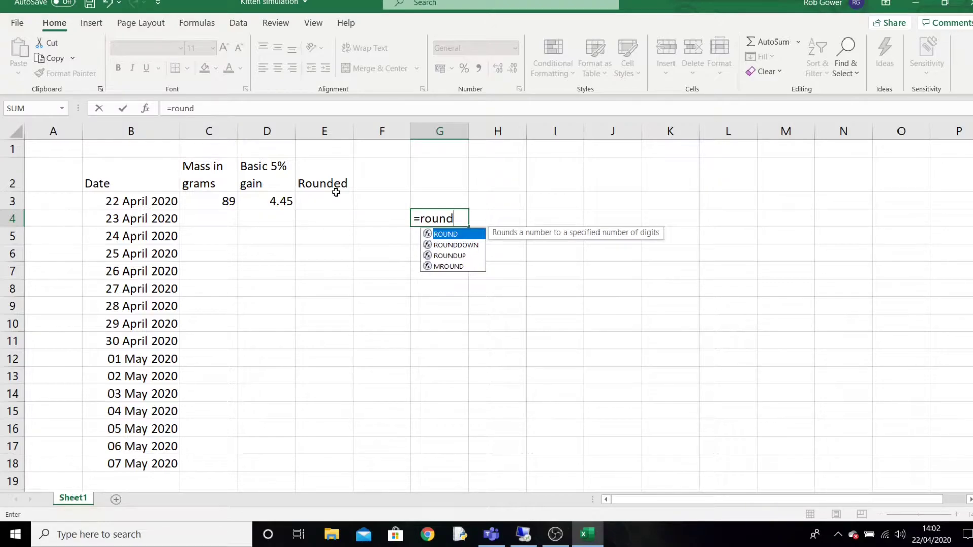
{"action": "left_click", "coordinate": [448, 245]}
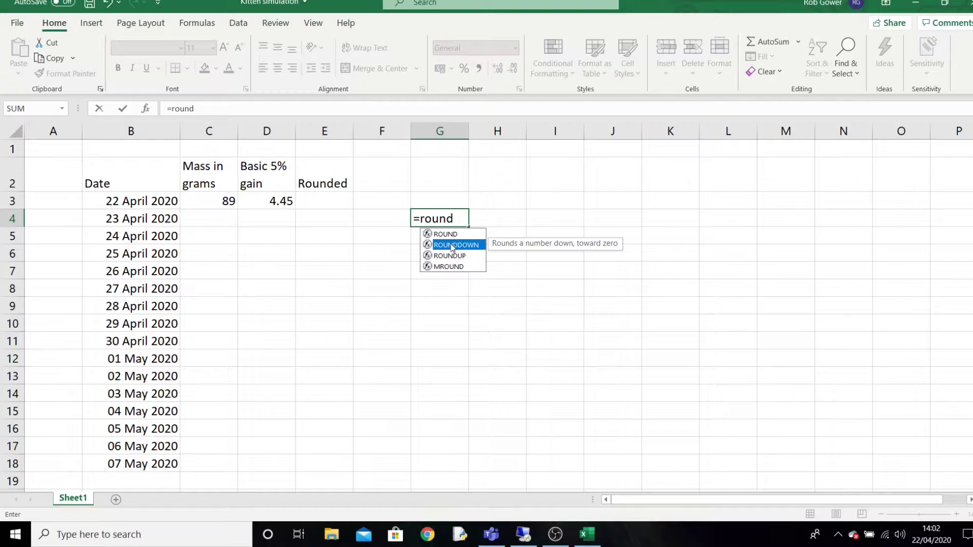
{"action": "double_click", "coordinate": [453, 246]}
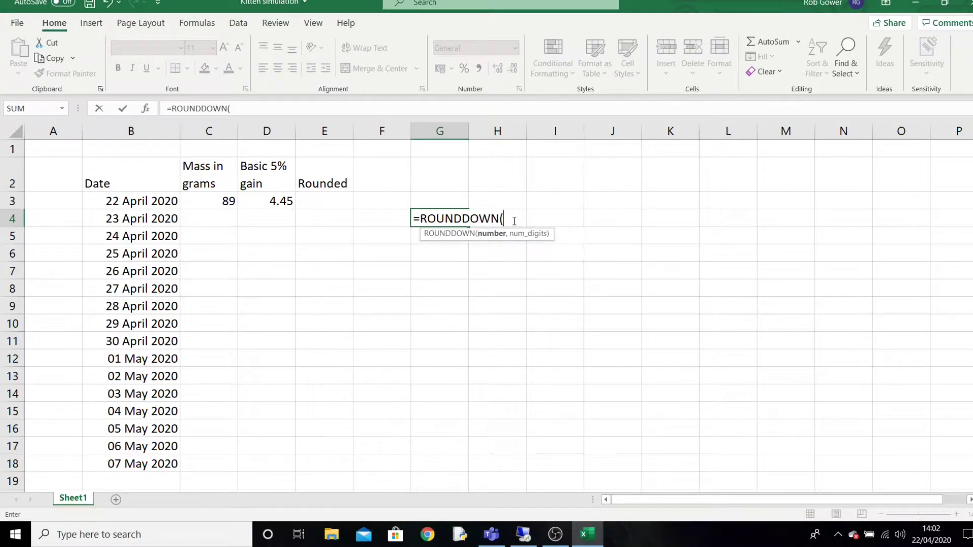
{"action": "type", "text": "7.9,0)"}
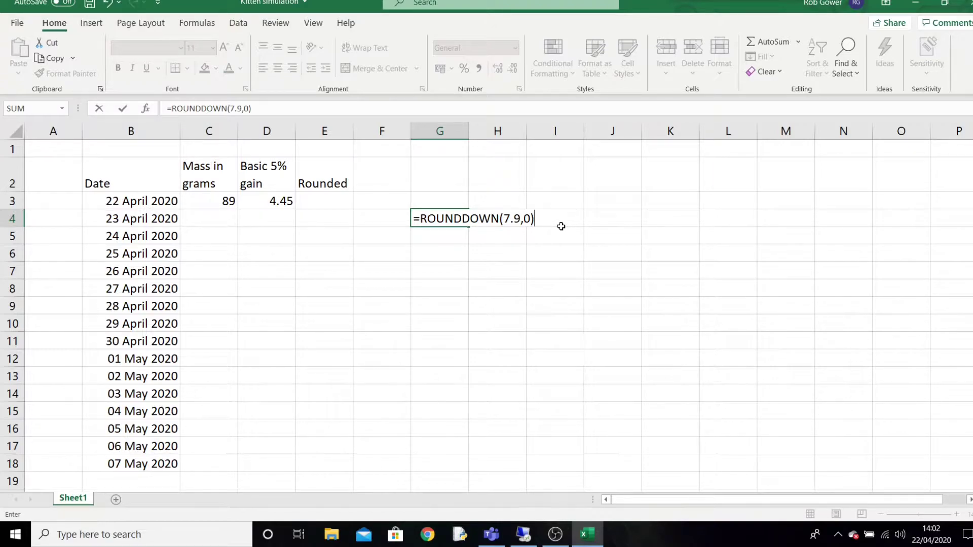
{"action": "key", "text": "Return"}
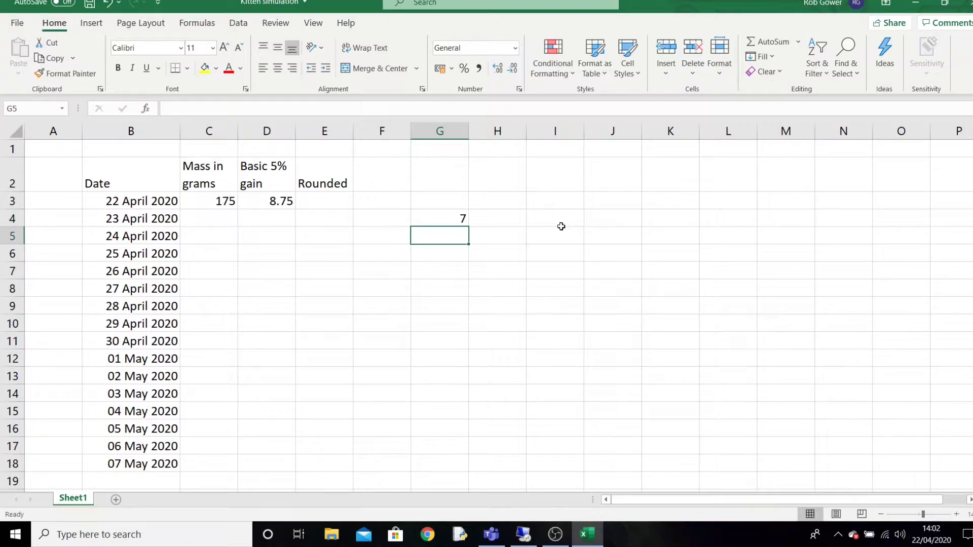
{"action": "key", "text": "Up"}
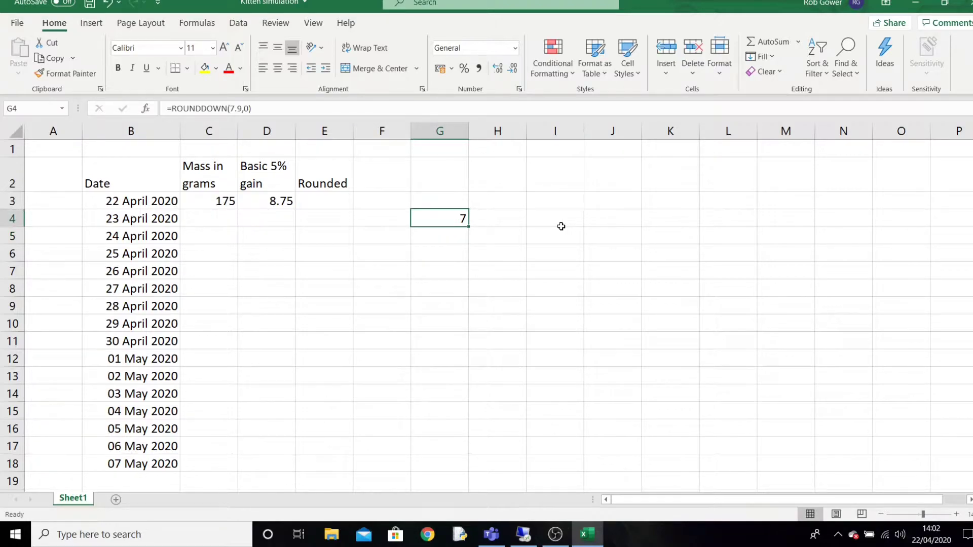
{"action": "key", "text": "Delete"}
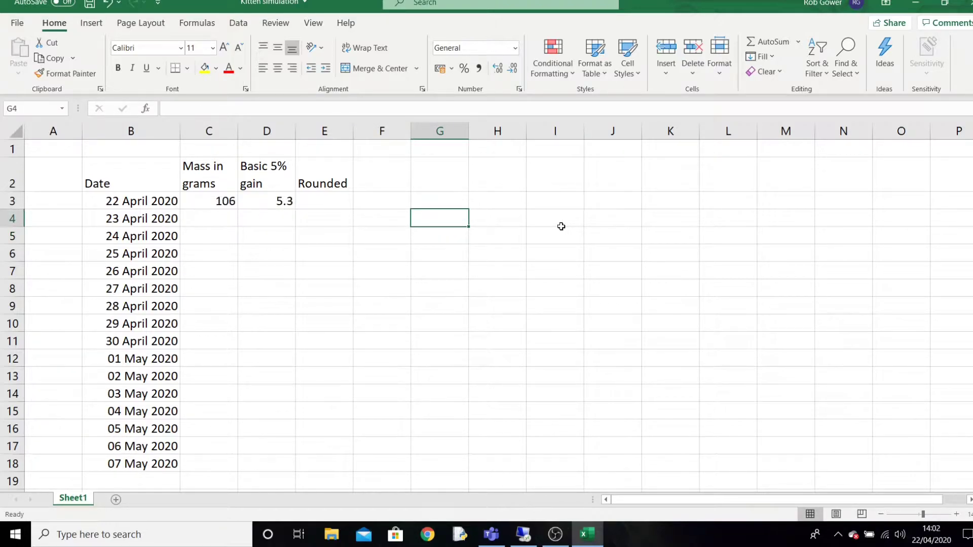
Enter the formula =ROUND(D3,0) in E3 to round the 5% gain to a whole number
{"action": "key", "text": "Up"}
{"action": "key", "text": "Left"}
{"action": "key", "text": "Left"}
{"action": "type", "text": "="}
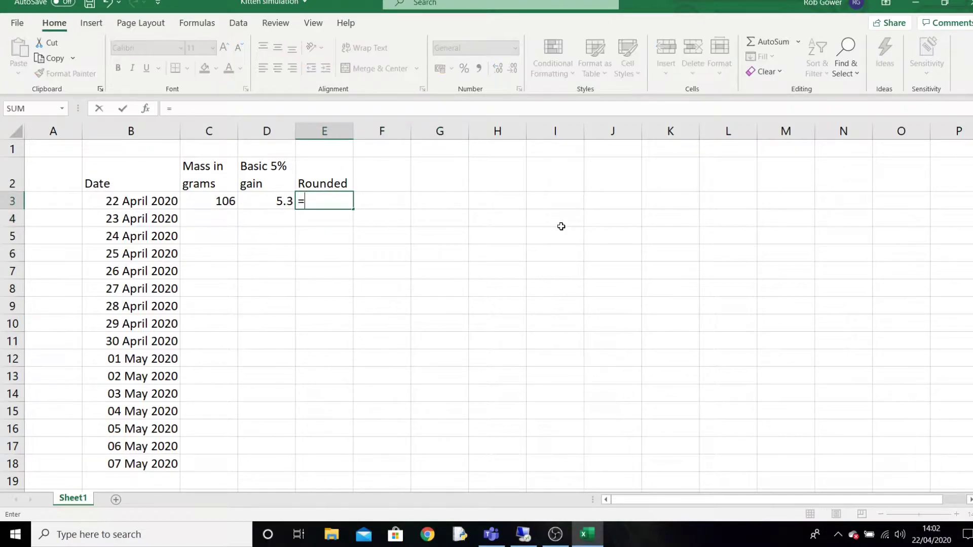
{"action": "type", "text": "round"}
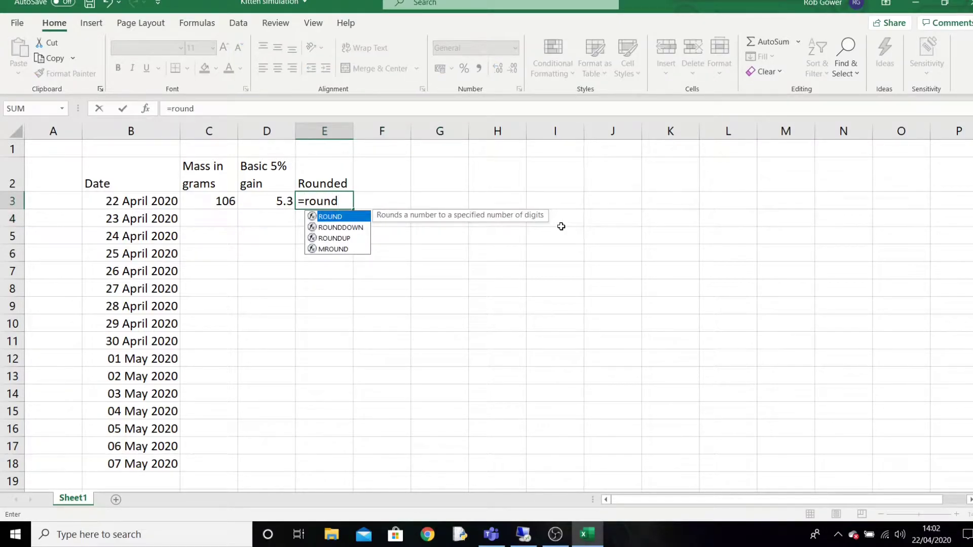
{"action": "type", "text": "("}
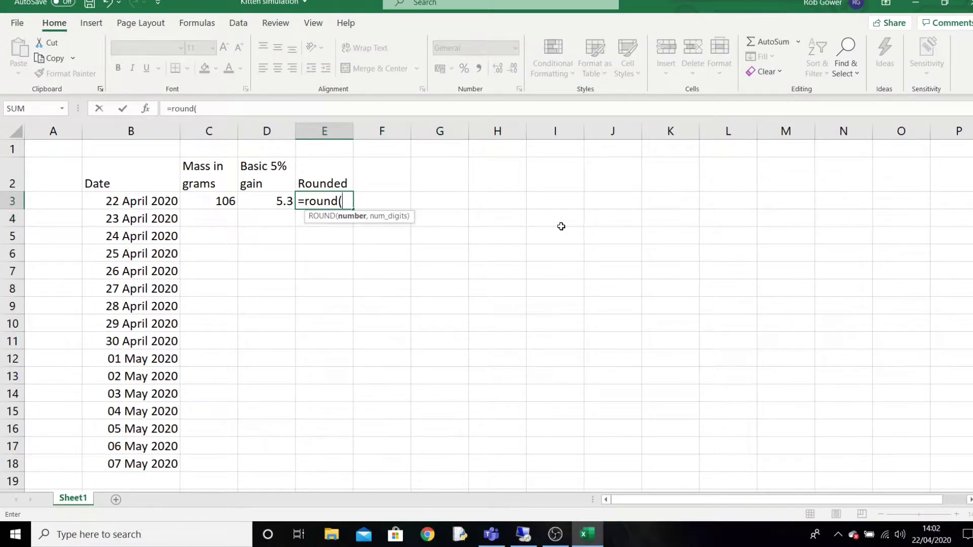
{"action": "left_click", "coordinate": [267, 201]}
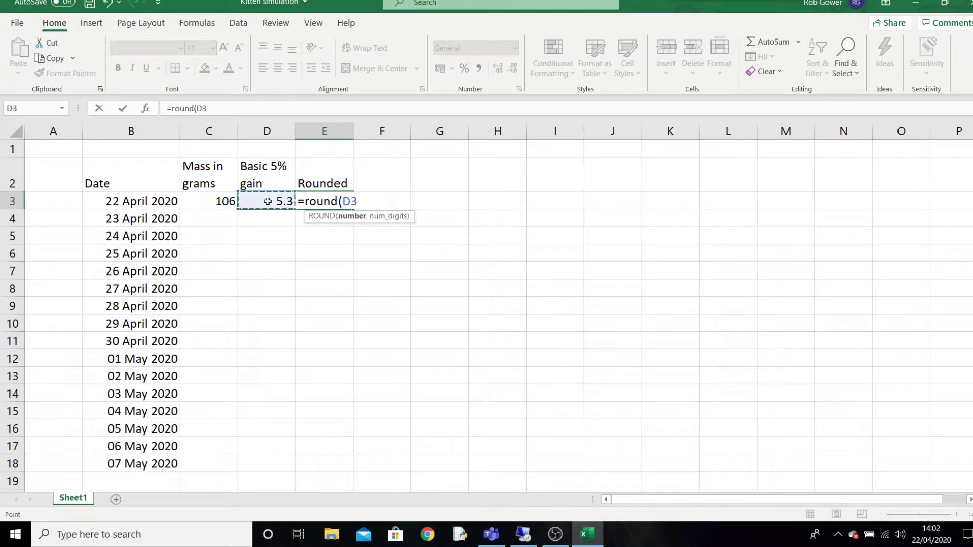
{"action": "type", "text": ",0)"}
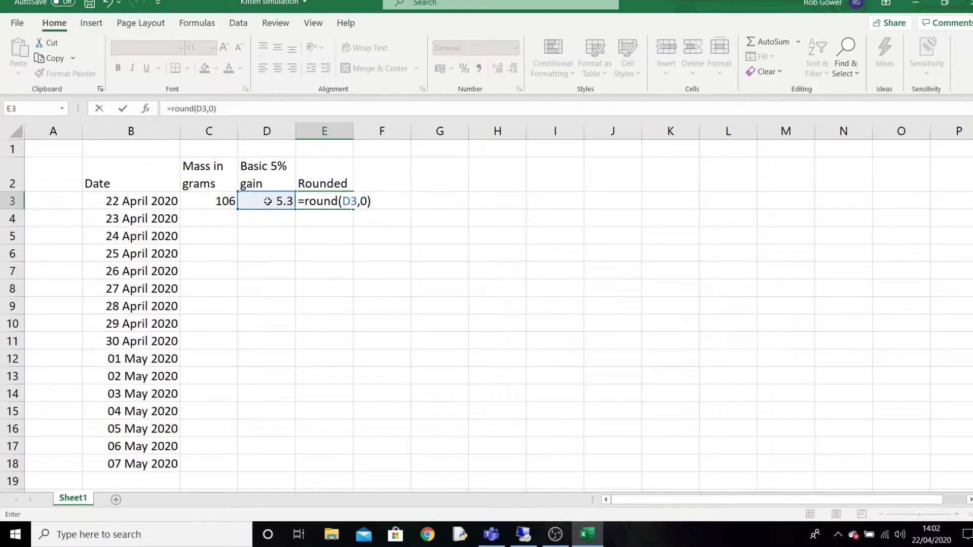
{"action": "key", "text": "Return"}
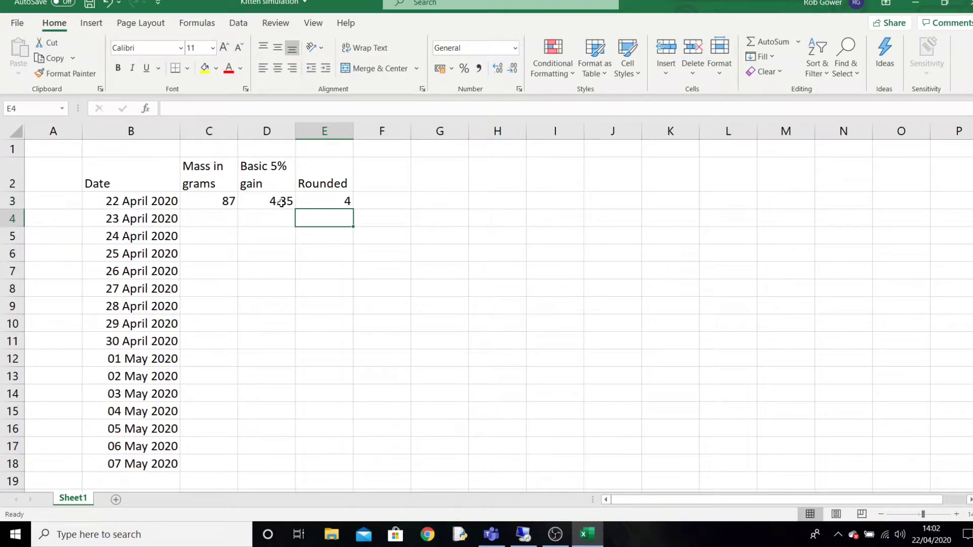
Copy C3 onto itself repeatedly to regenerate the random mass and check the rounding in E3
{"action": "left_click", "coordinate": [334, 205]}
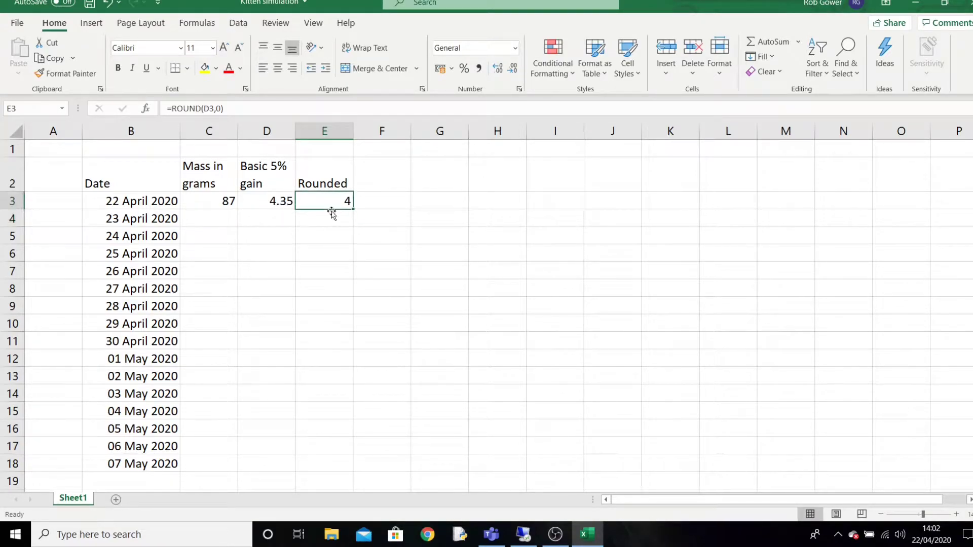
{"action": "left_click", "coordinate": [234, 205]}
{"action": "key", "text": "ctrl+c"}
{"action": "key", "text": "ctrl+v"}
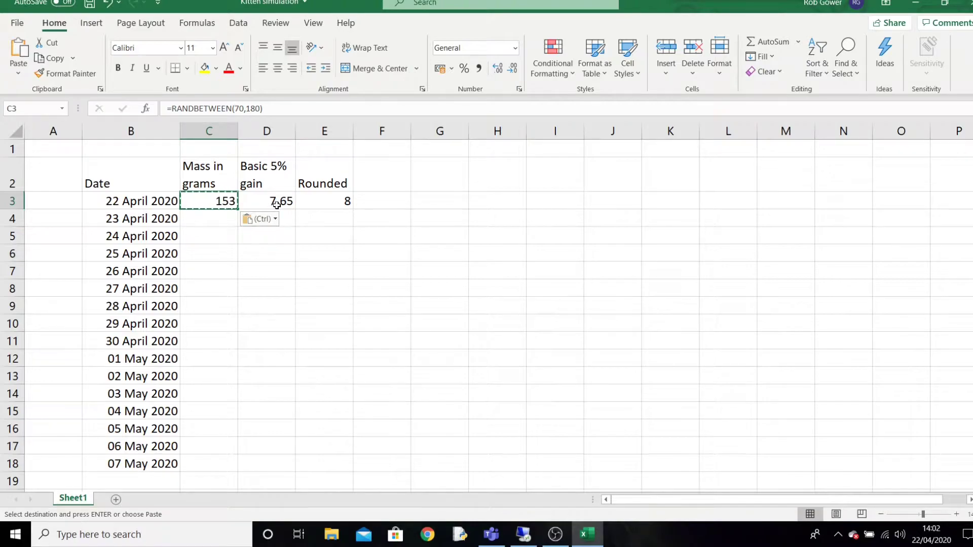
{"action": "key", "text": "ctrl+v"}
{"action": "key", "text": "ctrl+v"}
{"action": "key", "text": "ctrl+v"}
{"action": "key", "text": "ctrl+v"}
{"action": "key", "text": "ctrl+v"}
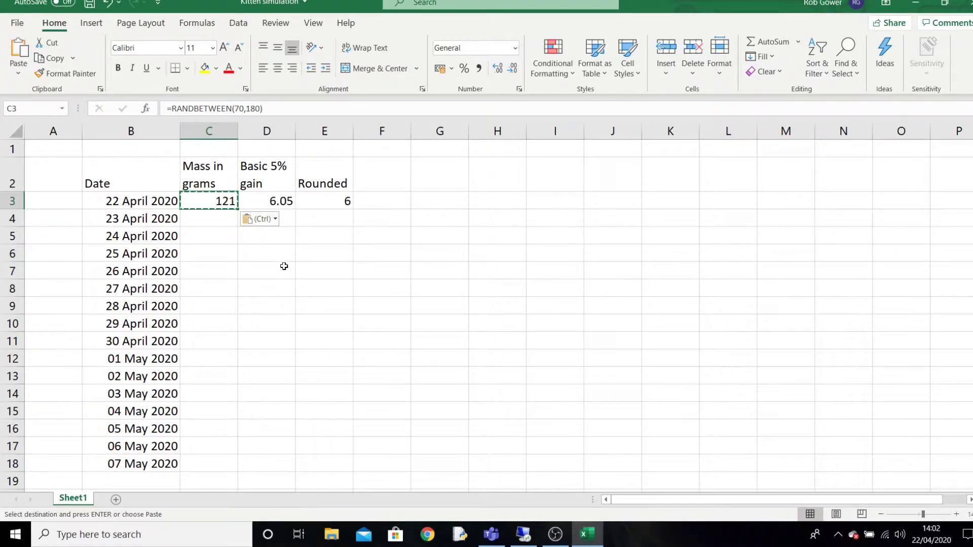
{"action": "key", "text": "ctrl+v"}
Compare the gain formula in D3 with the rounding formula in E3
{"action": "left_click", "coordinate": [334, 222]}
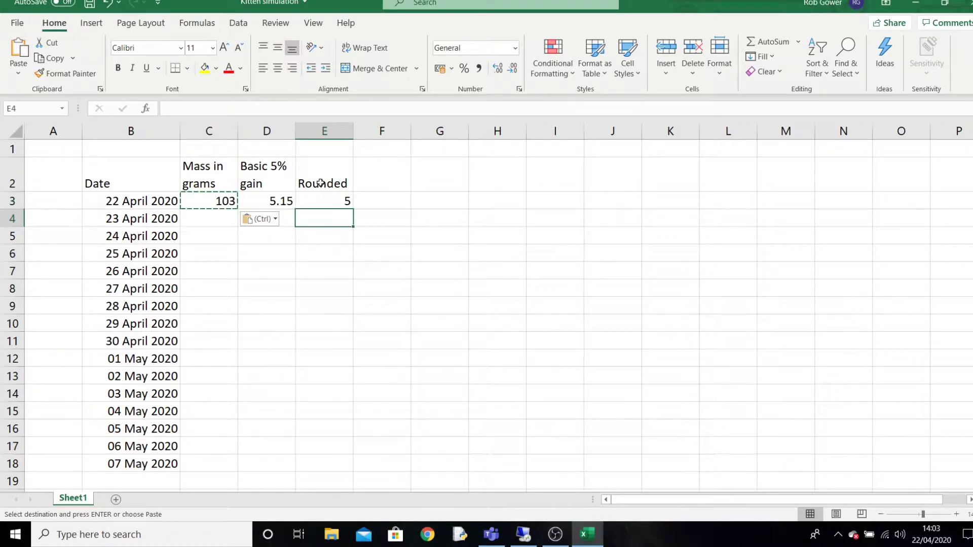
{"action": "left_click", "coordinate": [319, 200]}
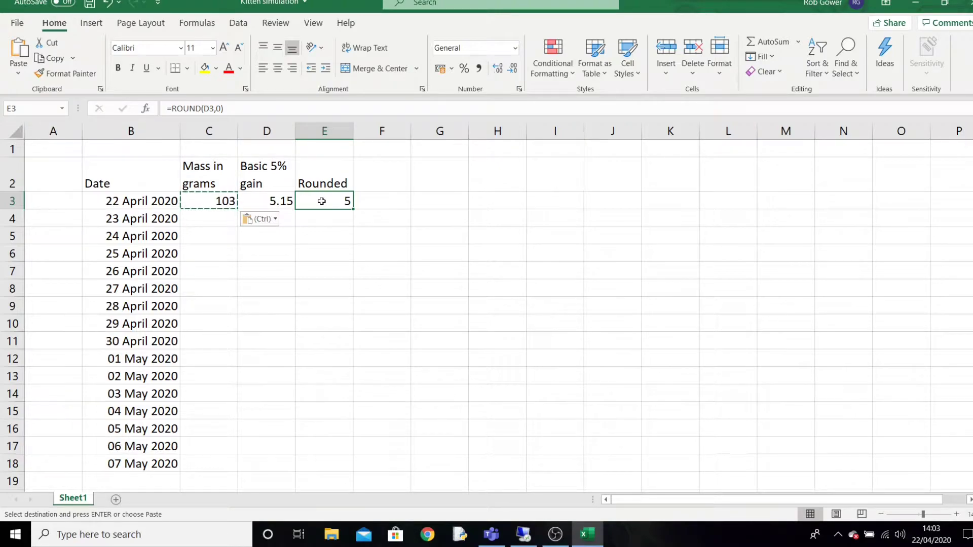
{"action": "left_click", "coordinate": [277, 201]}
{"action": "left_click", "coordinate": [324, 202]}
{"action": "left_click", "coordinate": [277, 201]}
{"action": "left_click", "coordinate": [314, 203]}
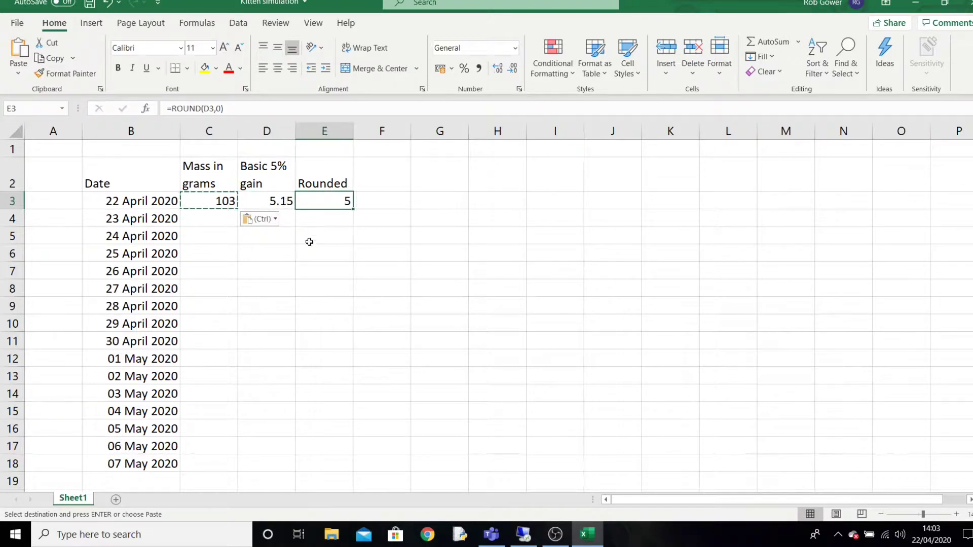
{"action": "left_click", "coordinate": [274, 199]}
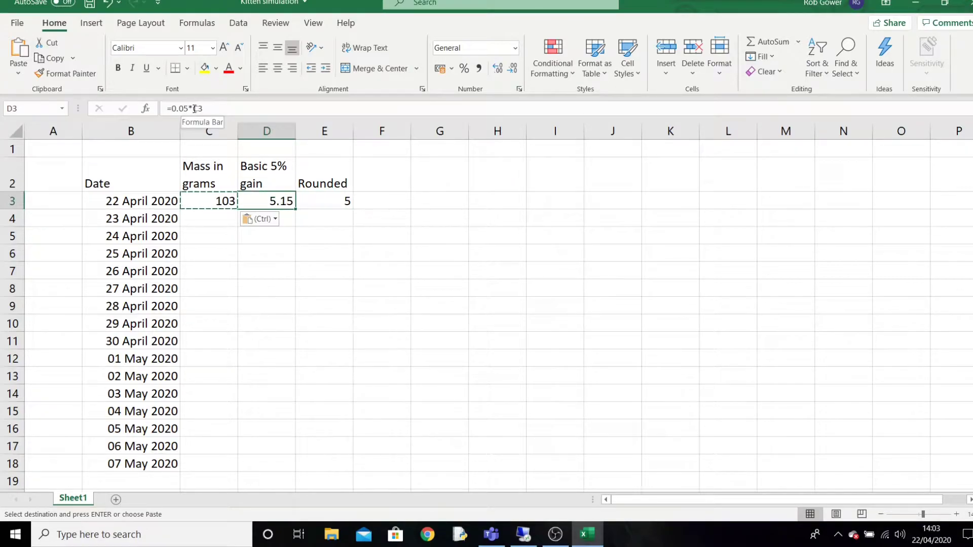
{"action": "left_click", "coordinate": [171, 109]}
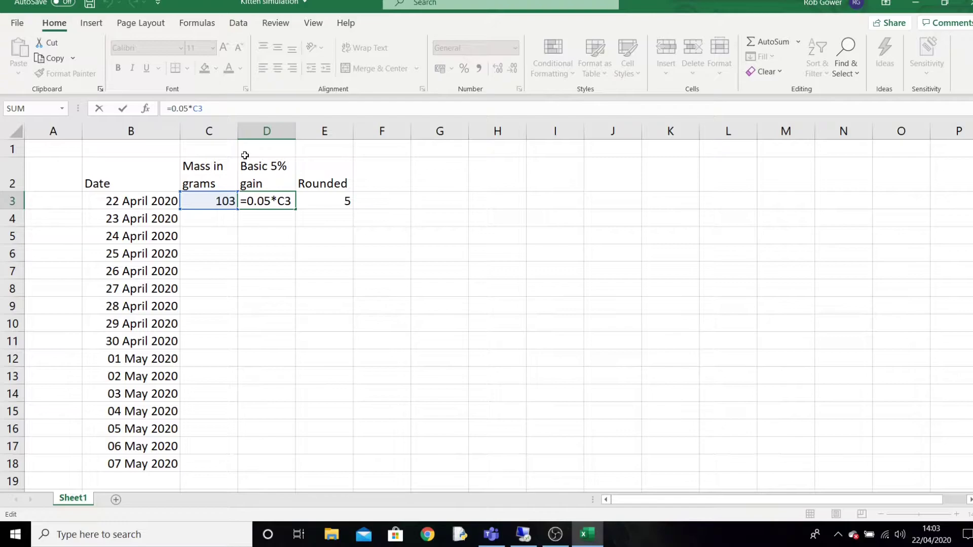
{"action": "key", "text": "ctrl+Return"}
{"action": "left_click", "coordinate": [322, 269]}
{"action": "left_click", "coordinate": [284, 201]}
Delete the whole Rounded column E
{"action": "left_click", "coordinate": [326, 200]}
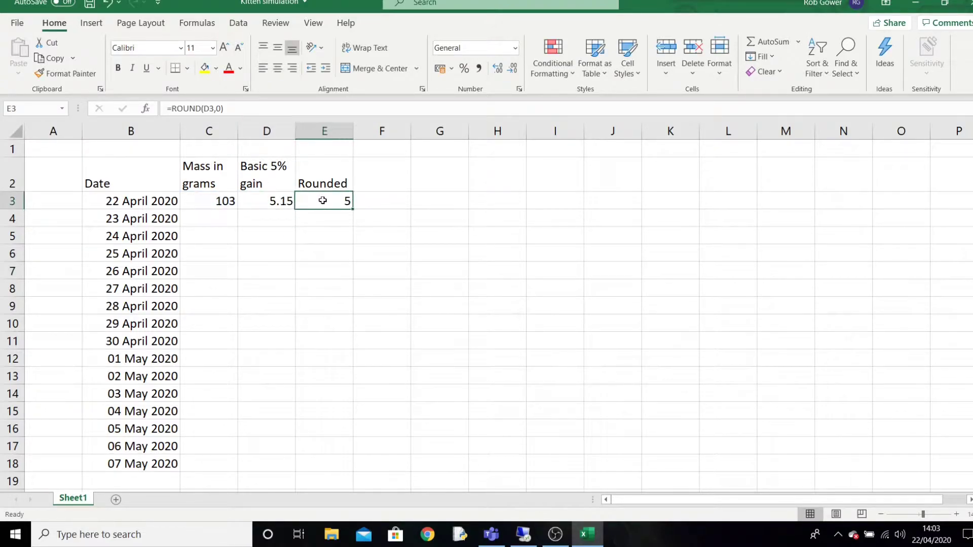
{"action": "right_click", "coordinate": [323, 133]}
{"action": "left_click", "coordinate": [355, 264]}
Wrap the gain formula in D3 in a rounding function so it reads =ROUND(0.05*C3,0)
{"action": "left_click", "coordinate": [275, 201]}
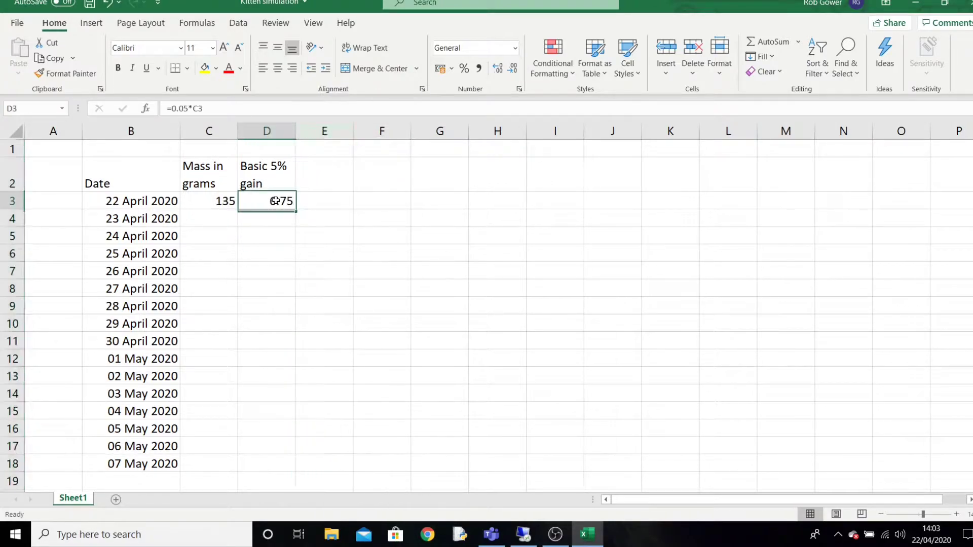
{"action": "left_click", "coordinate": [178, 108]}
{"action": "left_click", "coordinate": [172, 108]}
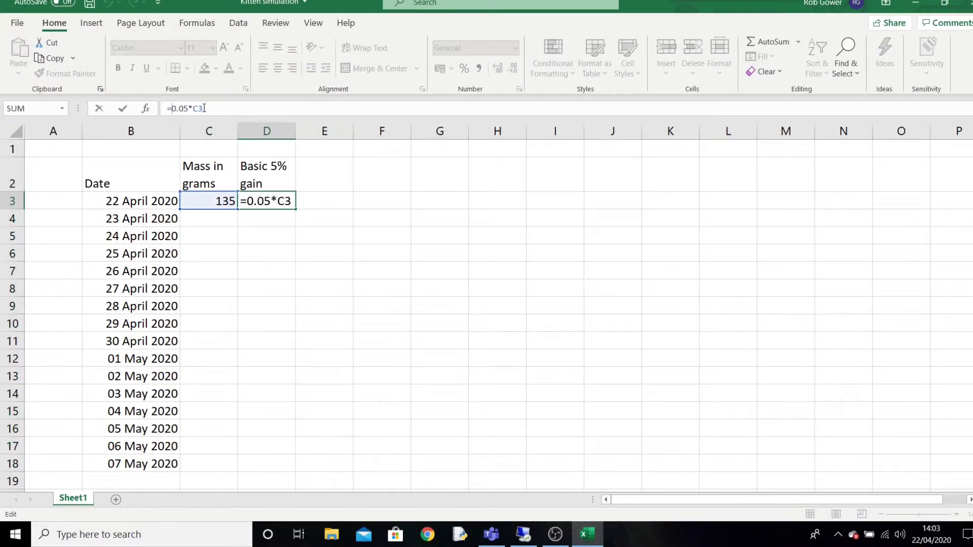
{"action": "type", "text": "round("}
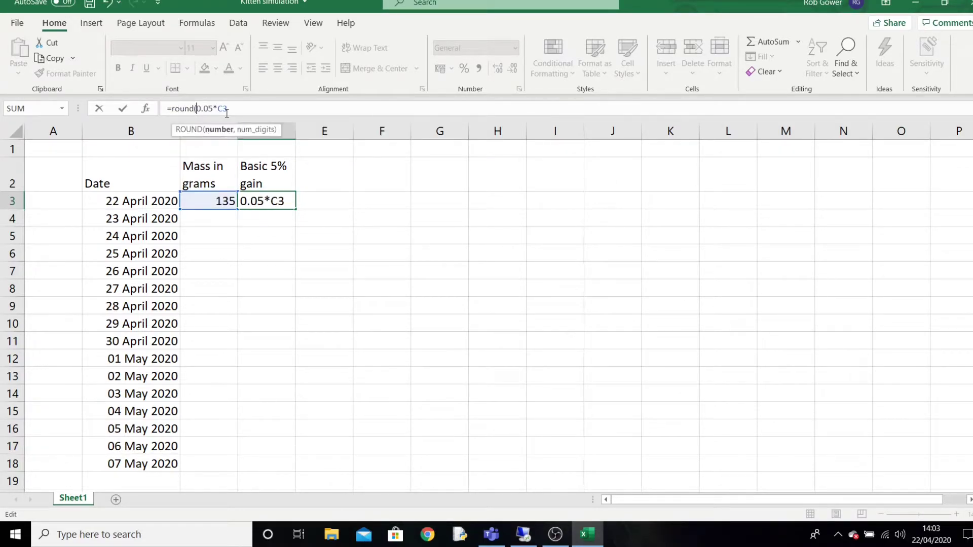
{"action": "left_click", "coordinate": [227, 110]}
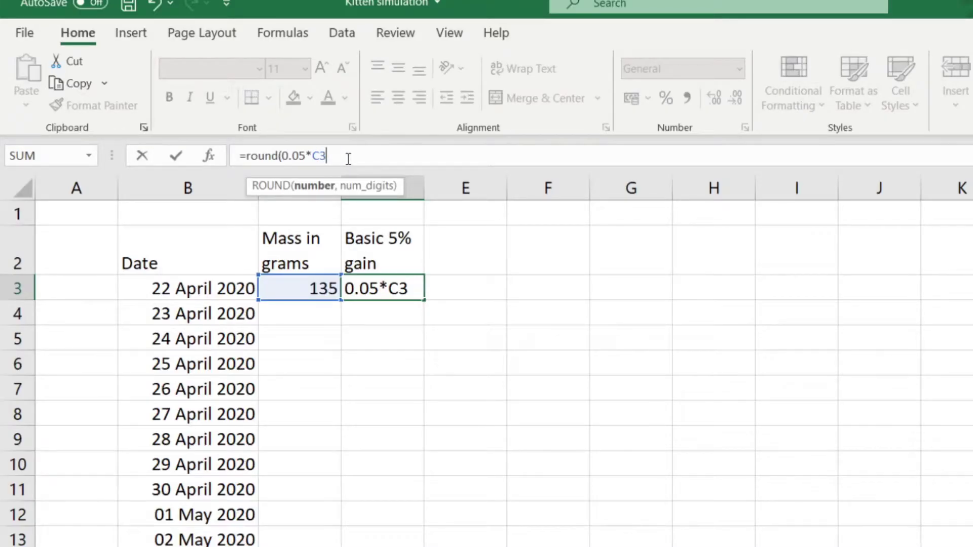
{"action": "type", "text": ","}
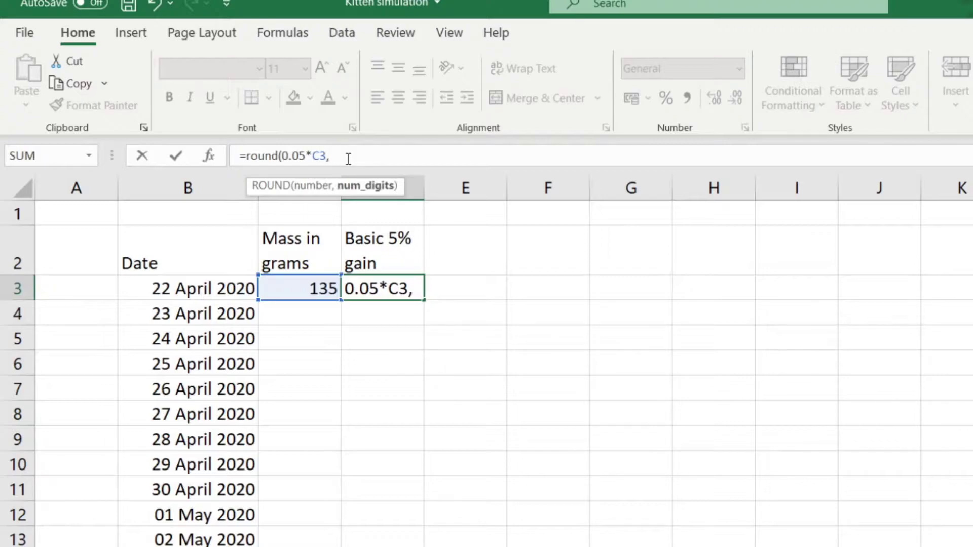
{"action": "type", "text": "0)"}
{"action": "key", "text": "Return"}
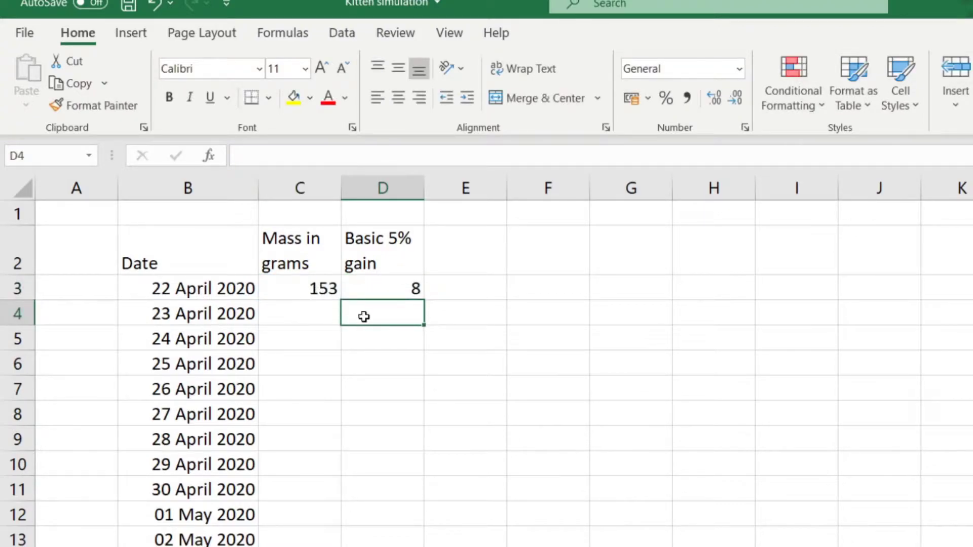
{"action": "left_click", "coordinate": [394, 293]}
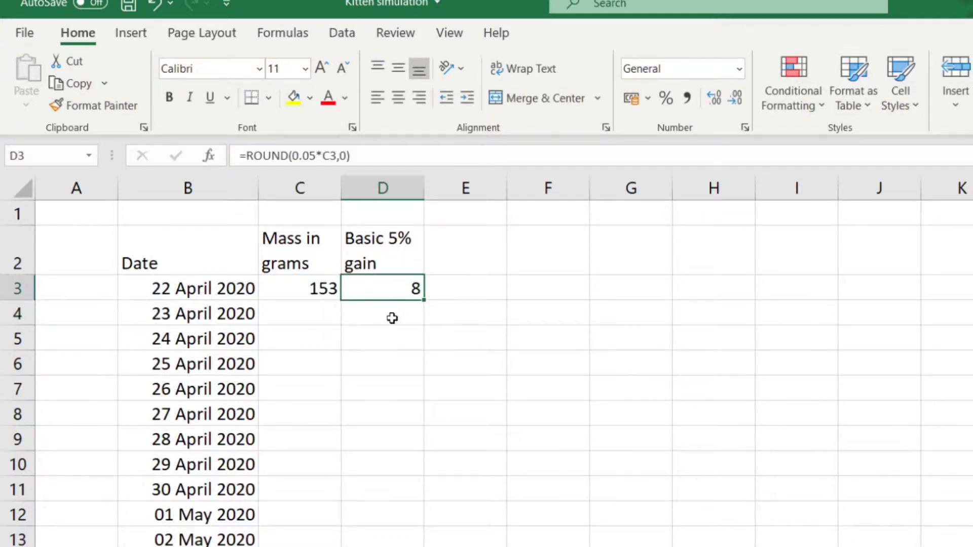
Copy C3 onto itself and recalculate the sheet several times to check the rounded gain in D3
{"action": "left_click", "coordinate": [322, 290]}
{"action": "key", "text": "ctrl+c"}
{"action": "key", "text": "ctrl+v"}
{"action": "key", "text": "F9"}
{"action": "key", "text": "F9"}
{"action": "key", "text": "F9"}
{"action": "key", "text": "F9"}
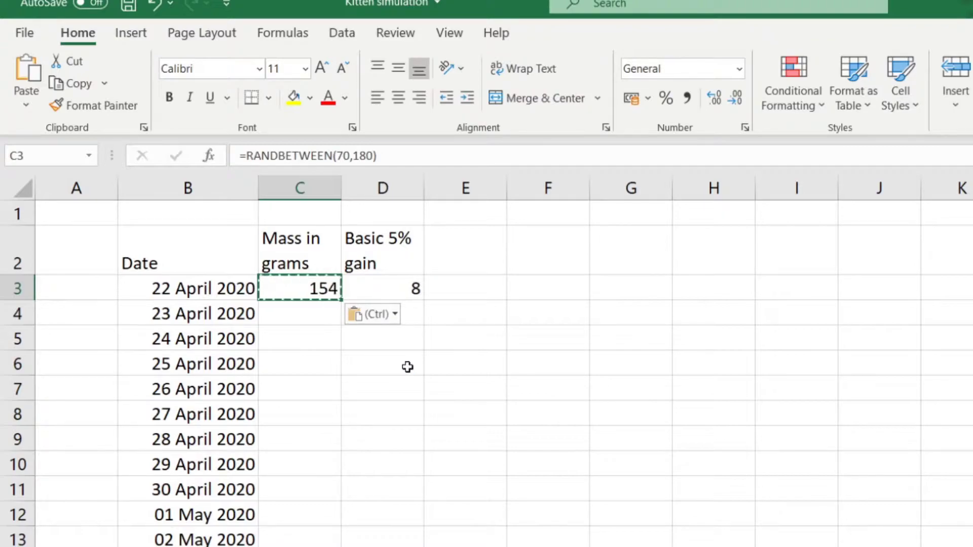
Add a new worksheet to the workbook and rename it REF
{"action": "left_click", "coordinate": [450, 353]}
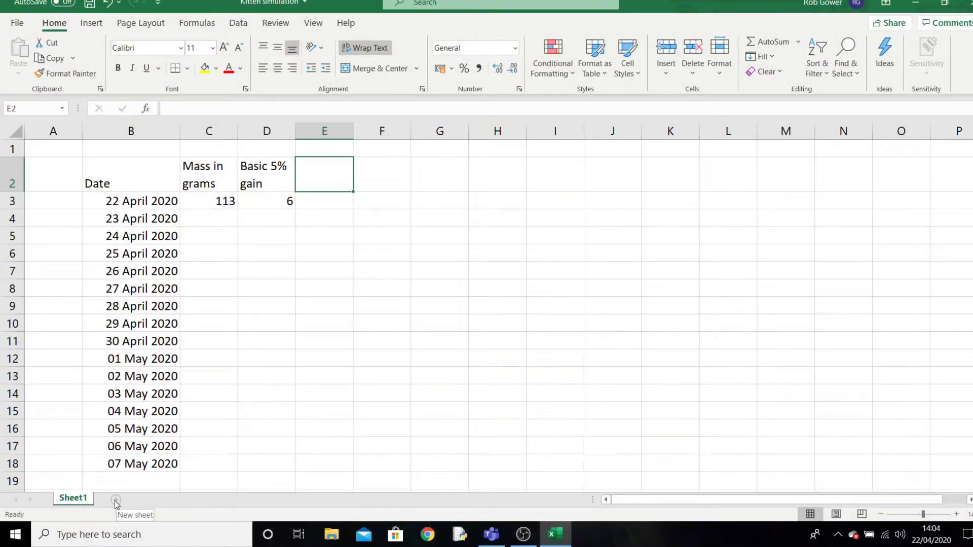
{"action": "left_click", "coordinate": [116, 500]}
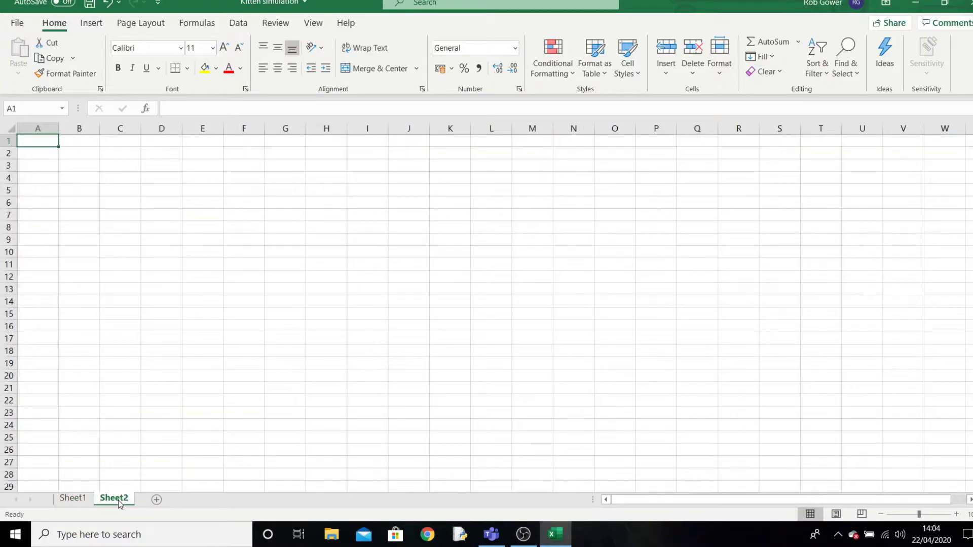
{"action": "right_click", "coordinate": [120, 499]}
{"action": "left_click", "coordinate": [173, 358]}
{"action": "type", "text": "REF"}
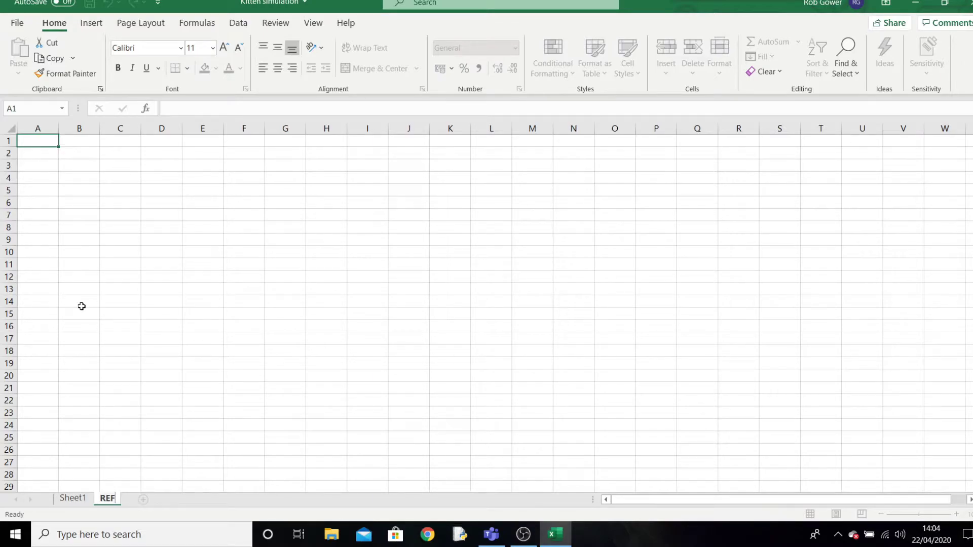
{"action": "left_click", "coordinate": [119, 215]}
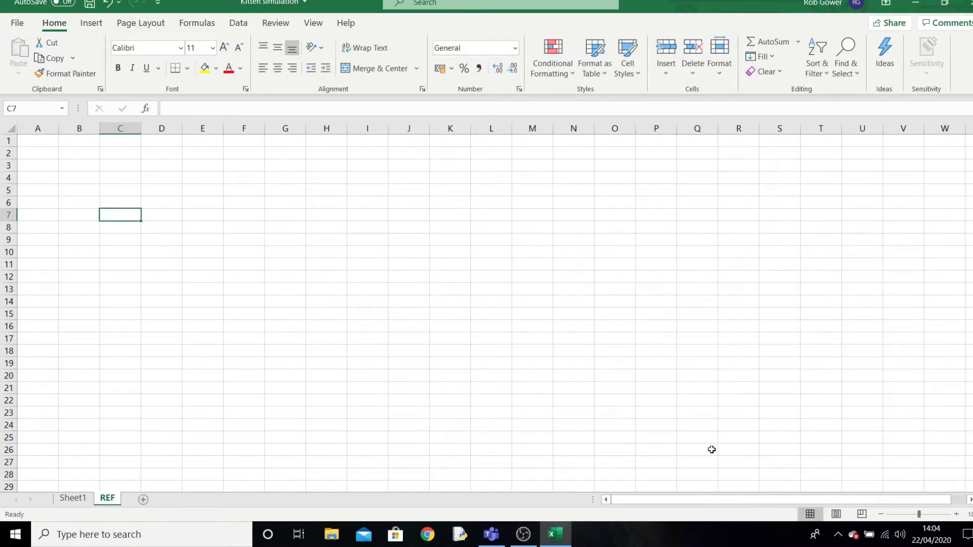
{"action": "left_click", "coordinate": [956, 514]}
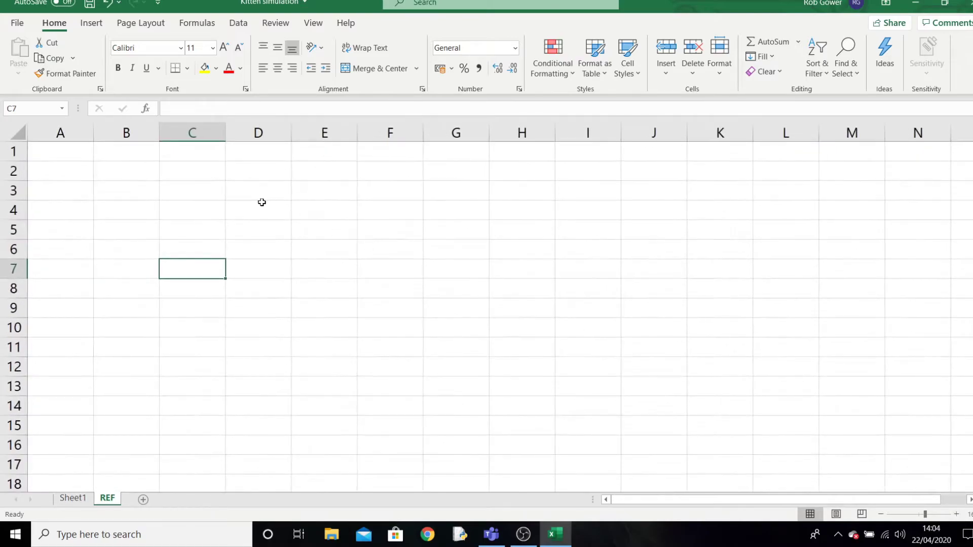
On the REF sheet, list the day descriptions Very Bad, Bad, Average, Good and Very Good in C3:C7
{"action": "left_click", "coordinate": [78, 500]}
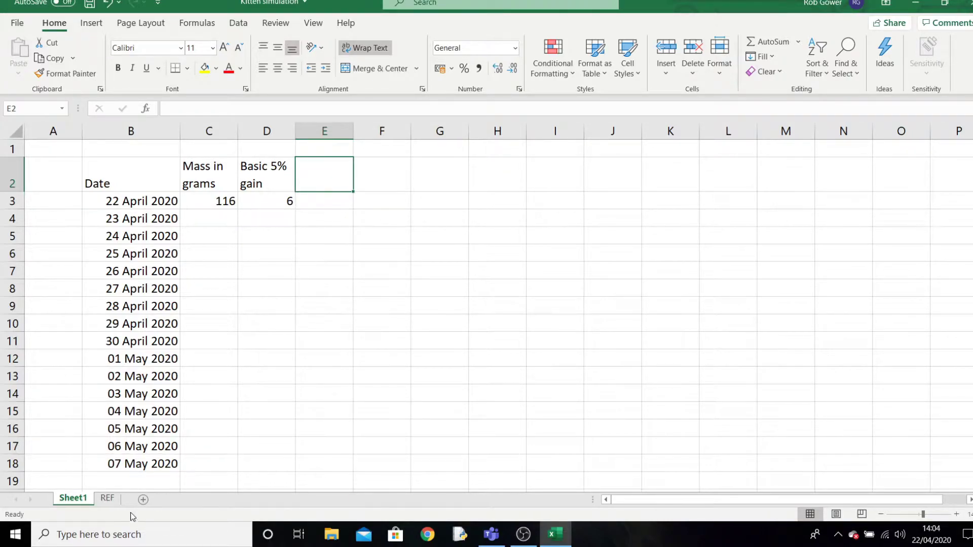
{"action": "left_click", "coordinate": [107, 499]}
{"action": "left_click", "coordinate": [134, 192]}
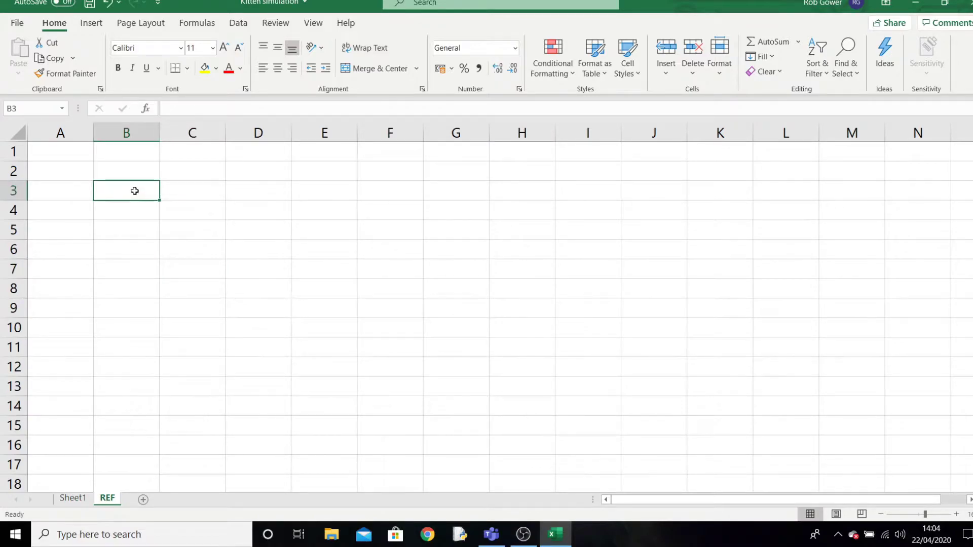
{"action": "key", "text": "Tab"}
{"action": "type", "text": "Bad"}
{"action": "key", "text": "BackSpace"}
{"action": "key", "text": "BackSpace"}
{"action": "key", "text": "BackSpace"}
{"action": "type", "text": "Very Bad"}
{"action": "key", "text": "Return"}
{"action": "type", "text": "Bad"}
{"action": "key", "text": "Return"}
{"action": "type", "text": "Average"}
{"action": "key", "text": "Return"}
{"action": "type", "text": "Good"}
{"action": "key", "text": "Return"}
{"action": "type", "text": "Very Good"}
{"action": "key", "text": "Tab"}
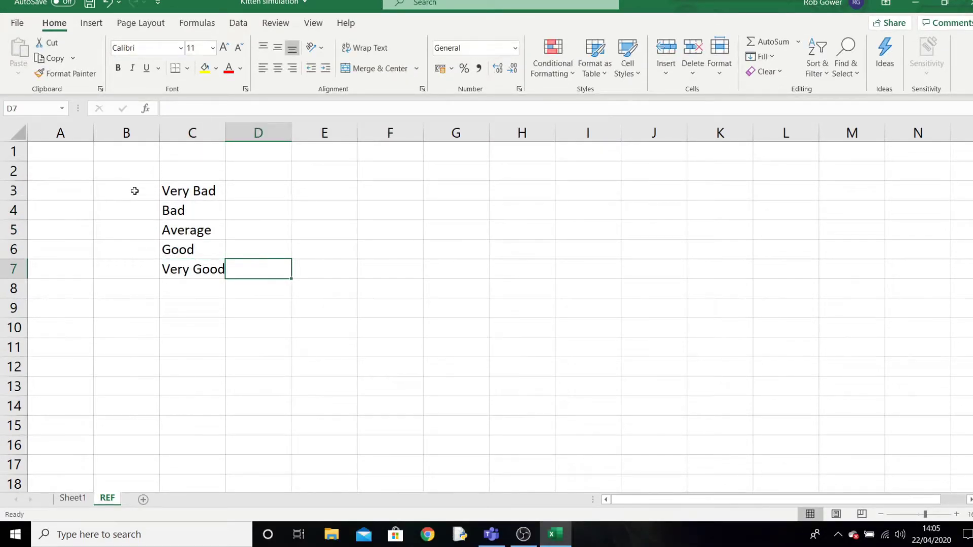
Number the day descriptions 1 to 5 in B3:B7
{"action": "key", "text": "Up"}
{"action": "key", "text": "Up"}
{"action": "key", "text": "Up"}
{"action": "key", "text": "Up"}
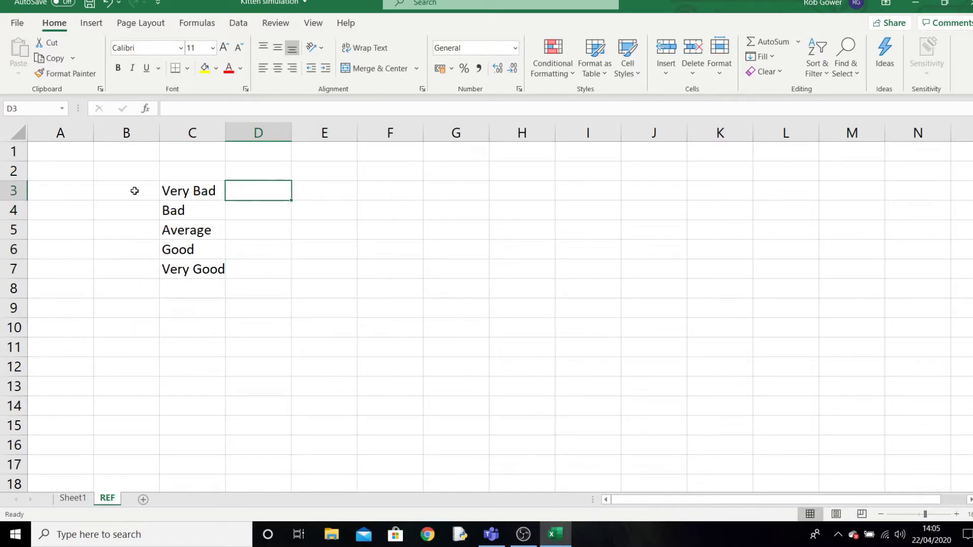
{"action": "key", "text": "Down"}
{"action": "key", "text": "Down"}
{"action": "key", "text": "Up"}
{"action": "key", "text": "Up"}
{"action": "left_click", "coordinate": [134, 190]}
{"action": "type", "text": "1"}
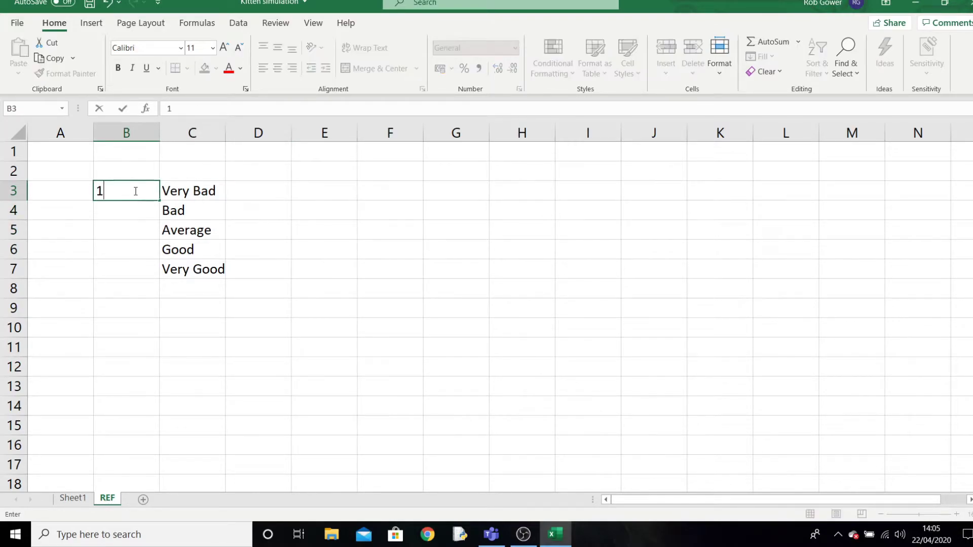
{"action": "key", "text": "Return"}
{"action": "type", "text": "2"}
{"action": "key", "text": "Return"}
{"action": "type", "text": "3"}
{"action": "key", "text": "Return"}
{"action": "type", "text": "4"}
{"action": "key", "text": "Return"}
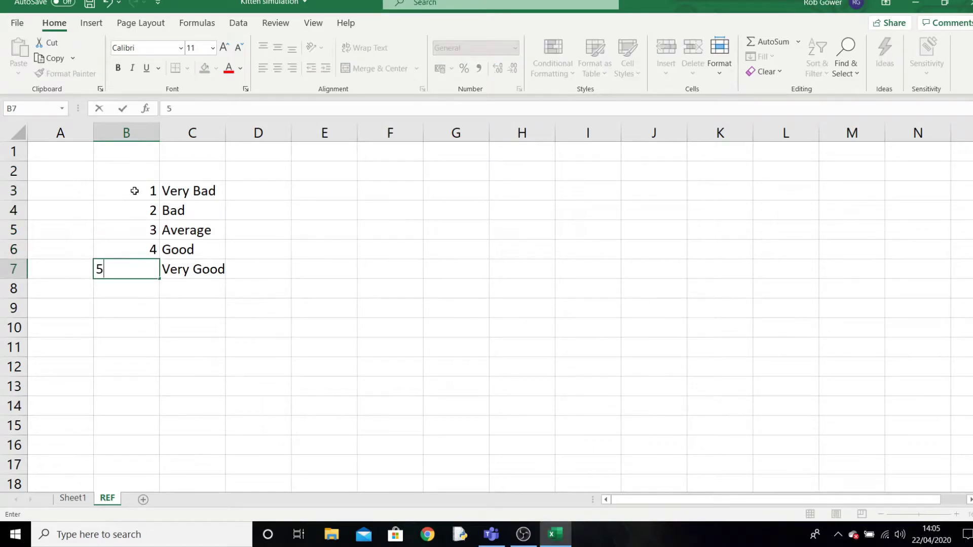
{"action": "type", "text": "5"}
Enter the rates -0.07, -0.01 and 0.03 in D3:D5 for Very Bad, Bad and Average
{"action": "key", "text": "Right"}
{"action": "key", "text": "Right"}
{"action": "key", "text": "Up"}
{"action": "key", "text": "Up"}
{"action": "key", "text": "Up"}
{"action": "key", "text": "Up"}
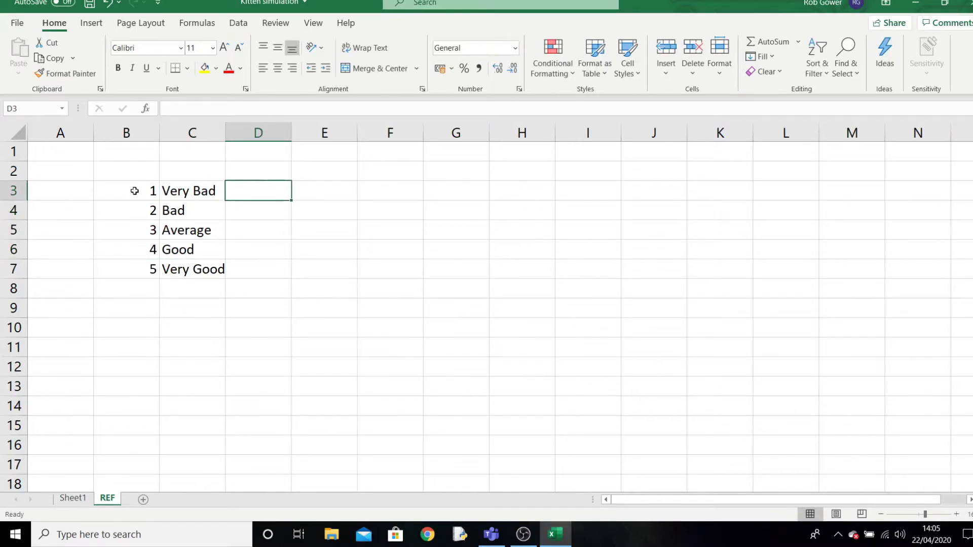
{"action": "type", "text": "-0.07"}
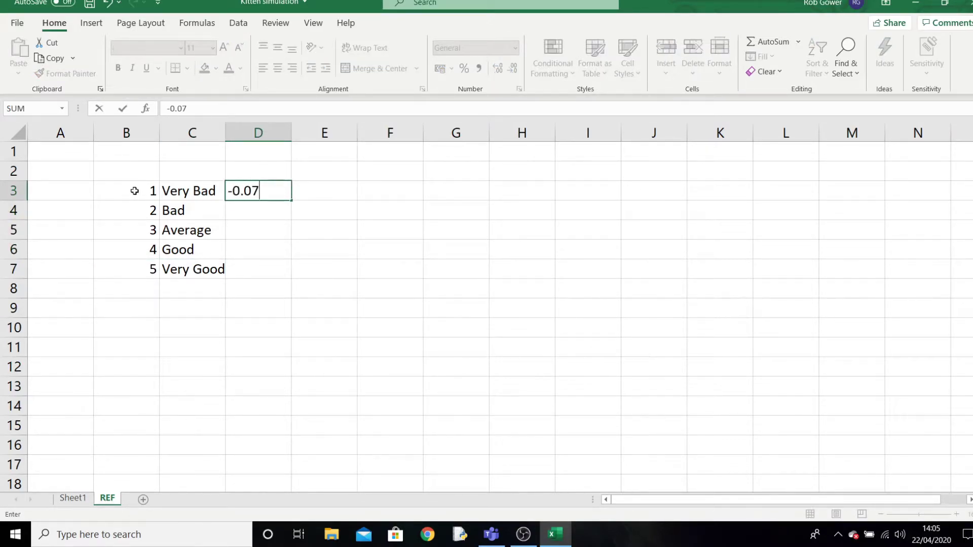
{"action": "key", "text": "Return"}
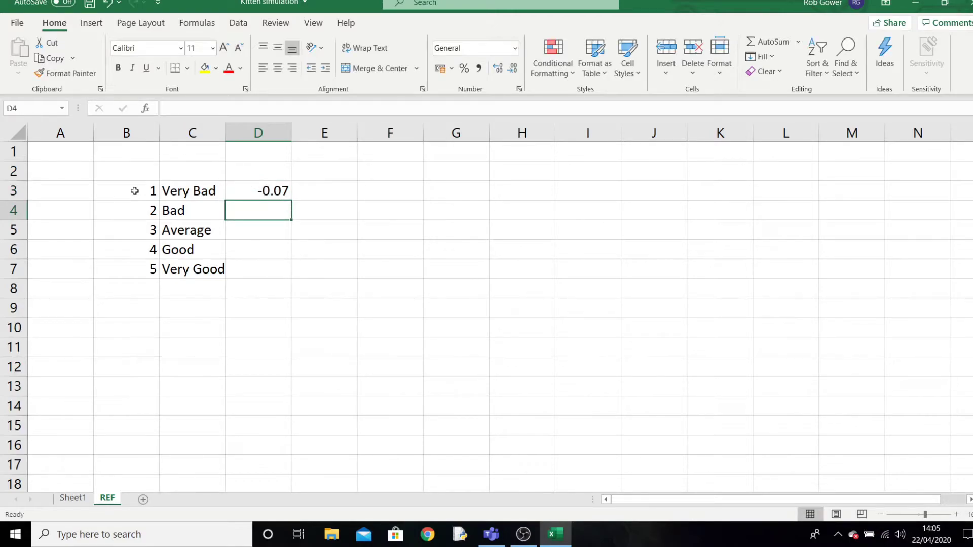
{"action": "type", "text": "-0.01"}
{"action": "key", "text": "Return"}
{"action": "type", "text": "0.03"}
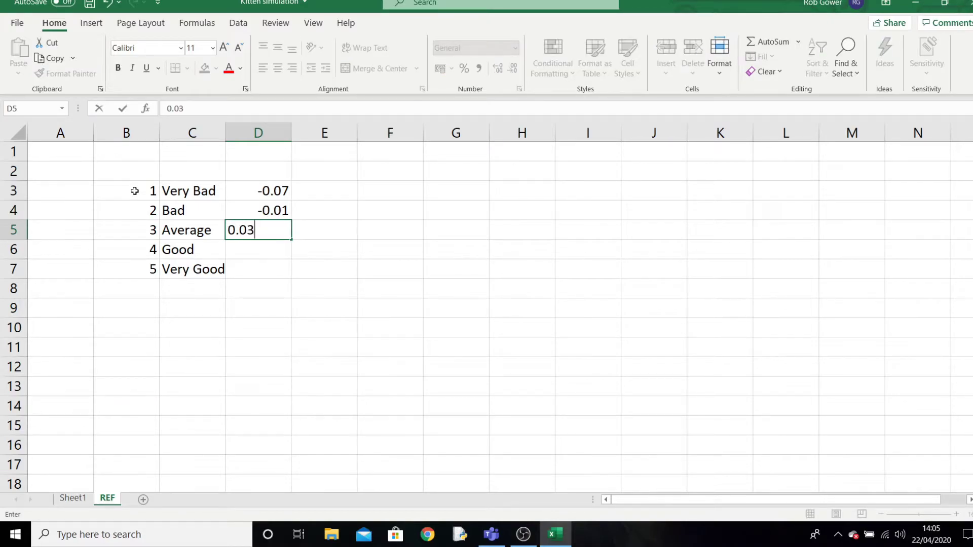
{"action": "key", "text": "Return"}
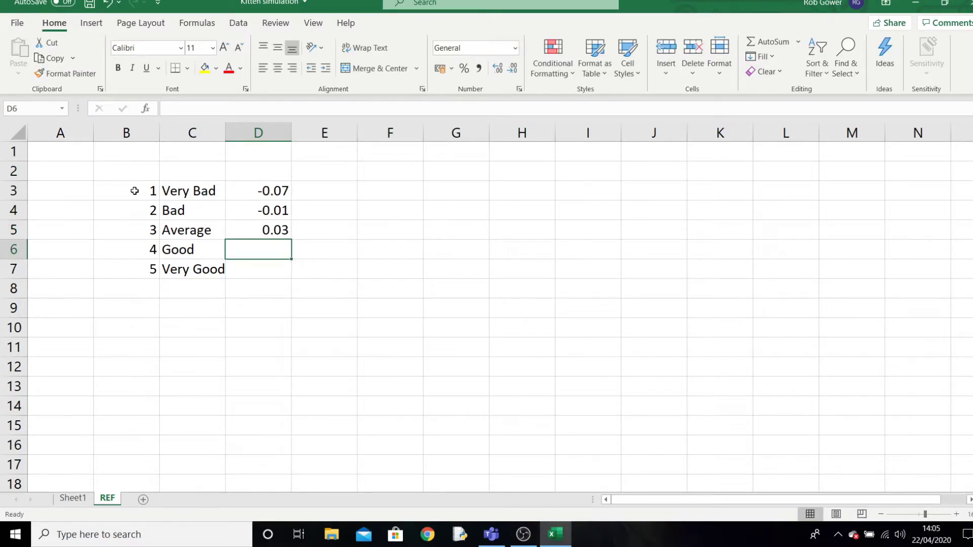
Enter the rates 0.05 for Good in D6 and 0.07 for Very Good in D7
{"action": "type", "text": "0.0"}
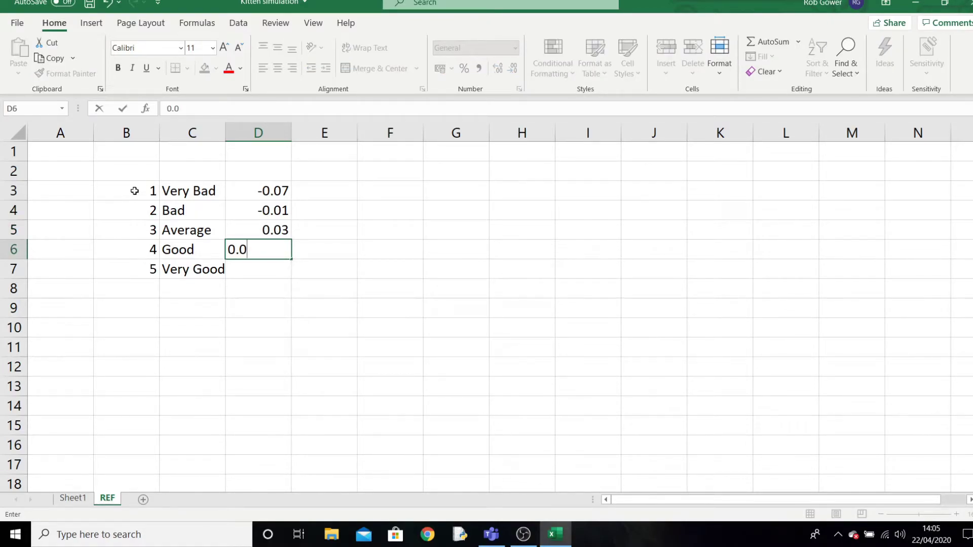
{"action": "type", "text": "6"}
{"action": "key", "text": "Return"}
{"action": "key", "text": "Up"}
{"action": "key", "text": "F2"}
{"action": "key", "text": "BackSpace"}
{"action": "key", "text": "BackSpace"}
{"action": "type", "text": "05"}
{"action": "key", "text": "Return"}
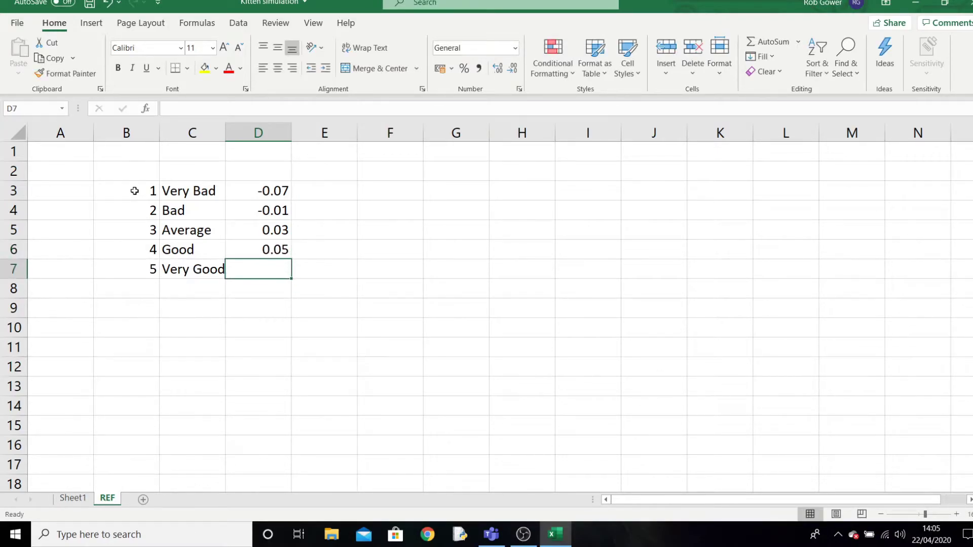
{"action": "type", "text": "0.07"}
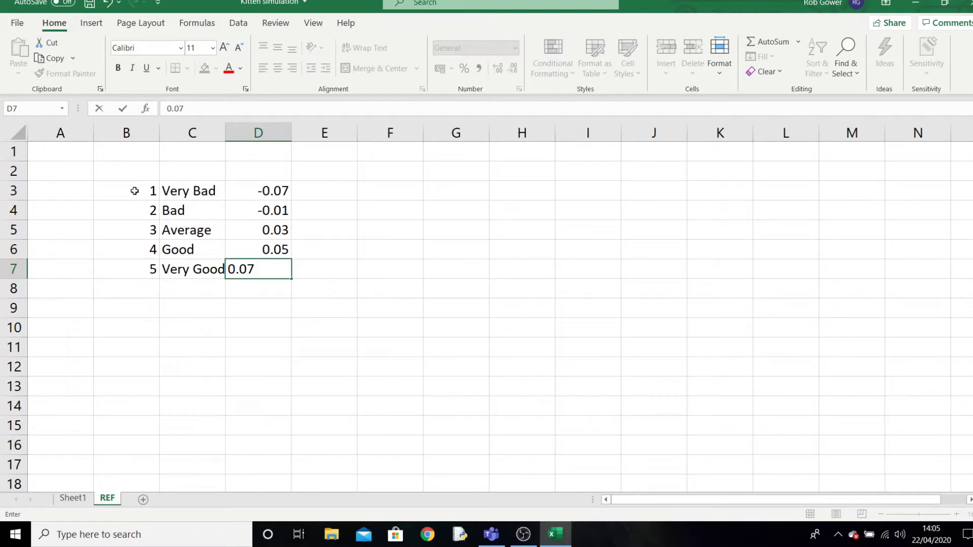
{"action": "key", "text": "Right"}
{"action": "key", "text": "Left"}
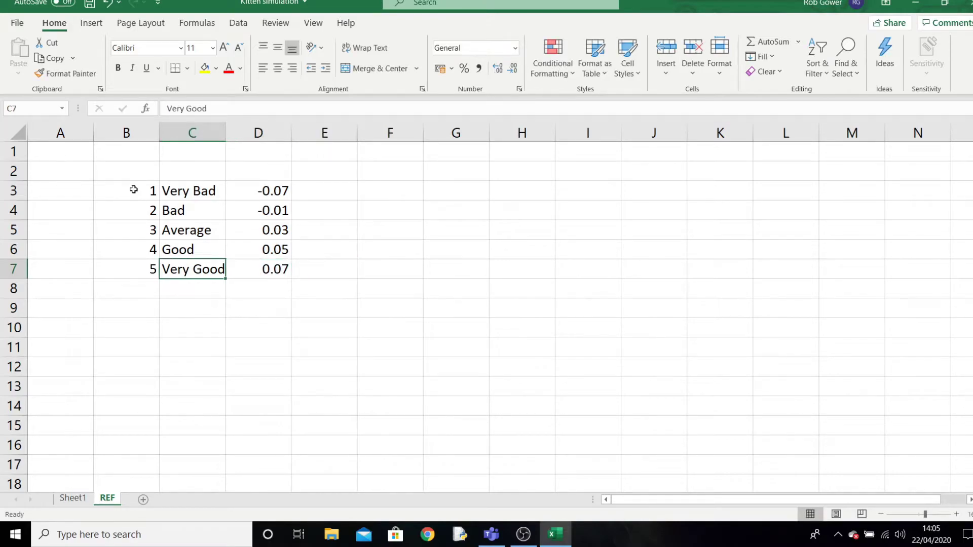
Add the column heading "Day type" in E2 of Sheet1
{"action": "left_click", "coordinate": [76, 499]}
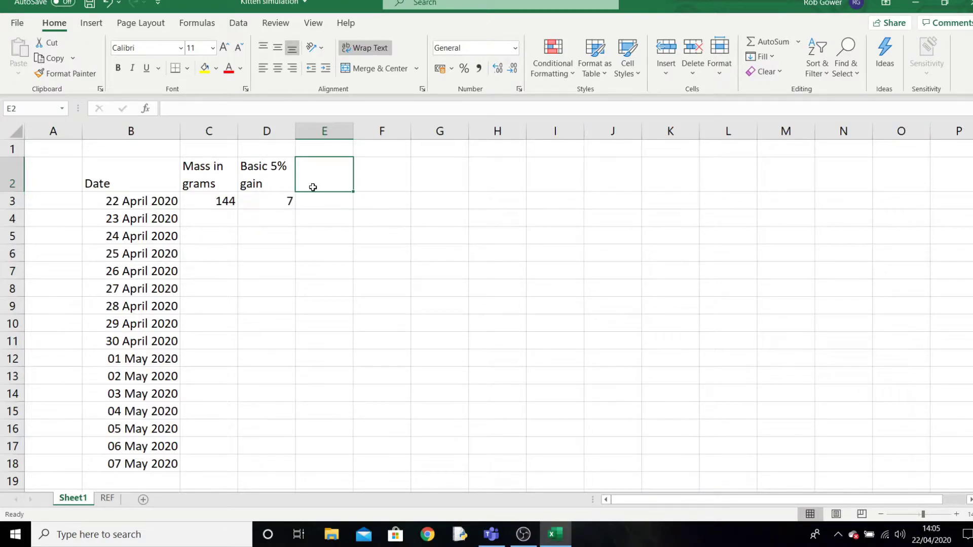
{"action": "type", "text": "Ty"}
{"action": "type", "text": "Day"}
{"action": "type", "text": " type"}
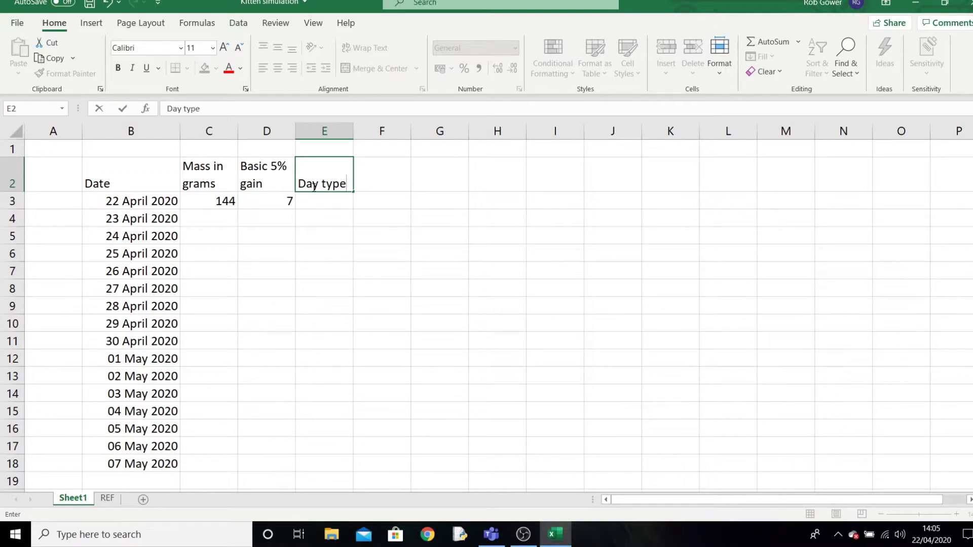
{"action": "key", "text": "Return"}
Enter the formula =RANDBETWEEN(1,5) in E3 to generate a random day type
{"action": "type", "text": "="}
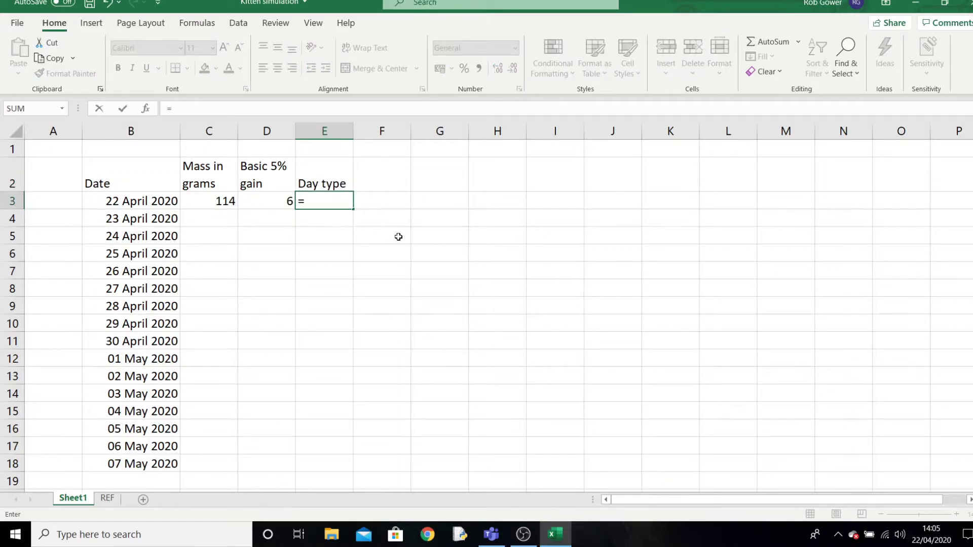
{"action": "type", "text": "randbe"}
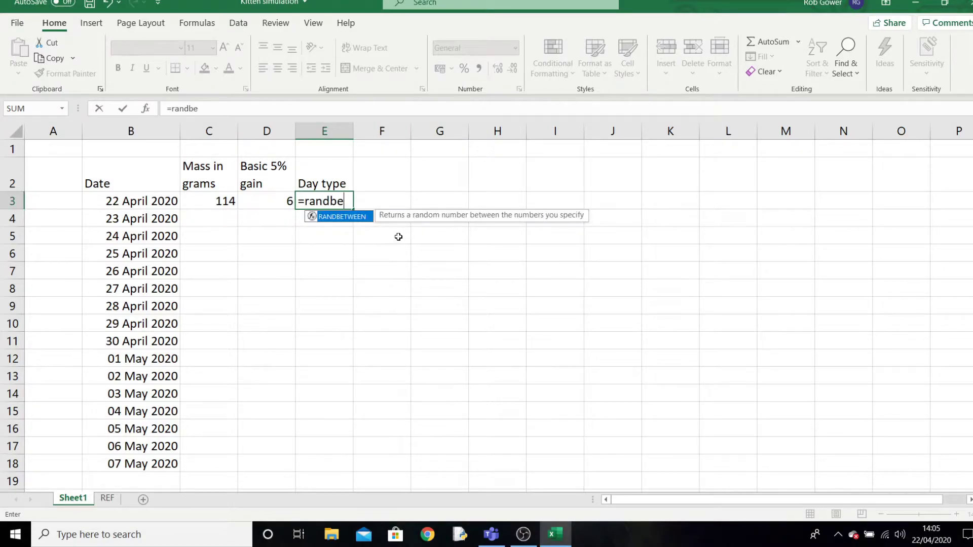
{"action": "type", "text": "tween(1,5)"}
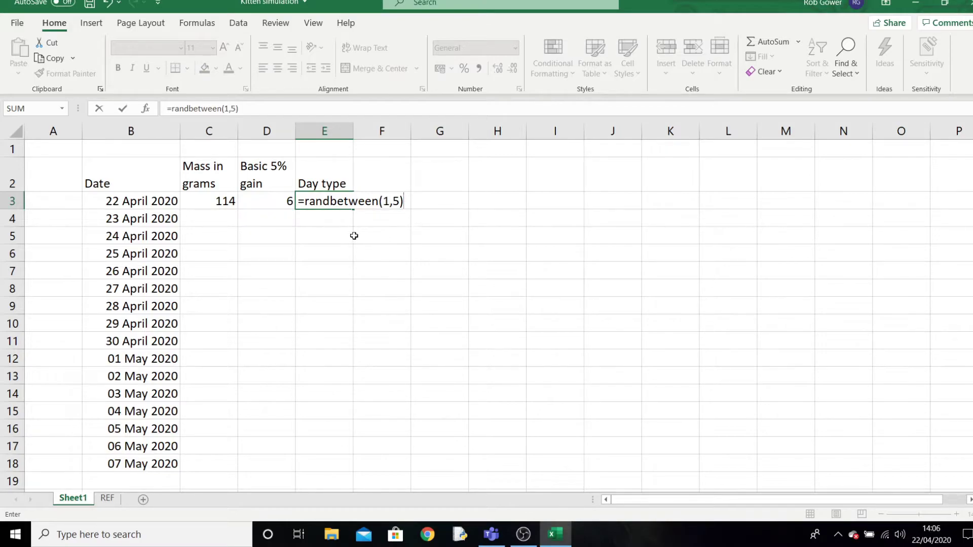
{"action": "key", "text": "Return"}
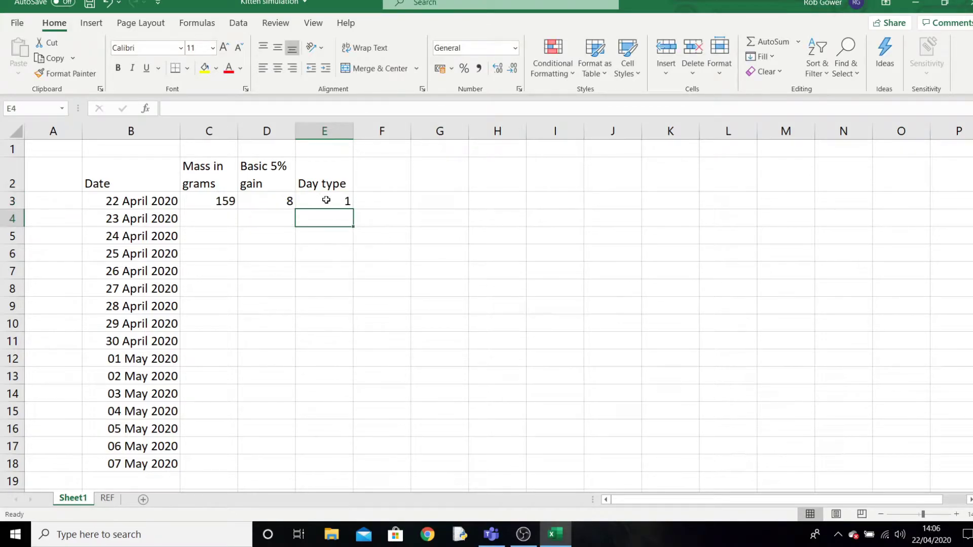
Copy C3 onto itself several times to recalculate the sheet and check the random day type in E3
{"action": "left_click", "coordinate": [221, 202]}
{"action": "key", "text": "ctrl+c"}
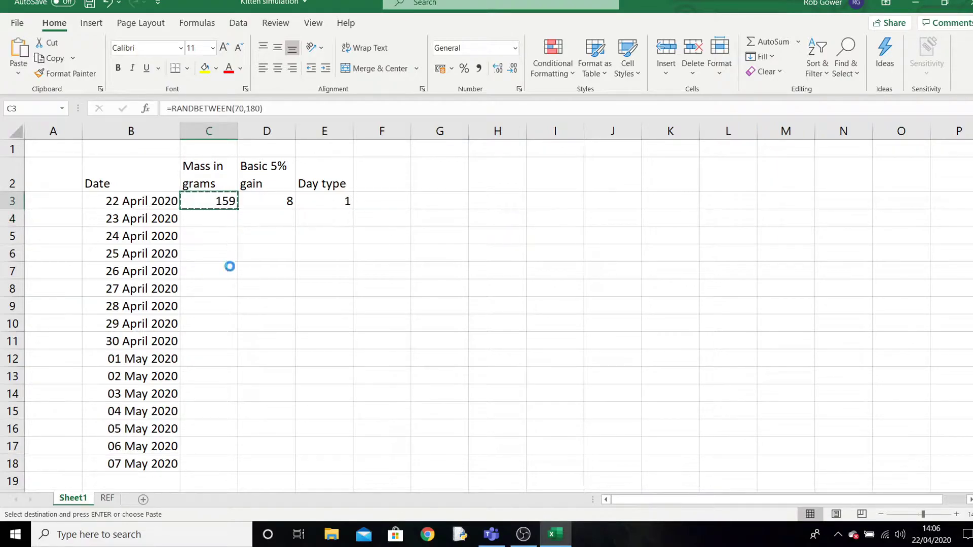
{"action": "key", "text": "ctrl+v"}
{"action": "key", "text": "ctrl"}
{"action": "left_click", "coordinate": [353, 252]}
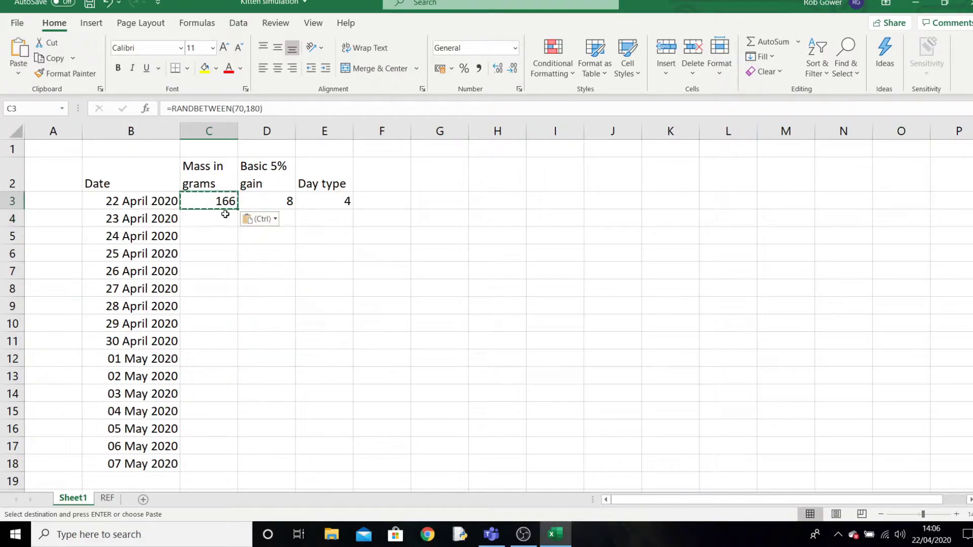
{"action": "key", "text": "ctrl+v"}
{"action": "key", "text": "ctrl+v"}
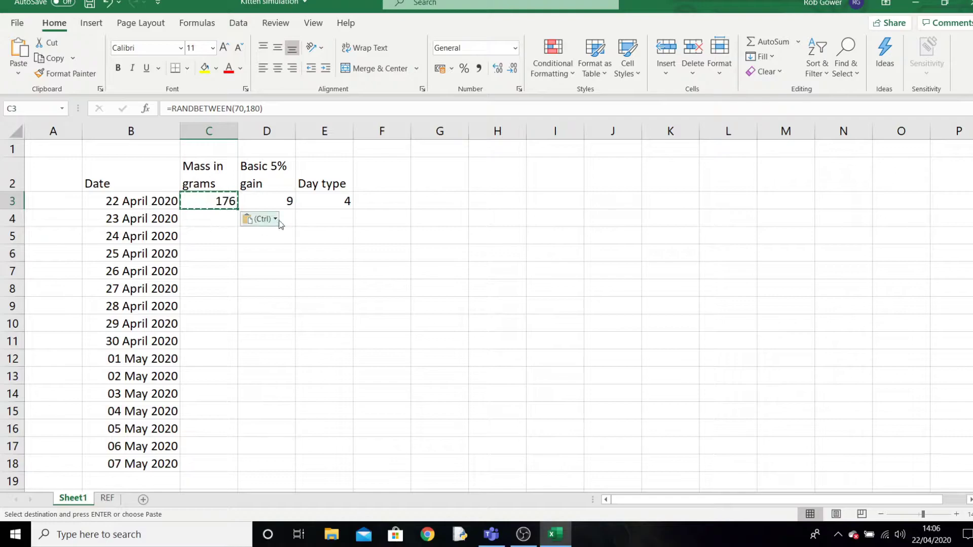
Add the heading "Desciption" in F2 and widen column F so it fits on one line
{"action": "left_click", "coordinate": [367, 190]}
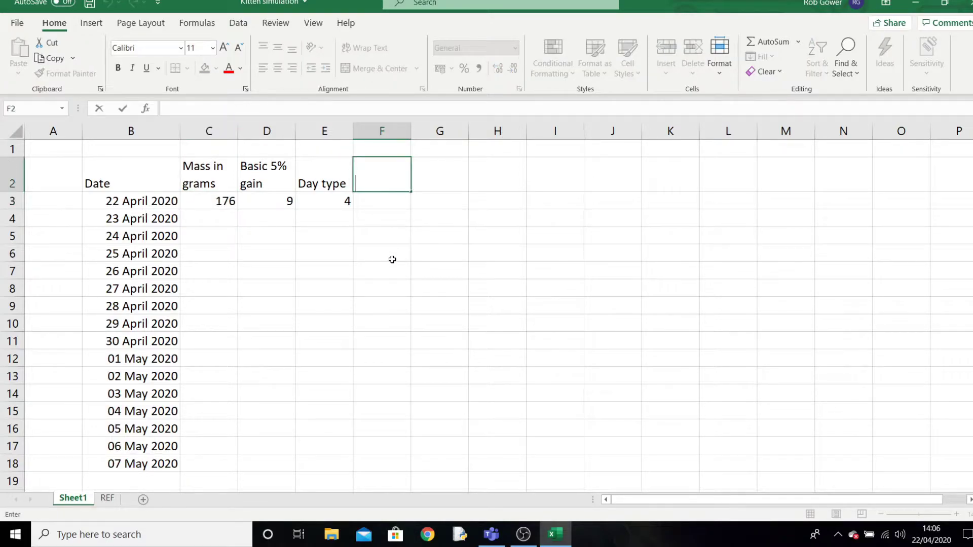
{"action": "type", "text": "Desciption"}
{"action": "left_click", "coordinate": [390, 259]}
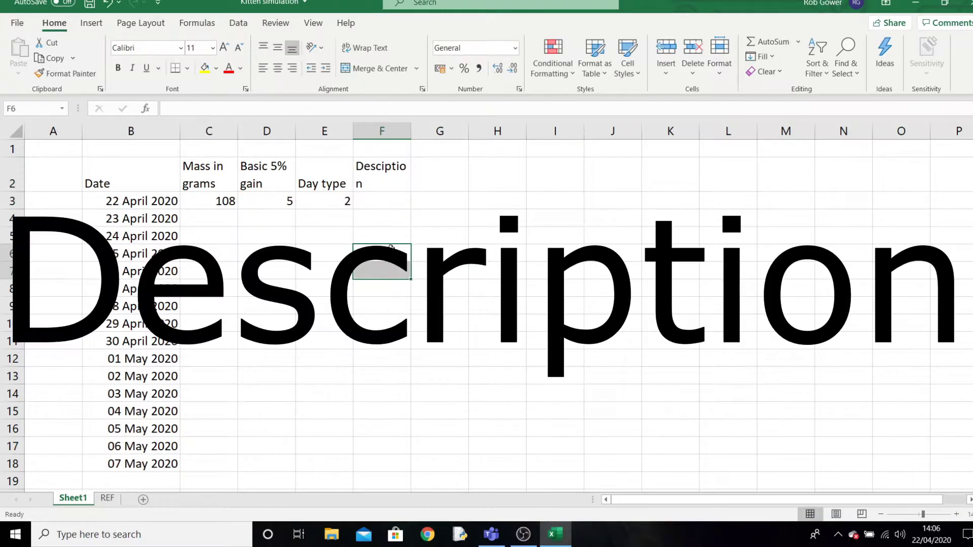
{"action": "left_click_drag", "start_coordinate": [410, 135], "coordinate": [419, 135]}
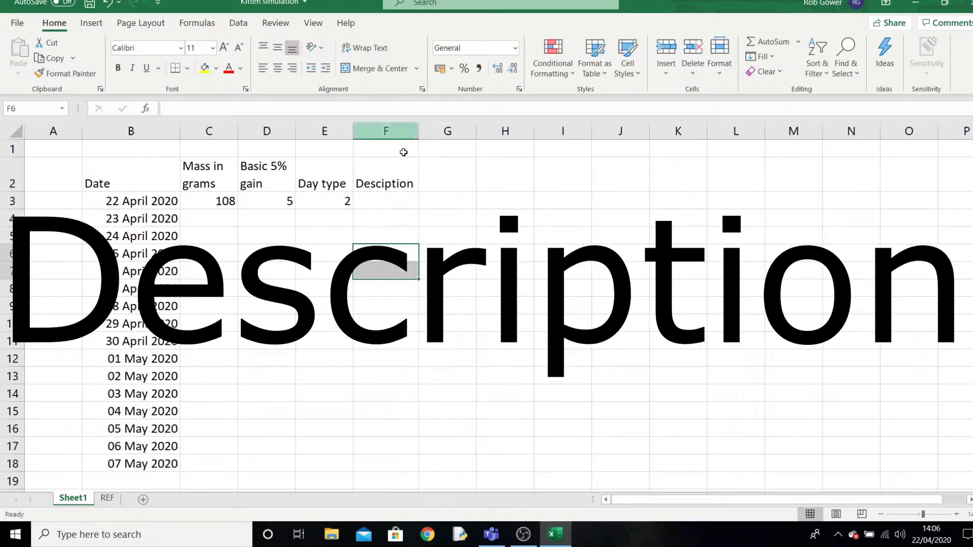
Compare the day type in E3 with the numbered descriptions on the REF sheet
{"action": "left_click", "coordinate": [395, 203]}
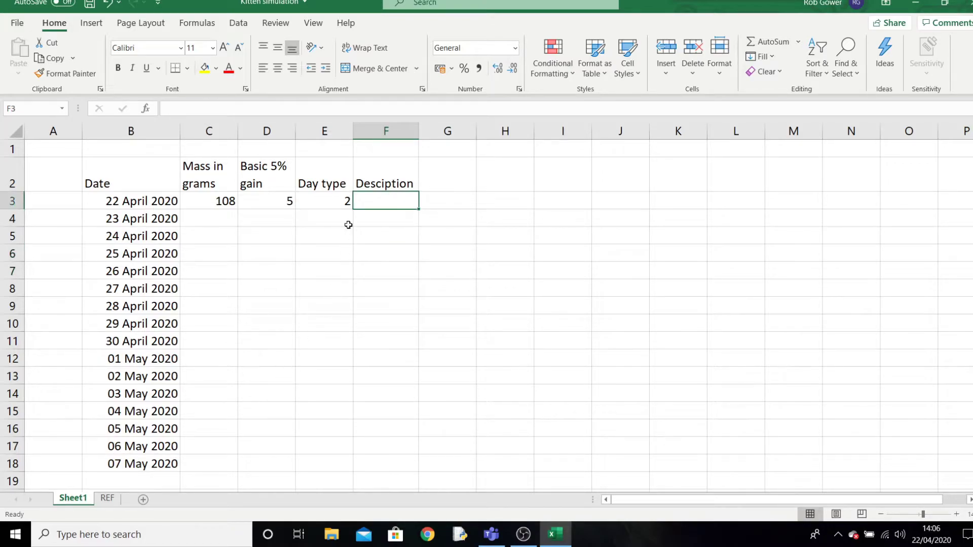
{"action": "left_click", "coordinate": [333, 204]}
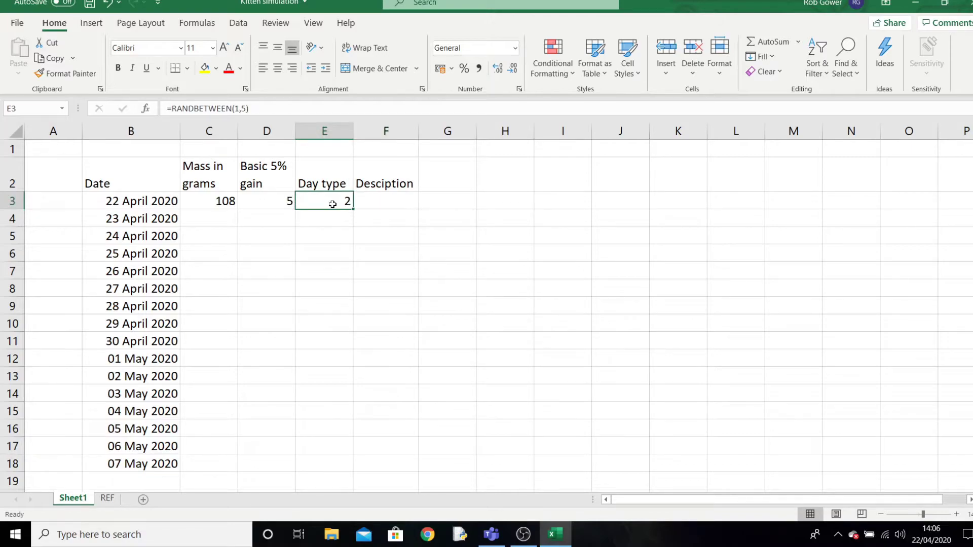
{"action": "left_click", "coordinate": [108, 499]}
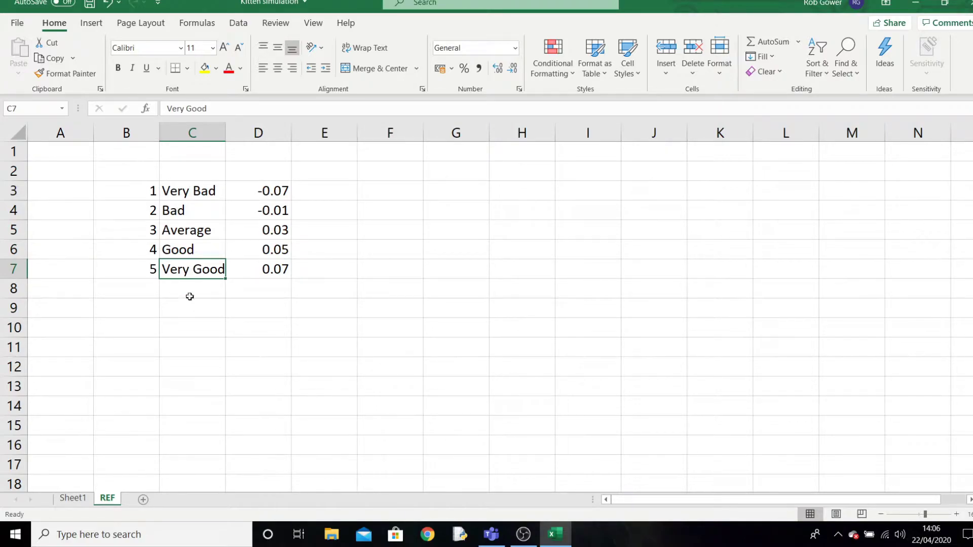
Check on the REF sheet which description and percentage belong to the day type in E3 of Sheet1
{"action": "left_click", "coordinate": [72, 498]}
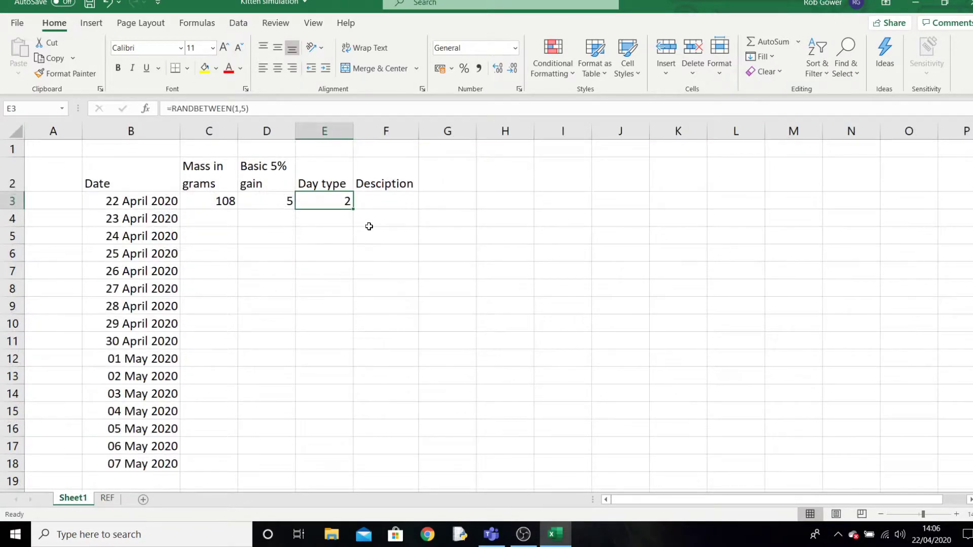
{"action": "left_click", "coordinate": [383, 201]}
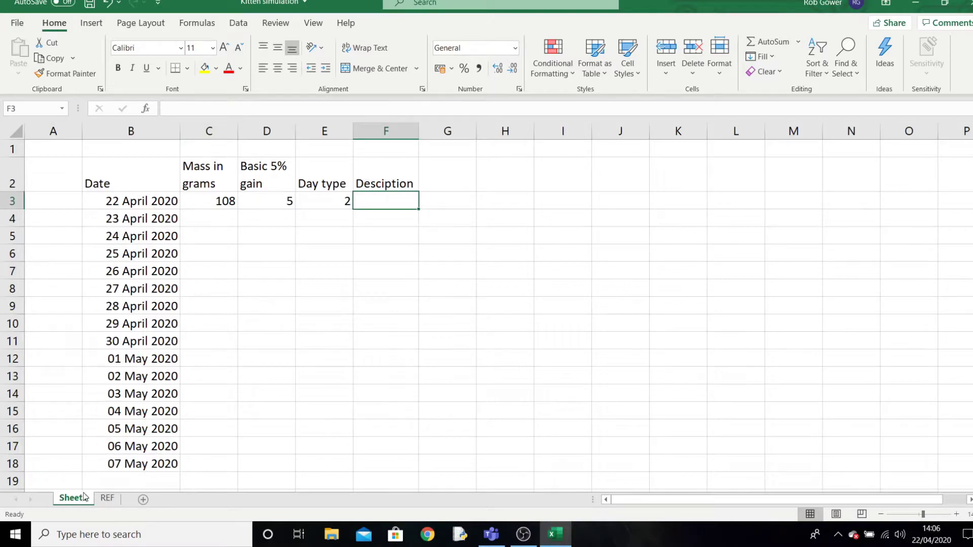
{"action": "left_click", "coordinate": [107, 499]}
{"action": "left_click", "coordinate": [170, 217]}
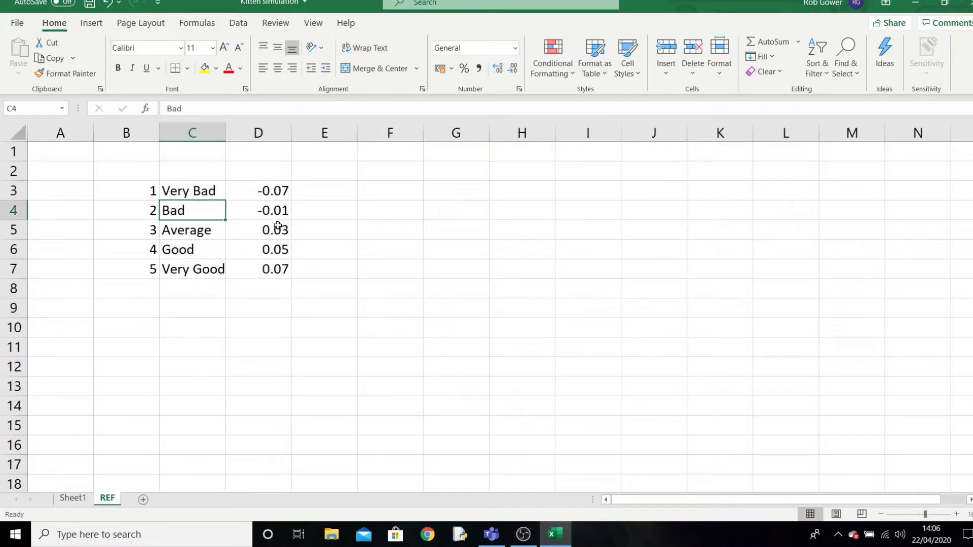
{"action": "left_click", "coordinate": [269, 212]}
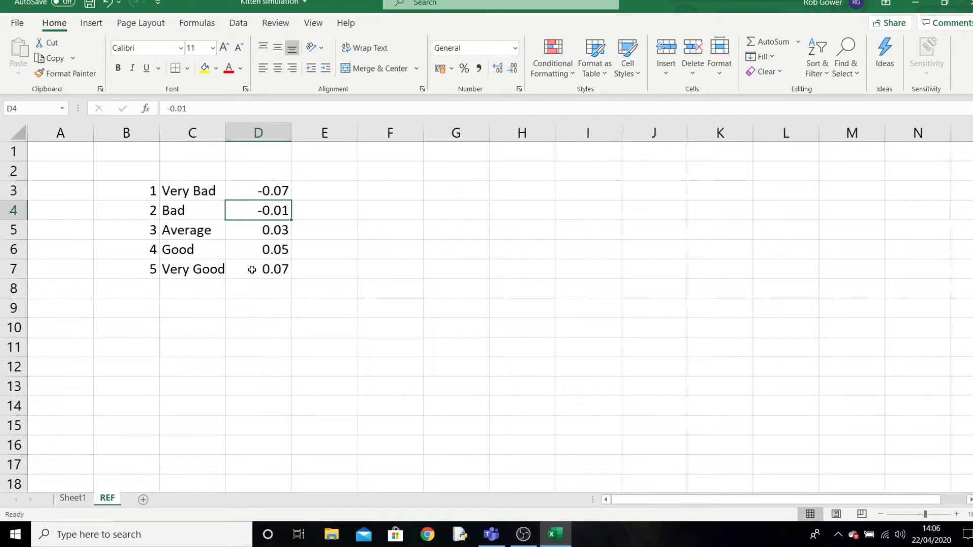
{"action": "left_click", "coordinate": [74, 499]}
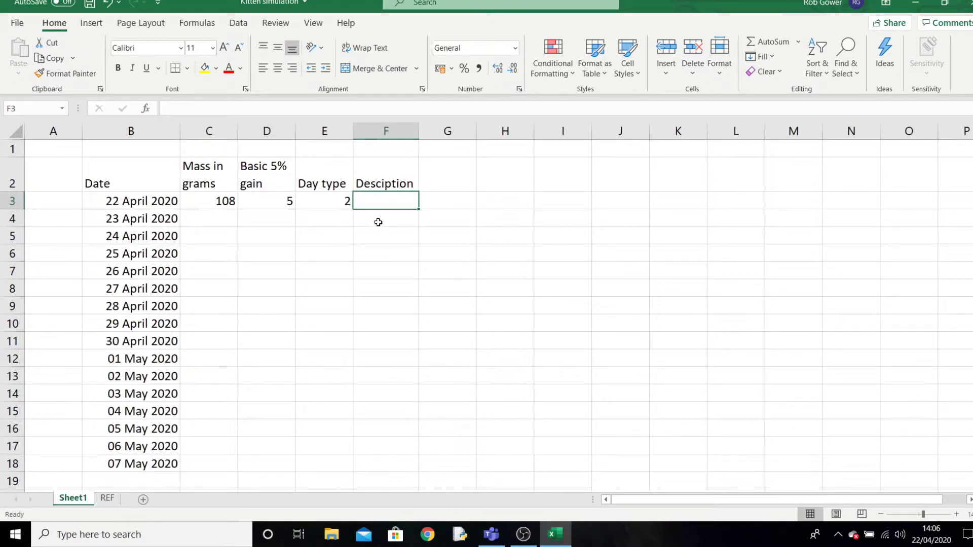
Start a VLOOKUP formula in F3 that uses the day type in E3 as the lookup value
{"action": "type", "text": "="}
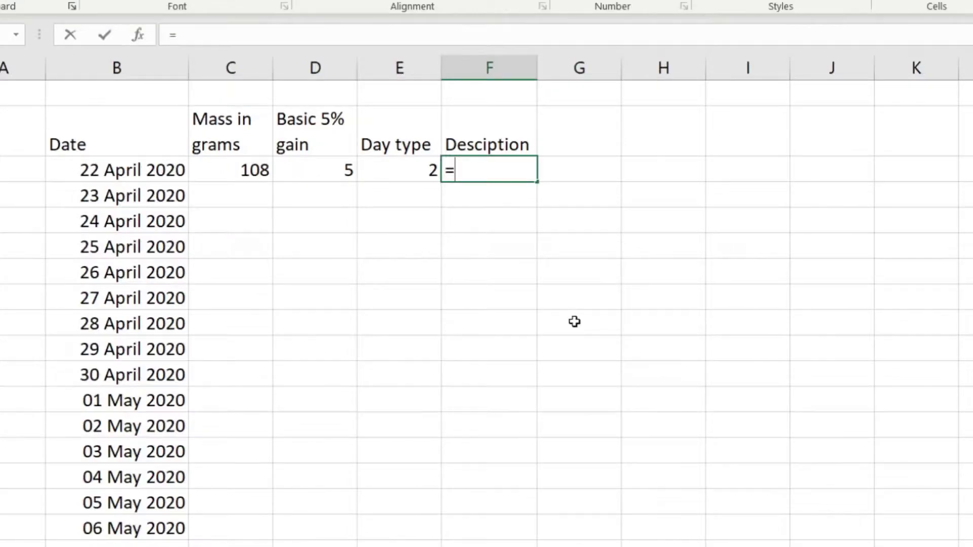
{"action": "type", "text": "vl"}
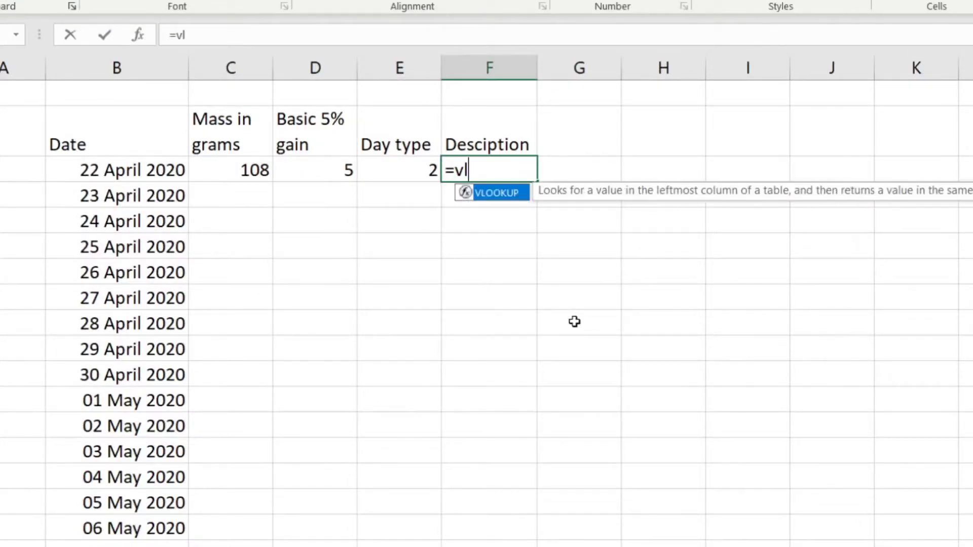
{"action": "type", "text": "ookup("}
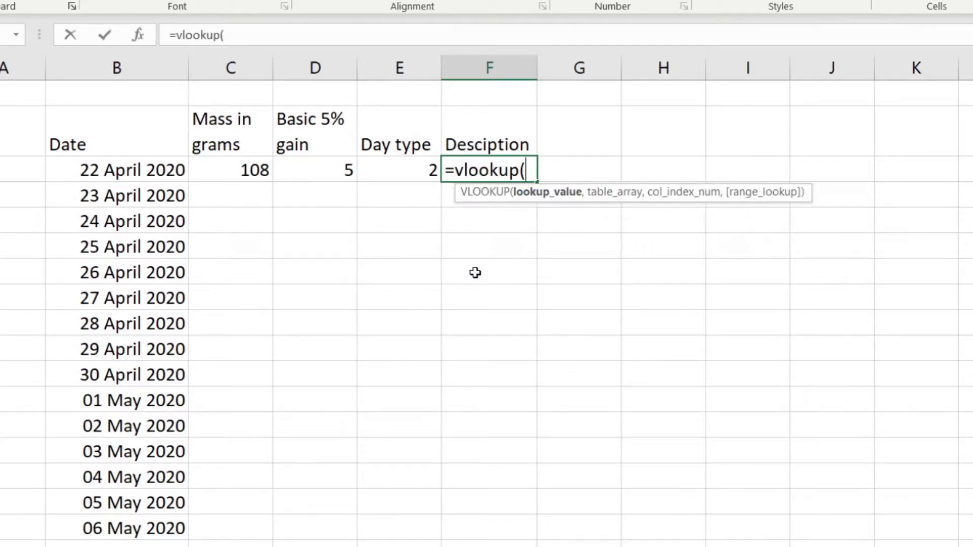
{"action": "left_click", "coordinate": [401, 170]}
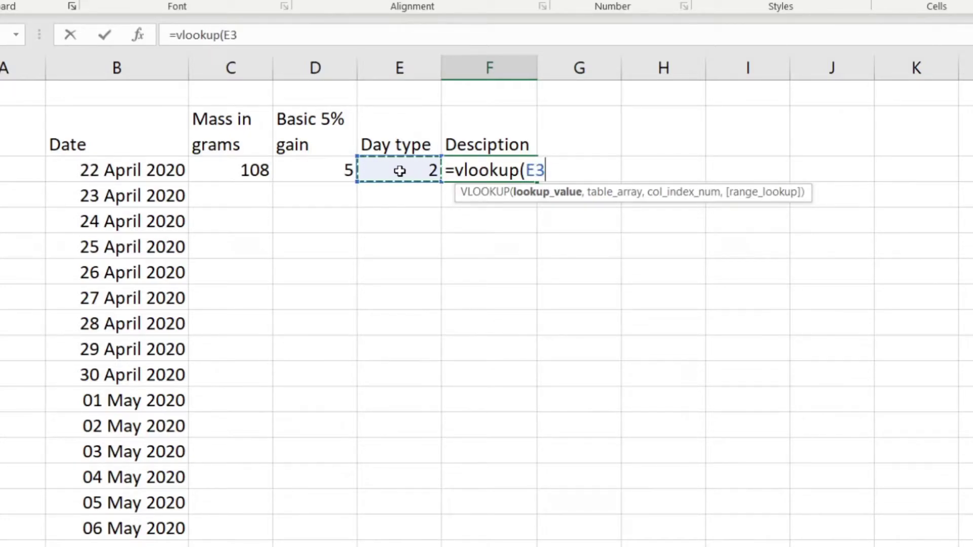
{"action": "type", "text": ","}
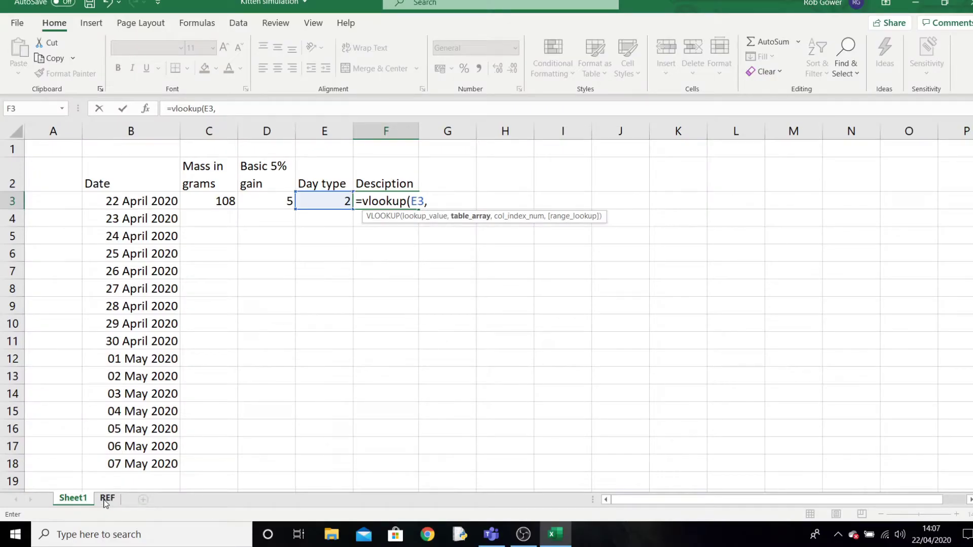
Set the lookup's table array to B3:D7 on the REF sheet as the absolute reference REF!$B$3:$D$7
{"action": "left_click", "coordinate": [106, 498]}
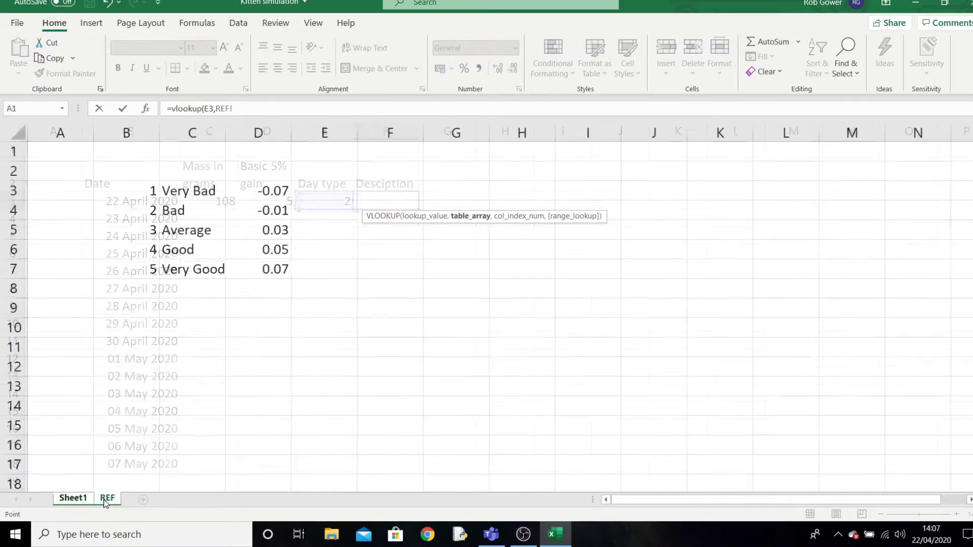
{"action": "left_click", "coordinate": [154, 197]}
{"action": "left_click_drag", "start_coordinate": [155, 197], "coordinate": [289, 277]}
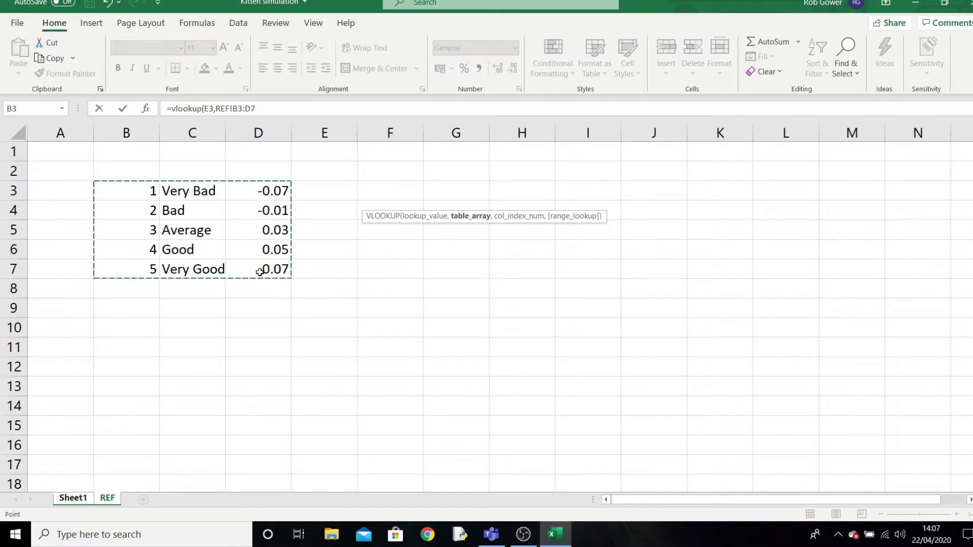
{"action": "key", "text": "F4"}
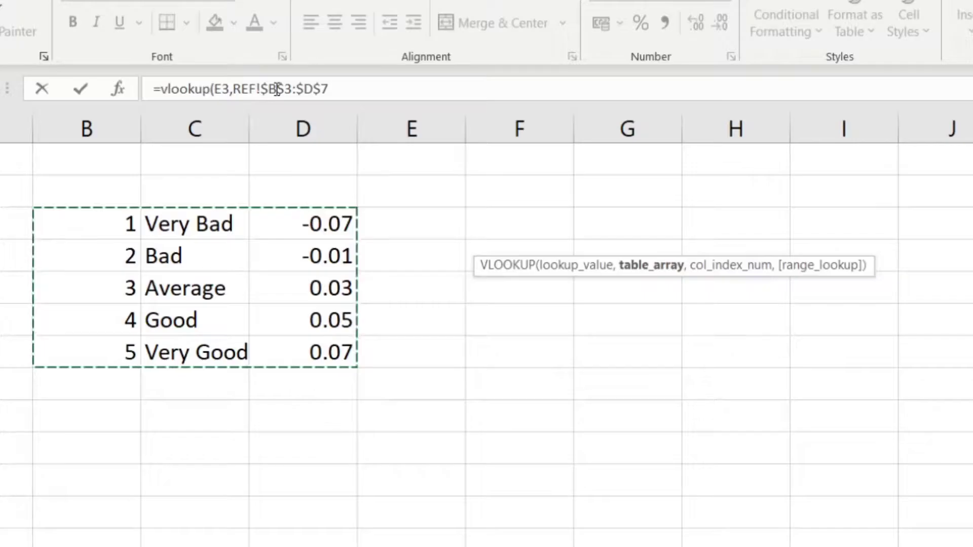
{"action": "key", "text": "F4"}
{"action": "key", "text": "F4"}
{"action": "key", "text": "F4"}
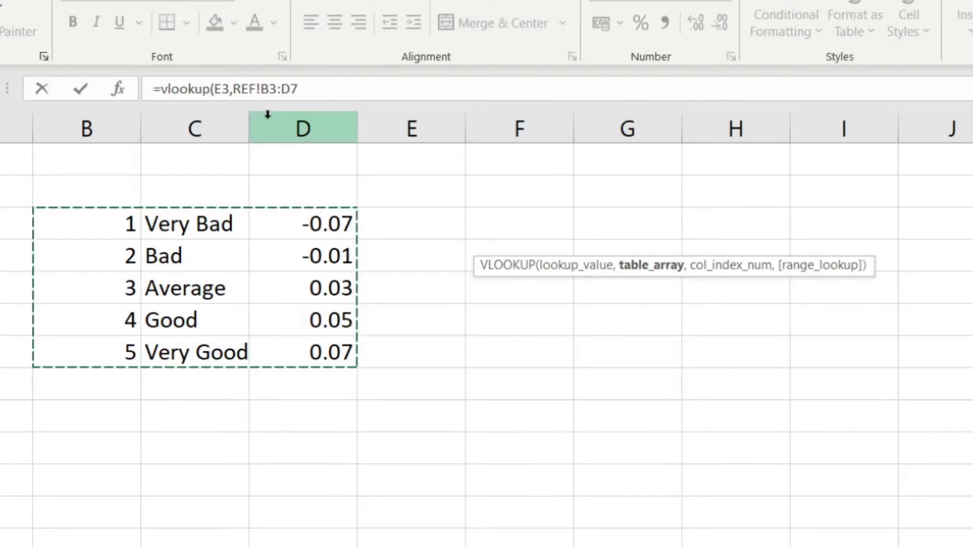
{"action": "key", "text": "F4"}
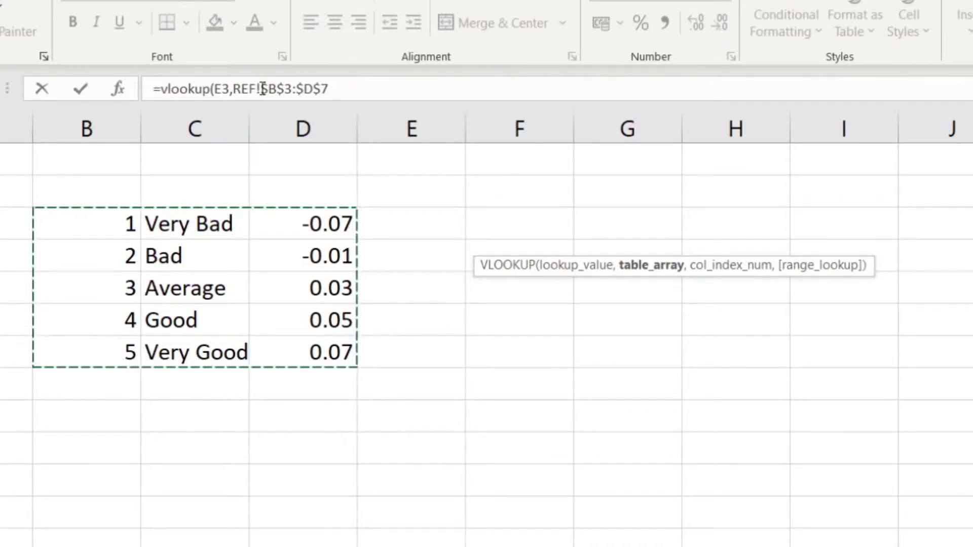
Complete the F3 formula with column index 2, giving =VLOOKUP(E3,REF!$B$3:$D$7,2)
{"action": "left_click", "coordinate": [358, 90]}
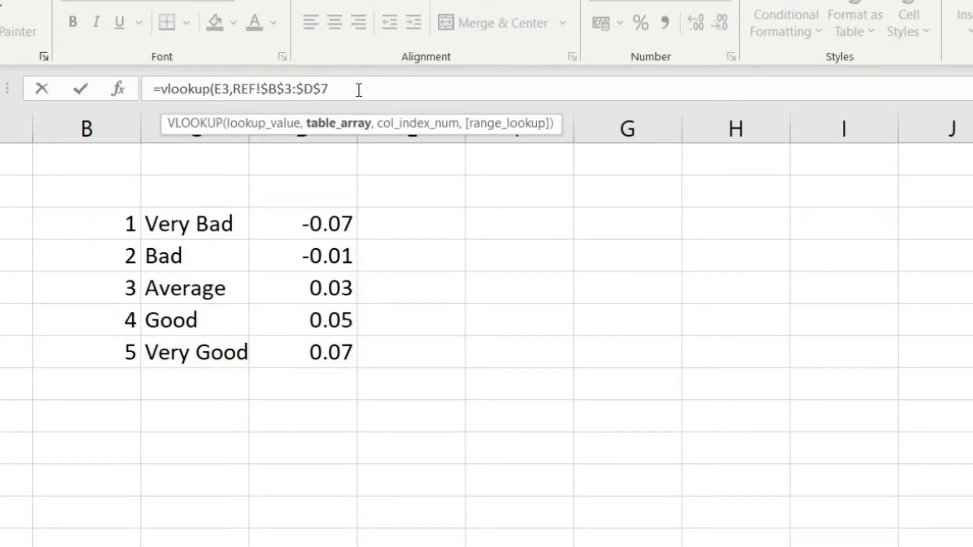
{"action": "type", "text": ","}
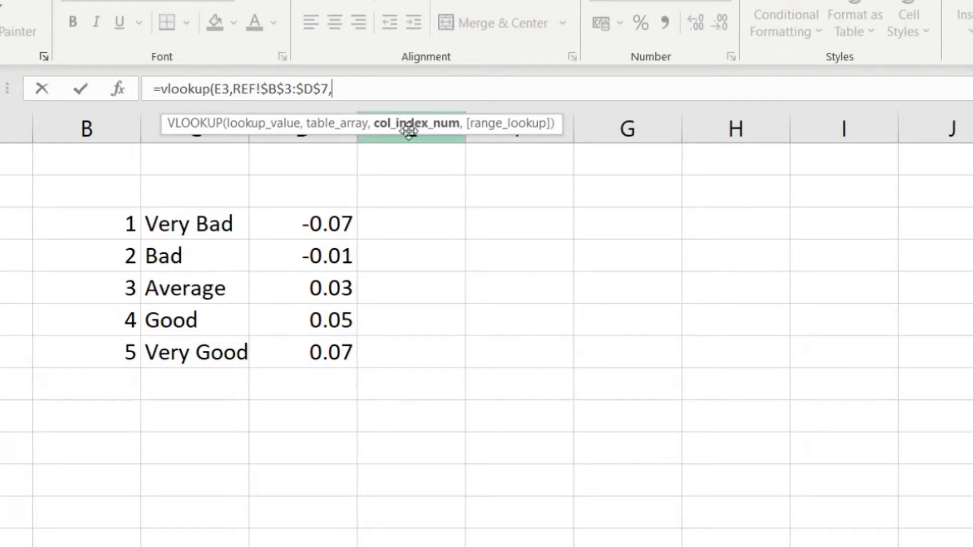
{"action": "type", "text": "2"}
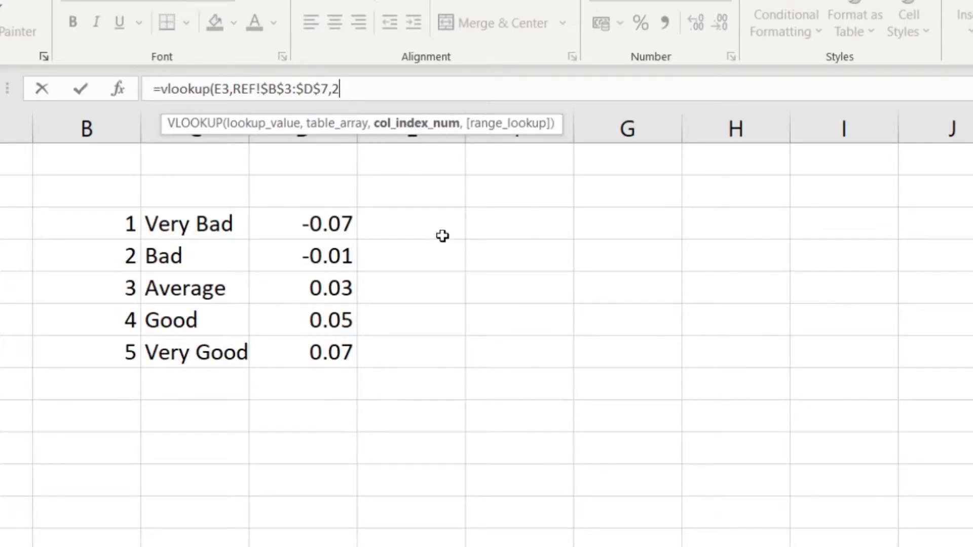
{"action": "type", "text": ")"}
{"action": "key", "text": "Return"}
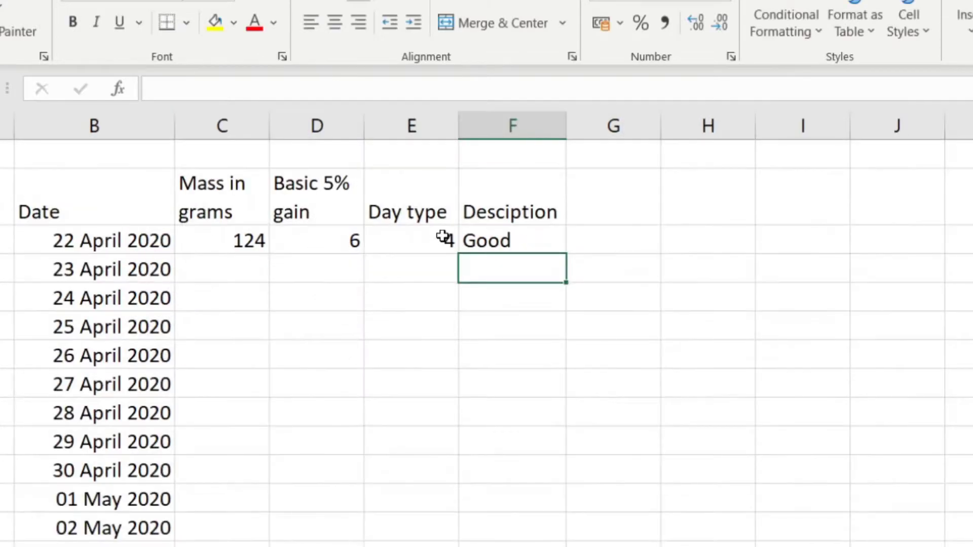
Copy C3 onto itself repeatedly to recalculate the sheet and check the description in F3 against the day type
{"action": "double_click", "coordinate": [482, 319]}
{"action": "left_click", "coordinate": [482, 245]}
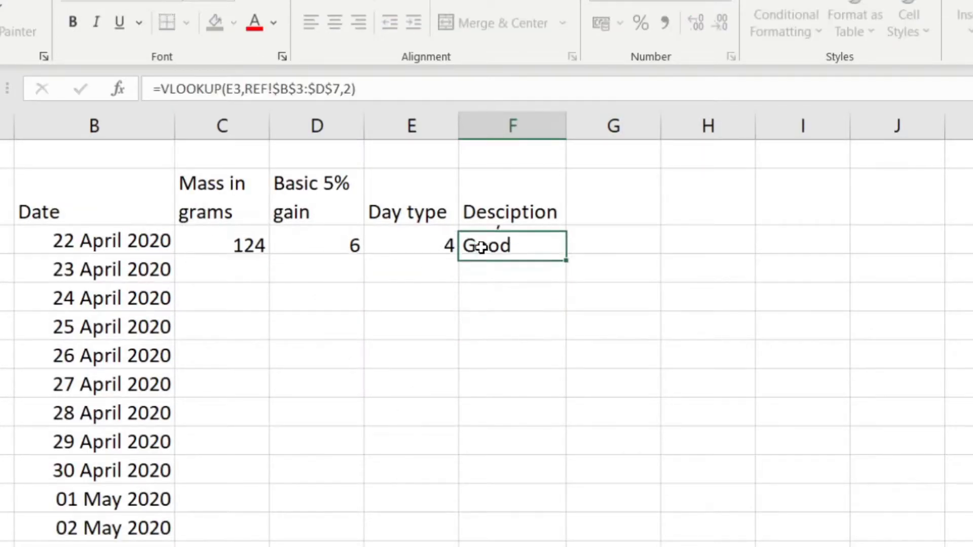
{"action": "left_click", "coordinate": [265, 246]}
{"action": "key", "text": "ctrl+c"}
{"action": "key", "text": "ctrl+v"}
{"action": "key", "text": "ctrl"}
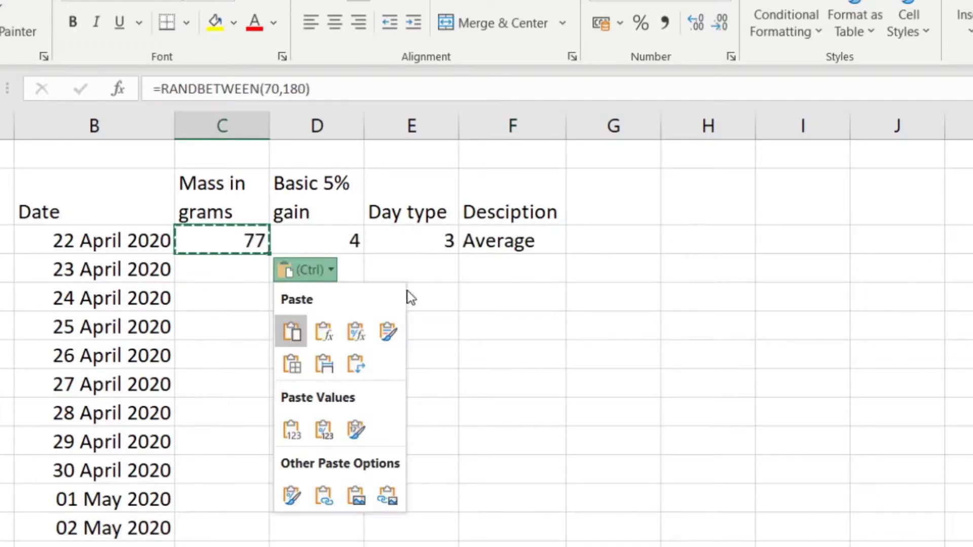
{"action": "left_click", "coordinate": [433, 243]}
{"action": "left_click", "coordinate": [430, 238]}
{"action": "left_click", "coordinate": [245, 239]}
{"action": "key", "text": "ctrl+v"}
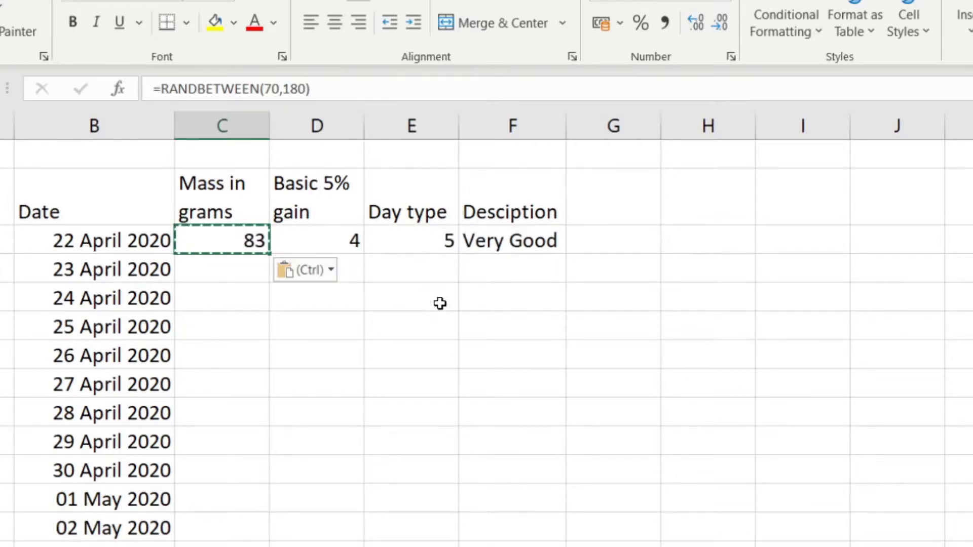
{"action": "key", "text": "ctrl+v"}
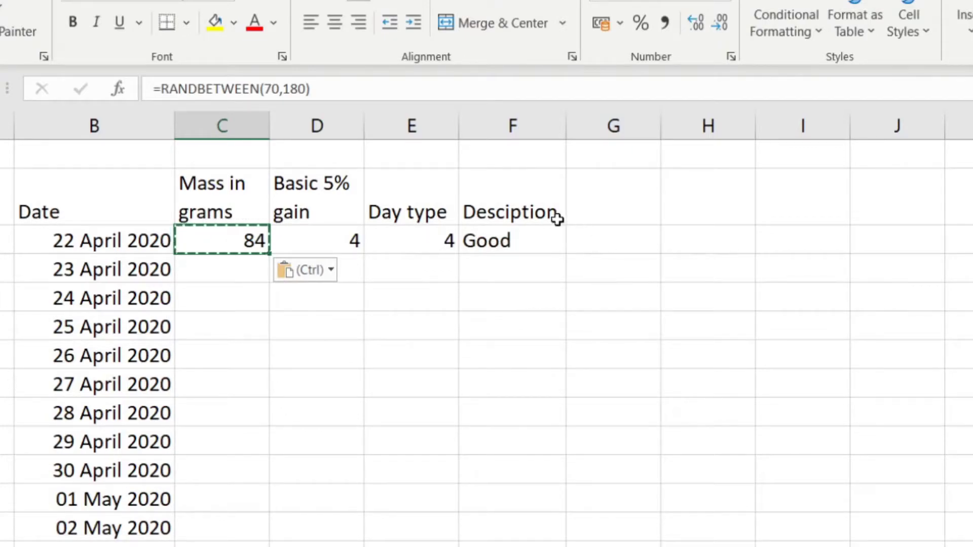
Add the heading "Extra % gain" in G2
{"action": "left_click", "coordinate": [613, 201]}
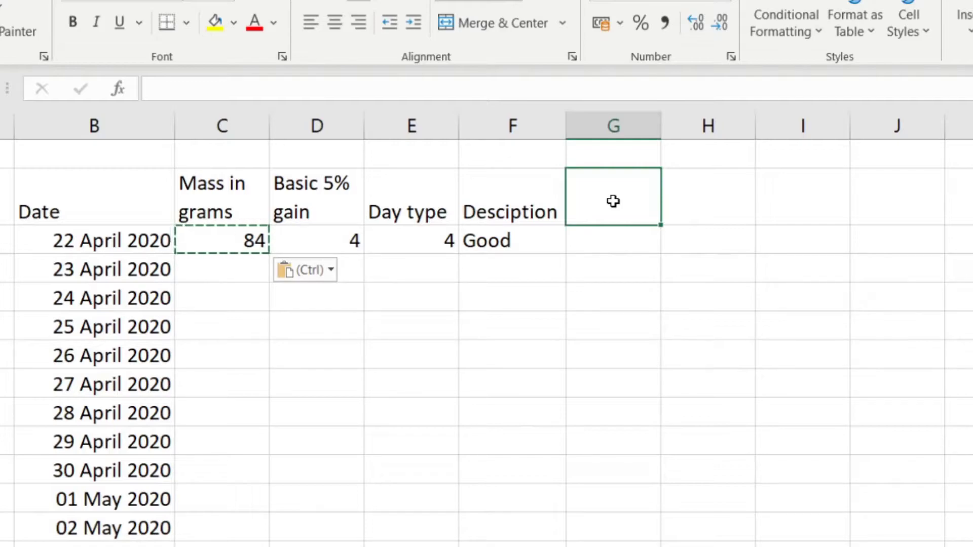
{"action": "type", "text": "Extra %"}
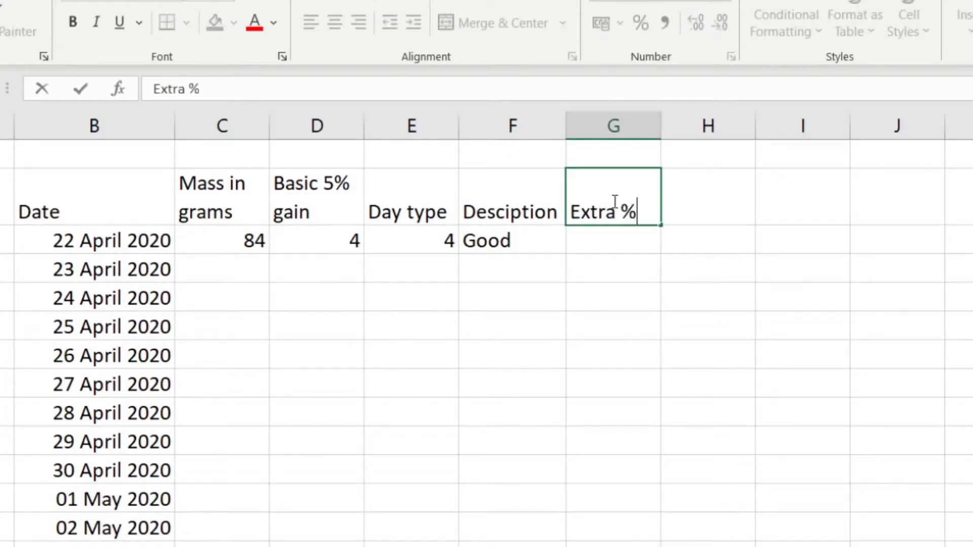
{"action": "type", "text": " gain"}
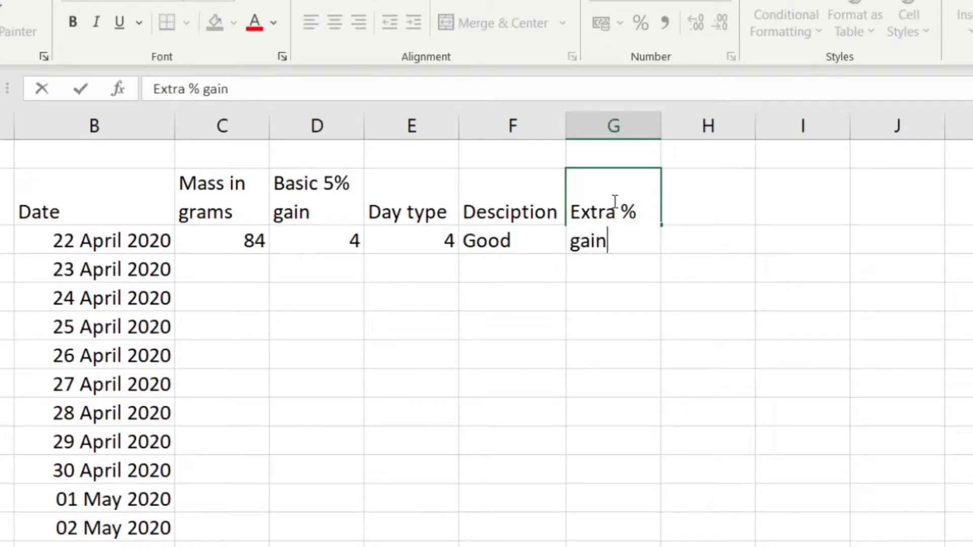
{"action": "left_click", "coordinate": [599, 269]}
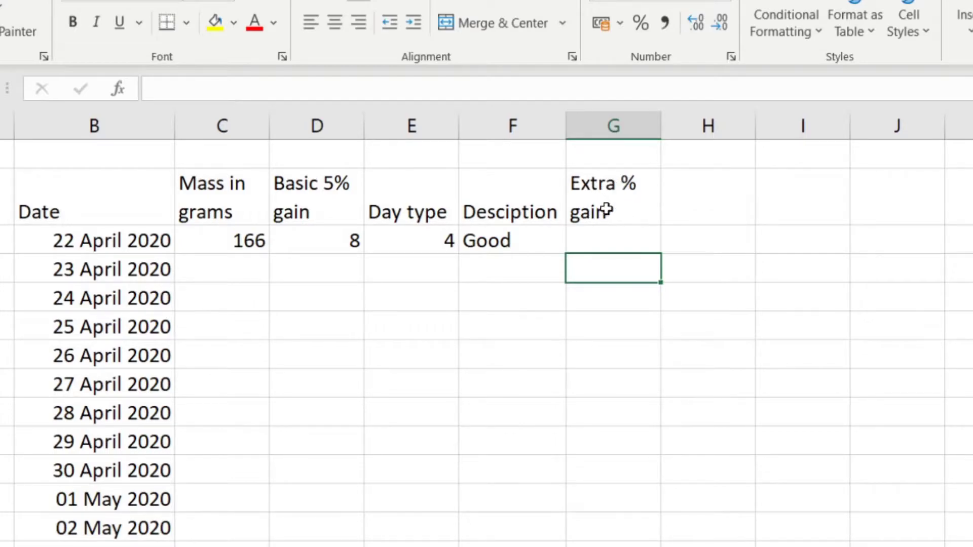
Start a VLOOKUP formula in G3 with the day type cell E3 as its lookup value
{"action": "left_click", "coordinate": [605, 242]}
{"action": "type", "text": "="}
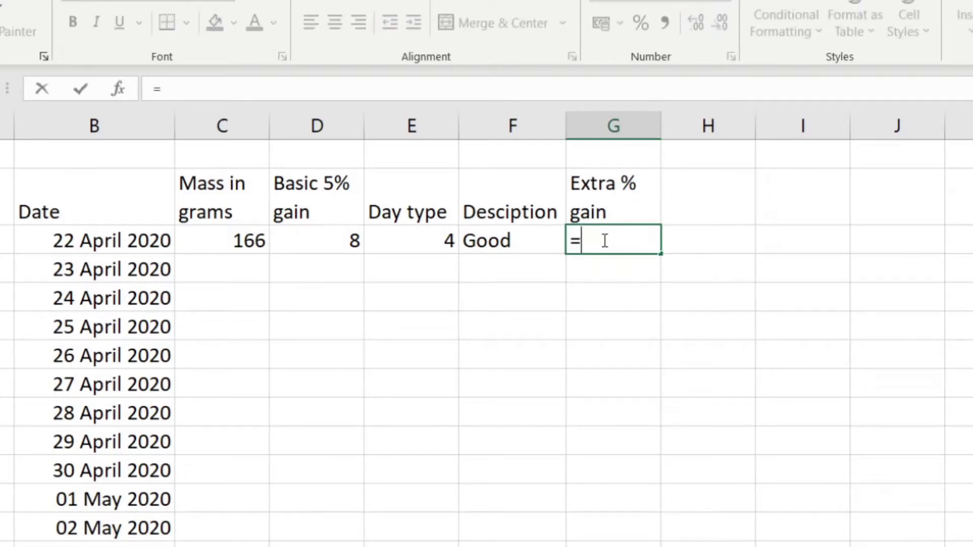
{"action": "type", "text": "vlookup"}
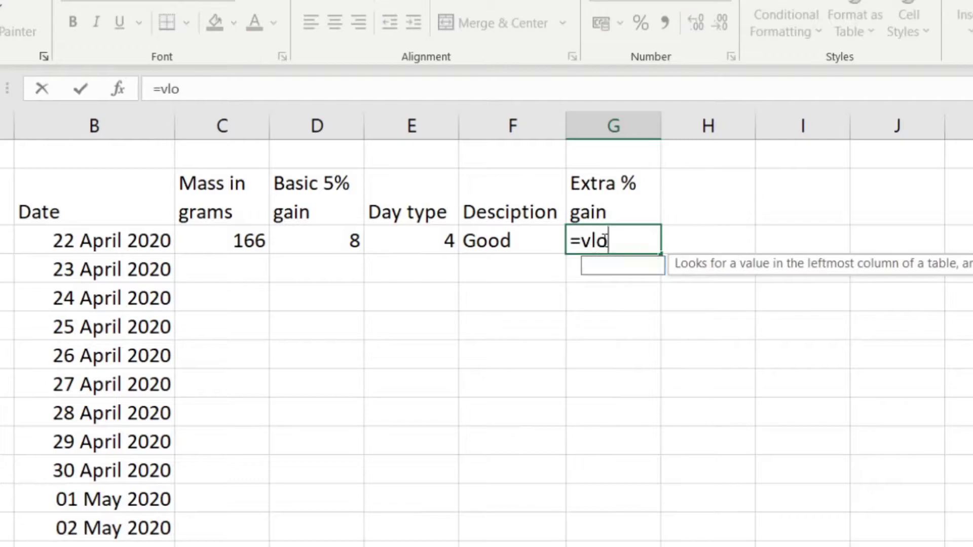
{"action": "type", "text": "("}
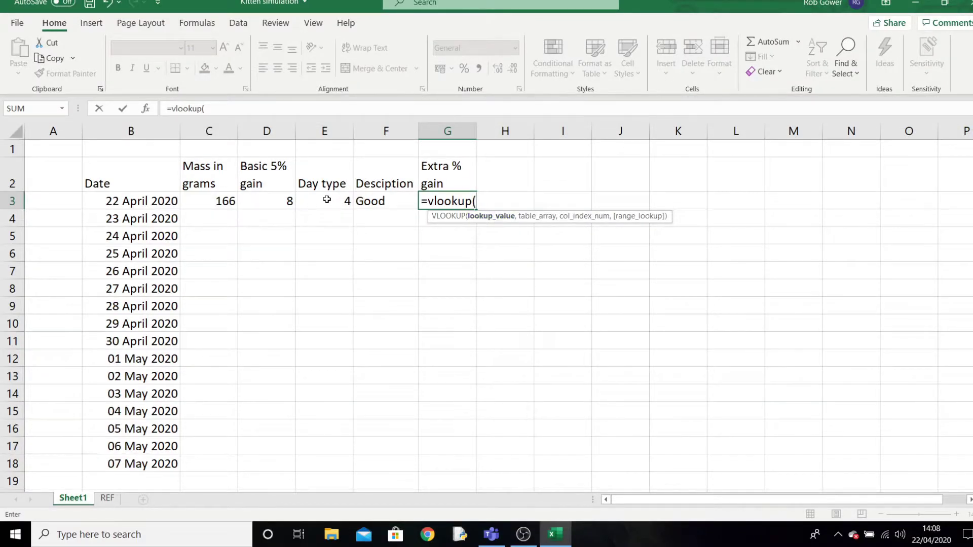
{"action": "left_click", "coordinate": [327, 199]}
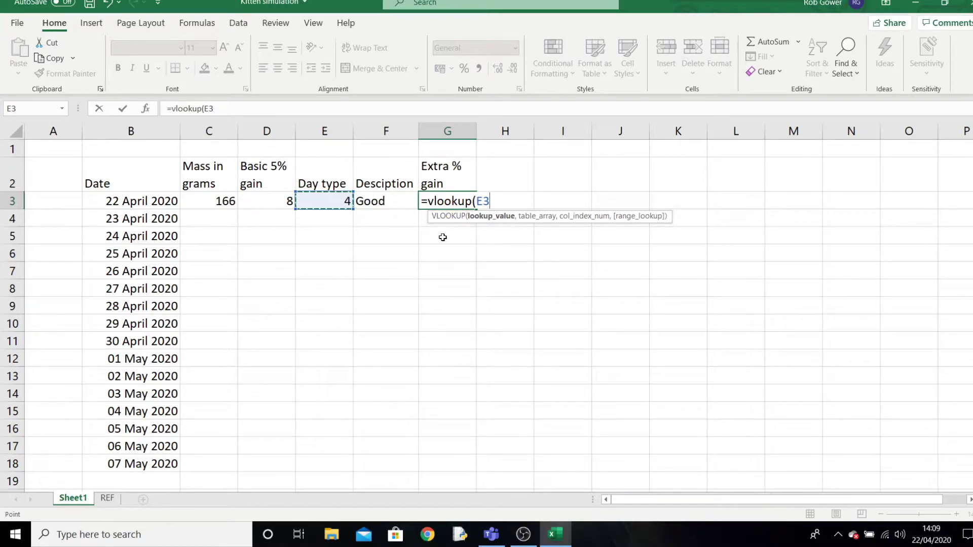
{"action": "type", "text": ","}
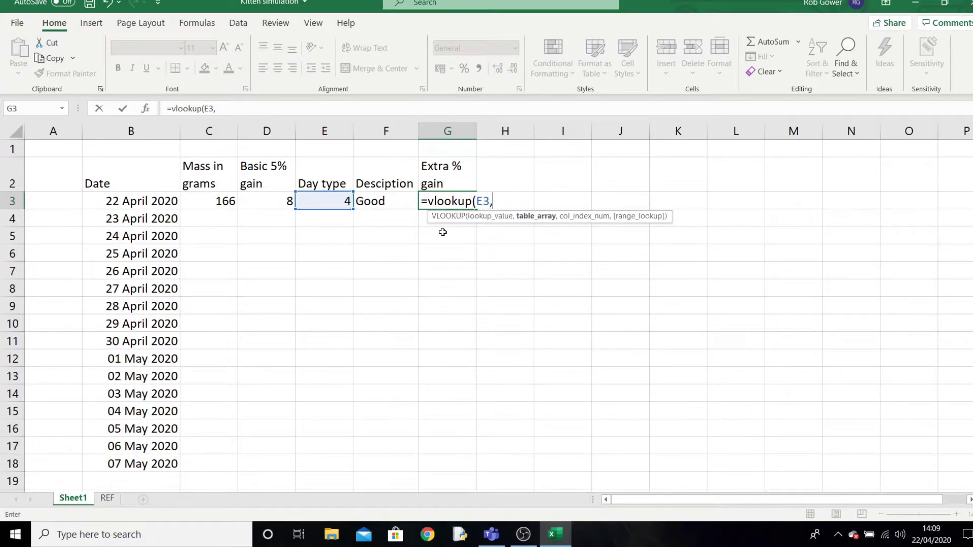
Complete the G3 lookup with REF!B3:D7 as the table array and column index 3
{"action": "left_click", "coordinate": [107, 499]}
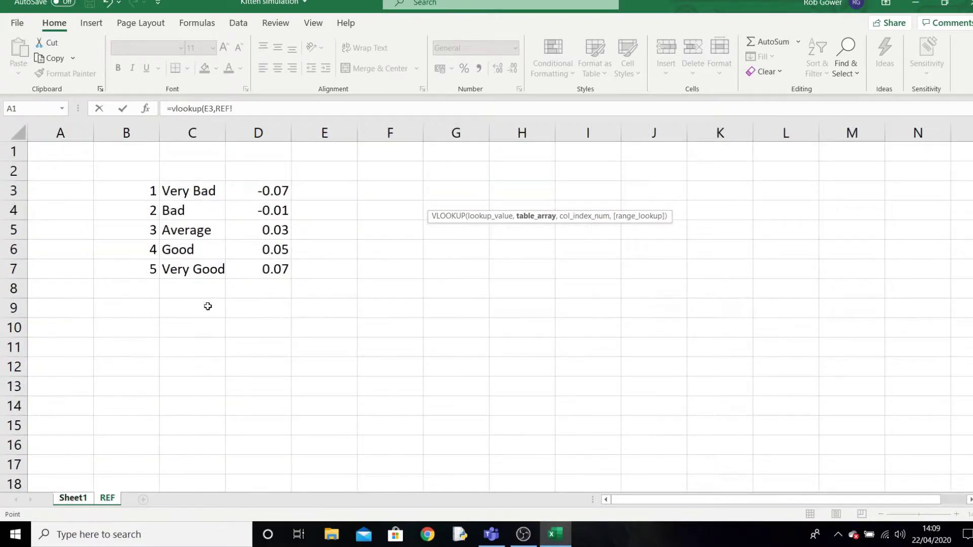
{"action": "left_click_drag", "start_coordinate": [119, 187], "coordinate": [276, 273]}
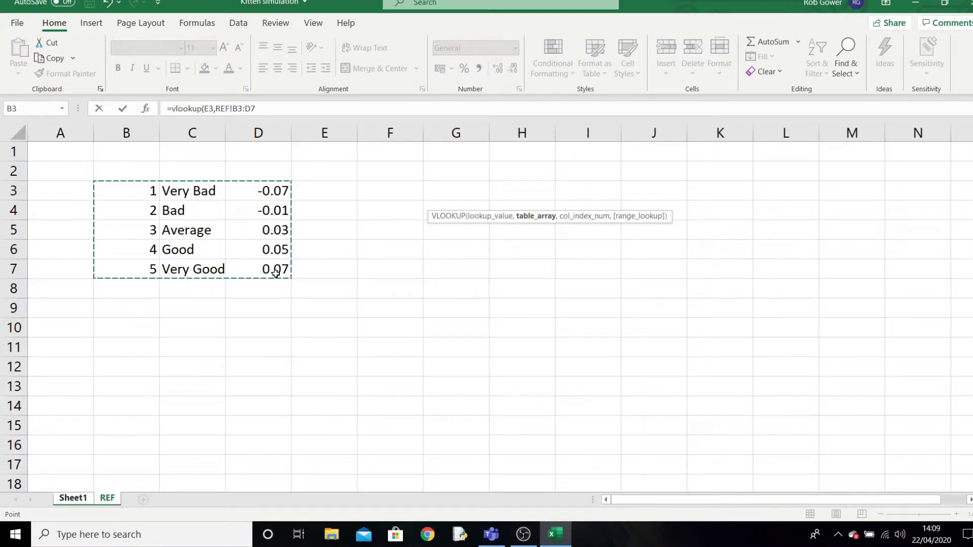
{"action": "type", "text": ","}
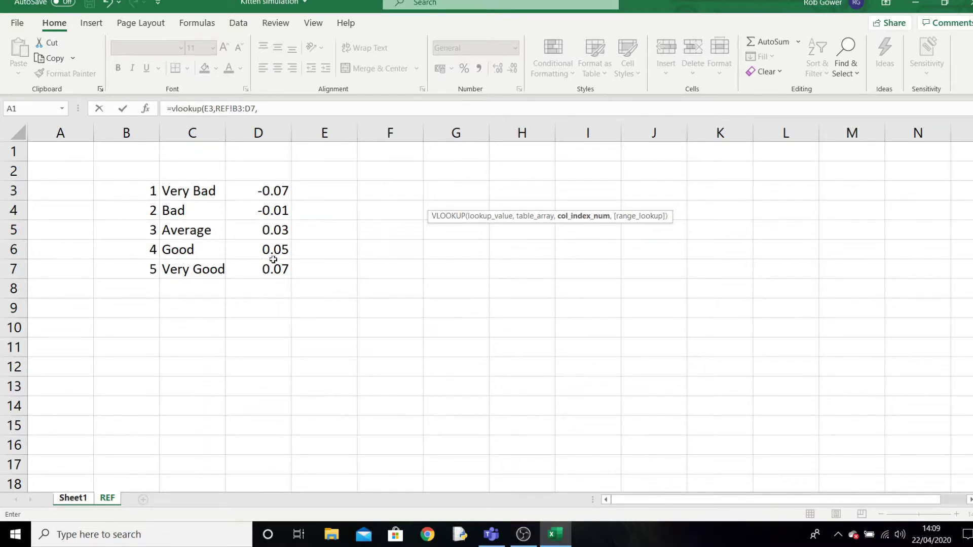
{"action": "type", "text": "3"}
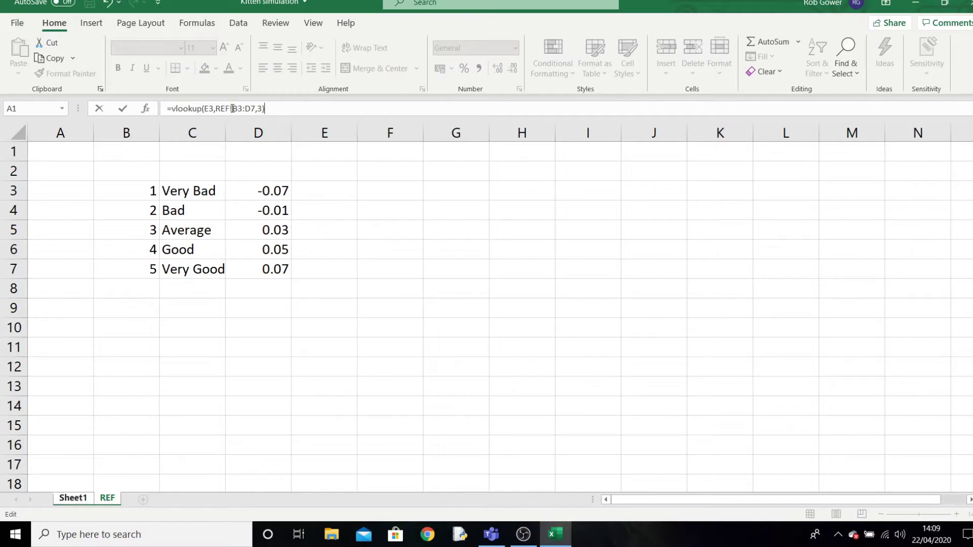
{"action": "key", "text": "Return"}
{"action": "left_click", "coordinate": [462, 202]}
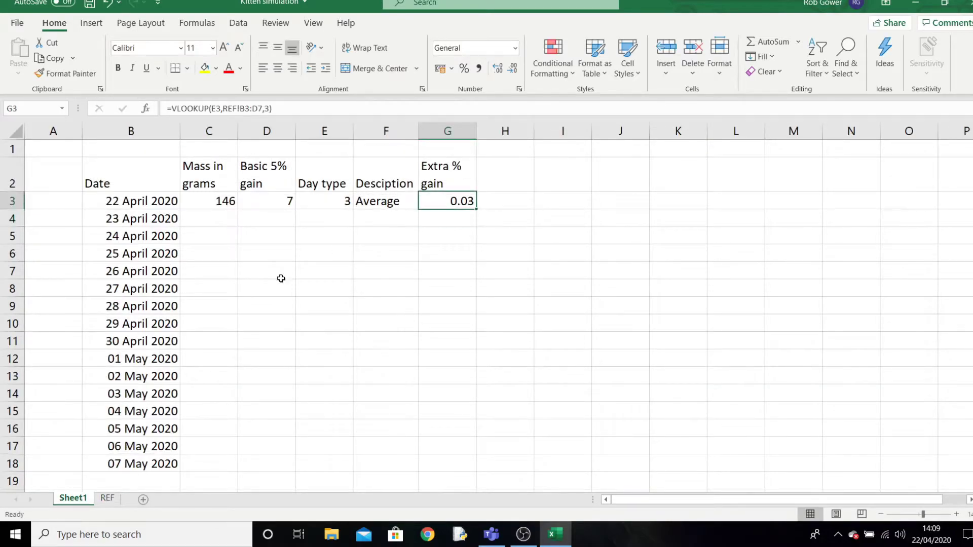
Fill the formulas in C3:G3 down to row 13 and inspect the lookup formulas in F3 to F7
{"action": "left_click_drag", "start_coordinate": [215, 205], "coordinate": [471, 383]}
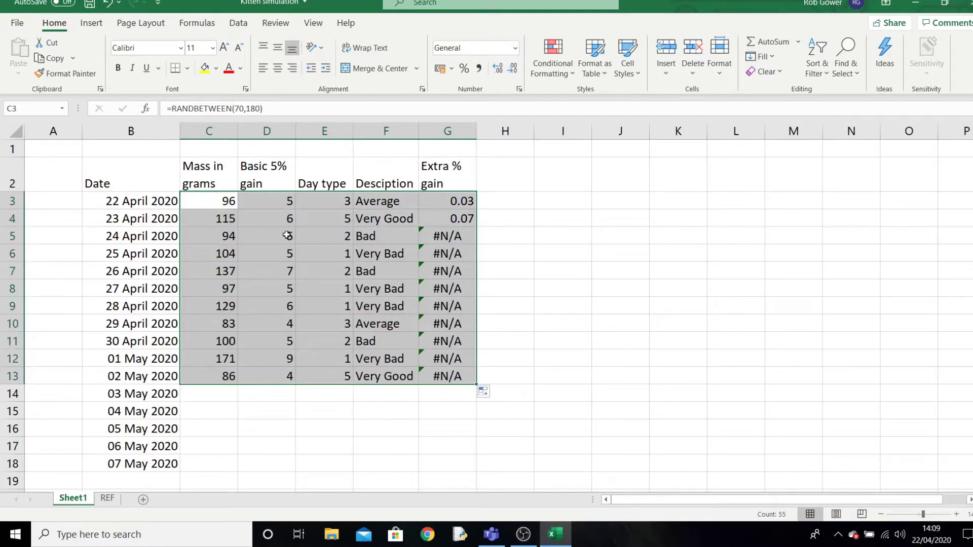
{"action": "left_click", "coordinate": [374, 199]}
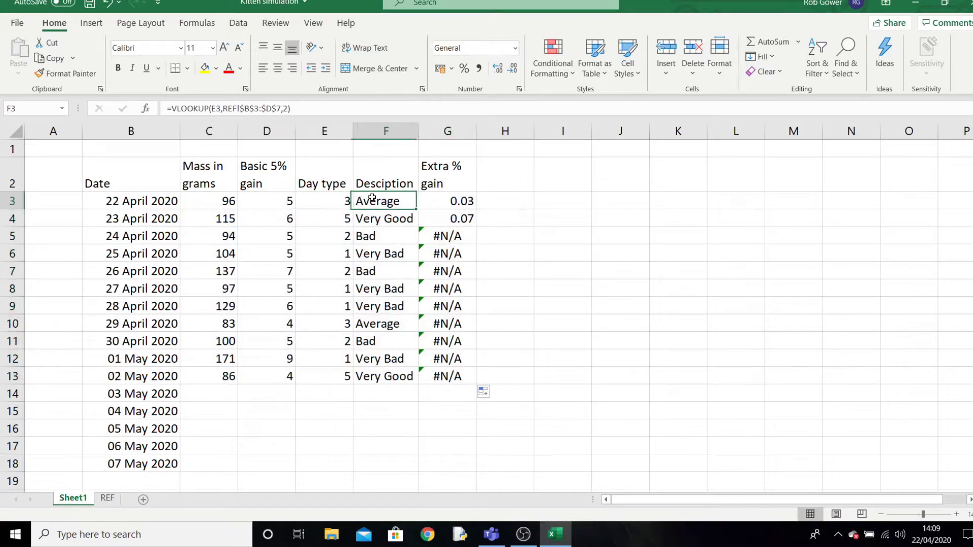
{"action": "left_click", "coordinate": [375, 215]}
{"action": "left_click", "coordinate": [377, 236]}
{"action": "left_click", "coordinate": [377, 254]}
{"action": "key", "text": "Down"}
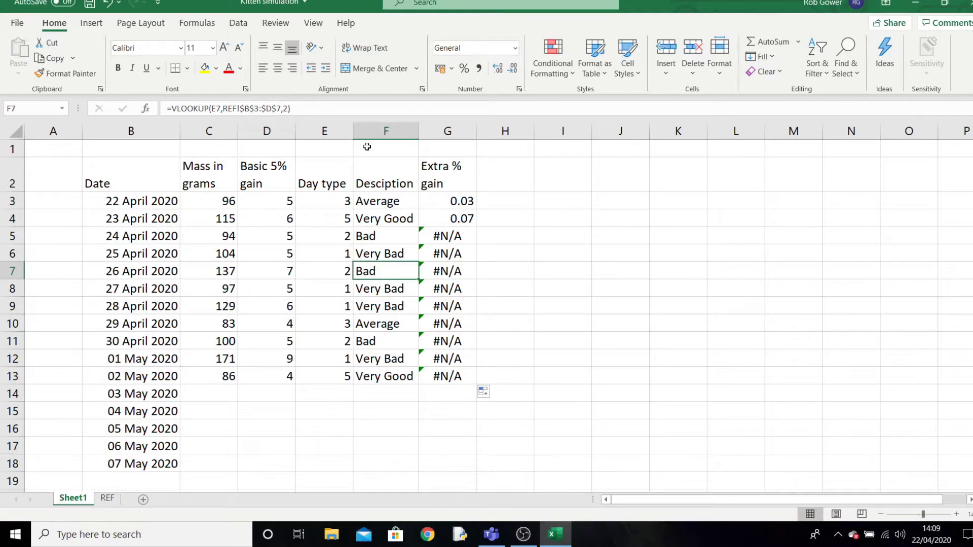
Compare the table array references in the Extra % gain formulas in G3, G4, G5 and G9
{"action": "left_click", "coordinate": [456, 206]}
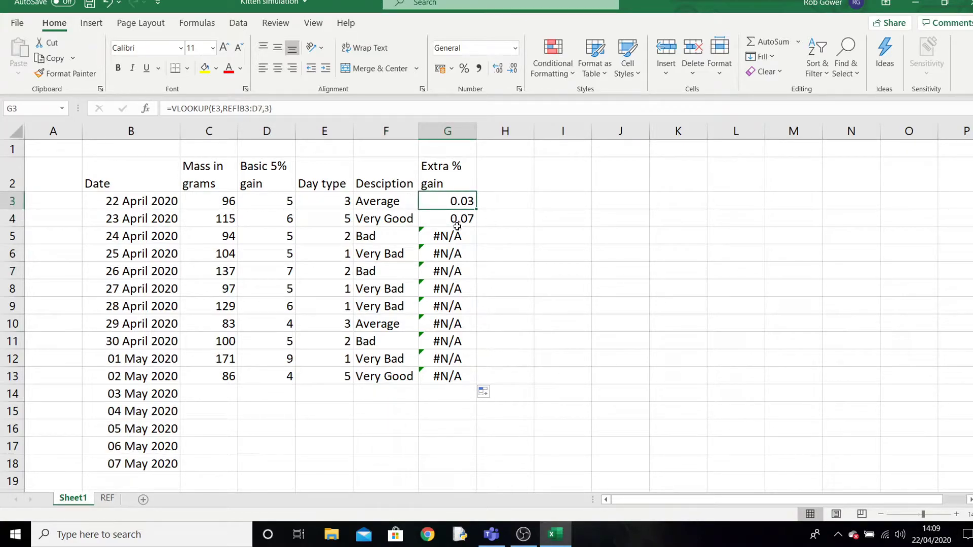
{"action": "left_click", "coordinate": [449, 236]}
{"action": "left_click", "coordinate": [454, 215]}
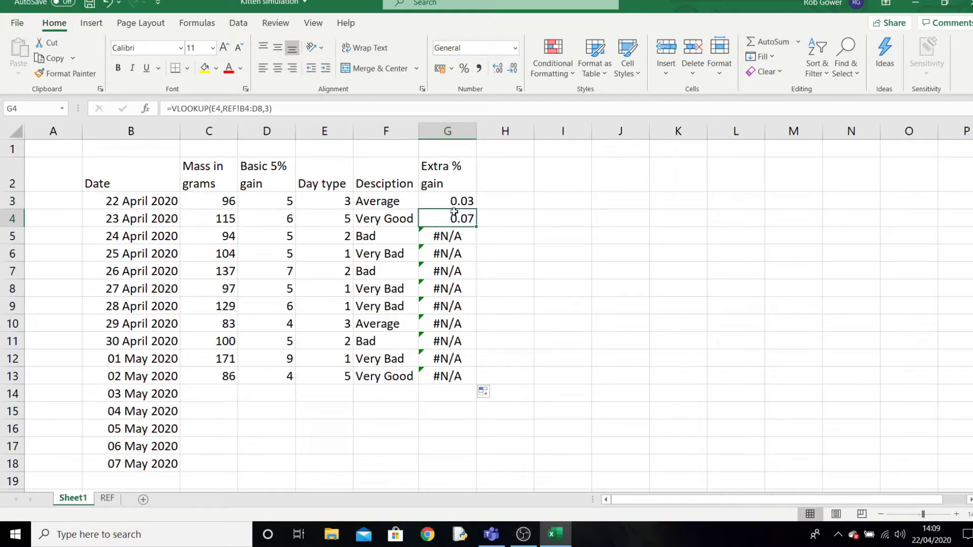
{"action": "left_click", "coordinate": [424, 200]}
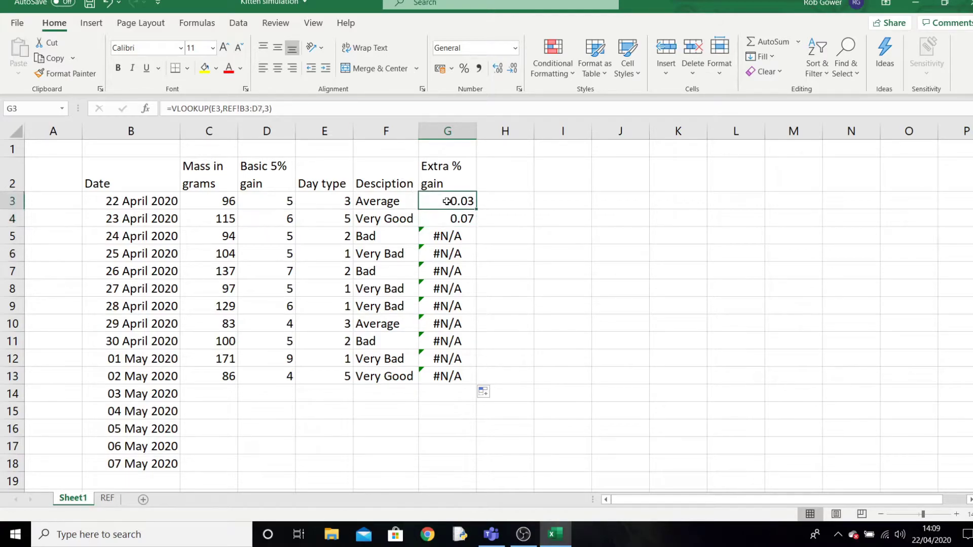
{"action": "left_click", "coordinate": [446, 220]}
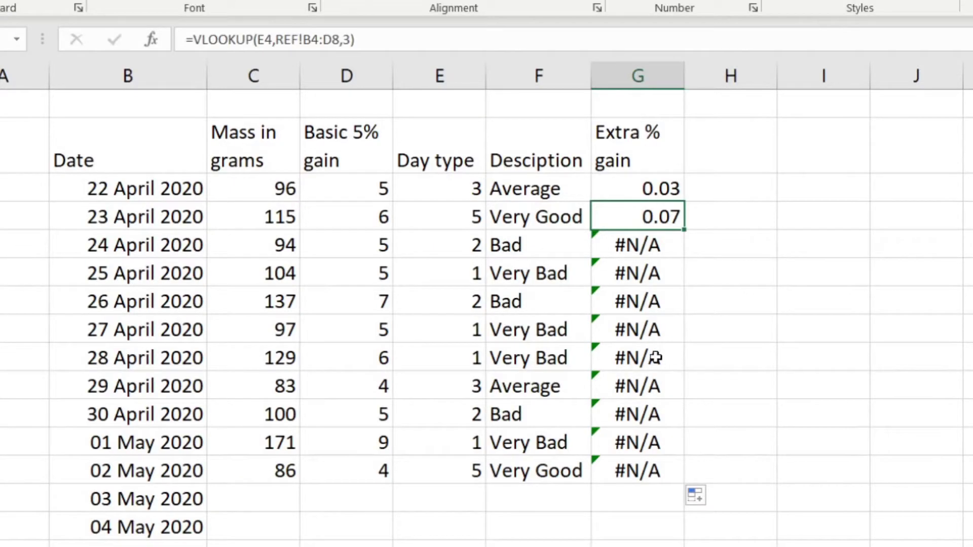
{"action": "left_click", "coordinate": [449, 305]}
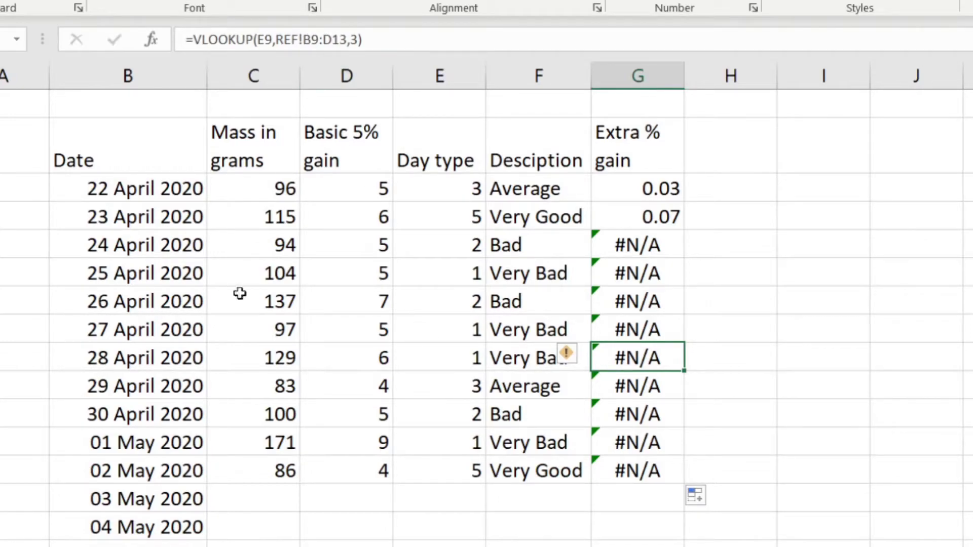
On the REF sheet, compare the range B9:D13 referenced by G9 with the actual lookup table in B3:D7
{"action": "left_click", "coordinate": [175, 546]}
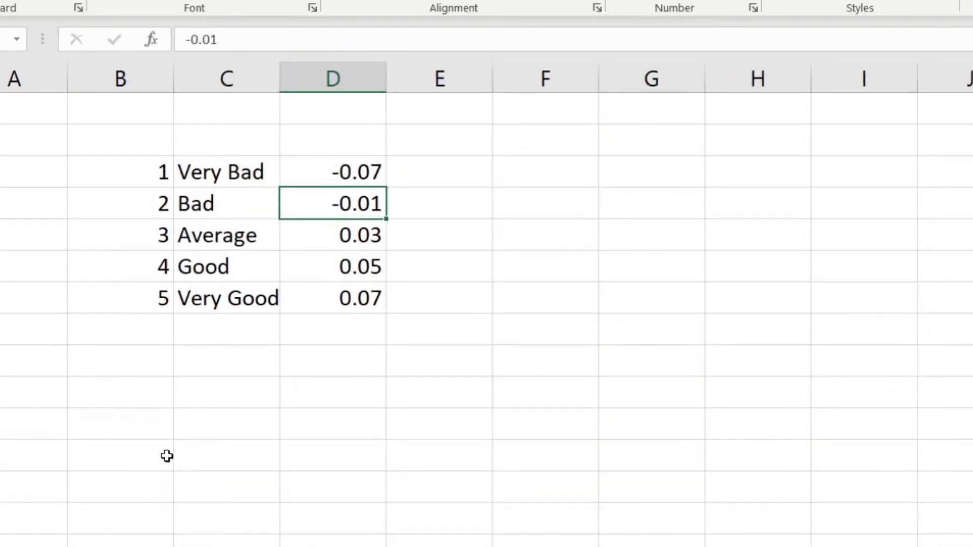
{"action": "left_click_drag", "start_coordinate": [134, 365], "coordinate": [329, 493]}
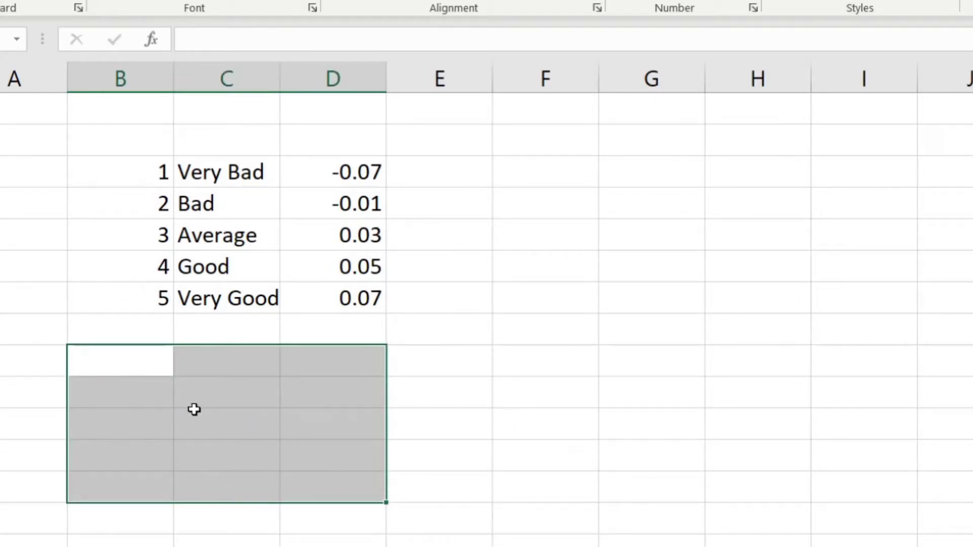
{"action": "left_click_drag", "start_coordinate": [137, 170], "coordinate": [349, 306]}
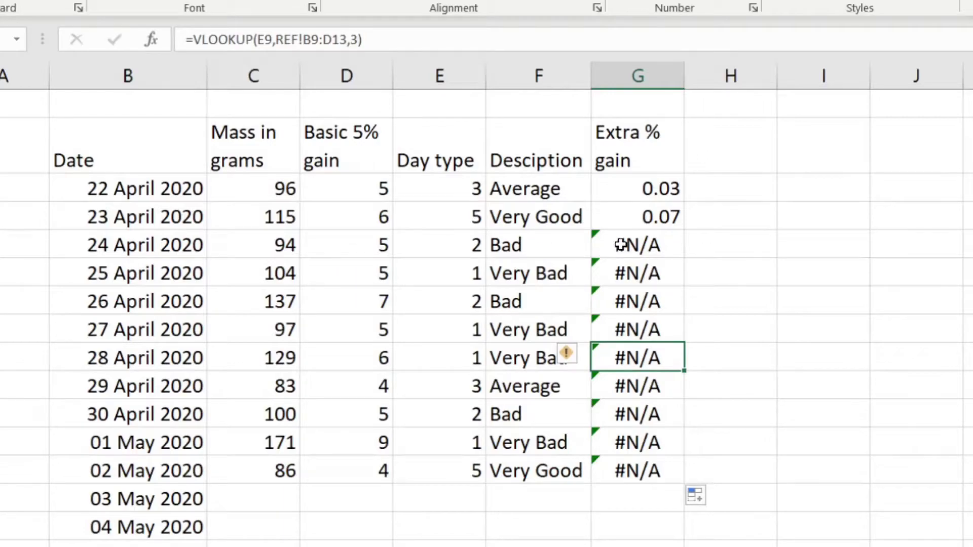
Back on Sheet1, examine how the lookup value and table array references shift down the formulas in G3 to G6
{"action": "left_click", "coordinate": [623, 249]}
{"action": "left_click", "coordinate": [642, 204]}
{"action": "left_click", "coordinate": [642, 199]}
{"action": "left_click", "coordinate": [631, 219]}
{"action": "left_click", "coordinate": [631, 191]}
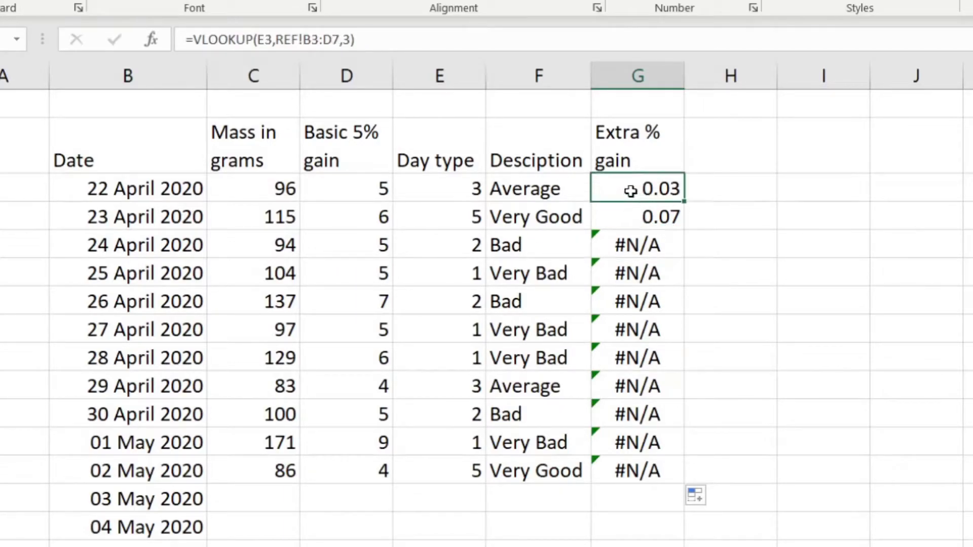
{"action": "left_click", "coordinate": [646, 216]}
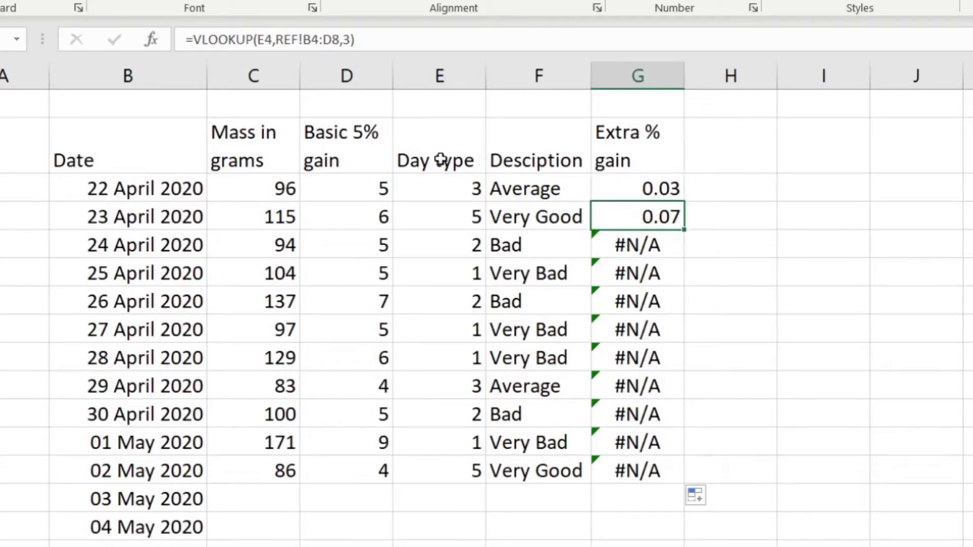
{"action": "left_click", "coordinate": [265, 40]}
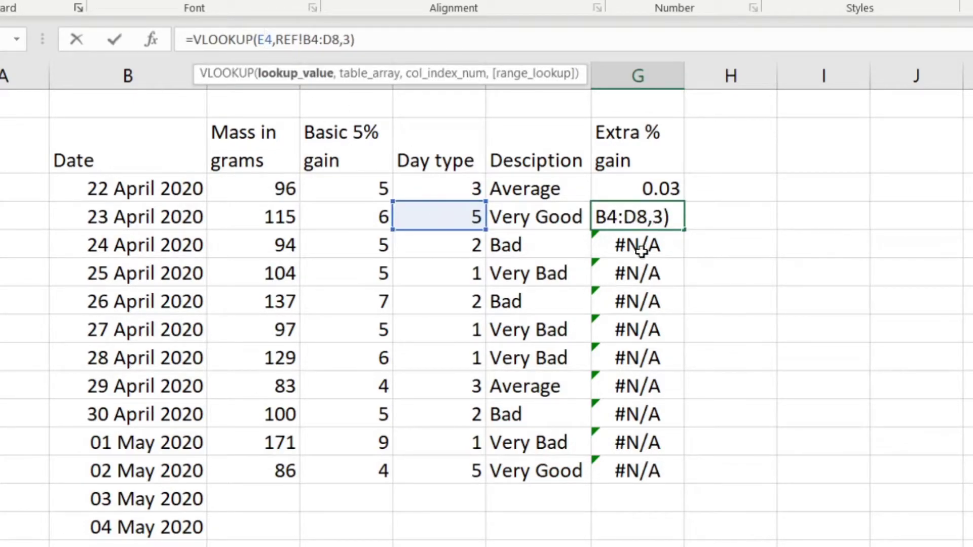
{"action": "key", "text": "Return"}
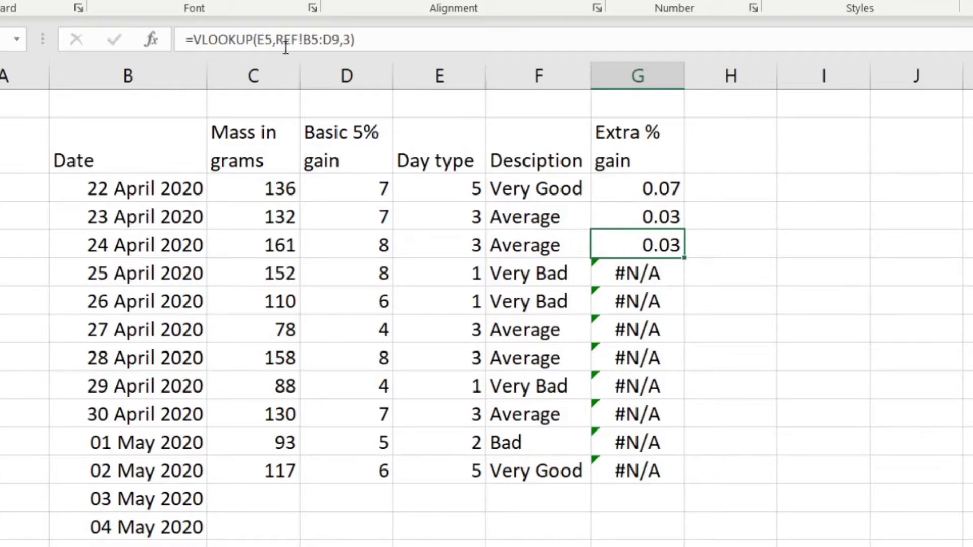
{"action": "left_click", "coordinate": [636, 275]}
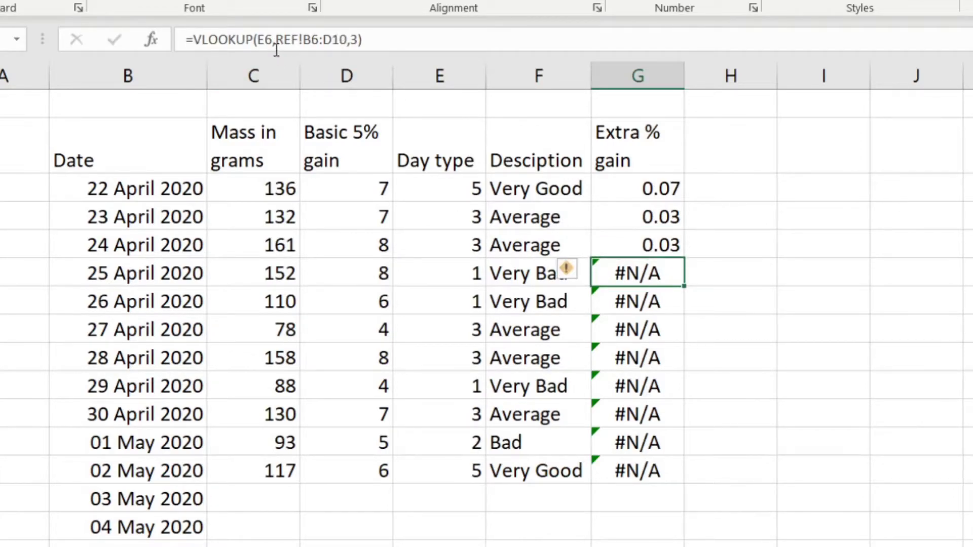
Make the table array in G3 absolute, giving =VLOOKUP(E3,REF!$B$3:$D$7,3)
{"action": "left_click", "coordinate": [634, 191]}
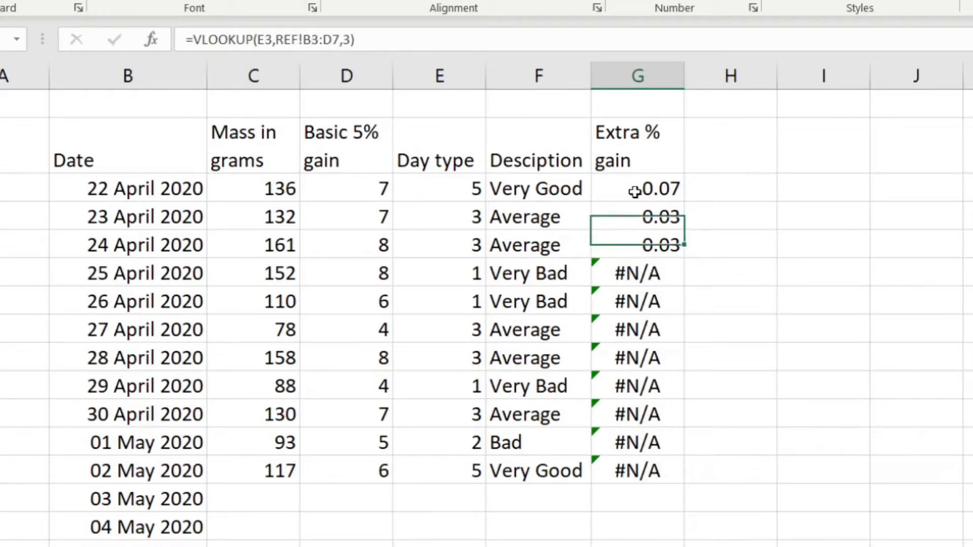
{"action": "left_click", "coordinate": [310, 42]}
{"action": "key", "text": "F4"}
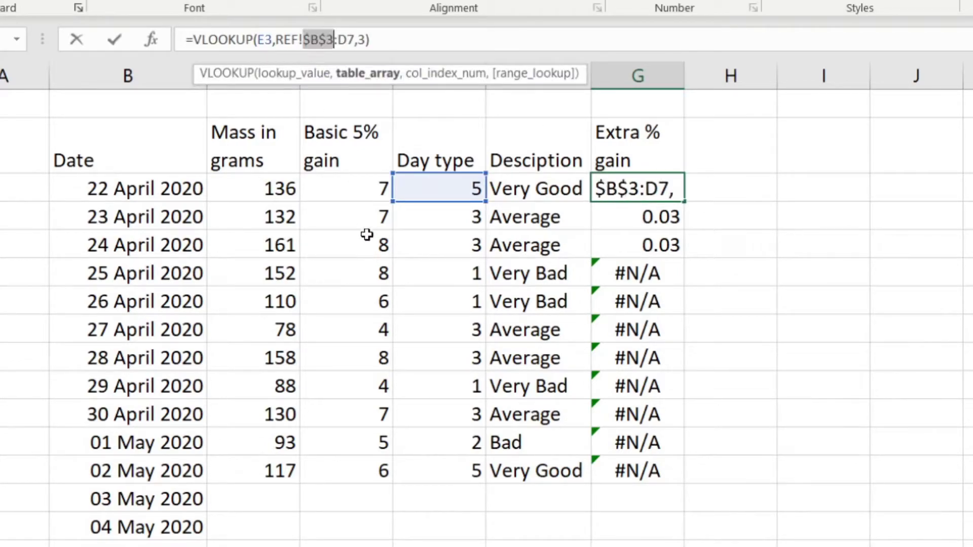
{"action": "key", "text": "Right"}
{"action": "key", "text": "Right"}
{"action": "key", "text": "F4"}
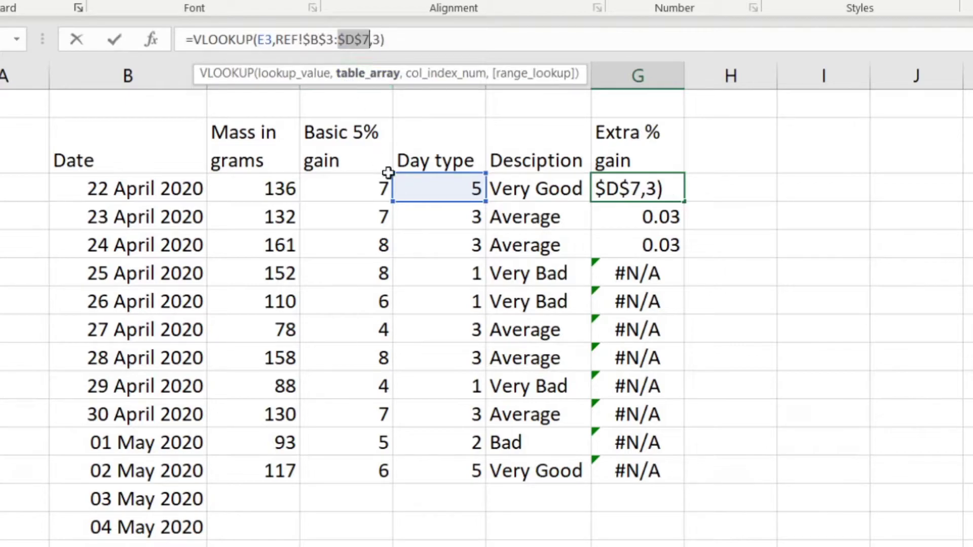
{"action": "key", "text": "Return"}
Fill the corrected G3 formula down to G13 and check the row for 02 May 2020
{"action": "left_click", "coordinate": [654, 188]}
{"action": "left_click_drag", "start_coordinate": [685, 205], "coordinate": [686, 485]}
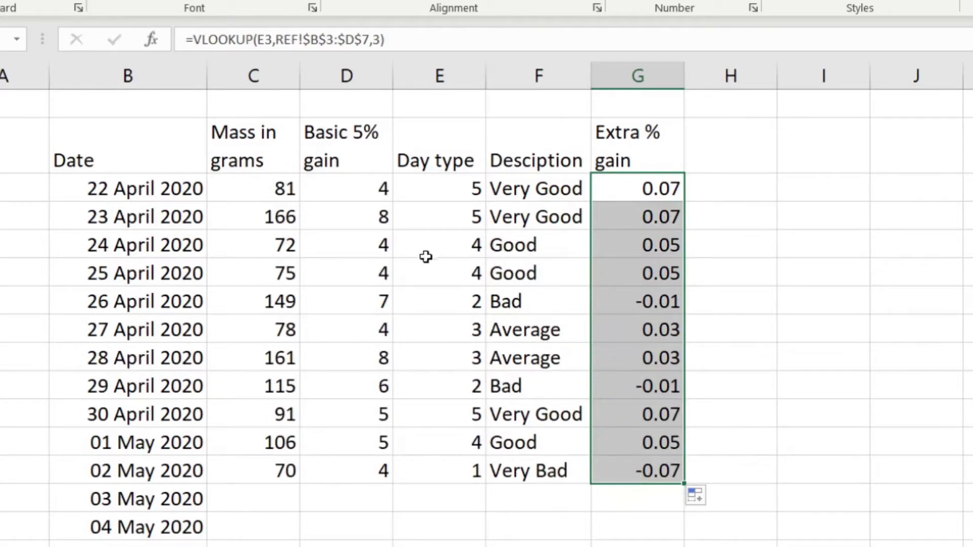
{"action": "left_click_drag", "start_coordinate": [266, 470], "coordinate": [633, 469]}
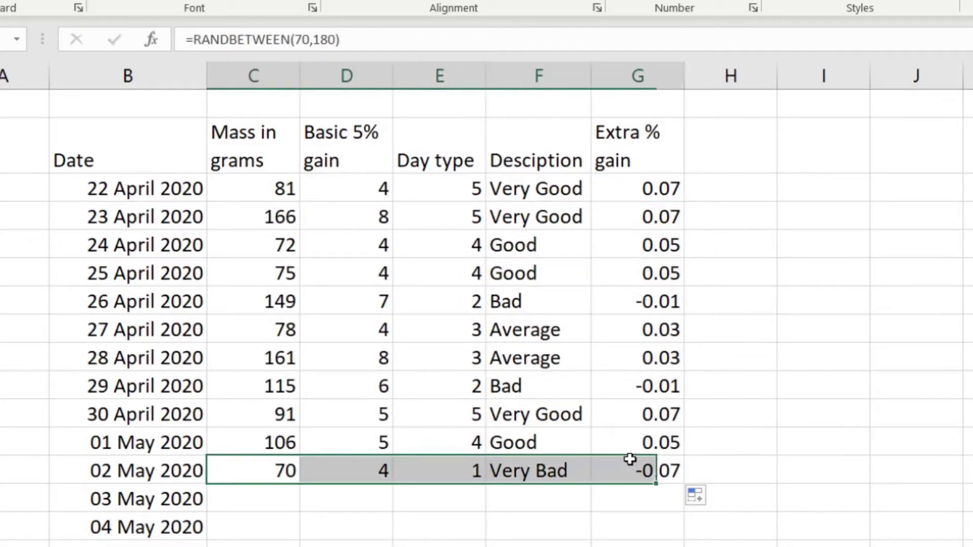
Clear the contents of C4:G13, keeping only the formulas in row 3
{"action": "left_click_drag", "start_coordinate": [468, 376], "coordinate": [220, 215]}
{"action": "key", "text": "Delete"}
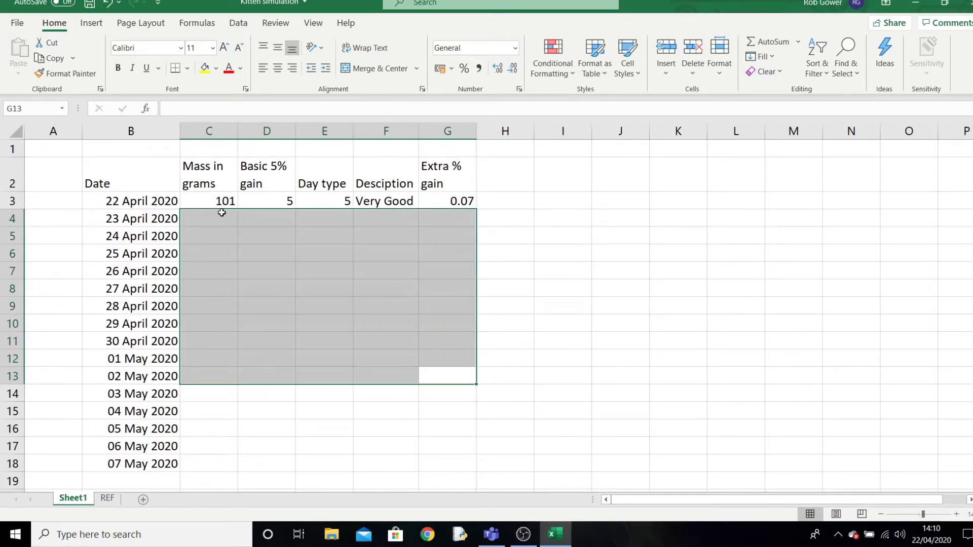
{"action": "left_click", "coordinate": [529, 238]}
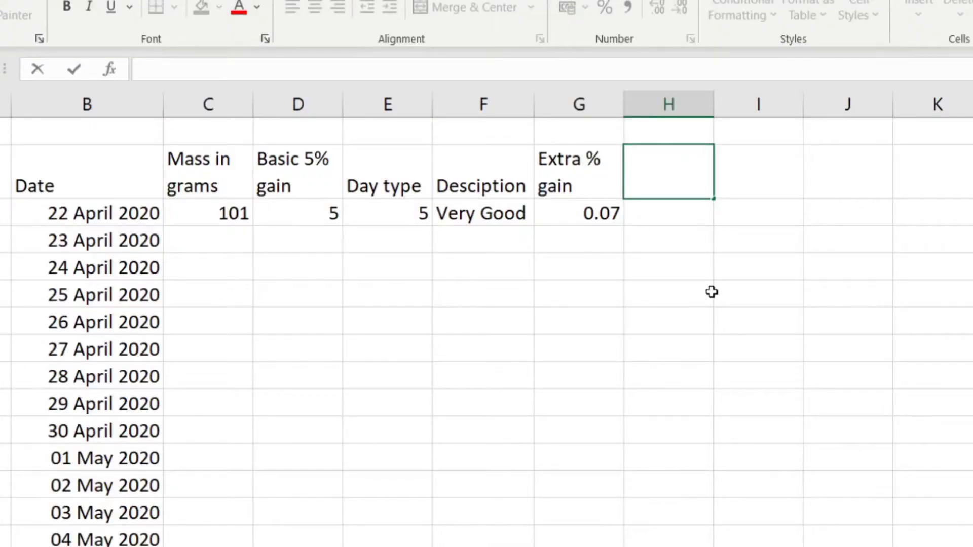
Recalculate the sheet and add the heading "Extra Mass gain" in H2
{"action": "key", "text": "F9"}
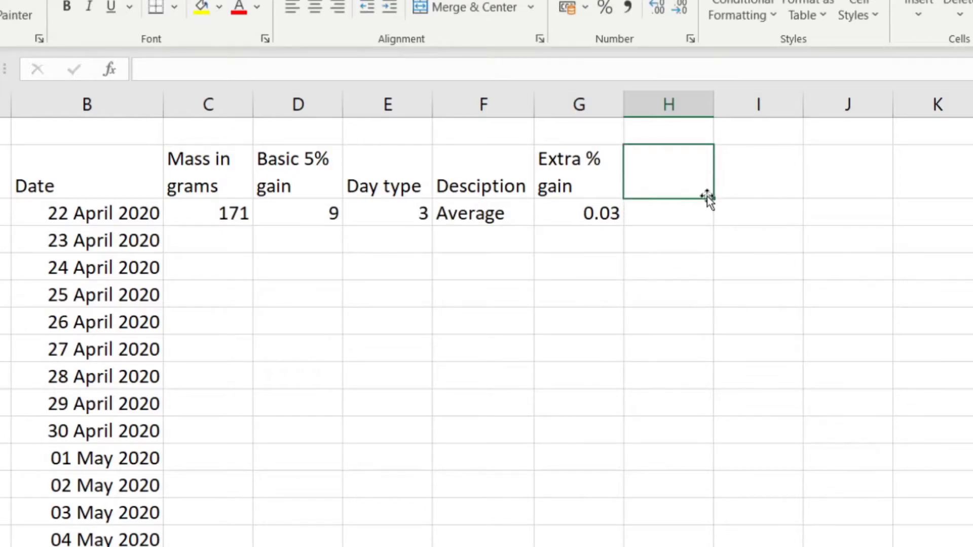
{"action": "type", "text": "Extra Mass gain"}
{"action": "left_click_drag", "start_coordinate": [721, 235], "coordinate": [713, 245]}
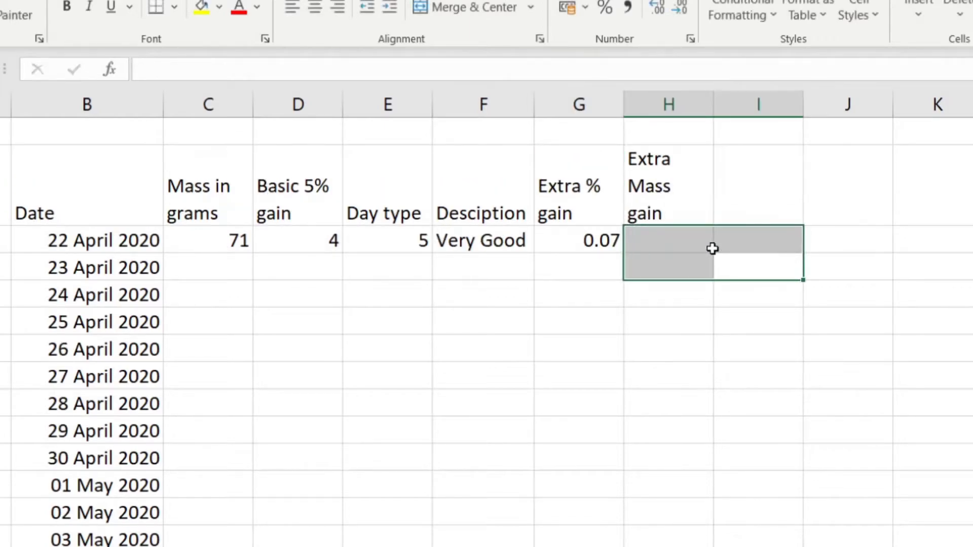
Widen column H to fit "Extra Mass" on one line and reduce the header row's height to two lines
{"action": "left_click", "coordinate": [654, 251]}
{"action": "left_click_drag", "start_coordinate": [714, 108], "coordinate": [733, 108]}
{"action": "left_click_drag", "start_coordinate": [2, 226], "coordinate": [3, 205]}
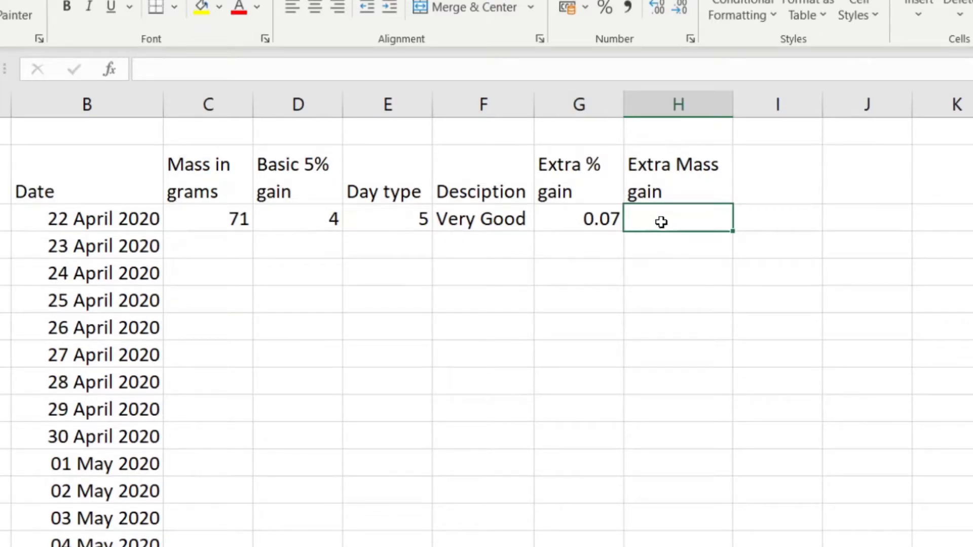
Calculate the extra mass gain in H3 with the formula =G3*C3
{"action": "type", "text": "="}
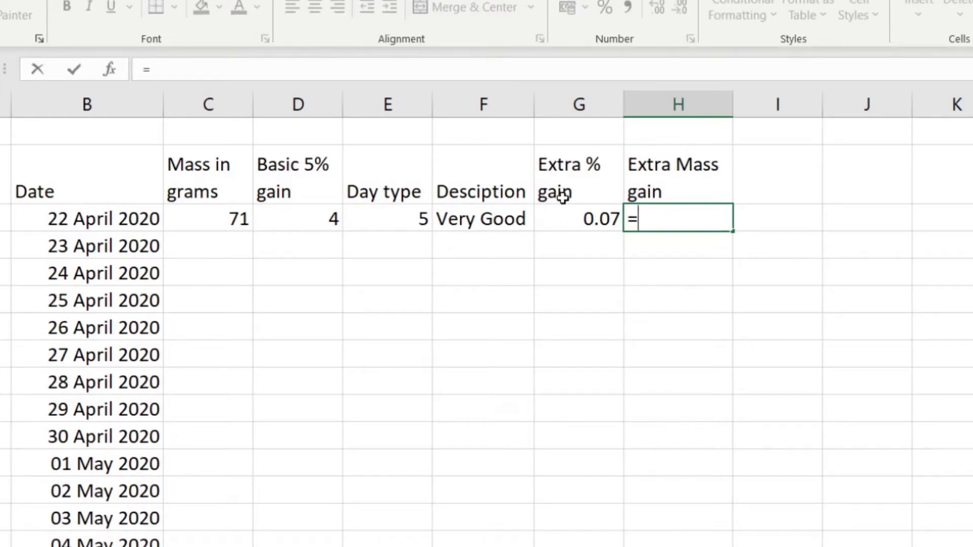
{"action": "left_click", "coordinate": [566, 219]}
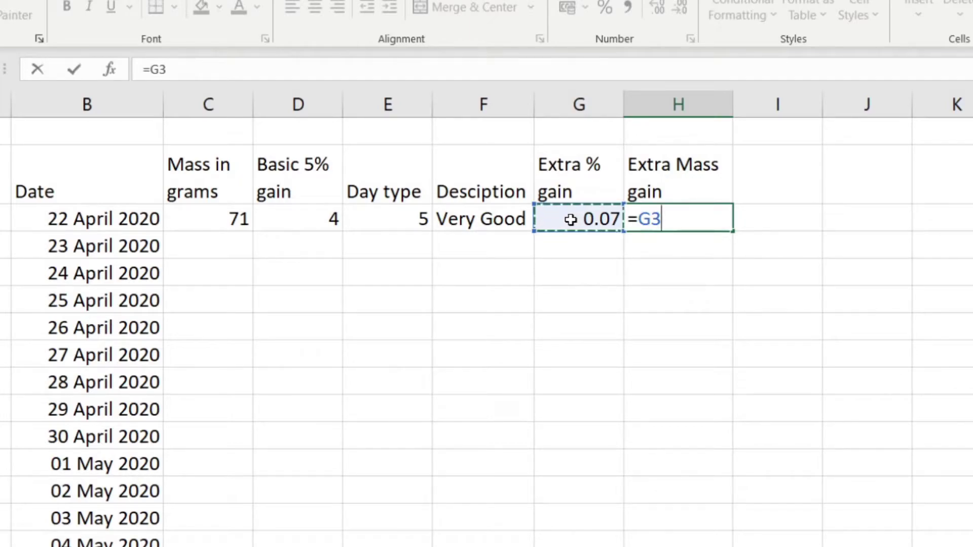
{"action": "type", "text": "8"}
{"action": "key", "text": "BackSpace"}
{"action": "type", "text": "*"}
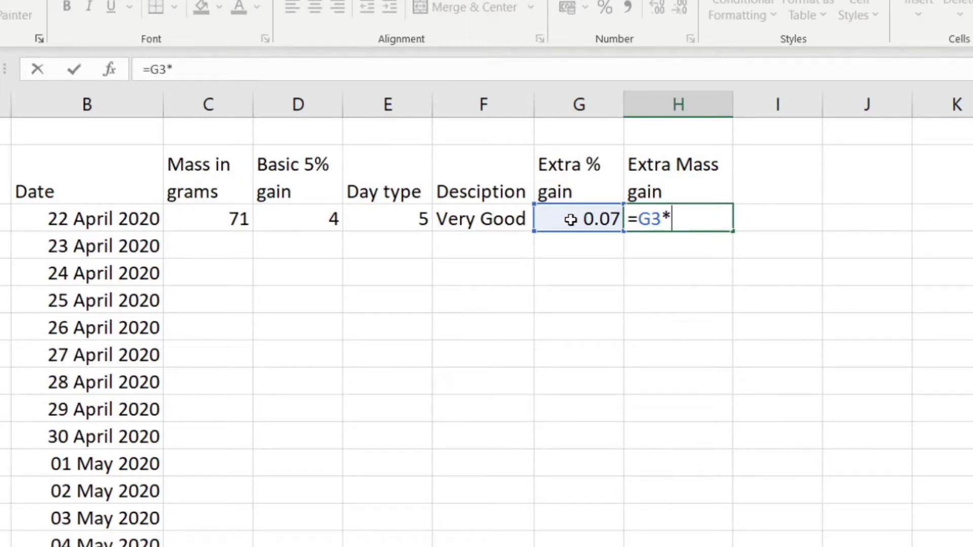
{"action": "left_click", "coordinate": [197, 216]}
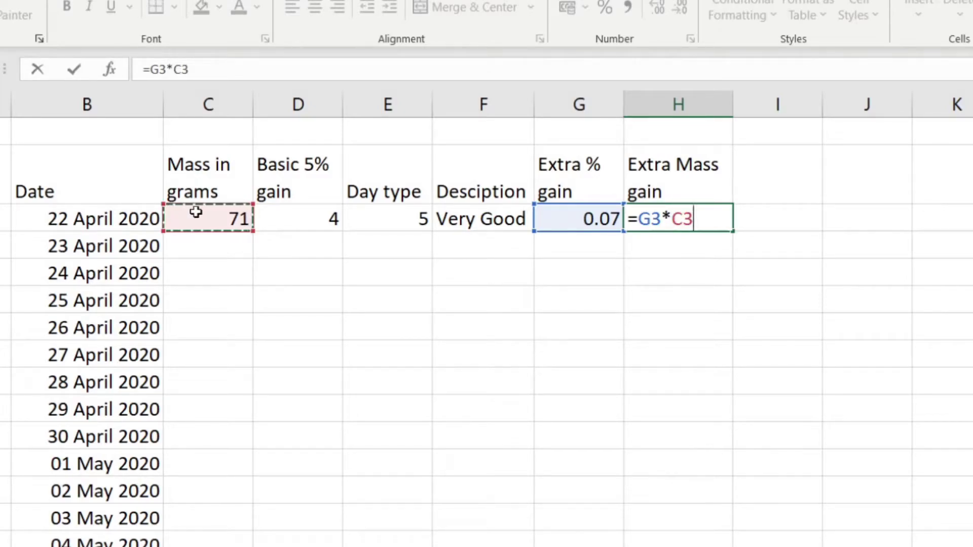
{"action": "key", "text": "Return"}
Round the extra mass gain in H3 to whole grams with =ROUND(G3*C3,0)
{"action": "left_click", "coordinate": [662, 219]}
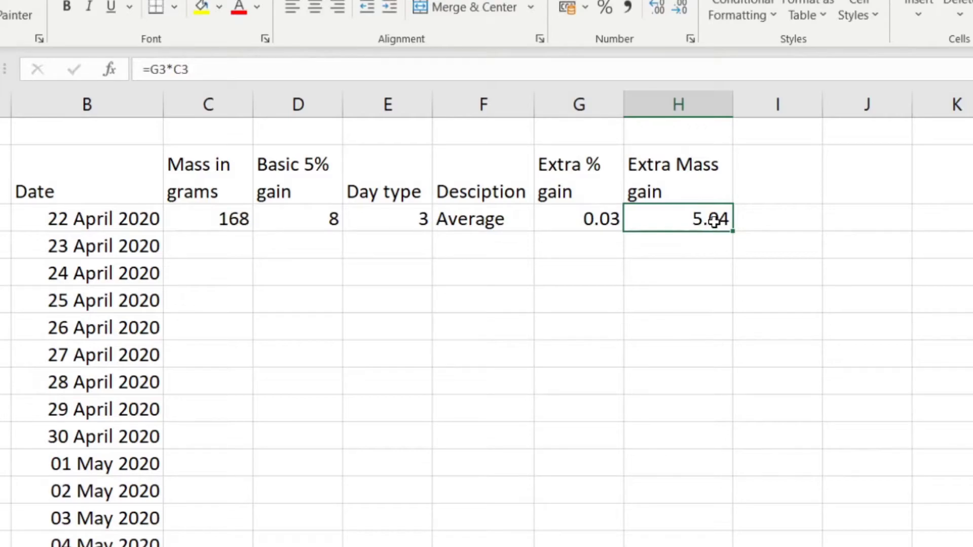
{"action": "left_click", "coordinate": [151, 69]}
{"action": "type", "text": "round"}
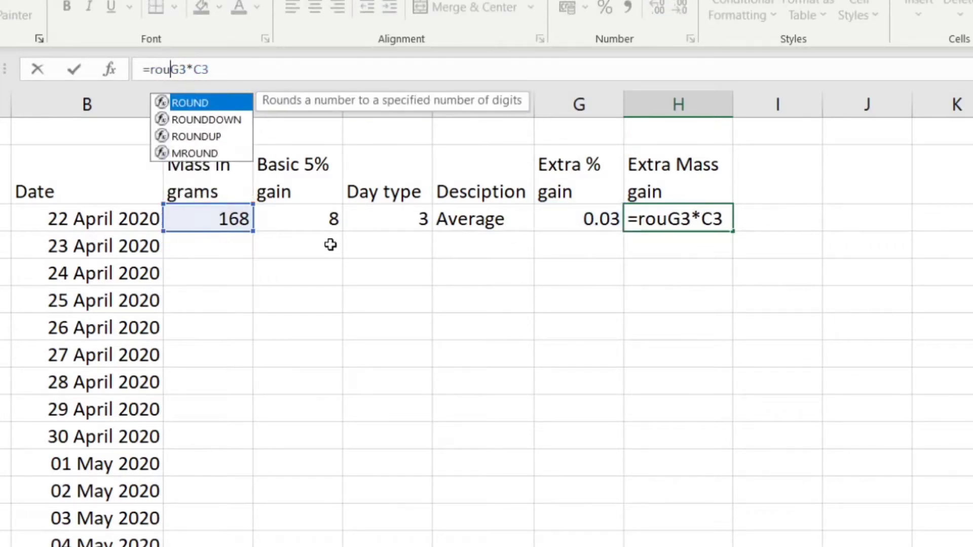
{"action": "type", "text": "("}
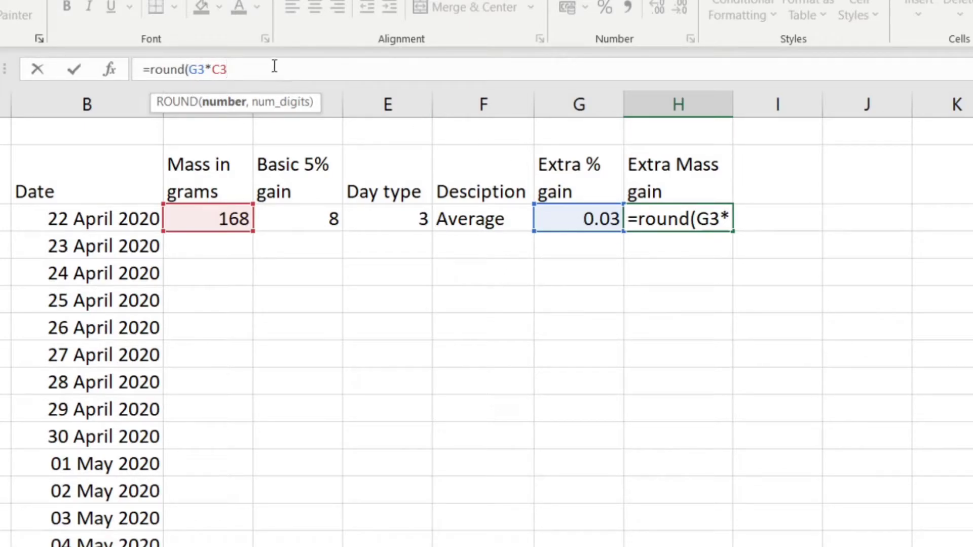
{"action": "type", "text": ",0"}
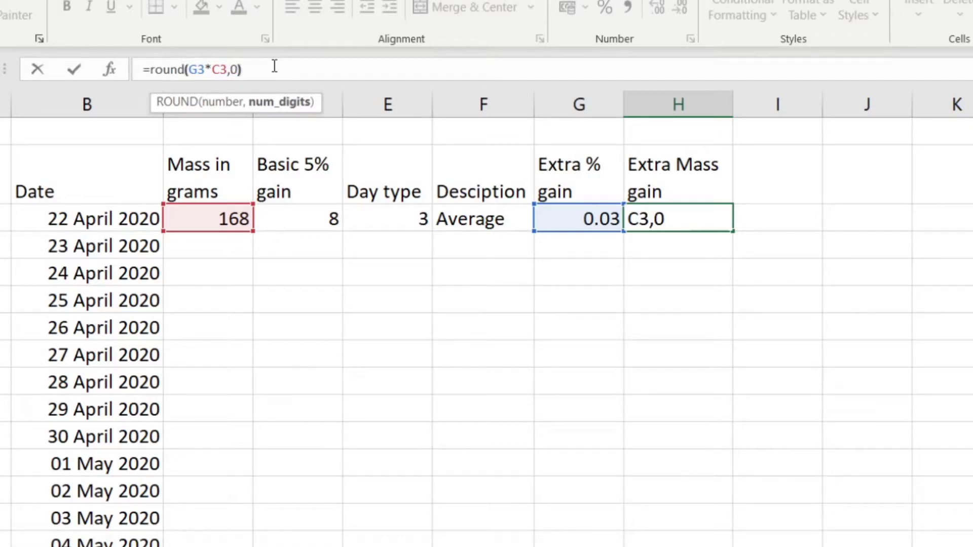
{"action": "type", "text": ")"}
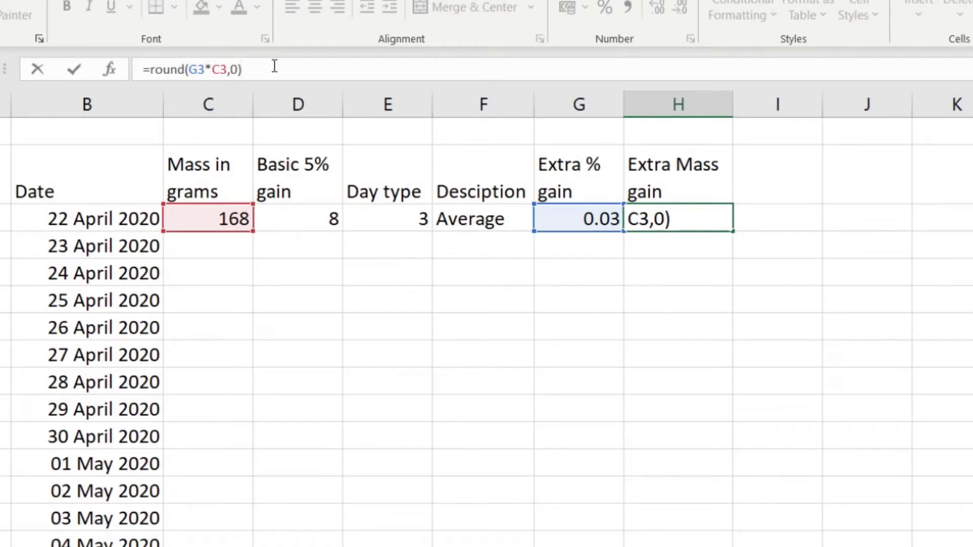
{"action": "key", "text": "Return"}
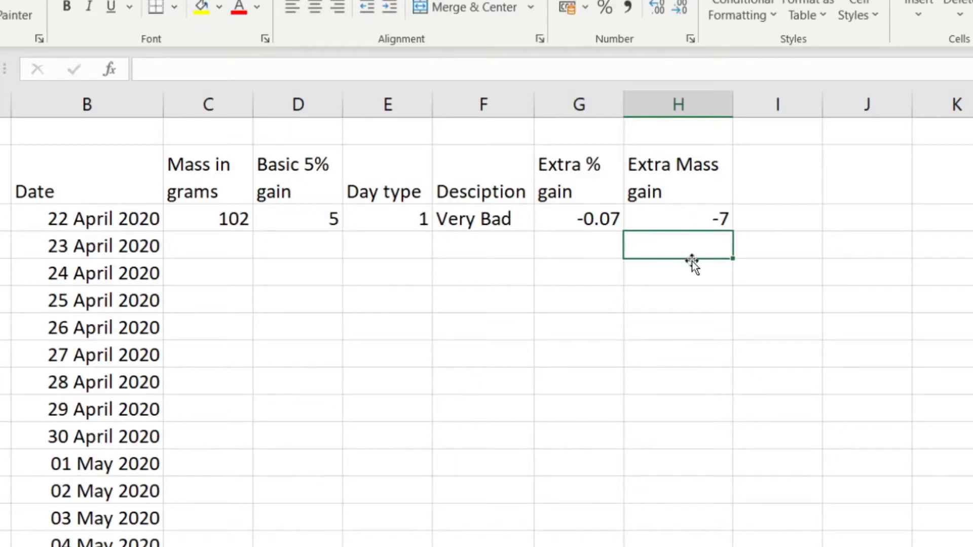
{"action": "left_click", "coordinate": [709, 304]}
{"action": "left_click", "coordinate": [205, 271]}
{"action": "left_click", "coordinate": [202, 230]}
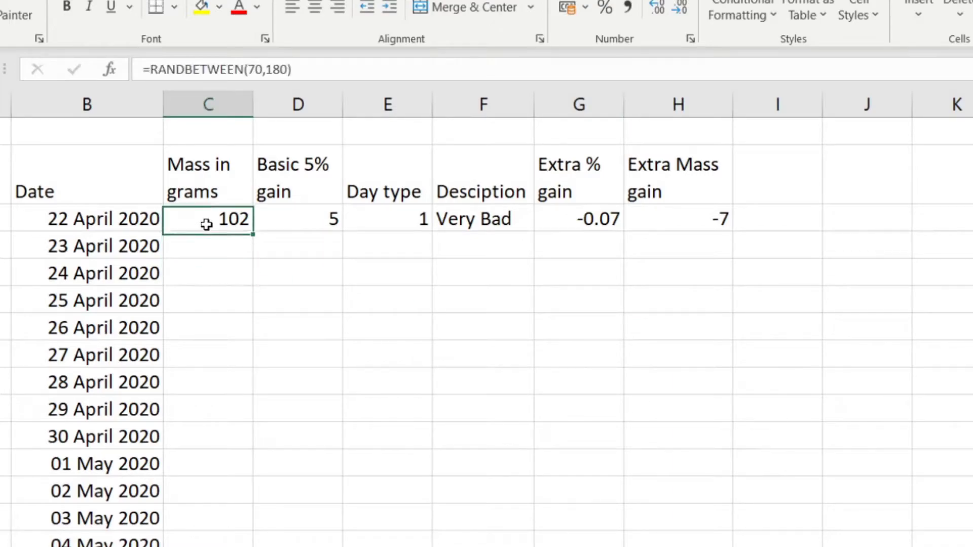
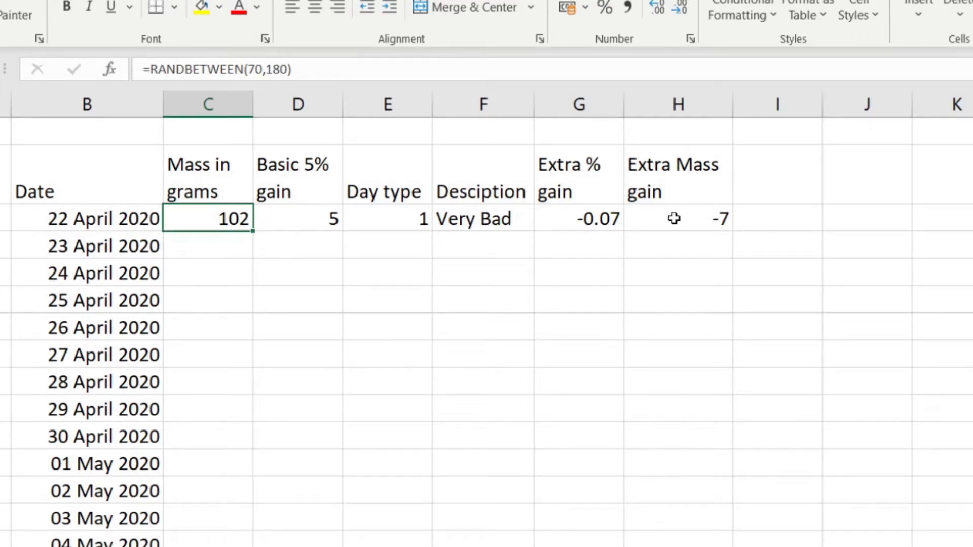
Add the heading "Net mass gain" in I2
{"action": "left_click", "coordinate": [767, 179]}
{"action": "type", "text": "Net"}
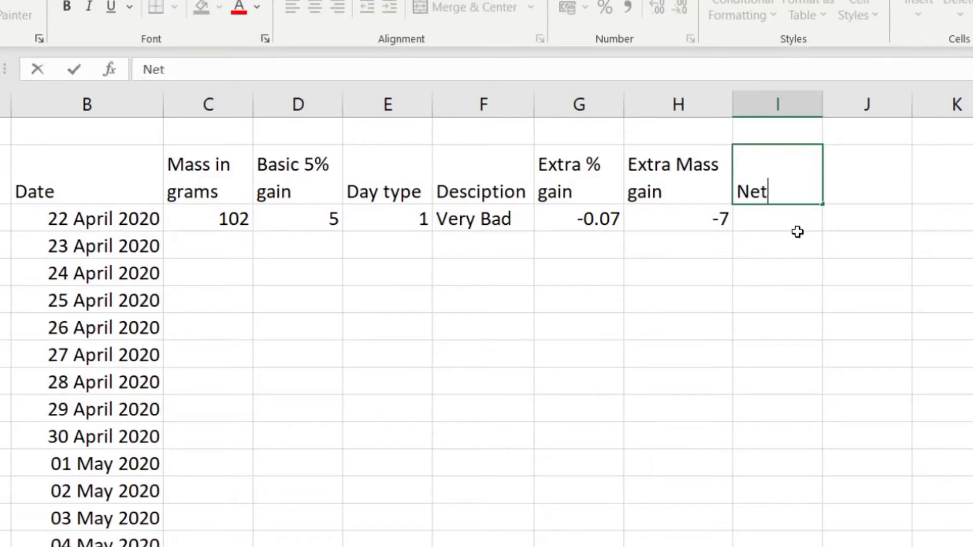
{"action": "type", "text": " mass gain"}
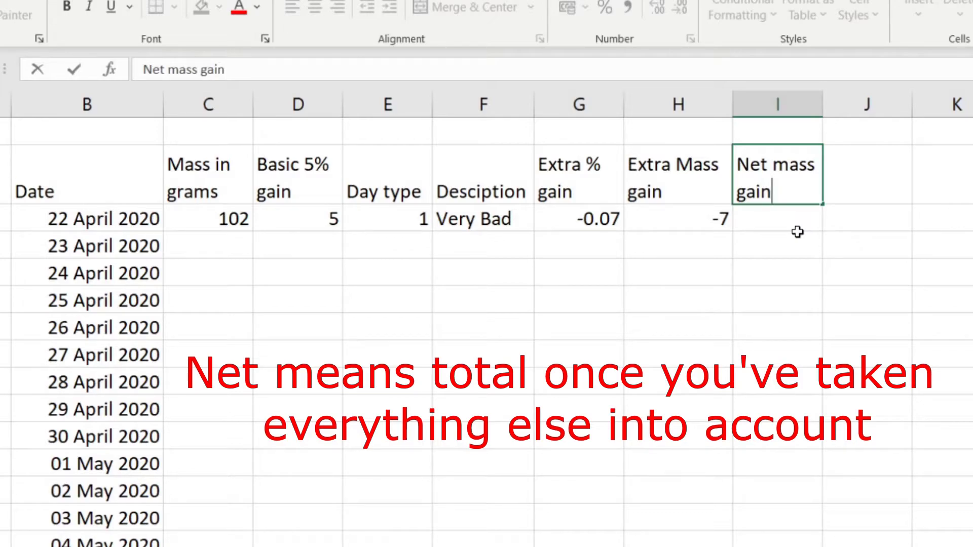
{"action": "key", "text": "Return"}
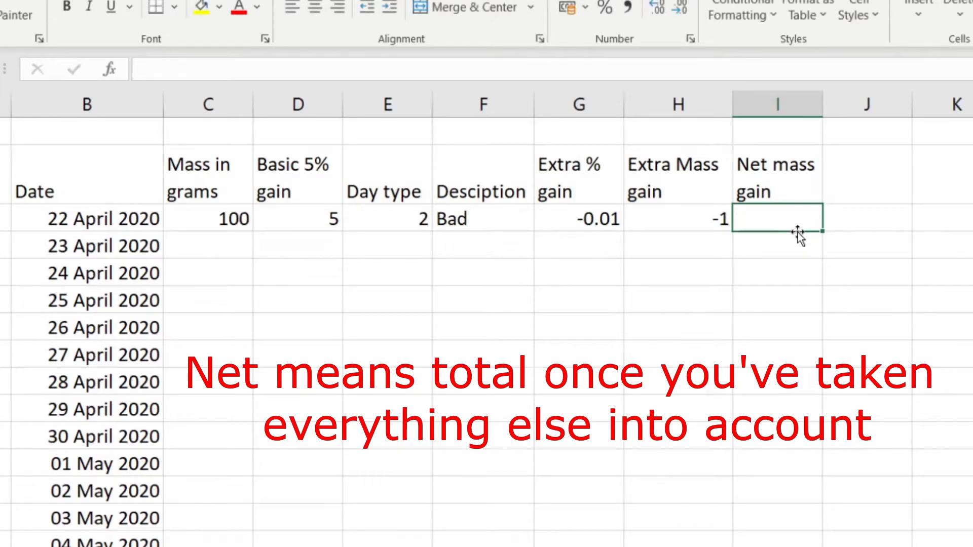
Try the net mass gain formula =D3+H3 in I3 and clear the cell again
{"action": "type", "text": "="}
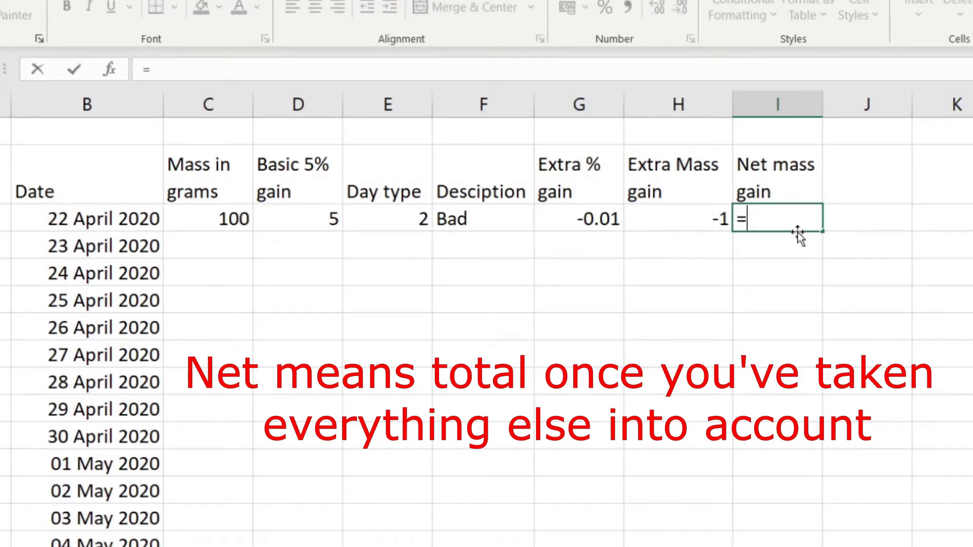
{"action": "left_click", "coordinate": [298, 220]}
{"action": "type", "text": "+"}
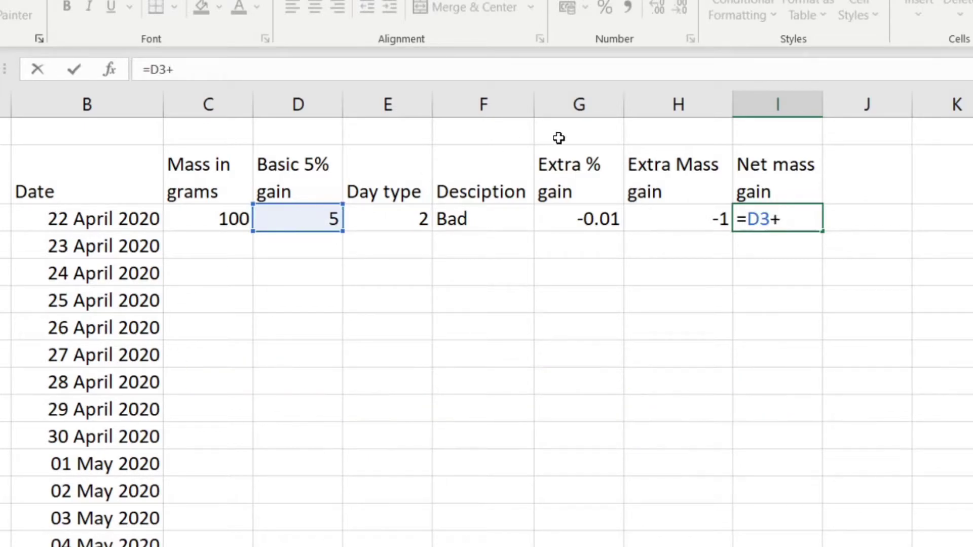
{"action": "left_click", "coordinate": [679, 217]}
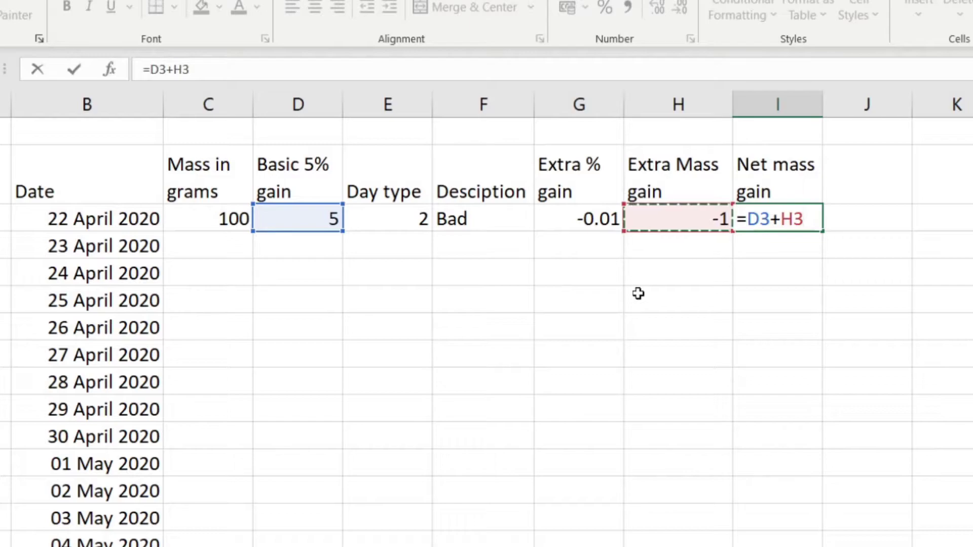
{"action": "key", "text": "Return"}
{"action": "left_click", "coordinate": [799, 222]}
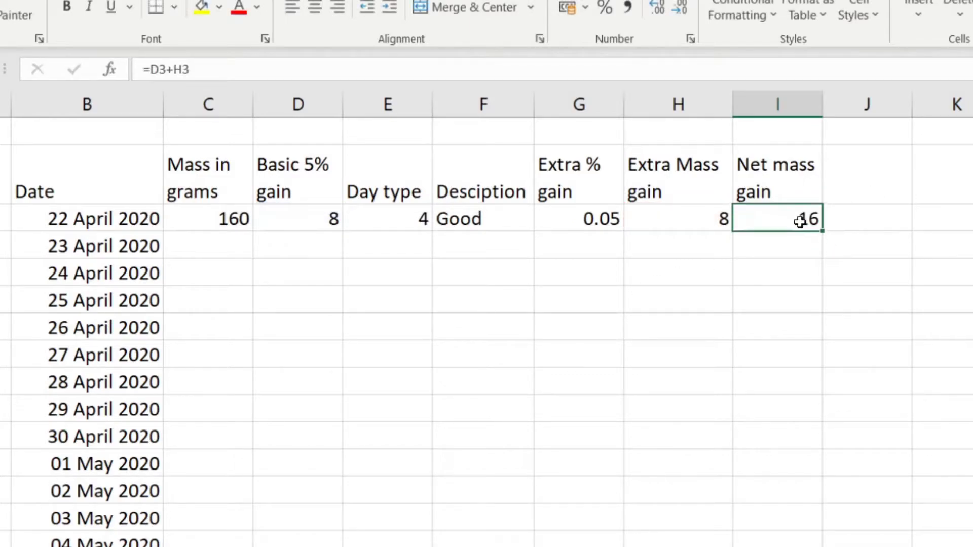
{"action": "key", "text": "Delete"}
Enter =D3+H3 in I3 to add the basic gain and the extra mass gain
{"action": "type", "text": "="}
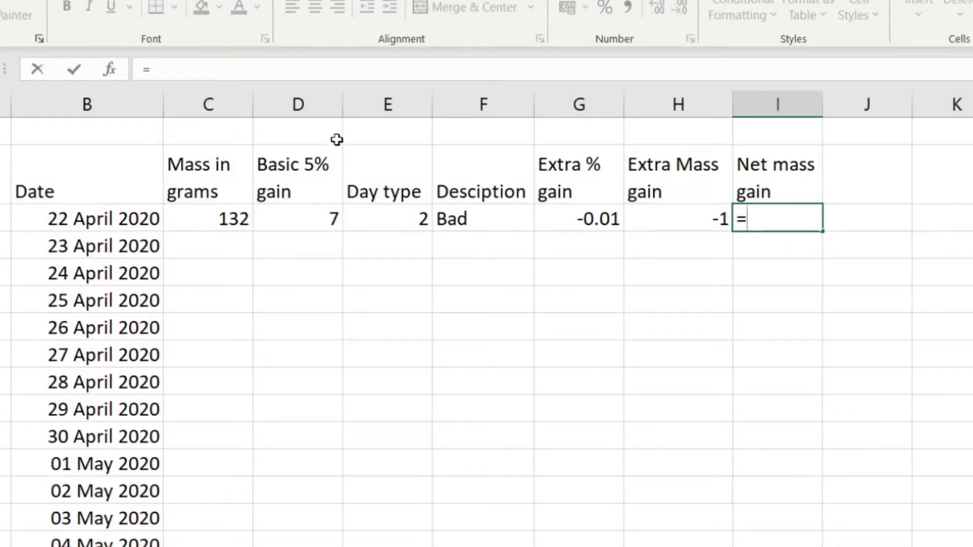
{"action": "left_click", "coordinate": [307, 216]}
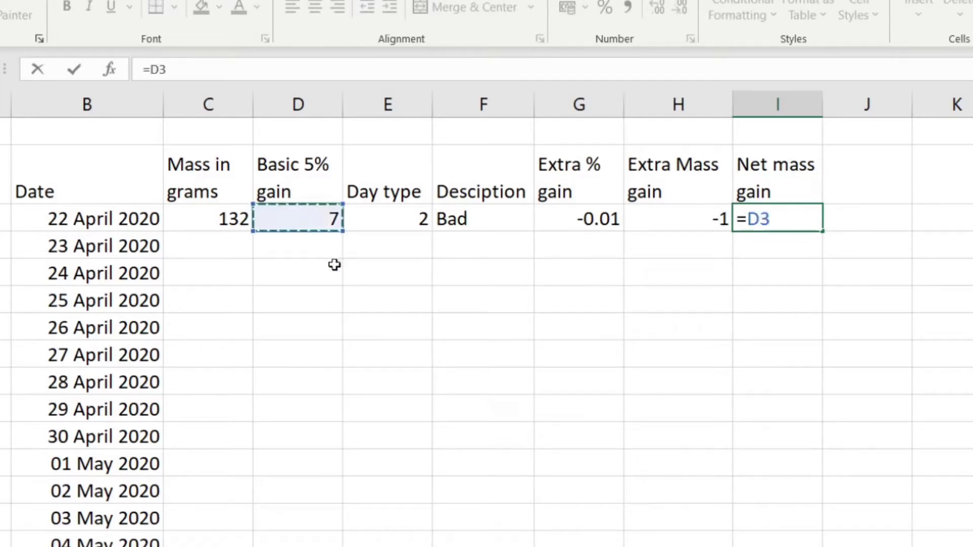
{"action": "type", "text": "+"}
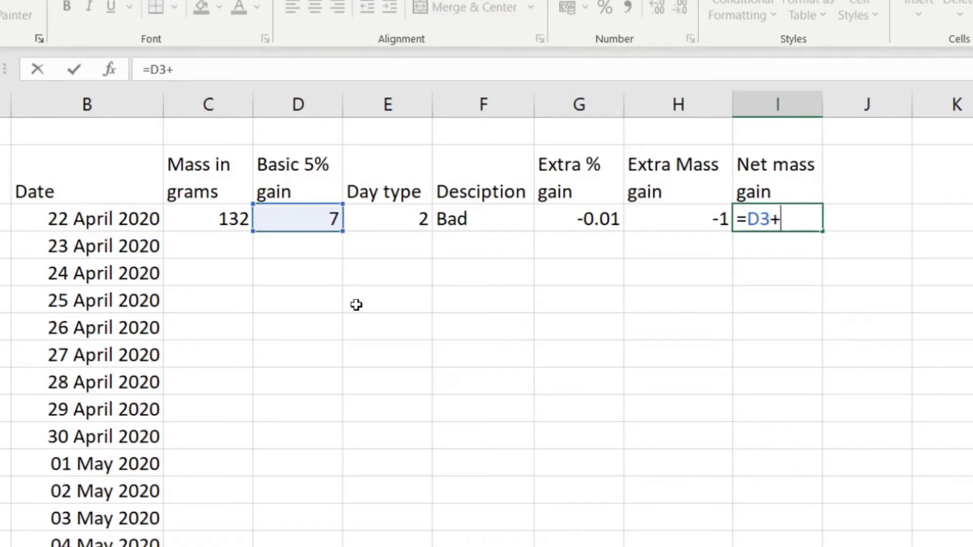
{"action": "left_click", "coordinate": [674, 217]}
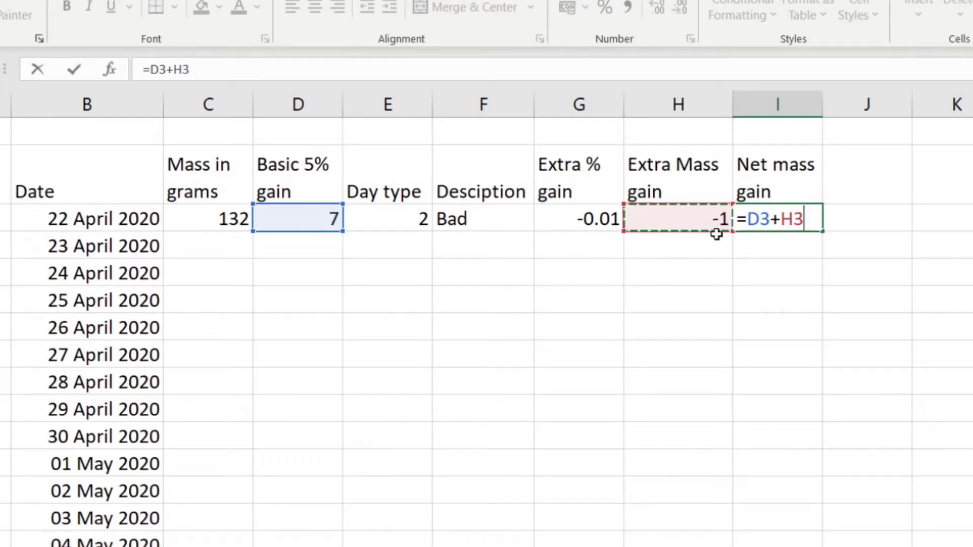
{"action": "key", "text": "Return"}
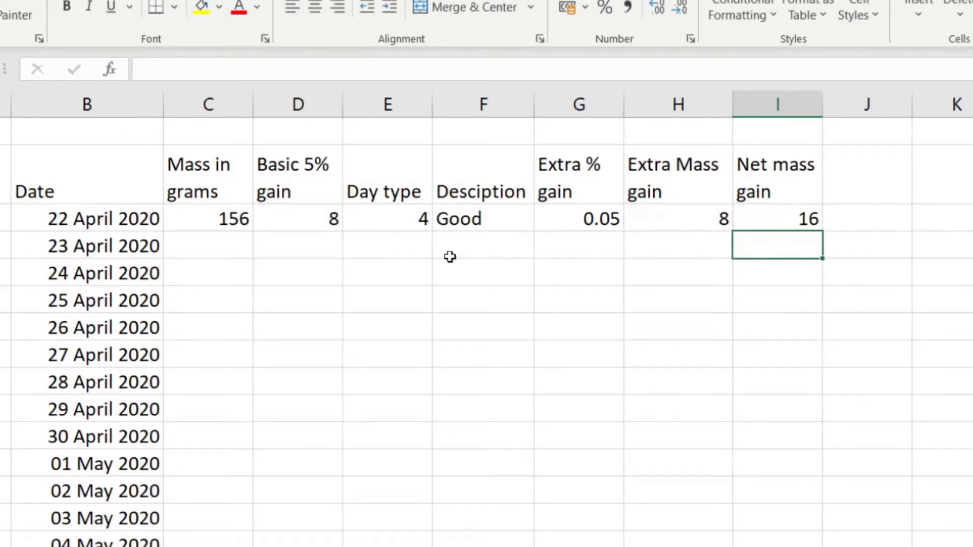
Recalculate by pasting C3 onto itself and compare the basic, extra and net mass gains in row 3
{"action": "left_click", "coordinate": [307, 218]}
{"action": "left_click", "coordinate": [652, 213]}
{"action": "key", "text": "Right"}
{"action": "left_click", "coordinate": [251, 213]}
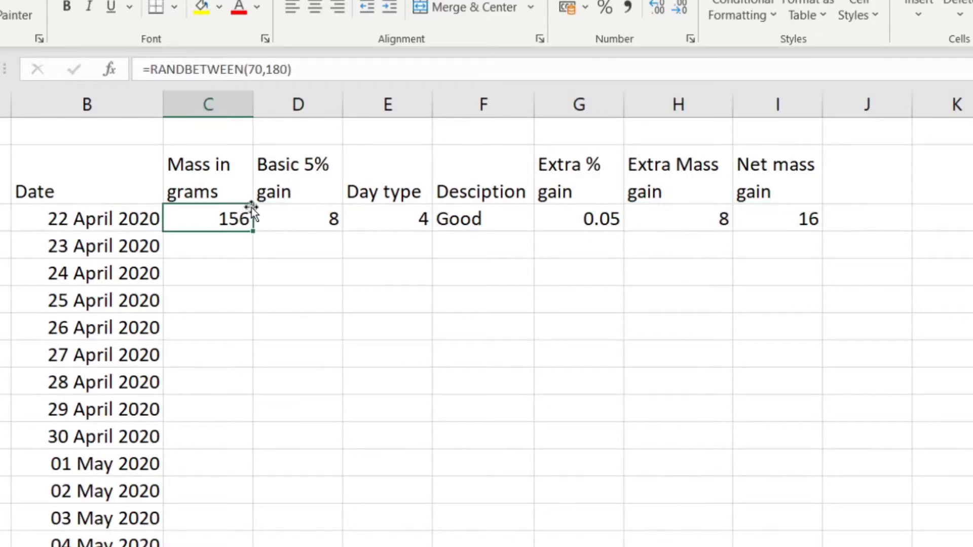
{"action": "key", "text": "ctrl+c"}
{"action": "key", "text": "ctrl+v"}
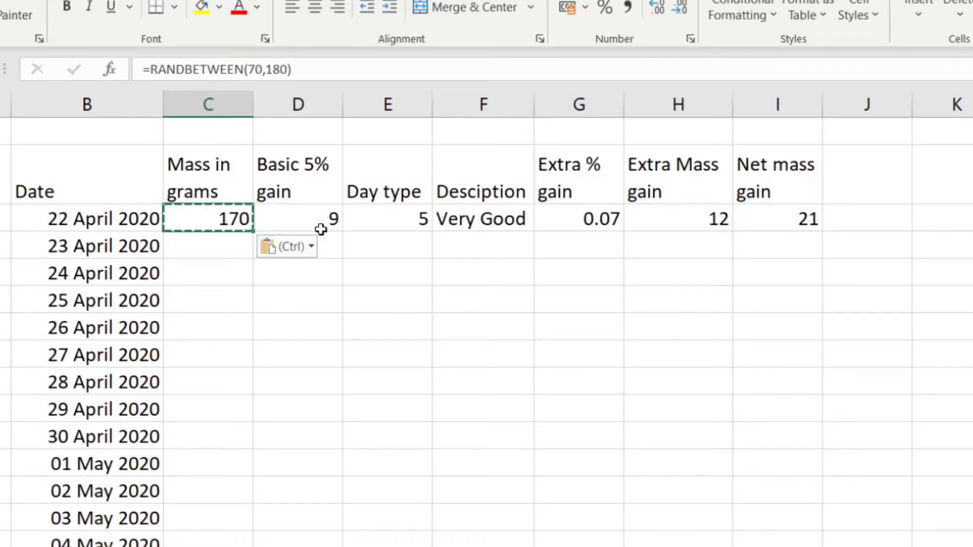
{"action": "left_click", "coordinate": [321, 227]}
{"action": "left_click", "coordinate": [662, 219]}
{"action": "left_click", "coordinate": [802, 219]}
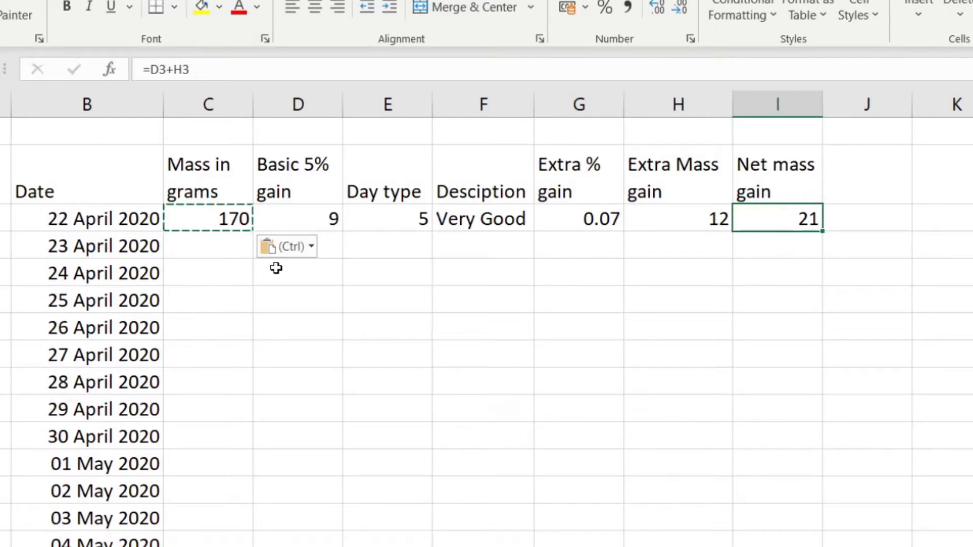
{"action": "left_click", "coordinate": [223, 247]}
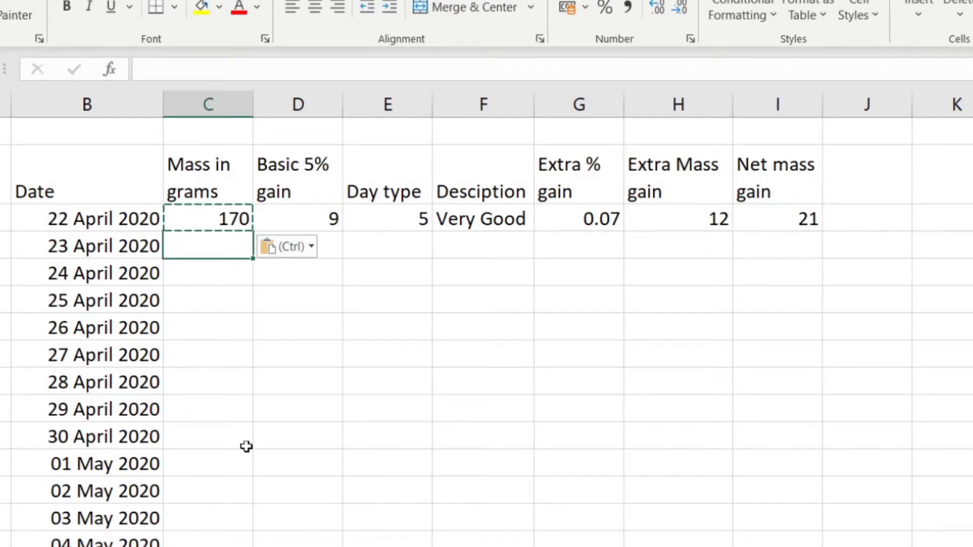
{"action": "left_click", "coordinate": [232, 303]}
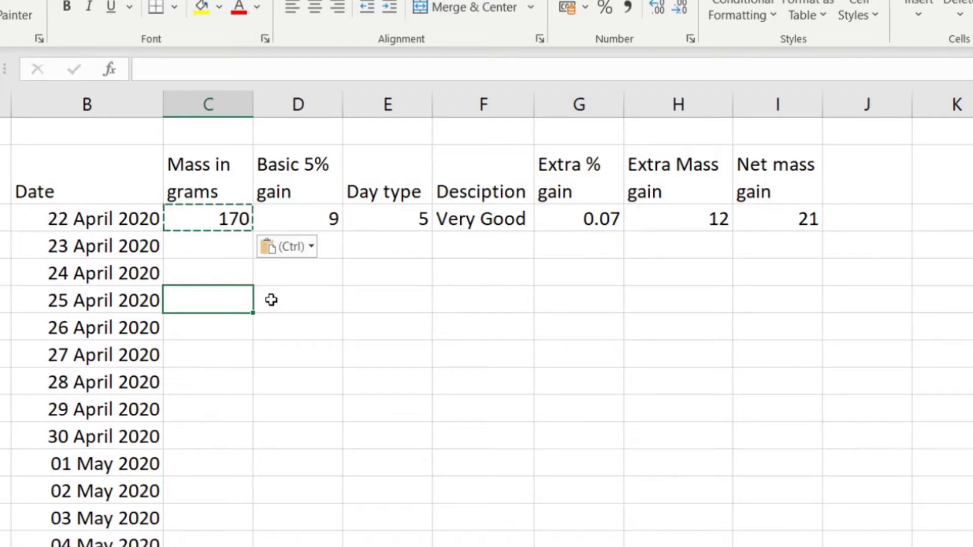
{"action": "key", "text": "Escape"}
Enter =C3+I3 in C4 to carry the first day's mass plus its net mass gain to 23 April
{"action": "left_click", "coordinate": [214, 247]}
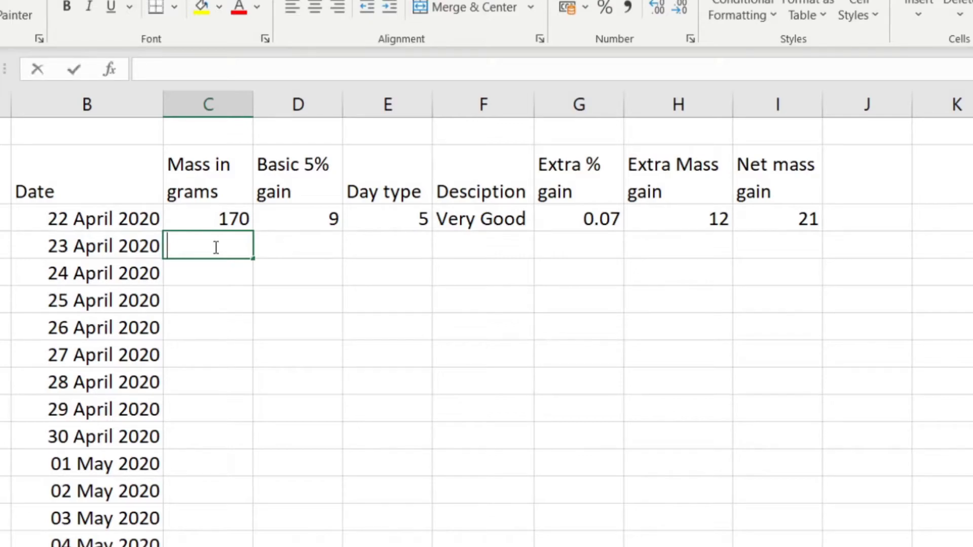
{"action": "type", "text": "="}
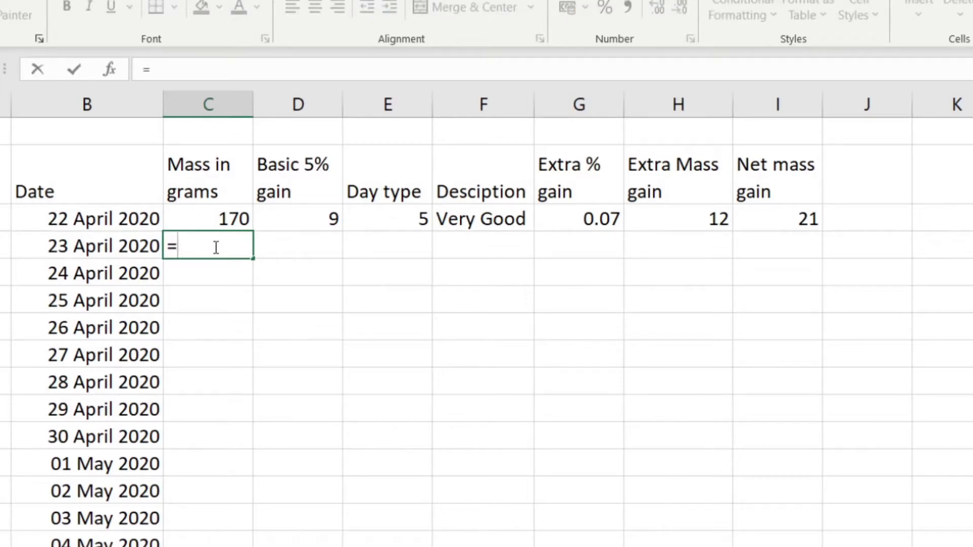
{"action": "left_click", "coordinate": [209, 218]}
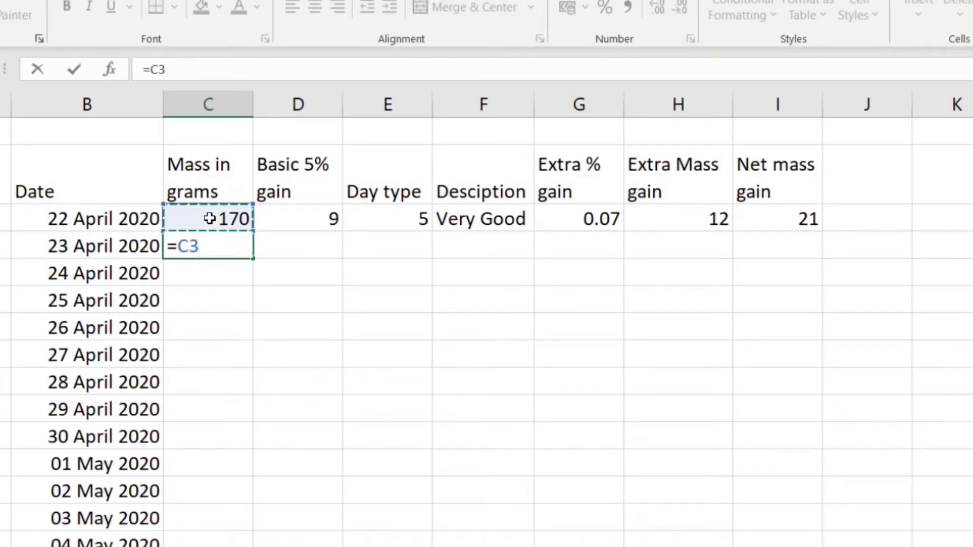
{"action": "type", "text": "+"}
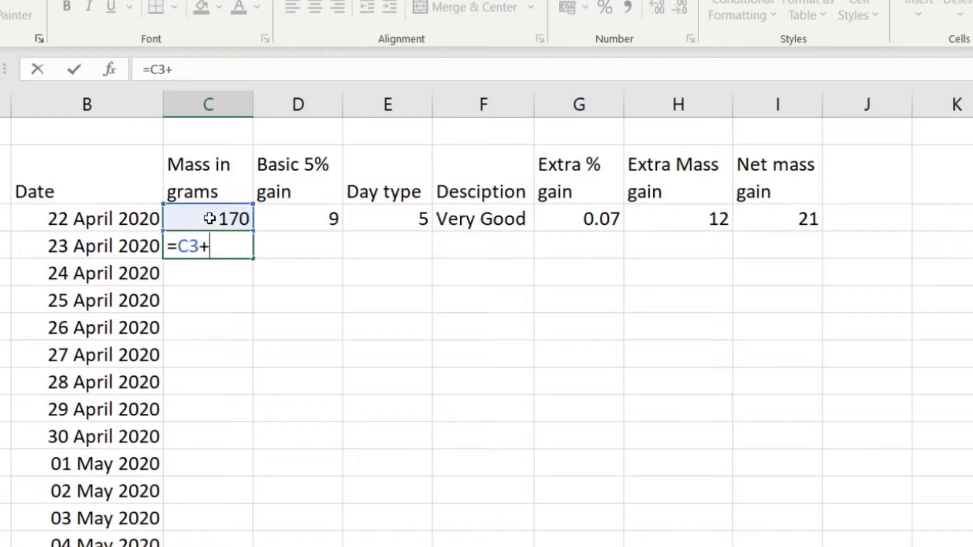
{"action": "left_click", "coordinate": [768, 218]}
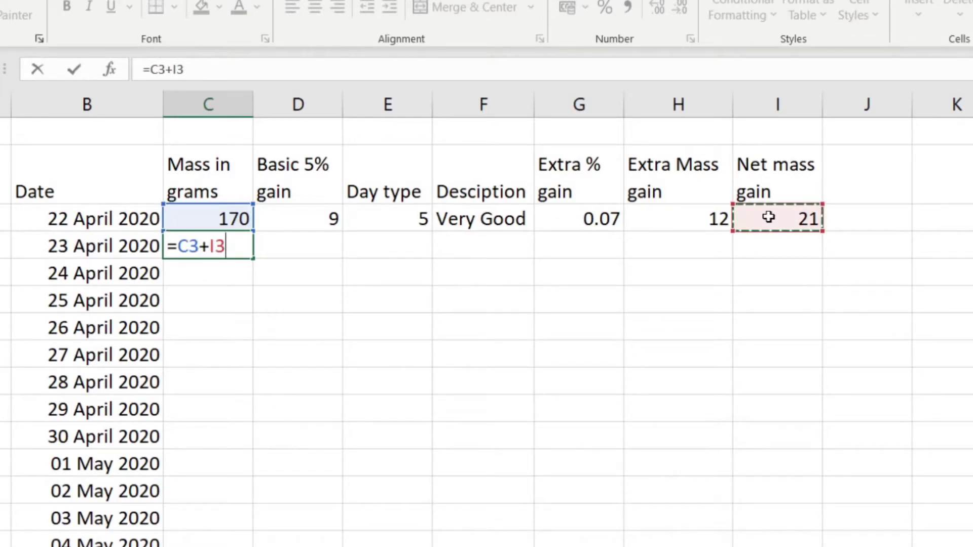
{"action": "key", "text": "Return"}
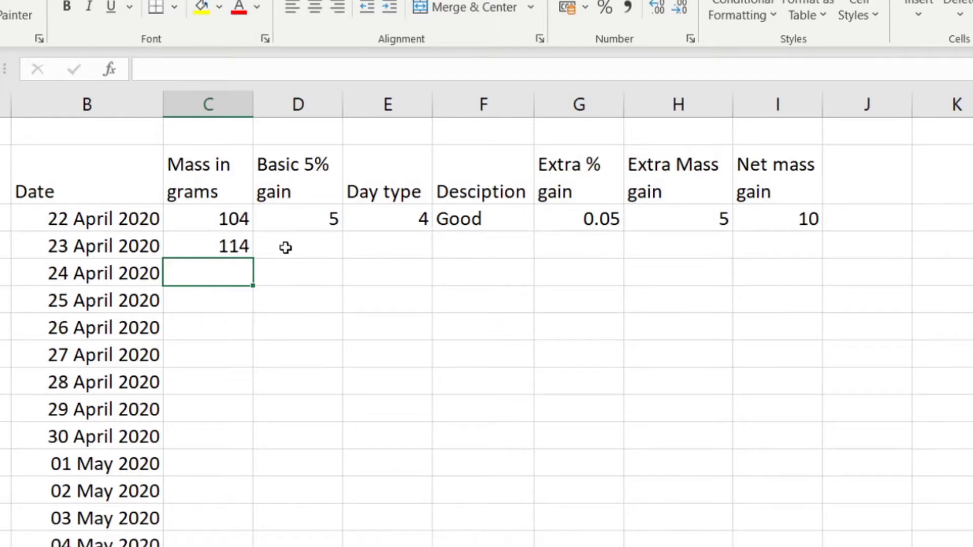
Fill the row 3 formulas from basic gain to net mass gain (D3:I3) down into row 4
{"action": "left_click", "coordinate": [289, 223]}
{"action": "left_click", "coordinate": [363, 218]}
{"action": "left_click", "coordinate": [463, 215]}
{"action": "left_click", "coordinate": [578, 219]}
{"action": "left_click", "coordinate": [693, 214]}
{"action": "key", "text": "Right"}
{"action": "left_click", "coordinate": [297, 219]}
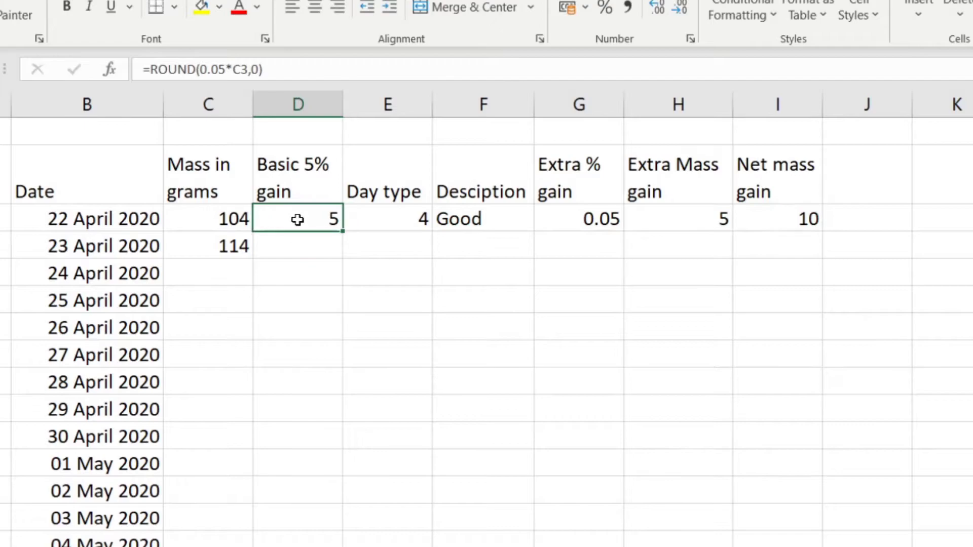
{"action": "left_click_drag", "start_coordinate": [298, 220], "coordinate": [776, 220]}
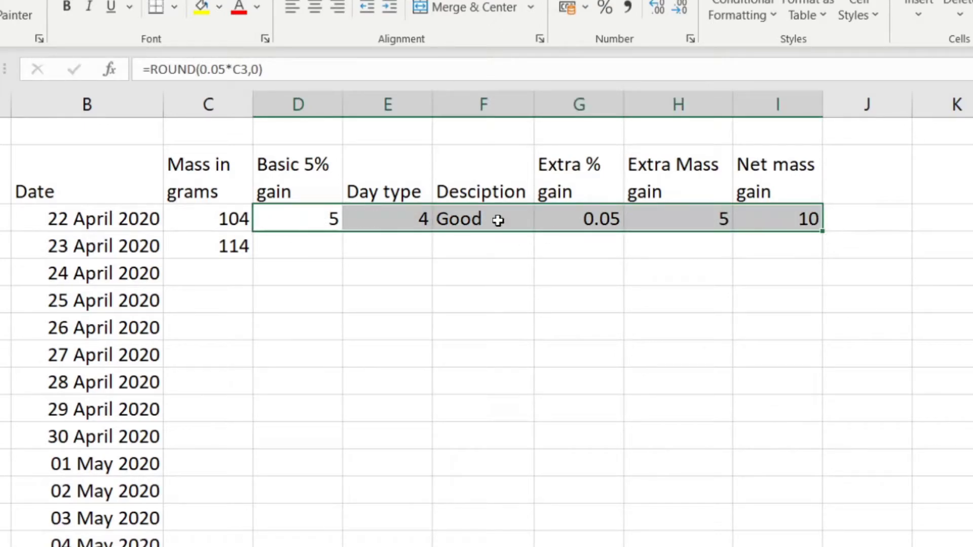
{"action": "left_click_drag", "start_coordinate": [823, 232], "coordinate": [822, 251]}
{"action": "left_click", "coordinate": [403, 316]}
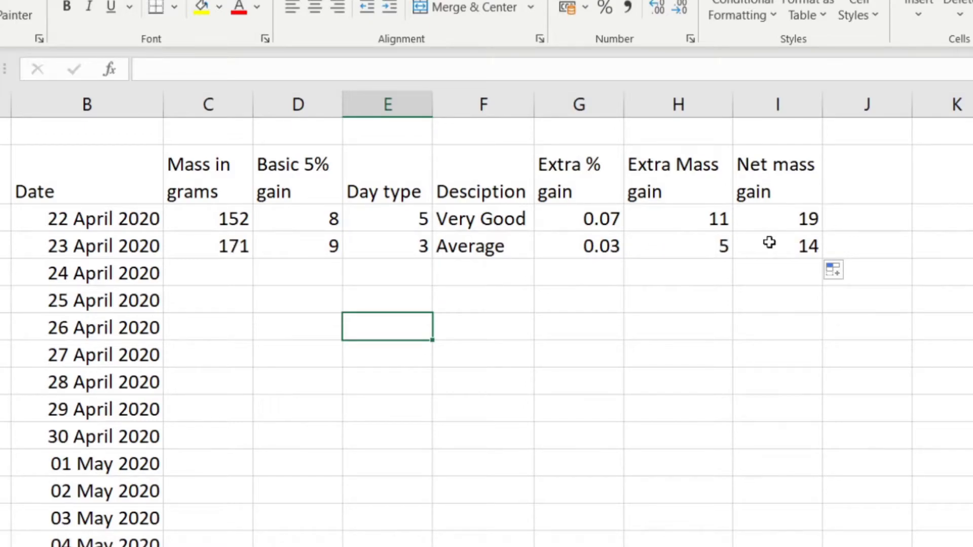
Check which cells the C4 mass formula refers to and fill C4:I4 down to row 18 for 07 May 2020
{"action": "left_click", "coordinate": [221, 247]}
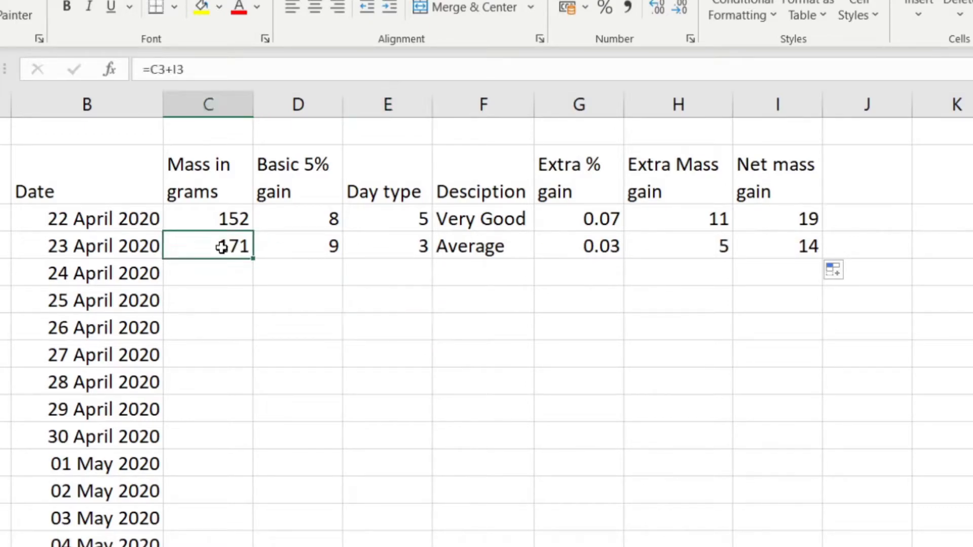
{"action": "left_click", "coordinate": [158, 69]}
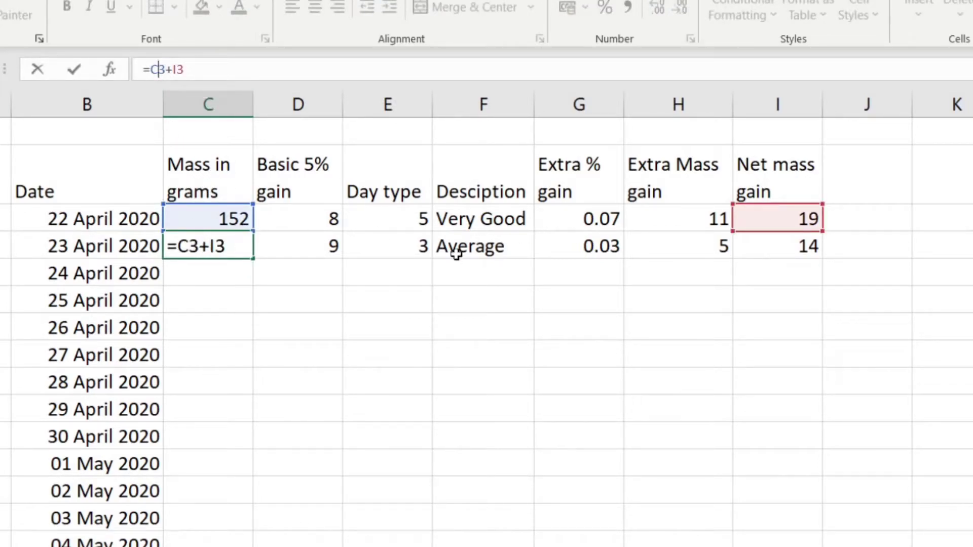
{"action": "key", "text": "Return"}
{"action": "left_click_drag", "start_coordinate": [210, 246], "coordinate": [781, 546]}
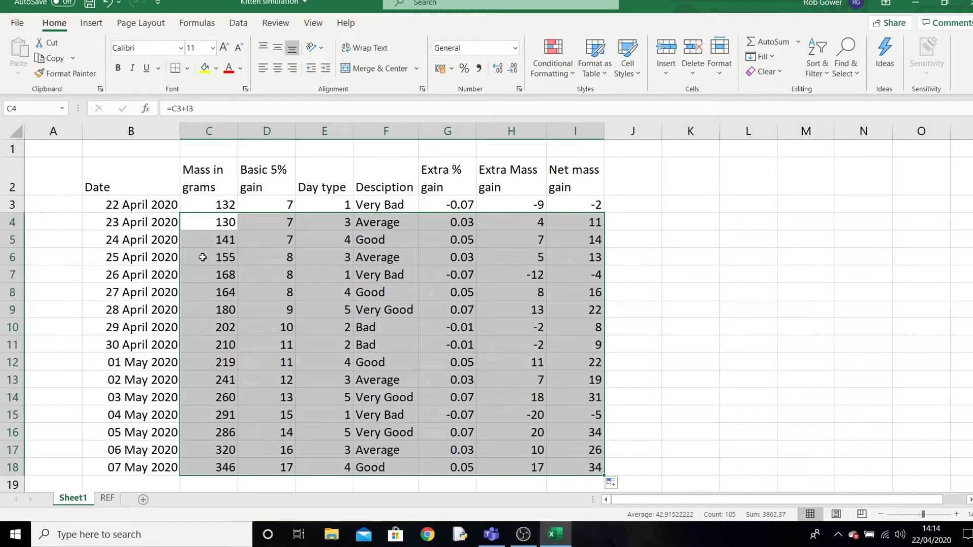
Examine the 23 April row's formulas from the mass across to the net mass gain
{"action": "left_click", "coordinate": [189, 227]}
{"action": "left_click", "coordinate": [271, 223]}
{"action": "left_click", "coordinate": [319, 222]}
{"action": "left_click", "coordinate": [386, 223]}
{"action": "left_click", "coordinate": [430, 223]}
{"action": "left_click", "coordinate": [591, 226]}
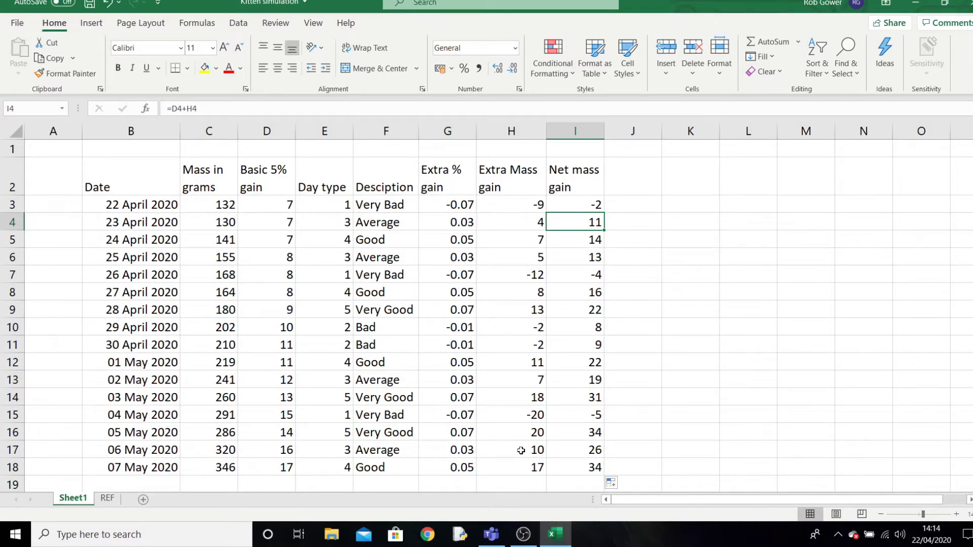
Set up a table from the range B2:I18 with the option for table headers kept on
{"action": "left_click_drag", "start_coordinate": [572, 465], "coordinate": [133, 174]}
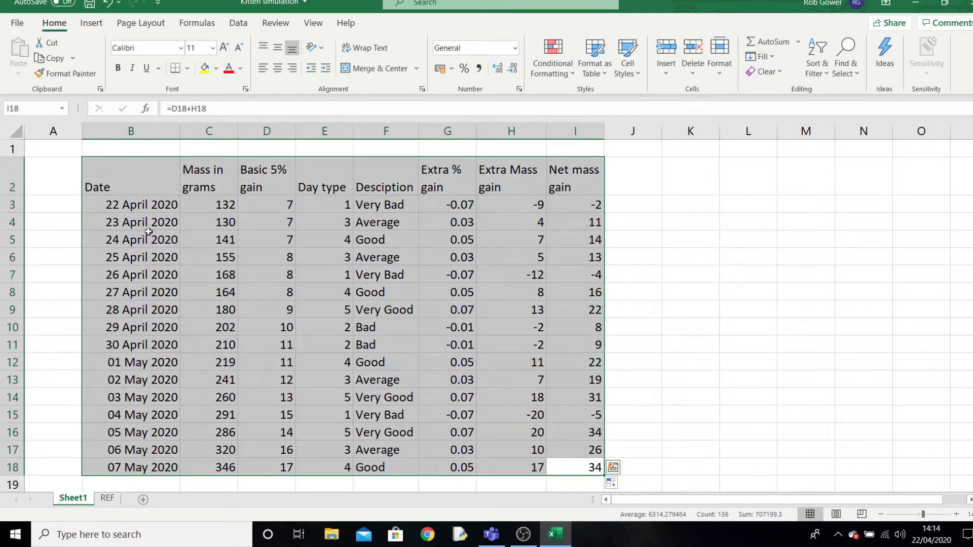
{"action": "left_click", "coordinate": [91, 23]}
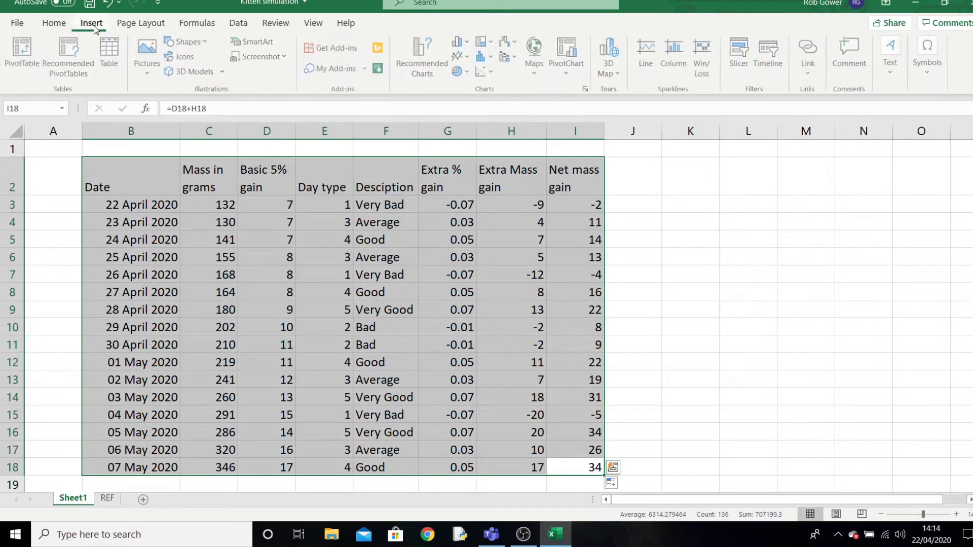
{"action": "left_click", "coordinate": [114, 51]}
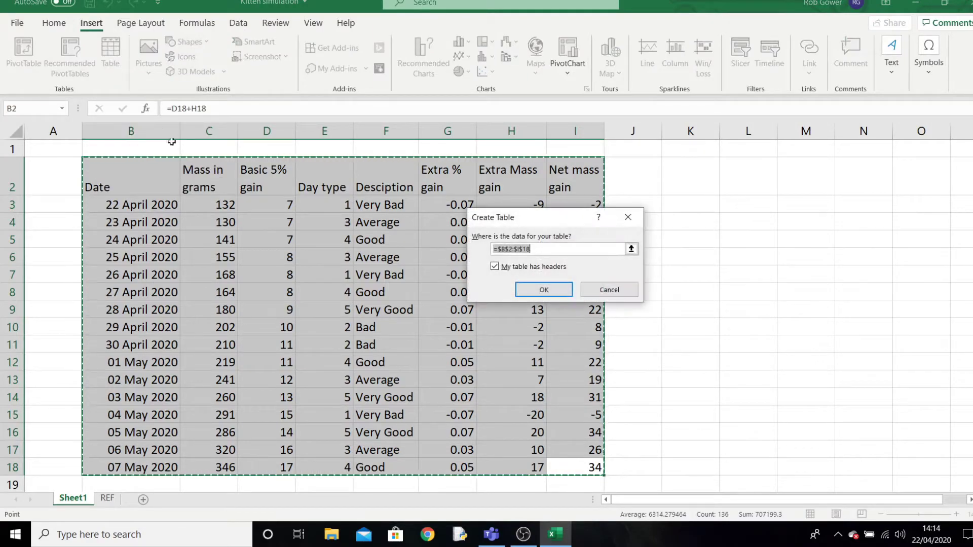
{"action": "left_click", "coordinate": [496, 267]}
{"action": "left_click", "coordinate": [496, 267]}
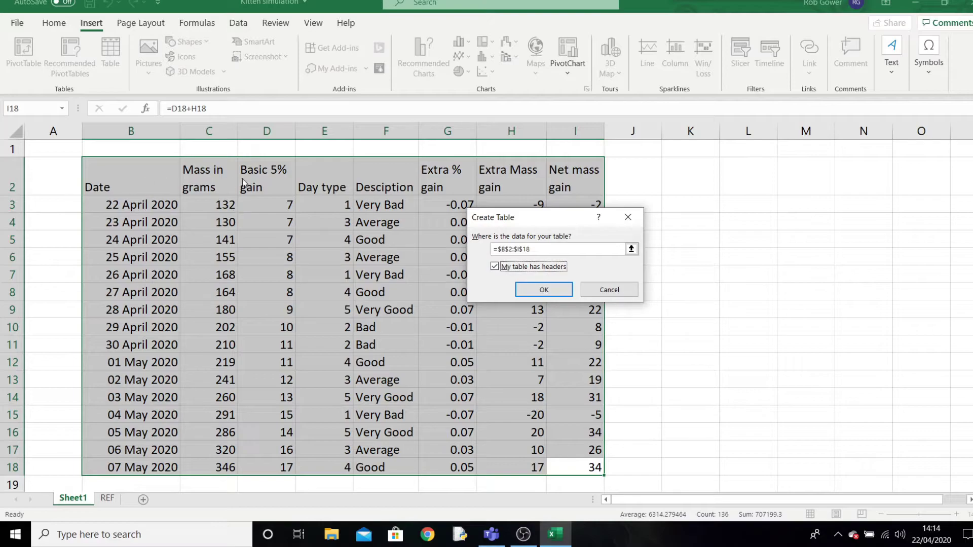
Convert the range B2:I18 into a table with headers and give it a blue style with banded rows
{"action": "left_click", "coordinate": [543, 292]}
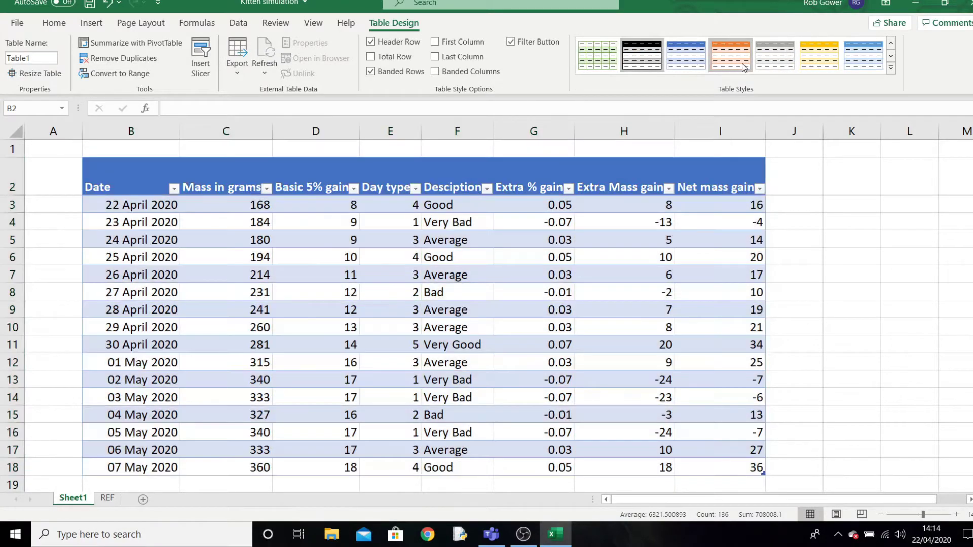
{"action": "left_click", "coordinate": [774, 55]}
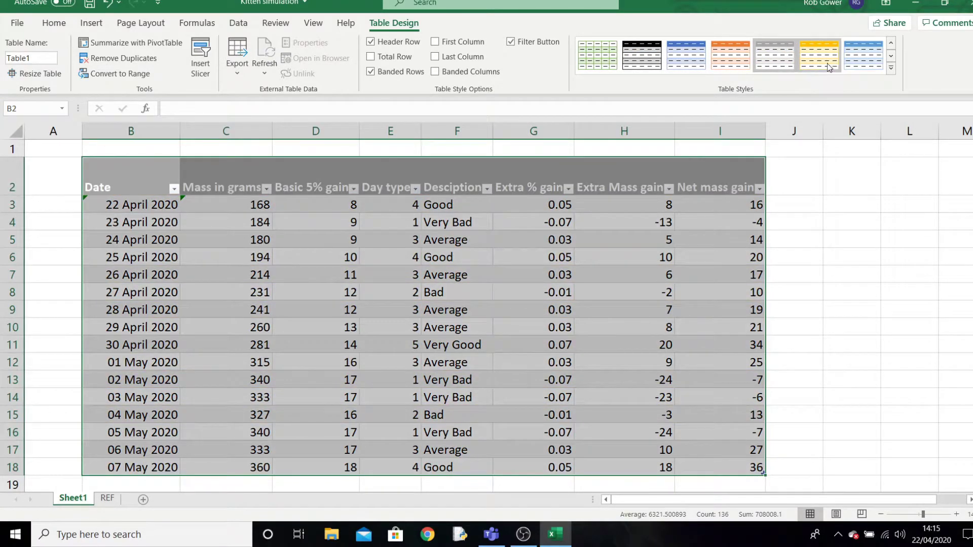
{"action": "left_click", "coordinate": [855, 65]}
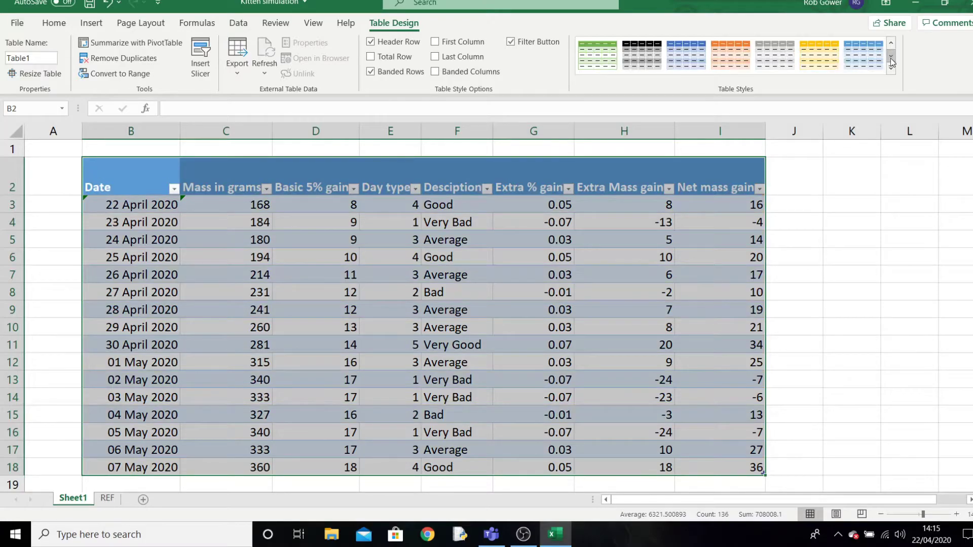
{"action": "left_click", "coordinate": [775, 61]}
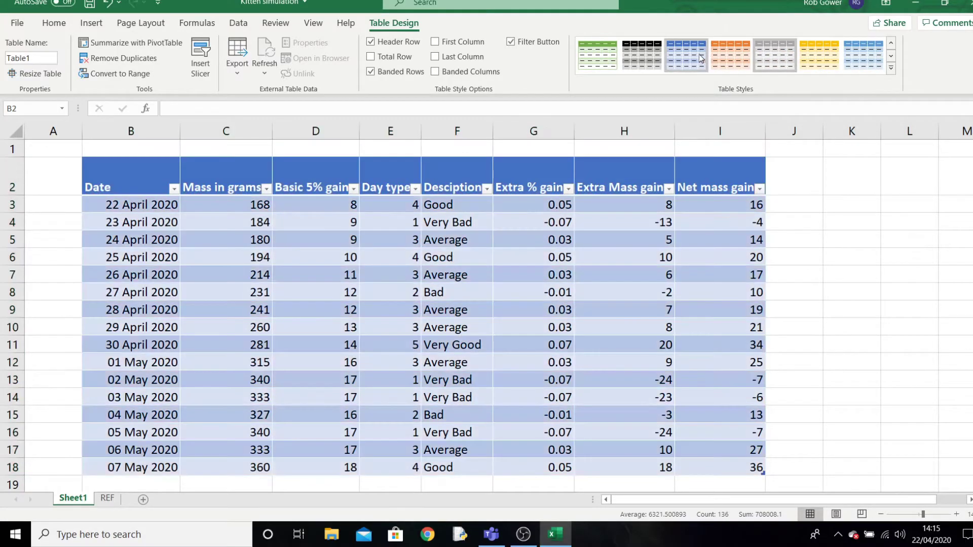
{"action": "left_click", "coordinate": [688, 58]}
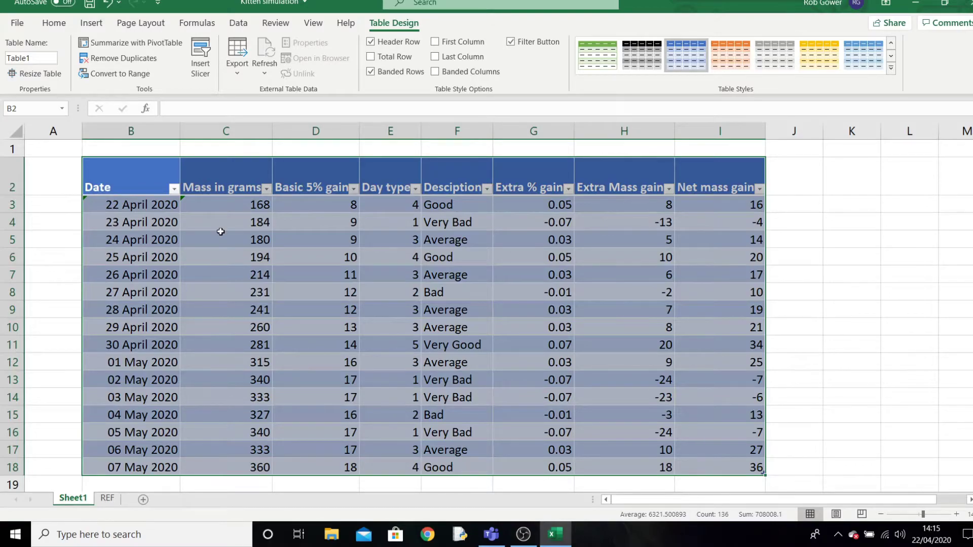
Narrow the Basic 5% gain, Day type, Extra % gain, Extra Mass gain and Net mass gain columns so their headings wrap onto two lines
{"action": "left_click", "coordinate": [213, 178]}
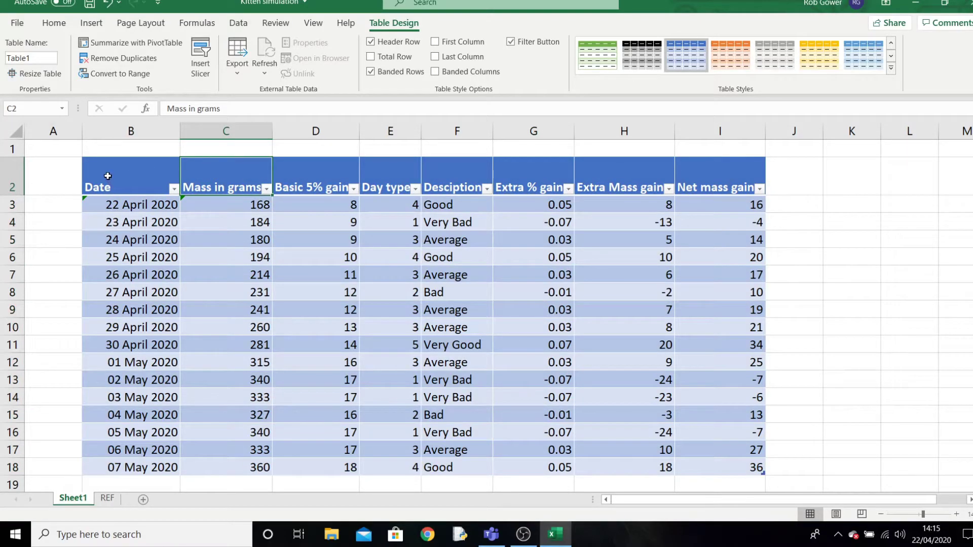
{"action": "left_click_drag", "start_coordinate": [104, 178], "coordinate": [260, 173]}
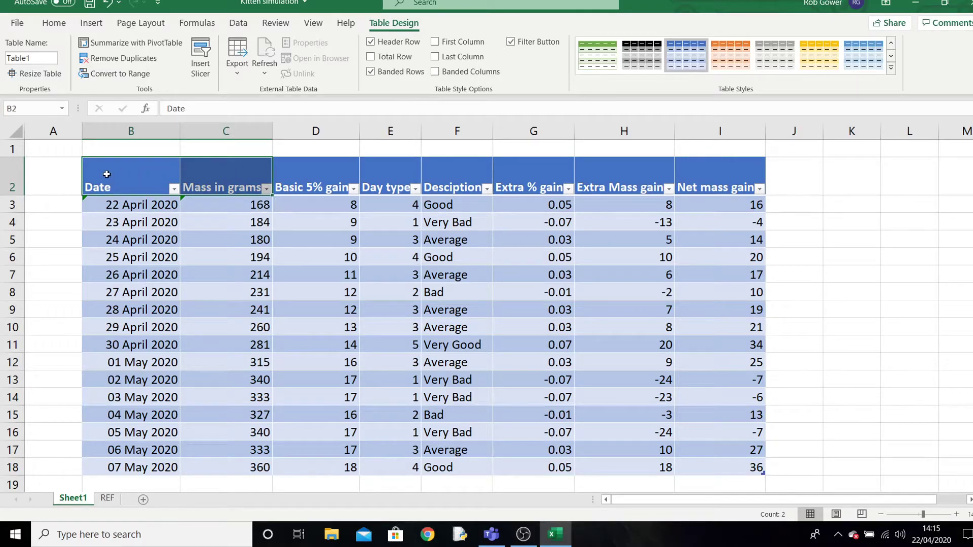
{"action": "left_click", "coordinate": [25, 180]}
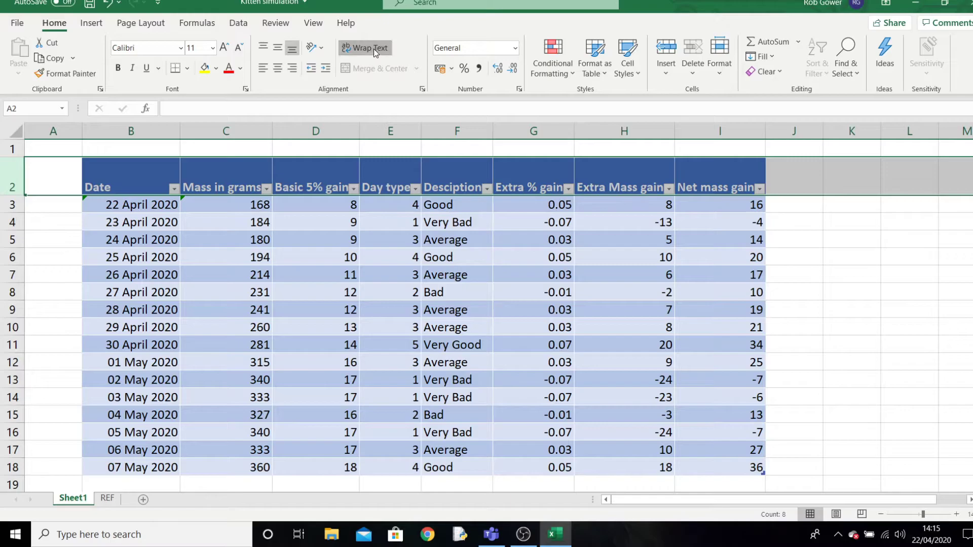
{"action": "left_click_drag", "start_coordinate": [361, 130], "coordinate": [341, 131]}
{"action": "left_click_drag", "start_coordinate": [402, 131], "coordinate": [392, 130]}
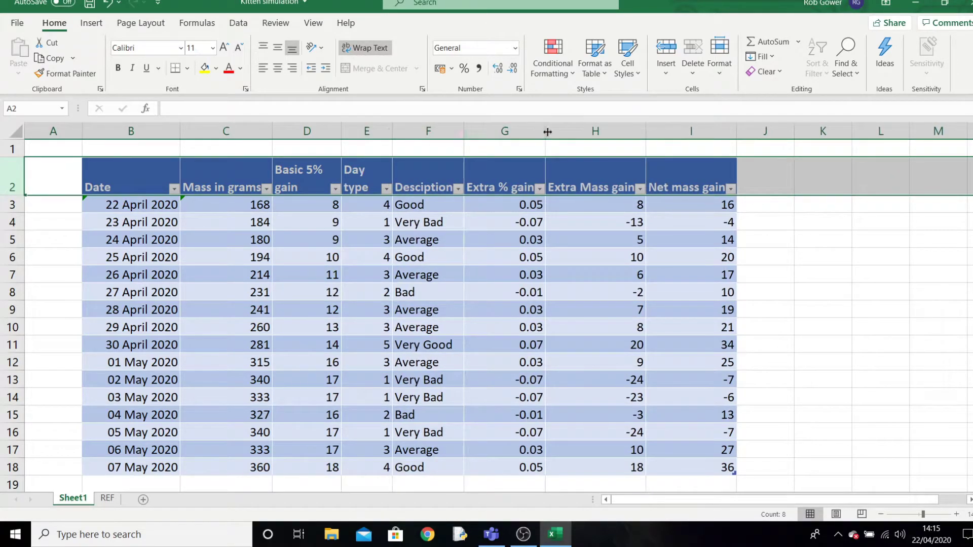
{"action": "left_click_drag", "start_coordinate": [545, 131], "coordinate": [516, 131]}
{"action": "left_click_drag", "start_coordinate": [617, 131], "coordinate": [580, 131]}
{"action": "left_click_drag", "start_coordinate": [671, 131], "coordinate": [652, 128]}
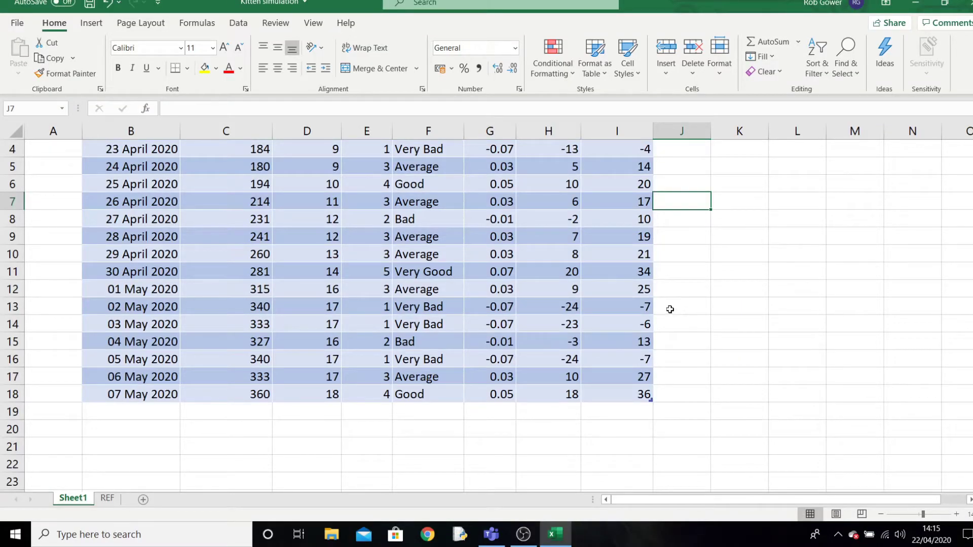
Try to enter the label Average in H19 directly below the table, undo the table expansion and clear the cell
{"action": "scroll", "coordinate": [676, 315], "scroll_direction": "up", "scroll_amount": 1}
{"action": "scroll", "coordinate": [679, 319], "scroll_direction": "down", "scroll_amount": 1}
{"action": "scroll", "coordinate": [629, 414], "scroll_direction": "up", "scroll_amount": 1}
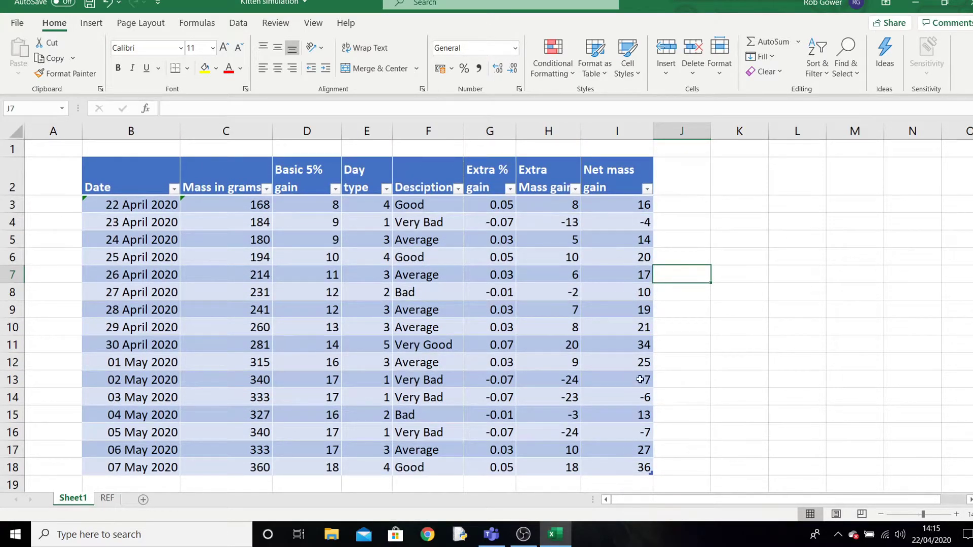
{"action": "scroll", "coordinate": [640, 383], "scroll_direction": "down", "scroll_amount": 1}
{"action": "left_click", "coordinate": [557, 413]}
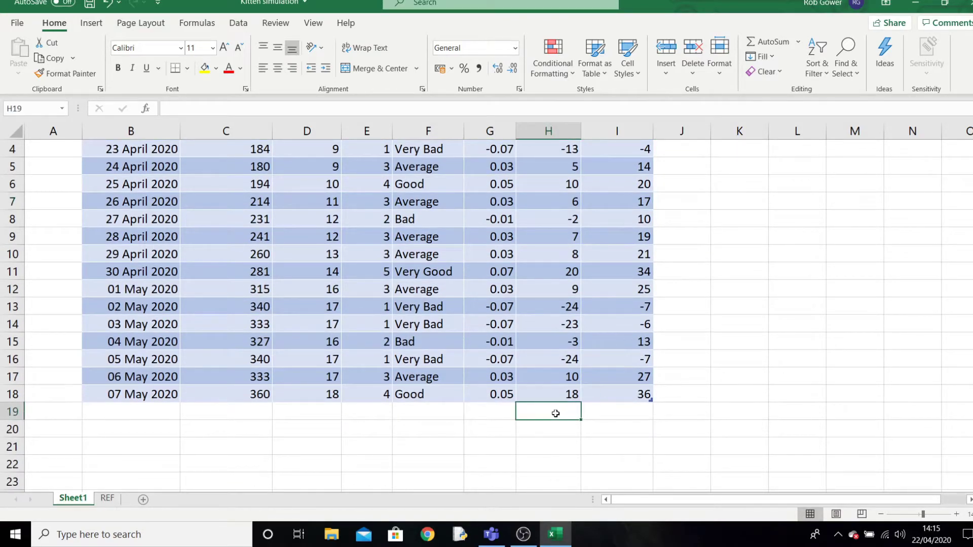
{"action": "type", "text": "Average"}
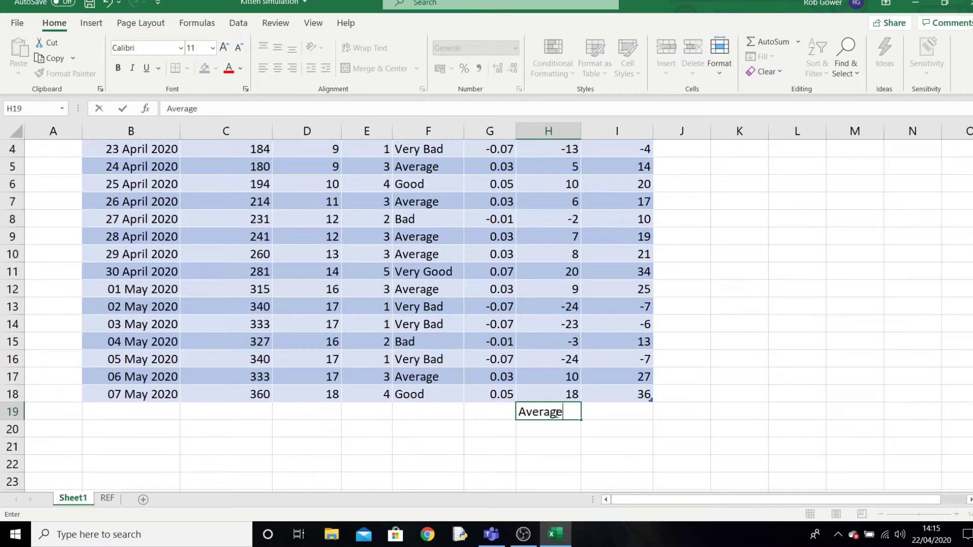
{"action": "key", "text": "Tab"}
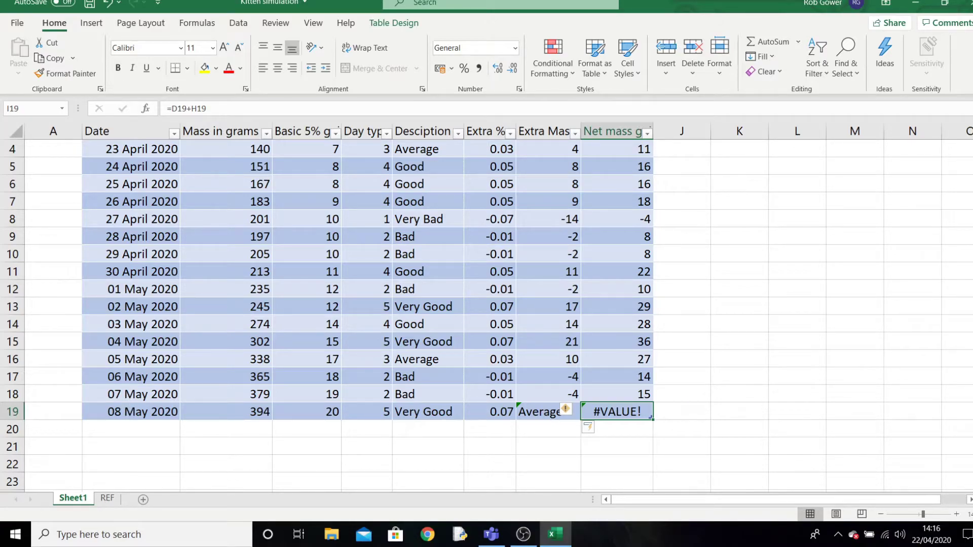
{"action": "left_click", "coordinate": [109, 5]}
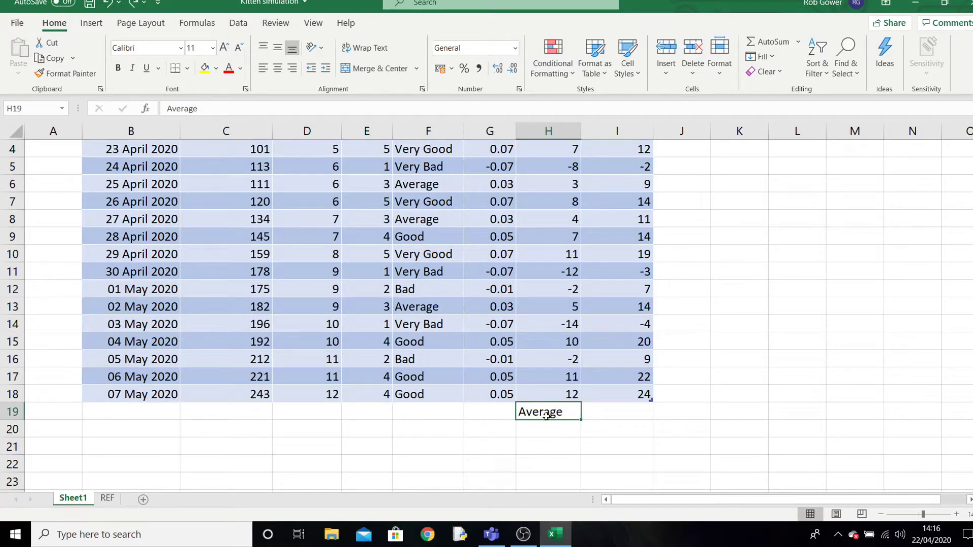
{"action": "key", "text": "Delete"}
Retry the Average label in H19, undo the automatic table row and delete the label again
{"action": "left_click", "coordinate": [577, 442]}
{"action": "left_click", "coordinate": [572, 411]}
{"action": "type", "text": "Average"}
{"action": "key", "text": "Return"}
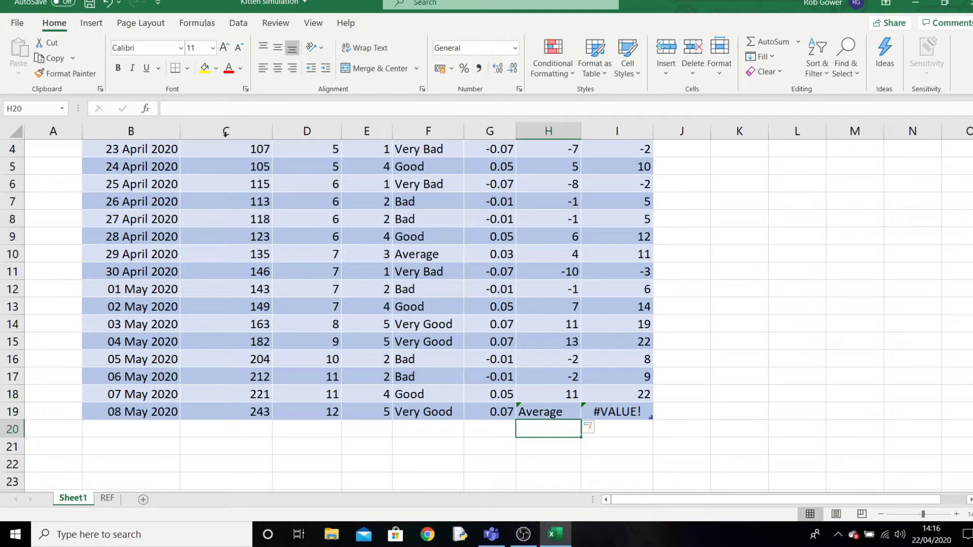
{"action": "left_click", "coordinate": [106, 4]}
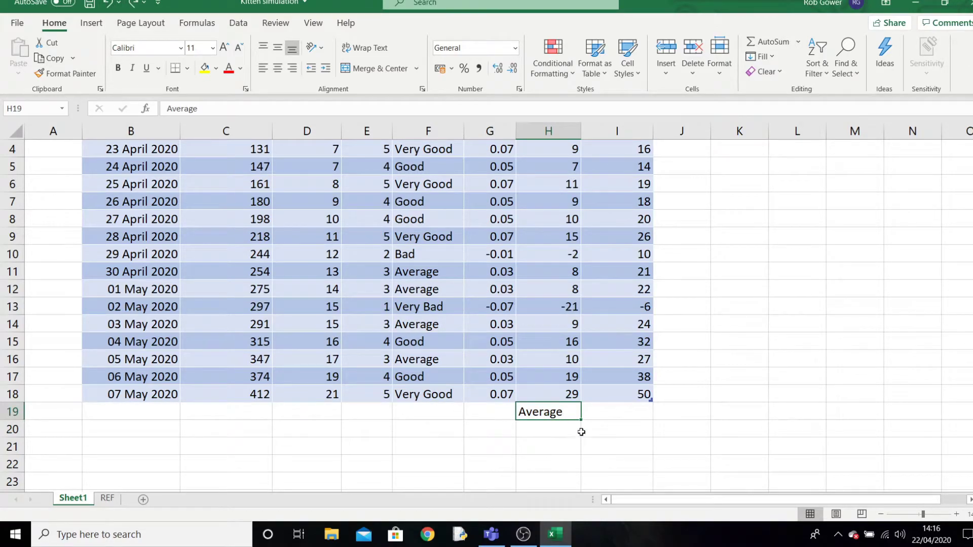
{"action": "key", "text": "Delete"}
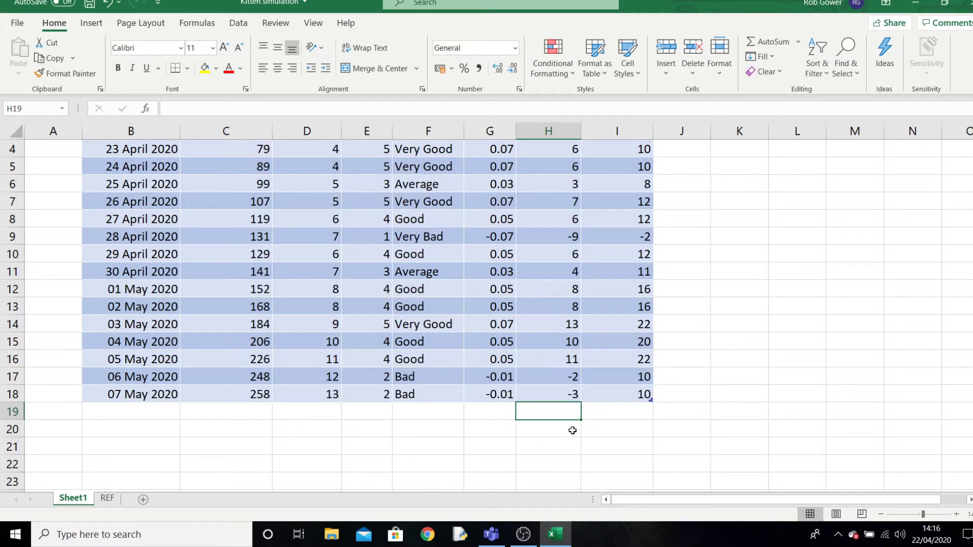
Try to total the Net mass gain column in I19 with AutoSum, and undo the added total
{"action": "left_click", "coordinate": [602, 415]}
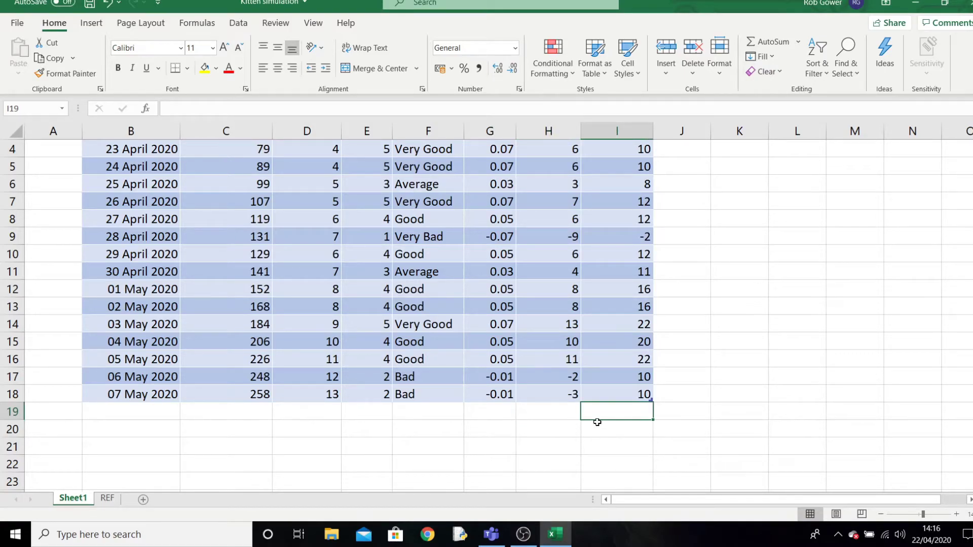
{"action": "left_click", "coordinate": [762, 43]}
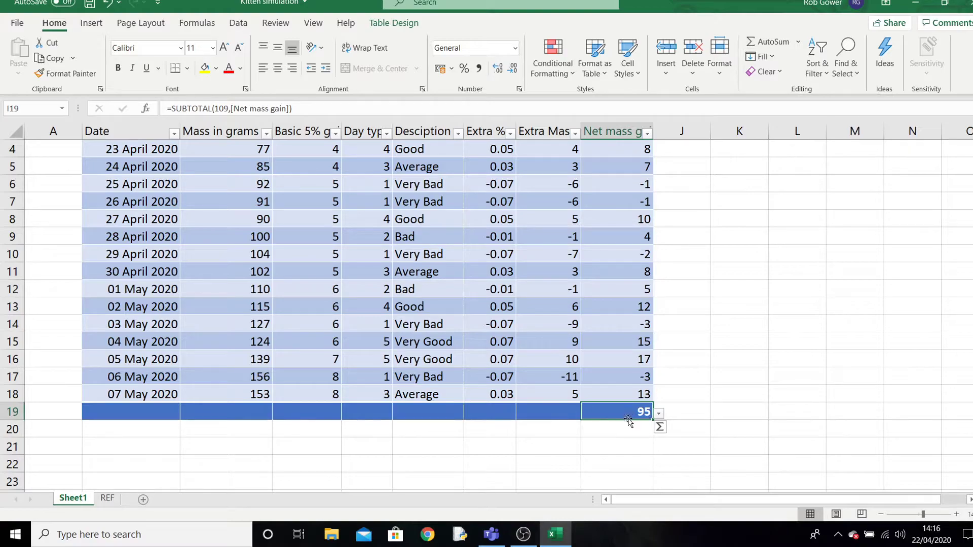
{"action": "scroll", "coordinate": [632, 208], "scroll_direction": "up", "scroll_amount": 1}
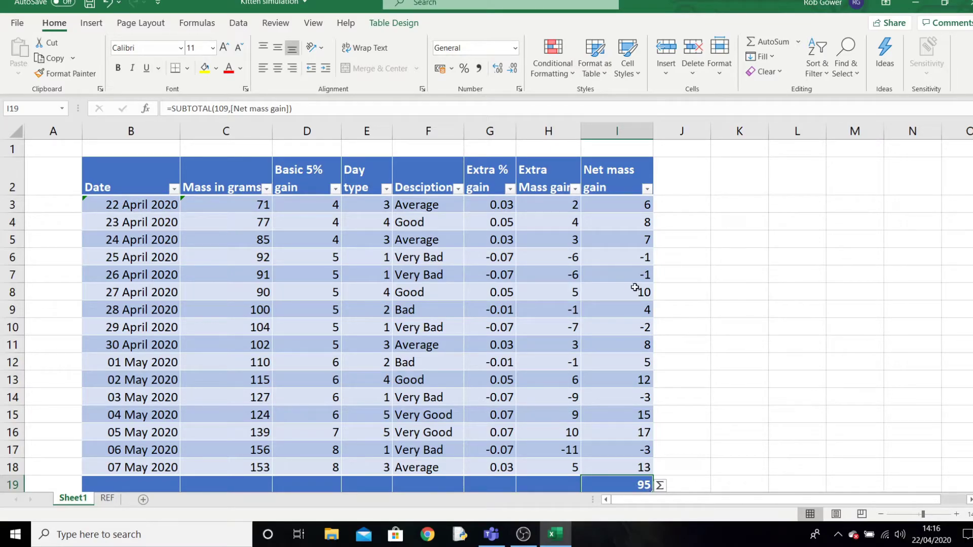
{"action": "left_click", "coordinate": [104, 6]}
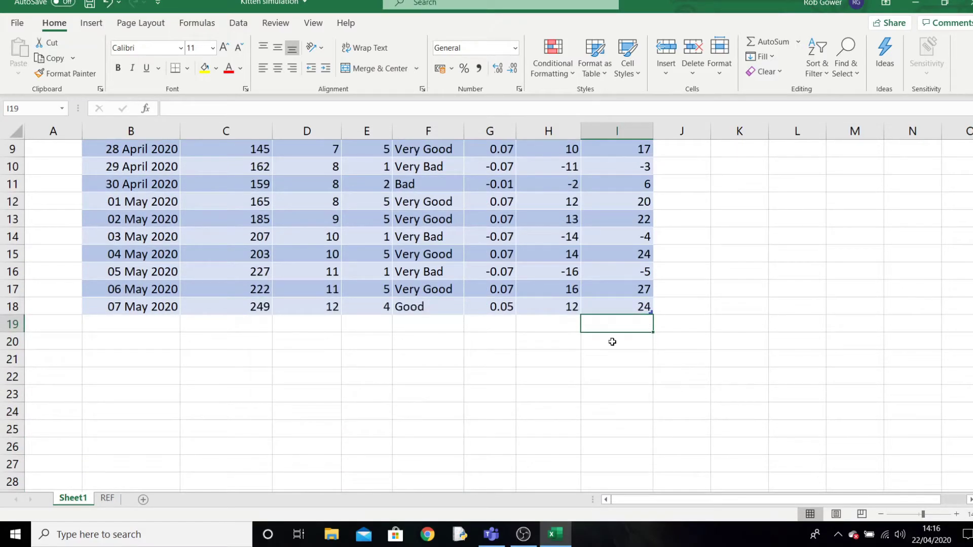
Enter the label Average in H20, leaving a blank row between it and the table
{"action": "left_click", "coordinate": [614, 341]}
{"action": "left_click", "coordinate": [558, 342]}
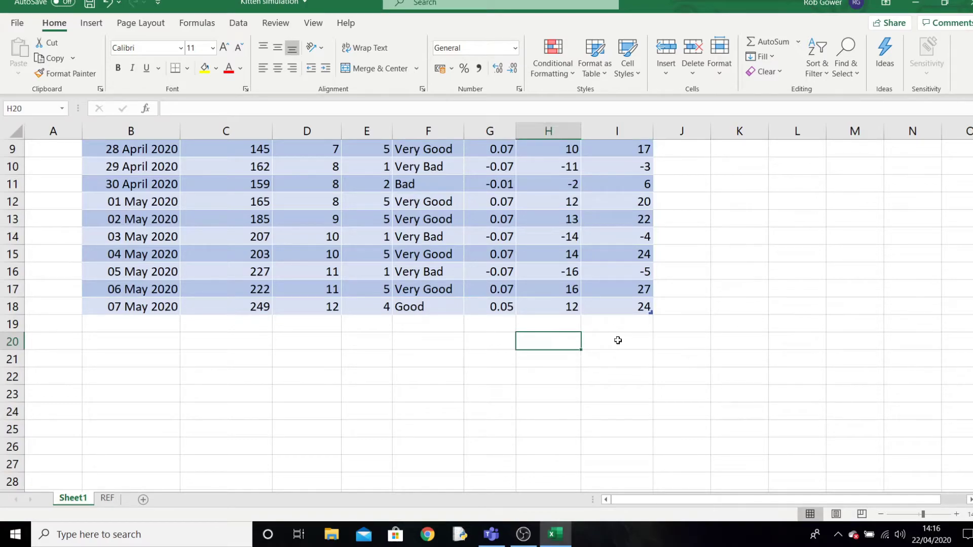
{"action": "type", "text": "Average"}
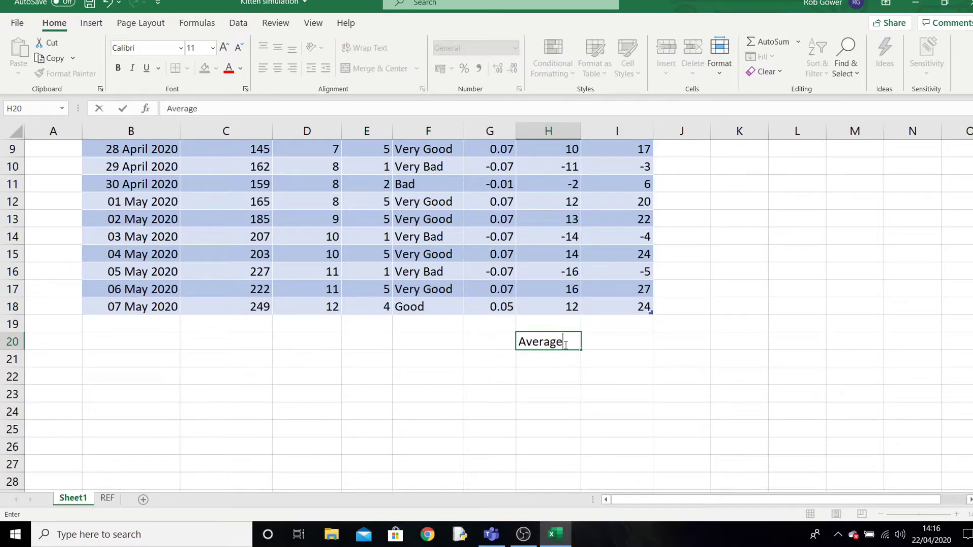
{"action": "key", "text": "Tab"}
{"action": "type", "text": "=m"}
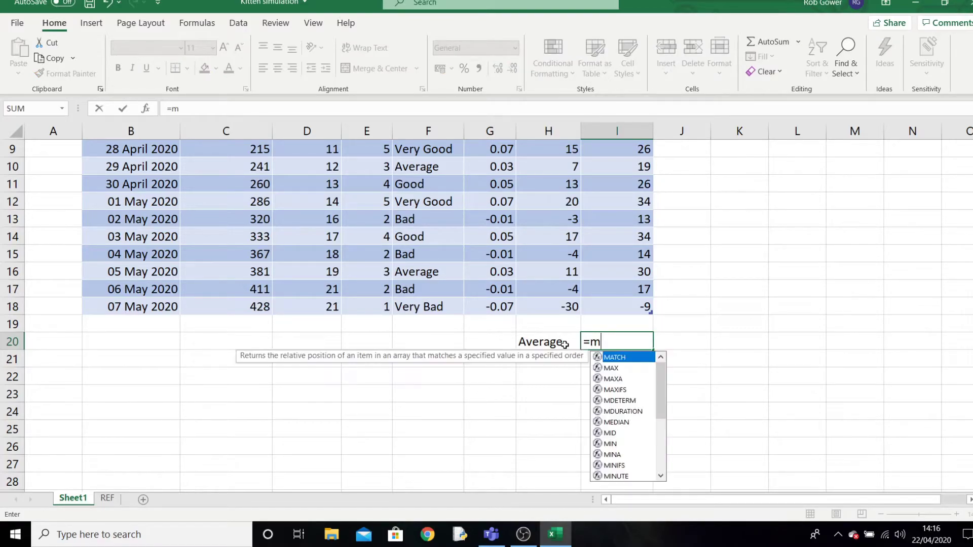
{"action": "type", "text": "ea"}
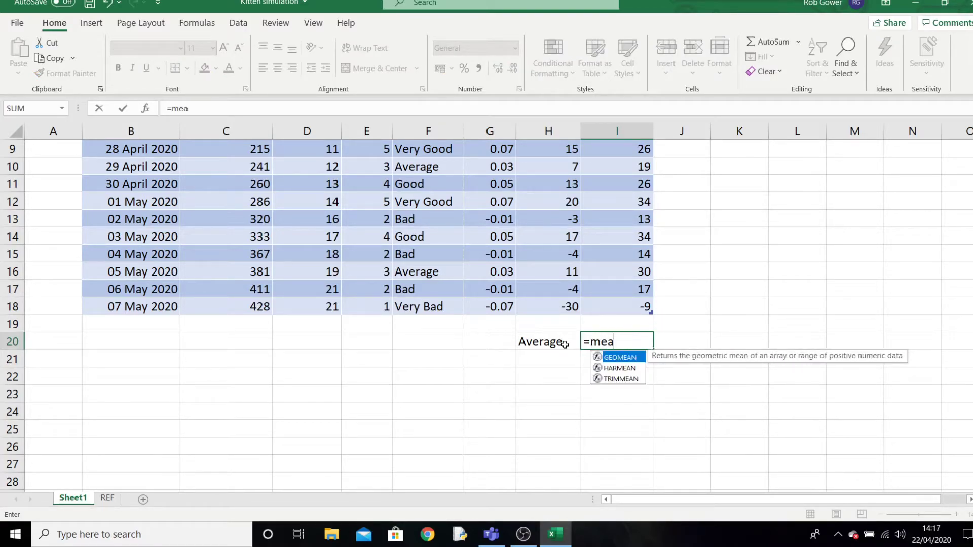
{"action": "key", "text": "Escape"}
{"action": "key", "text": "Escape"}
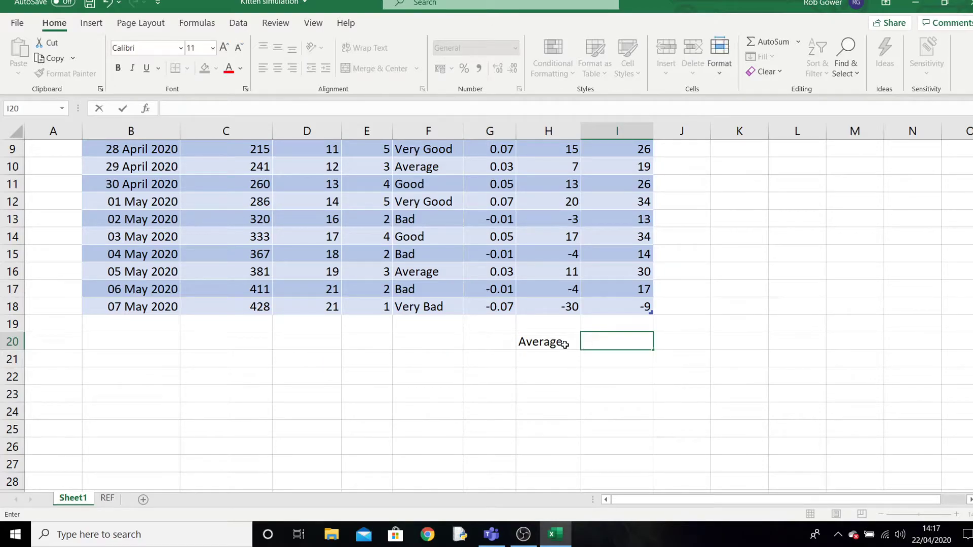
Calculate the average of the table's Net mass gain column in I20 with =AVERAGE(Table1[Net mass gain])
{"action": "type", "text": "=average"}
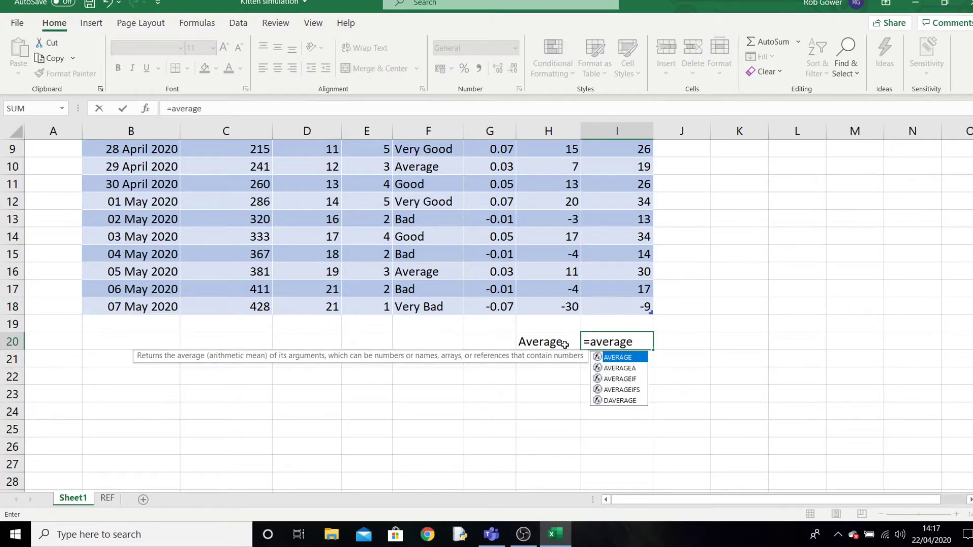
{"action": "type", "text": "("}
{"action": "scroll", "coordinate": [623, 342], "scroll_direction": "up", "scroll_amount": 3}
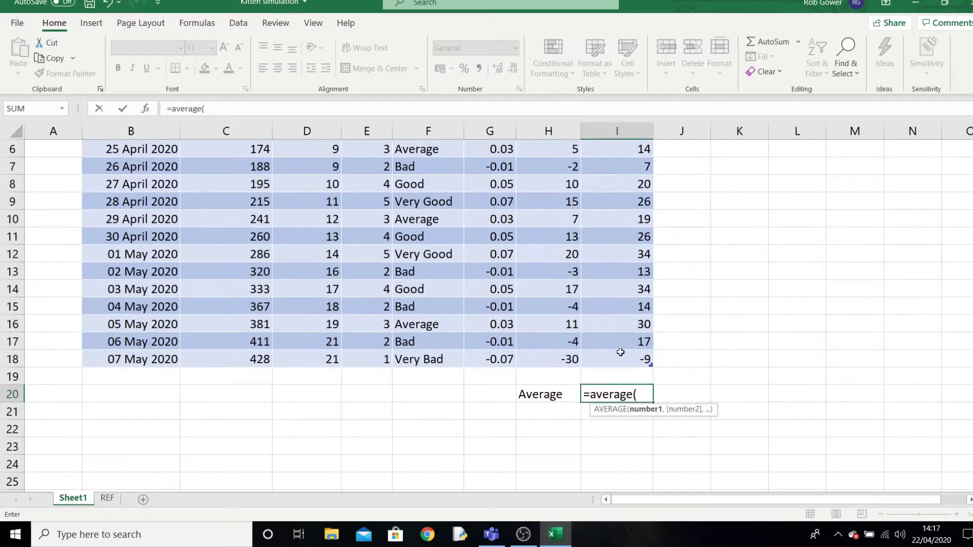
{"action": "left_click_drag", "start_coordinate": [615, 204], "coordinate": [630, 466]}
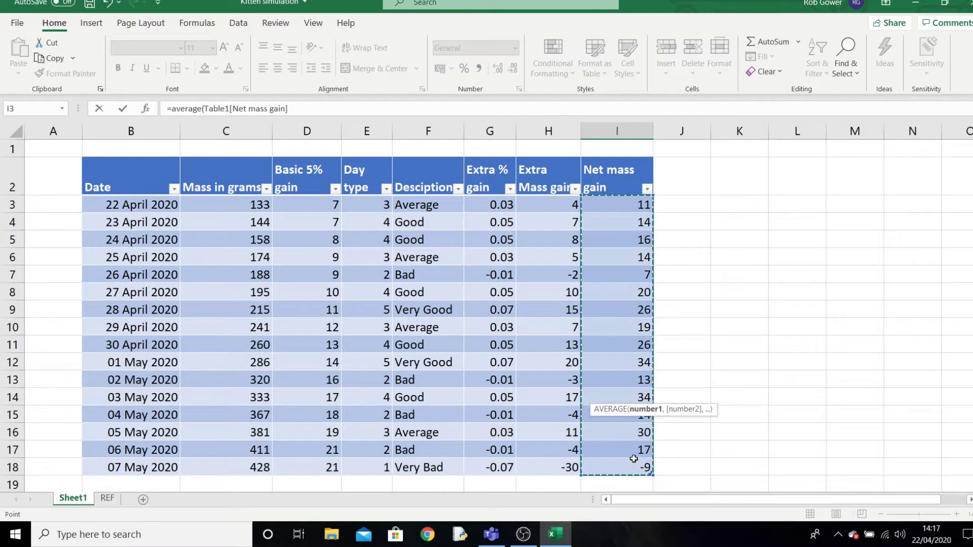
{"action": "scroll", "coordinate": [717, 424], "scroll_direction": "down", "scroll_amount": 2}
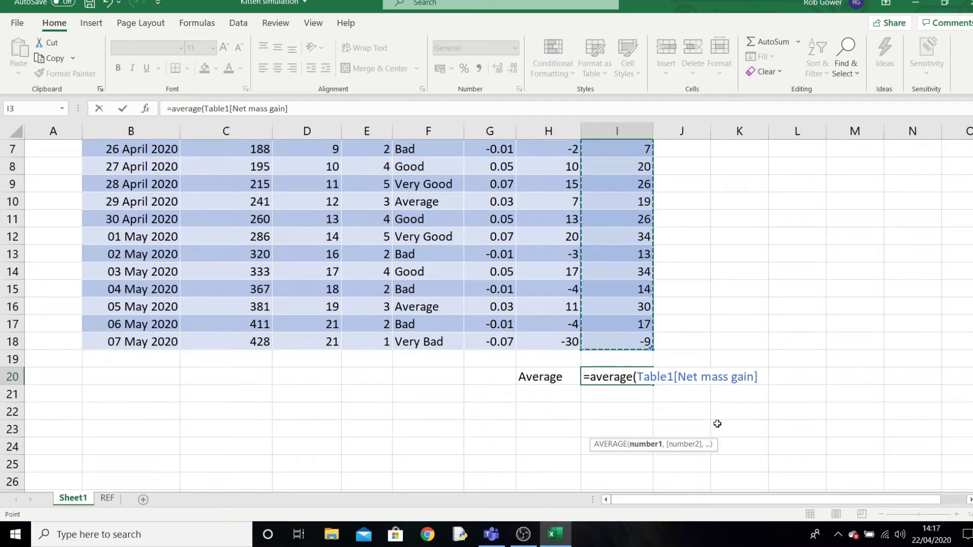
{"action": "key", "text": "Return"}
{"action": "scroll", "coordinate": [695, 418], "scroll_direction": "up", "scroll_amount": 2}
{"action": "scroll", "coordinate": [667, 398], "scroll_direction": "down", "scroll_amount": 2}
{"action": "scroll", "coordinate": [667, 397], "scroll_direction": "up", "scroll_amount": 1}
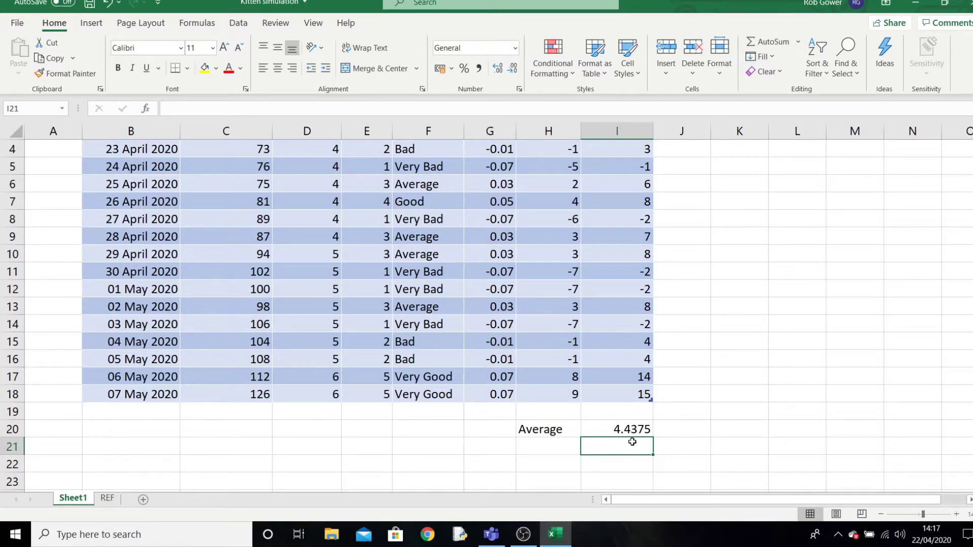
Format the average in I20 to show one decimal place
{"action": "left_click", "coordinate": [646, 427]}
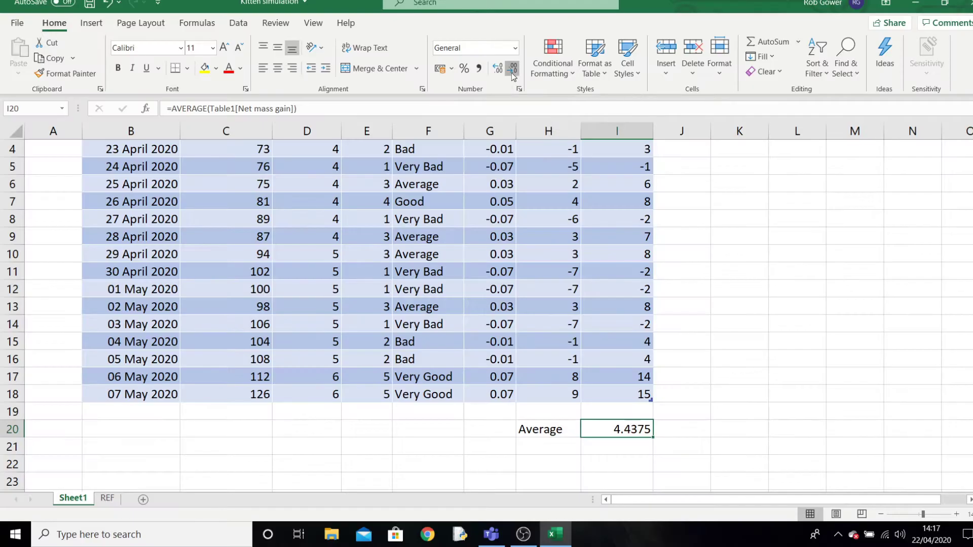
{"action": "left_click", "coordinate": [553, 167]}
{"action": "left_click", "coordinate": [513, 74]}
{"action": "left_click", "coordinate": [515, 73]}
{"action": "left_click", "coordinate": [499, 71]}
{"action": "left_click", "coordinate": [500, 71]}
{"action": "left_click", "coordinate": [499, 71]}
{"action": "left_click", "coordinate": [499, 71]}
{"action": "left_click", "coordinate": [500, 72]}
{"action": "left_click", "coordinate": [514, 72]}
{"action": "left_click", "coordinate": [514, 73]}
{"action": "left_click", "coordinate": [514, 73]}
{"action": "left_click", "coordinate": [514, 72]}
{"action": "left_click", "coordinate": [513, 73]}
Extend the label in H20 to read Average (mean)
{"action": "left_click", "coordinate": [565, 437]}
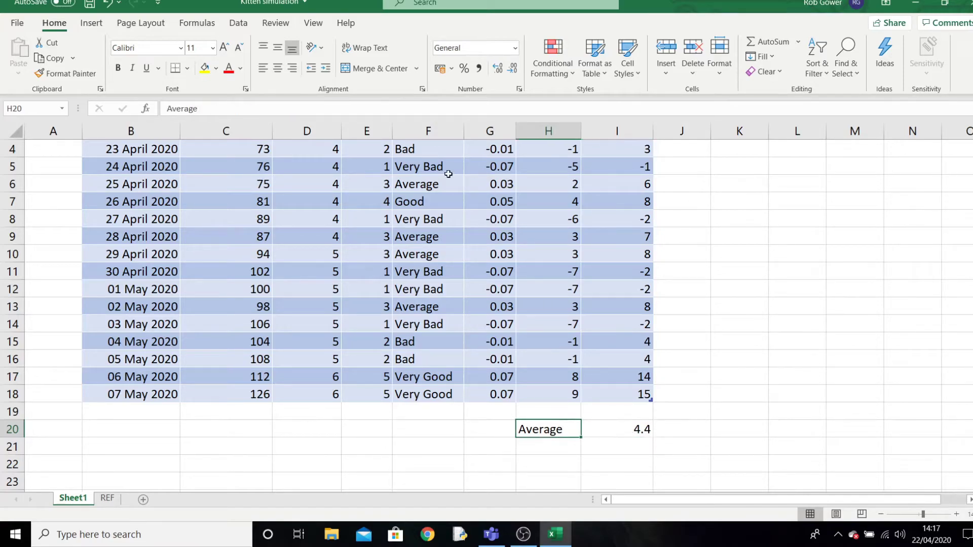
{"action": "left_click", "coordinate": [383, 114]}
{"action": "type", "text": "(mean"}
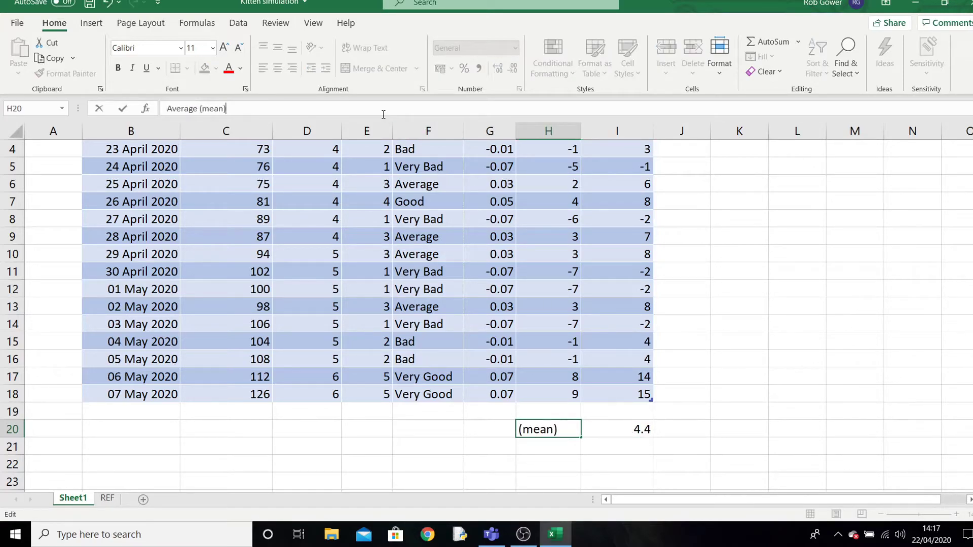
{"action": "type", "text": ")"}
{"action": "left_click", "coordinate": [548, 448]}
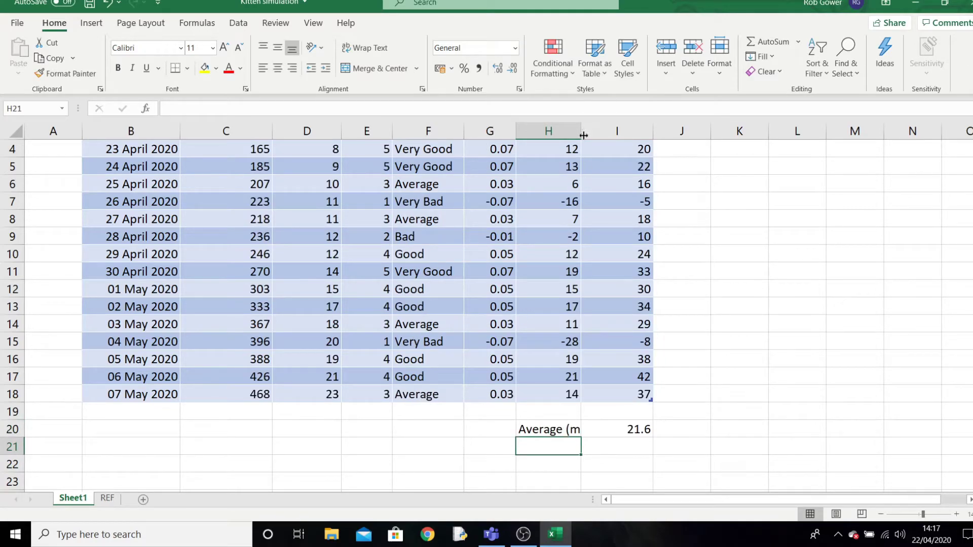
Widen column H slightly and wrap the text of the Average (mean) label in H20
{"action": "mouse_move", "coordinate": [587, 126]}
{"action": "left_mouse_down"}
{"action": "mouse_move", "coordinate": [597, 127]}
{"action": "mouse_move", "coordinate": [588, 127]}
{"action": "left_mouse_up"}
{"action": "double_click", "coordinate": [543, 429]}
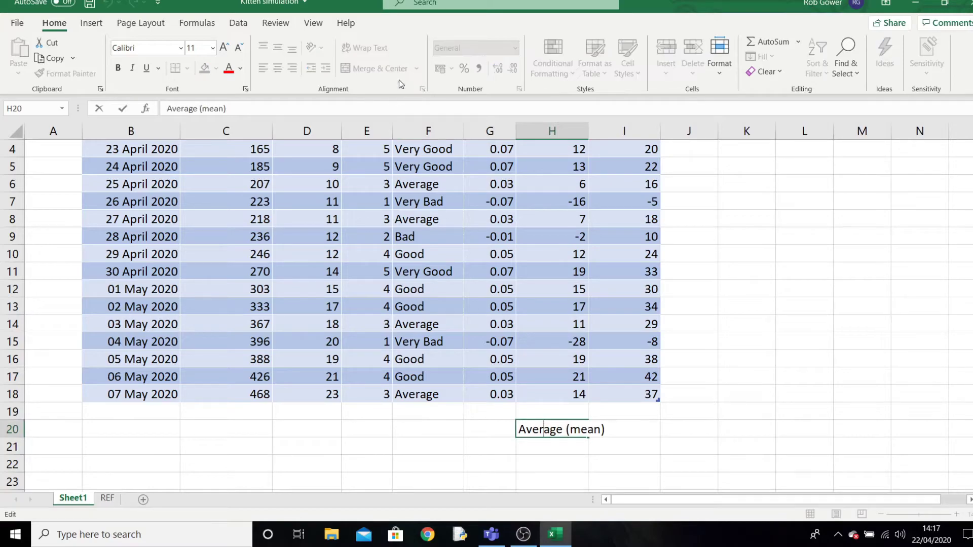
{"action": "left_click", "coordinate": [589, 460]}
{"action": "left_click", "coordinate": [564, 431]}
{"action": "left_click", "coordinate": [380, 49]}
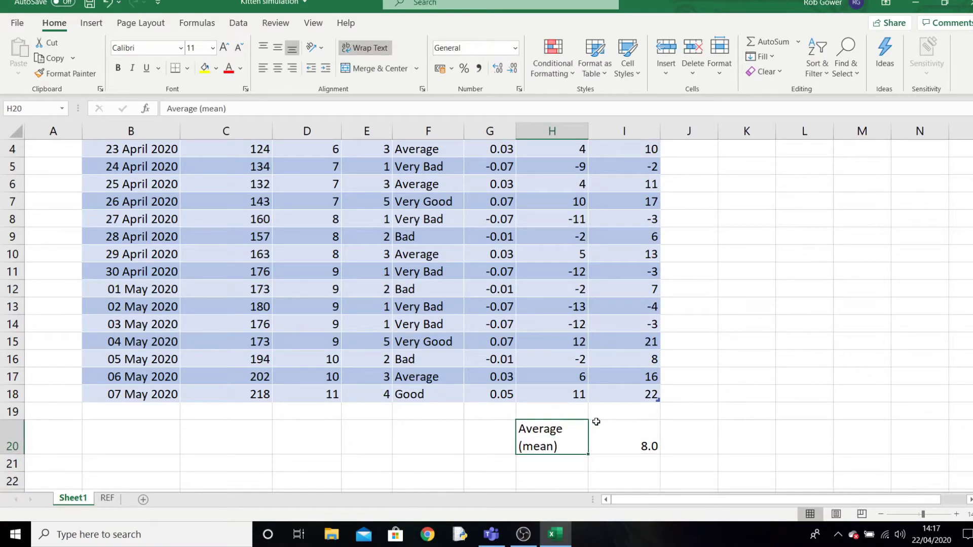
Try to calculate the median of the Net mass gain column in H21, and undo the formula
{"action": "scroll", "coordinate": [583, 408], "scroll_direction": "down", "scroll_amount": 1}
{"action": "left_click", "coordinate": [587, 410]}
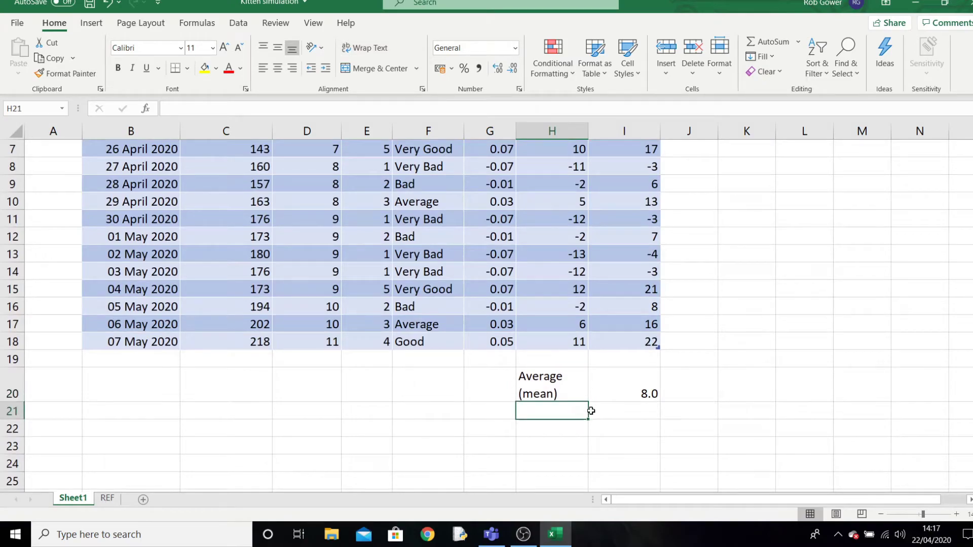
{"action": "type", "text": "="}
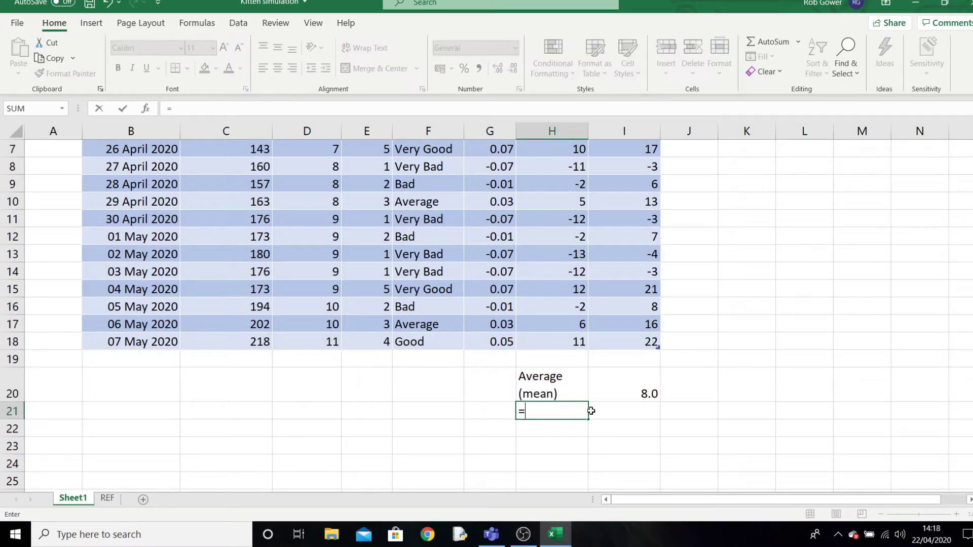
{"action": "type", "text": "median"}
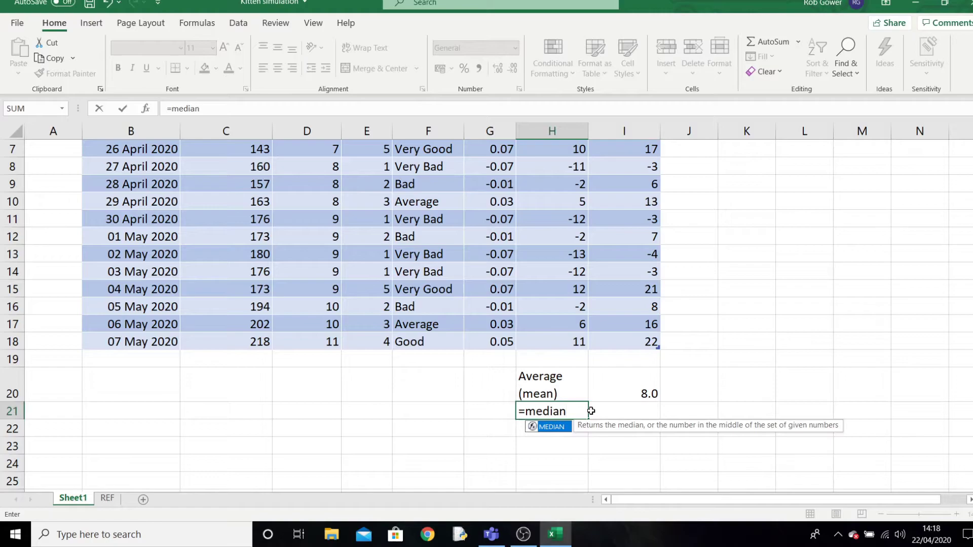
{"action": "type", "text": "("}
{"action": "scroll", "coordinate": [608, 355], "scroll_direction": "up", "scroll_amount": 2}
{"action": "left_click_drag", "start_coordinate": [632, 207], "coordinate": [633, 467]}
{"action": "key", "text": "Return"}
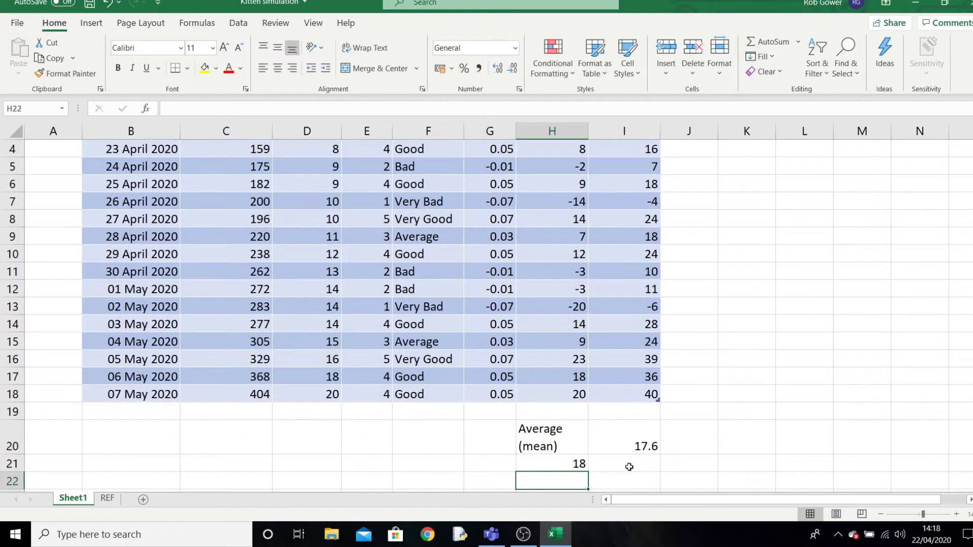
{"action": "left_click", "coordinate": [107, 3]}
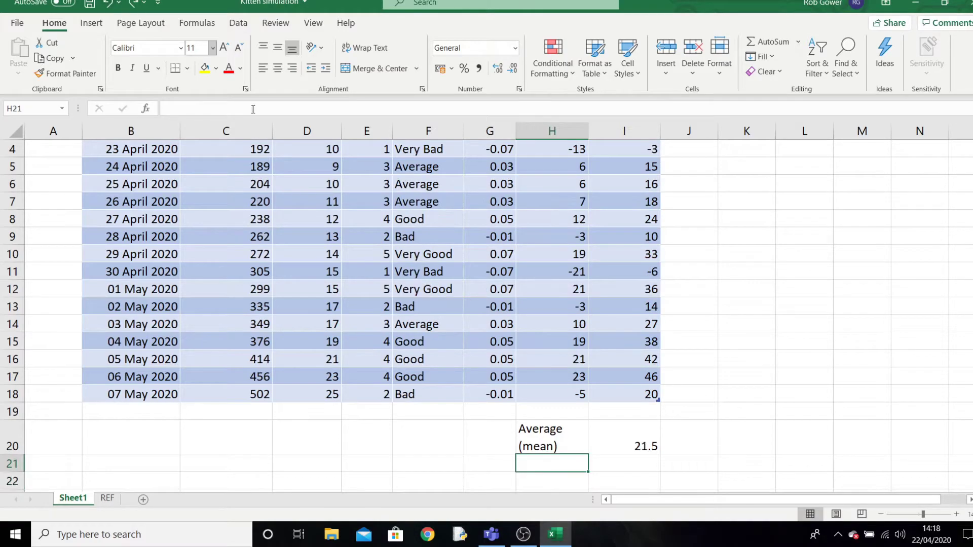
Enter the label Median in H21 and calculate the median in I21 with =MEDIAN(Table1[Net mass gain])
{"action": "type", "text": "Median"}
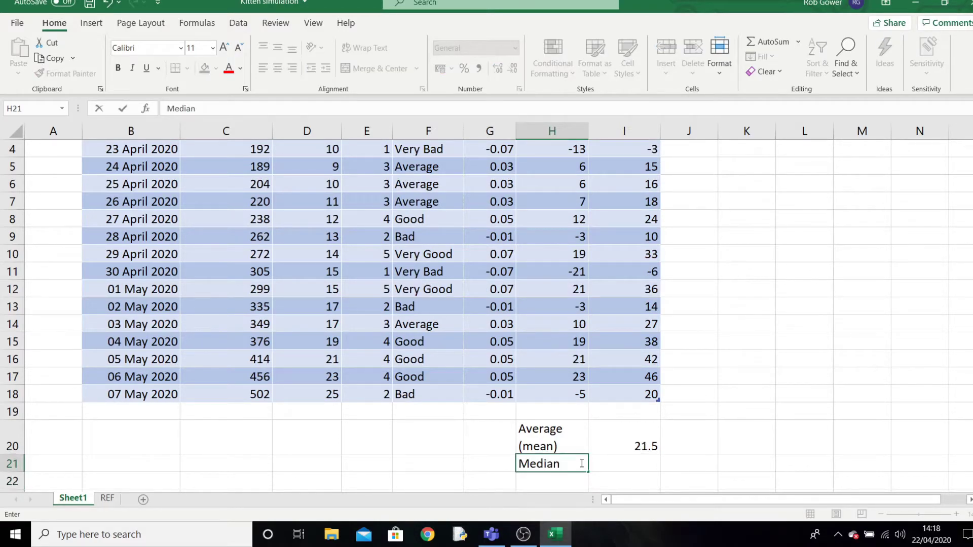
{"action": "key", "text": "Tab"}
{"action": "type", "text": "=mea"}
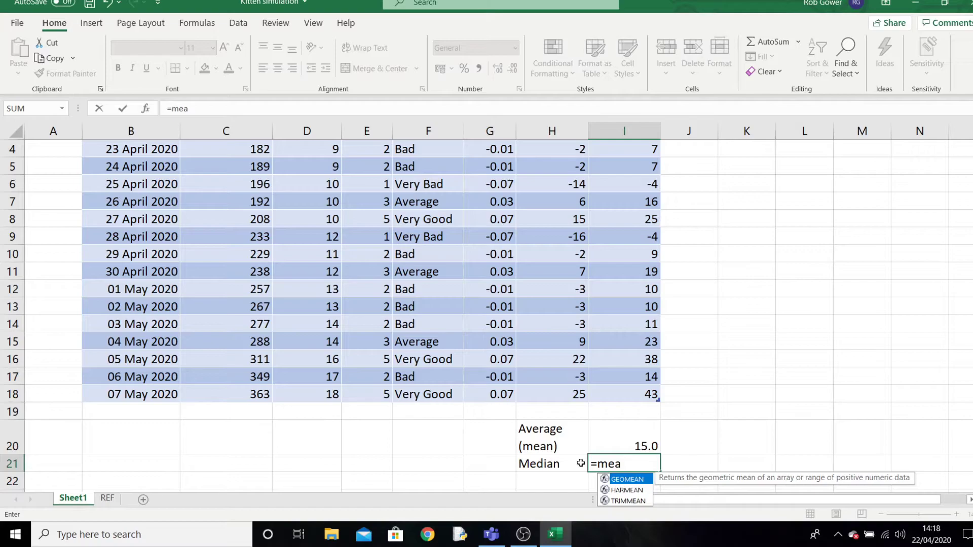
{"action": "key", "text": "BackSpace"}
{"action": "type", "text": "dian("}
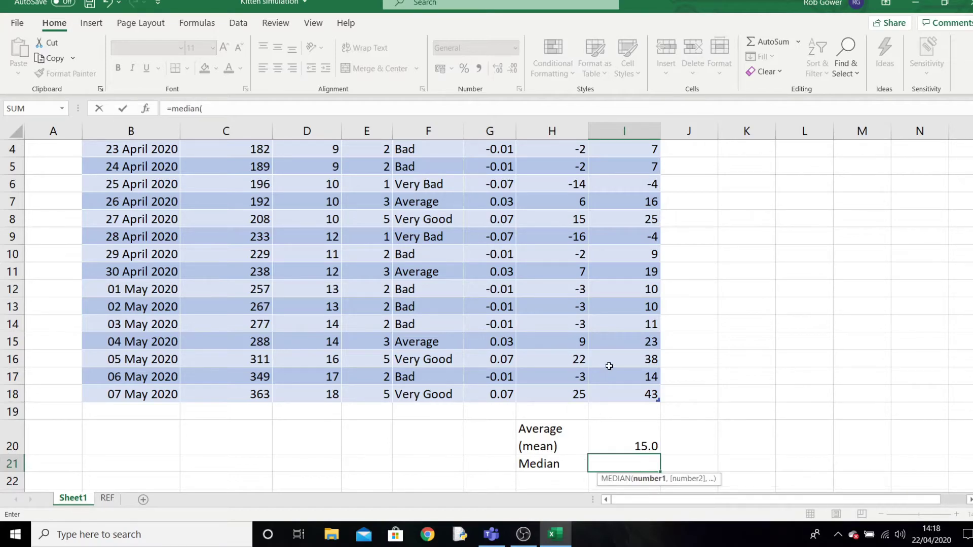
{"action": "scroll", "coordinate": [633, 218], "scroll_direction": "up", "scroll_amount": 1}
{"action": "left_click_drag", "start_coordinate": [628, 202], "coordinate": [654, 415]}
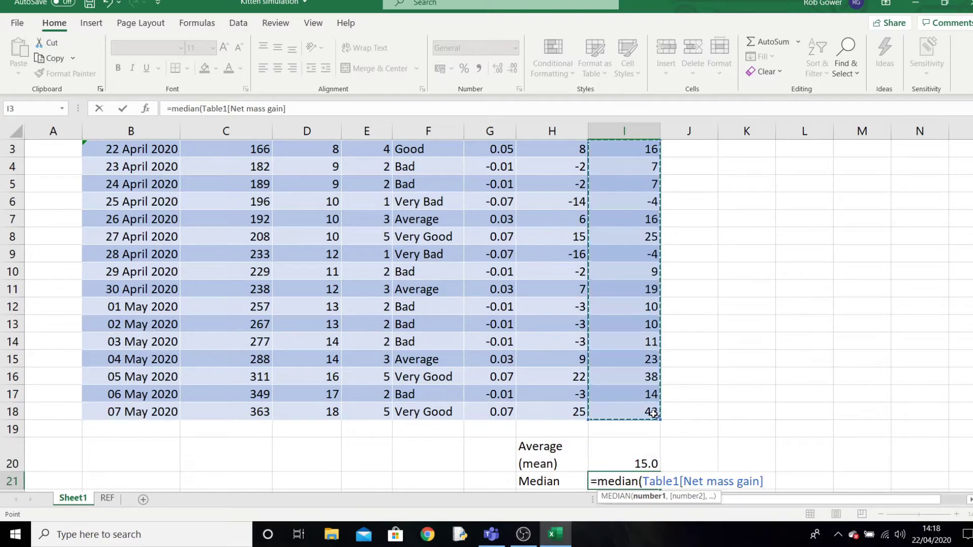
{"action": "key", "text": "Return"}
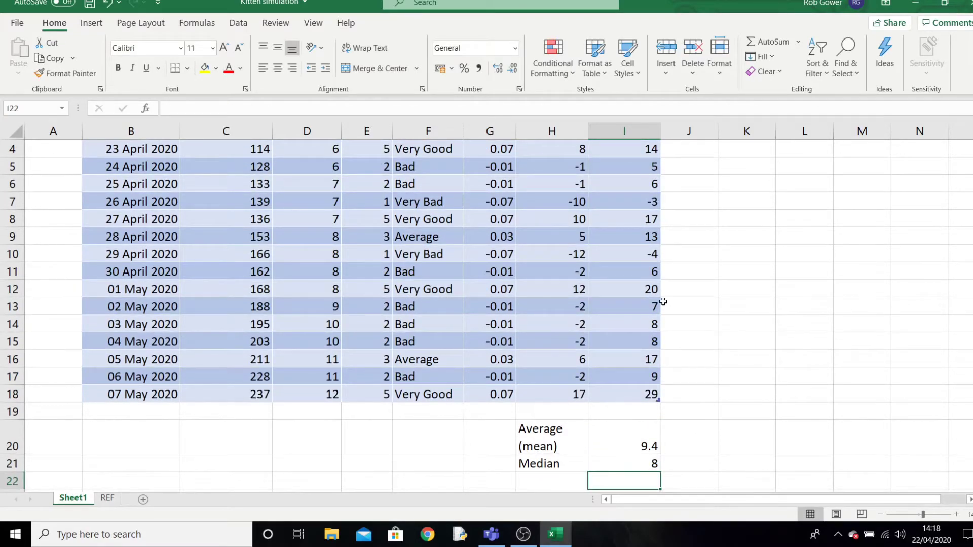
{"action": "scroll", "coordinate": [661, 320], "scroll_direction": "up", "scroll_amount": 1}
{"action": "scroll", "coordinate": [664, 385], "scroll_direction": "down", "scroll_amount": 1}
{"action": "left_click", "coordinate": [536, 488]}
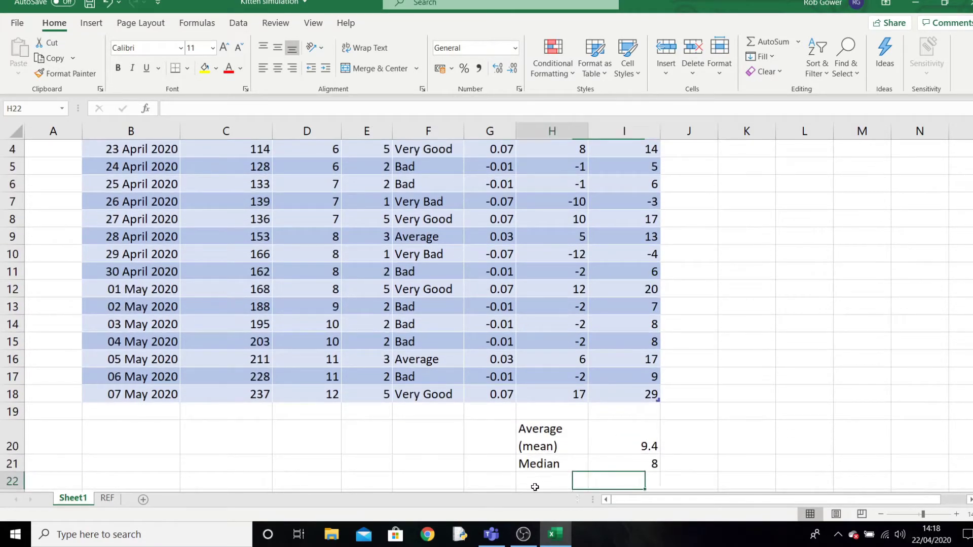
{"action": "type", "text": "=m"}
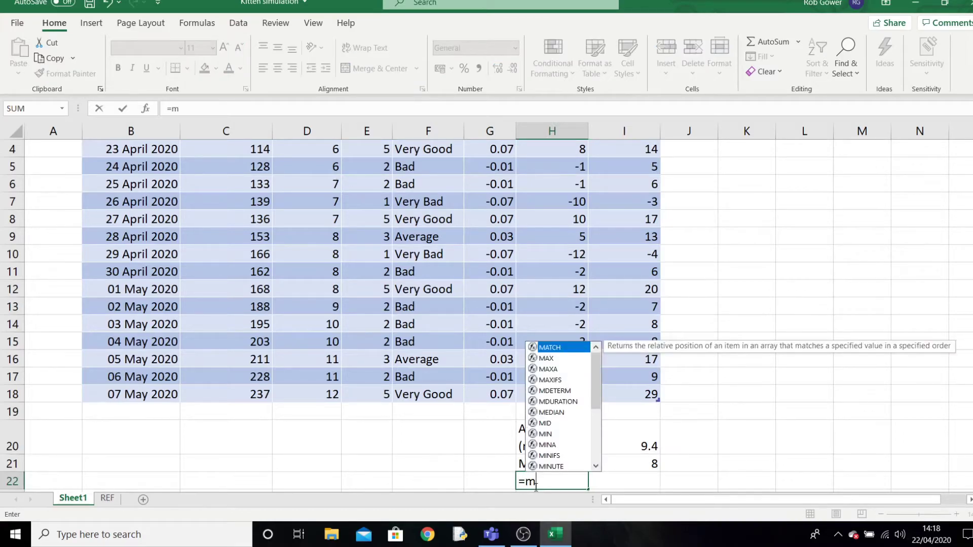
{"action": "type", "text": "o"}
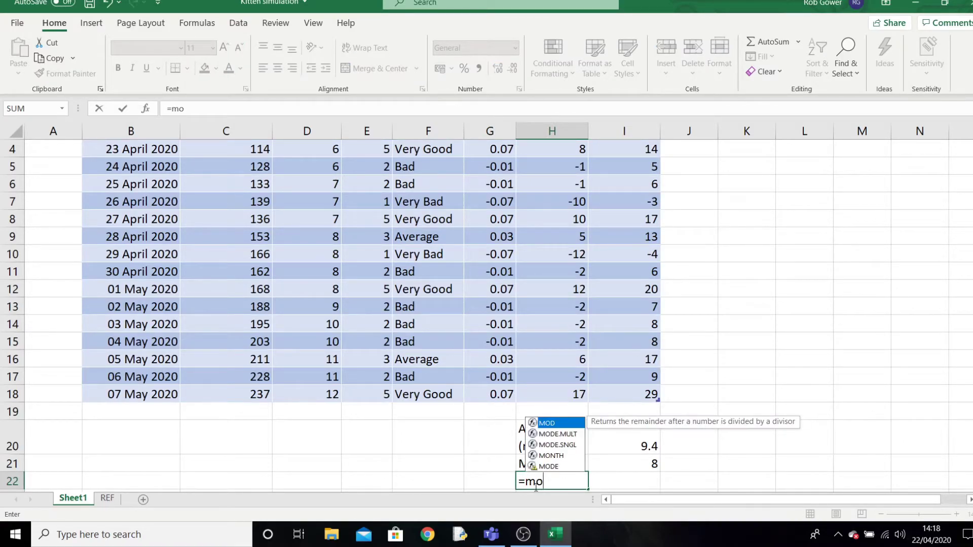
{"action": "type", "text": "de"}
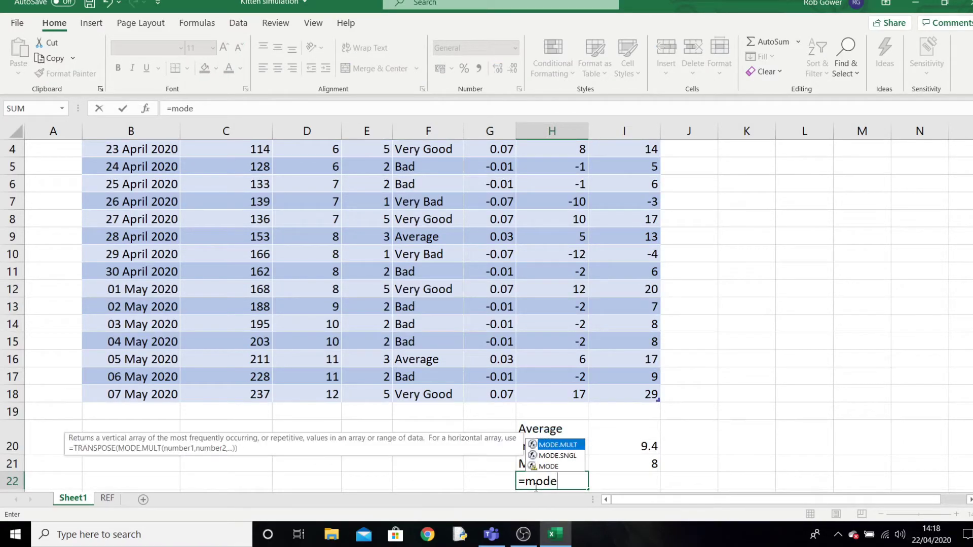
{"action": "left_click", "coordinate": [549, 466]}
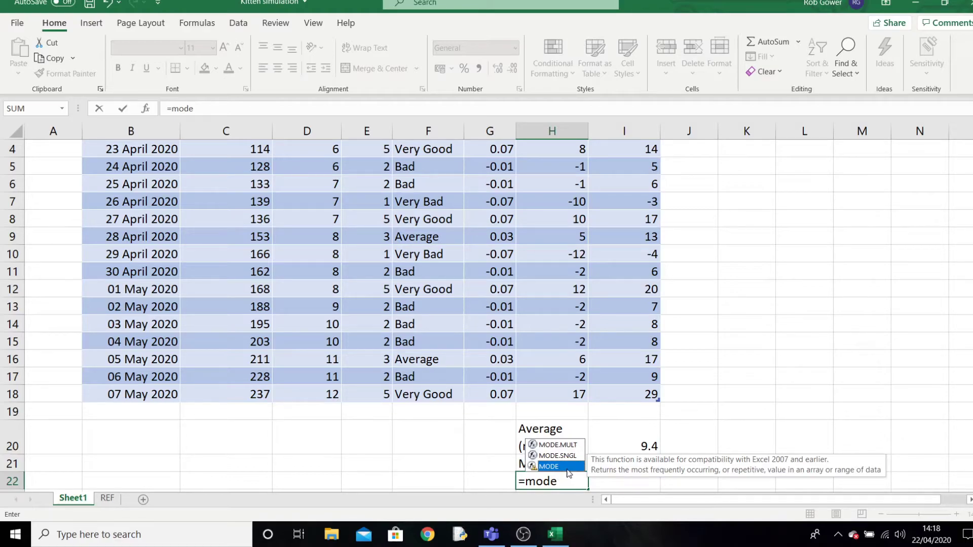
{"action": "left_click", "coordinate": [568, 446]}
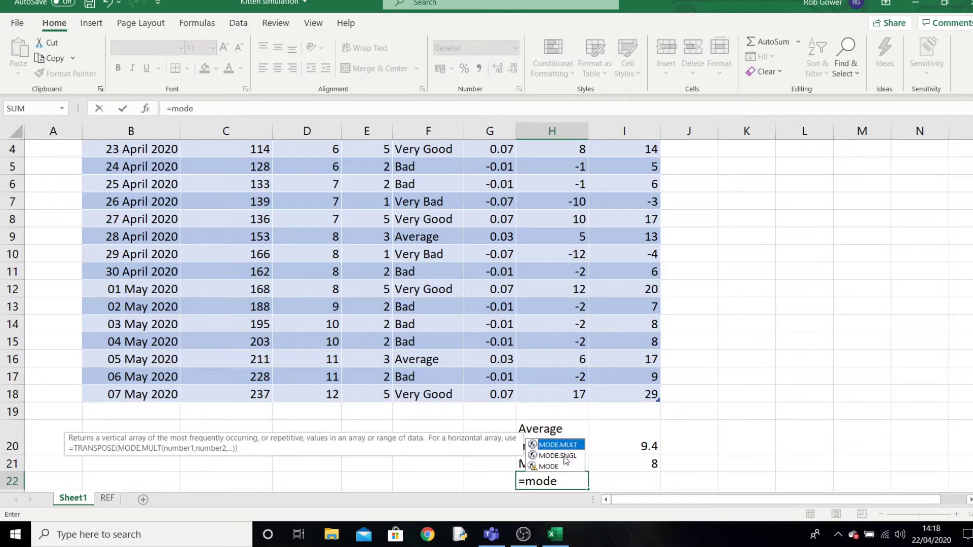
{"action": "left_click", "coordinate": [566, 460]}
{"action": "left_click", "coordinate": [566, 466]}
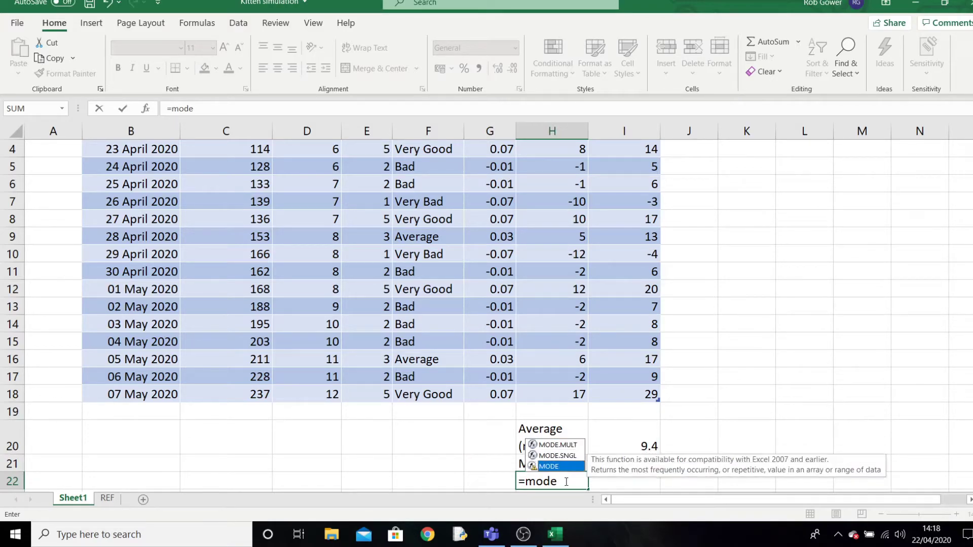
{"action": "left_click", "coordinate": [567, 481]}
{"action": "key", "text": "BackSpace"}
{"action": "key", "text": "BackSpace"}
{"action": "key", "text": "BackSpace"}
{"action": "key", "text": "BackSpace"}
{"action": "key", "text": "BackSpace"}
Calculate the mode of the table's Net mass gain column in I22 with the MODE function
{"action": "left_click", "coordinate": [632, 480]}
{"action": "type", "text": "=mode("}
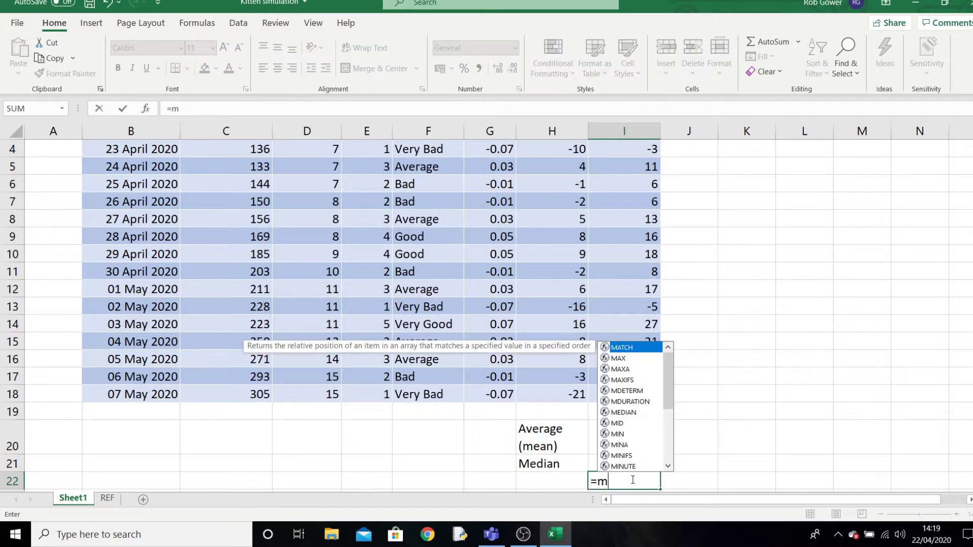
{"action": "left_click_drag", "start_coordinate": [636, 394], "coordinate": [647, 177]}
{"action": "key", "text": "Return"}
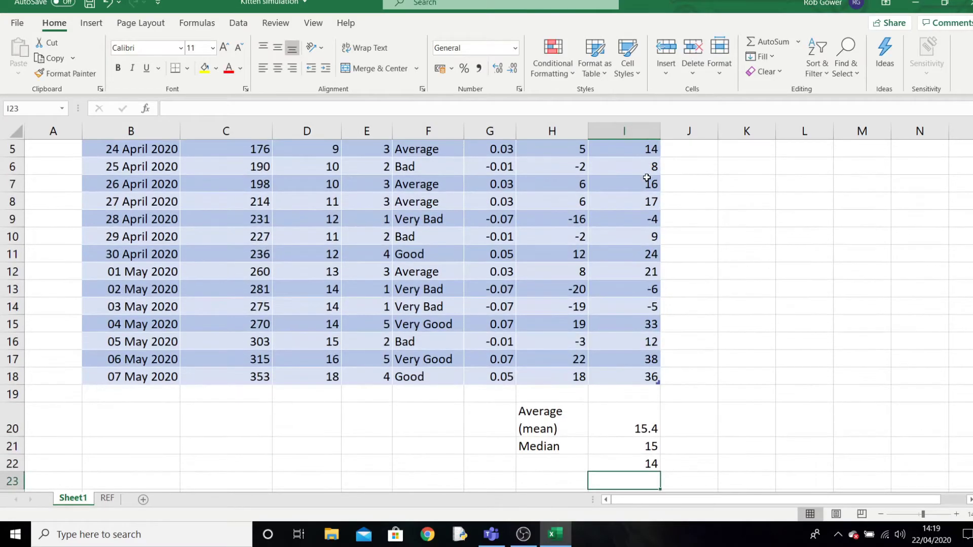
Check the Net mass gain column for repeated values and enter the label Mode in H22
{"action": "left_click", "coordinate": [881, 514]}
{"action": "scroll", "coordinate": [633, 367], "scroll_direction": "up", "scroll_amount": 1}
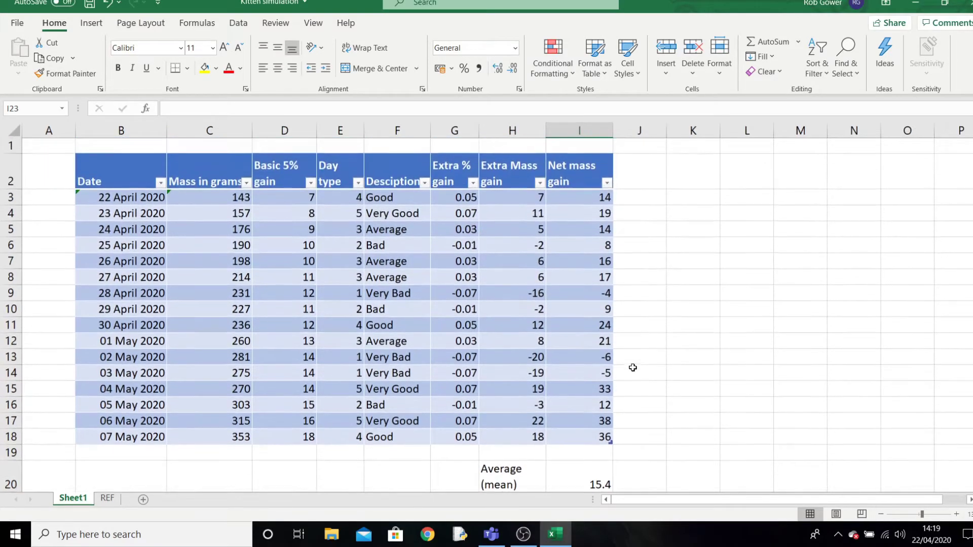
{"action": "left_click", "coordinate": [604, 198]}
{"action": "left_click", "coordinate": [605, 231]}
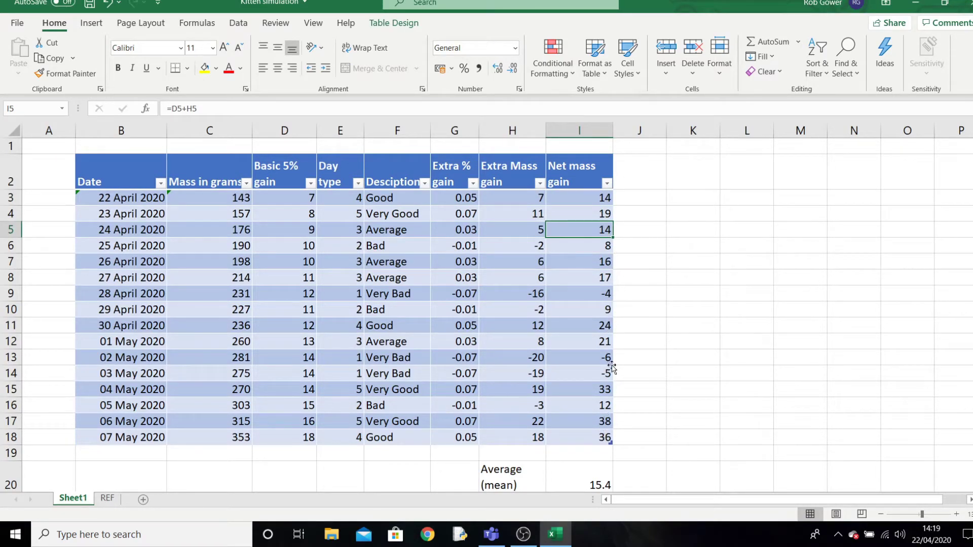
{"action": "scroll", "coordinate": [612, 367], "scroll_direction": "down", "scroll_amount": 1}
{"action": "left_click", "coordinate": [513, 451]}
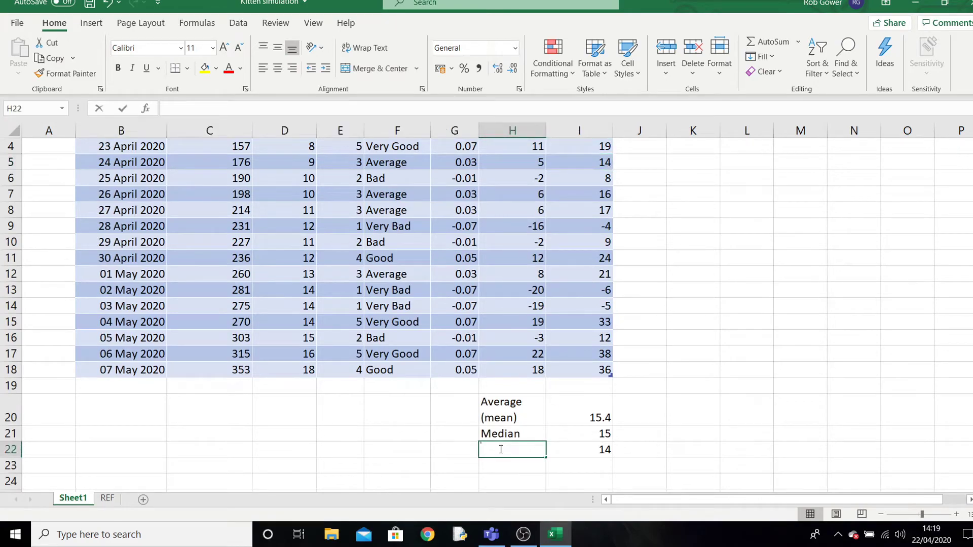
{"action": "type", "text": "Mode"}
{"action": "key", "text": "Return"}
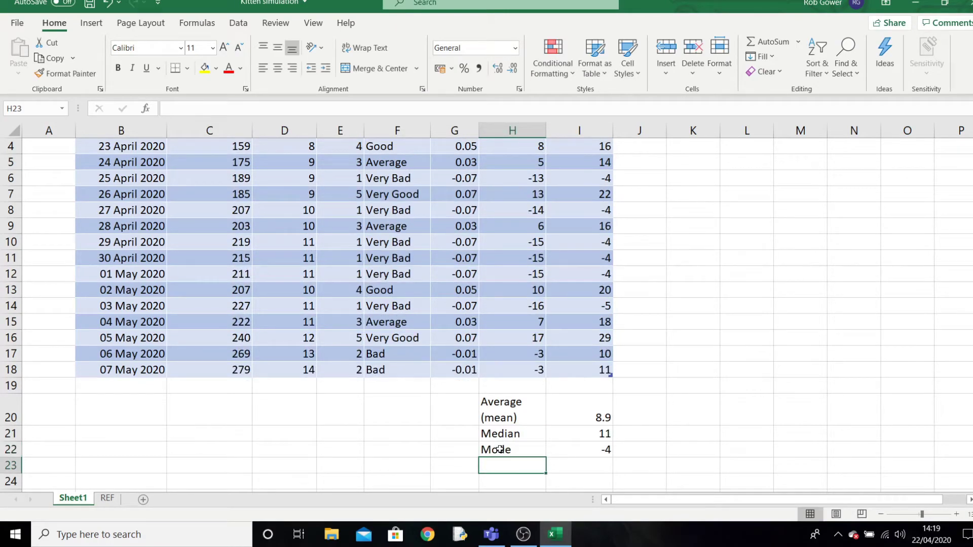
Enter the label Maximum in H23 and calculate the Net mass gain column's maximum in I23 with the MAX function
{"action": "type", "text": "="}
{"action": "key", "text": "BackSpace"}
{"action": "type", "text": "Maximum"}
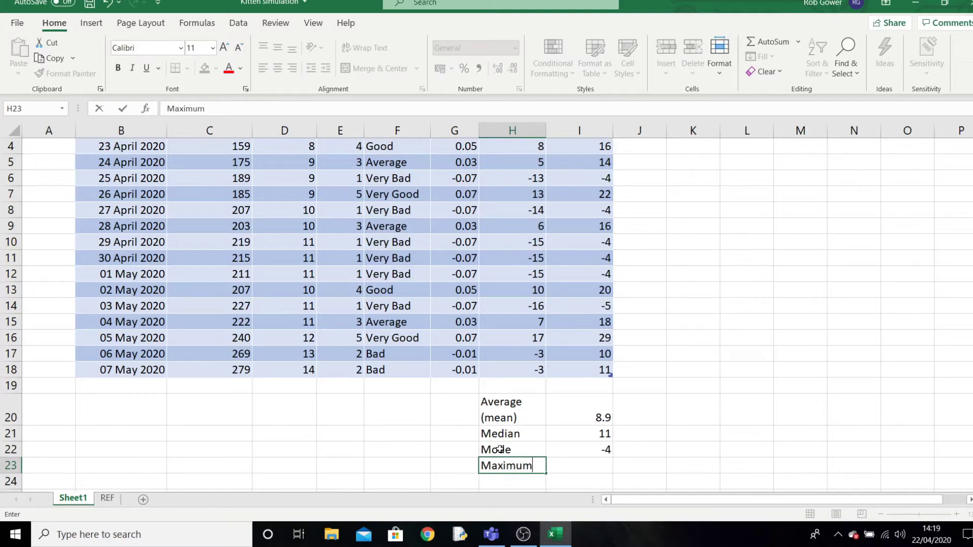
{"action": "key", "text": "Tab"}
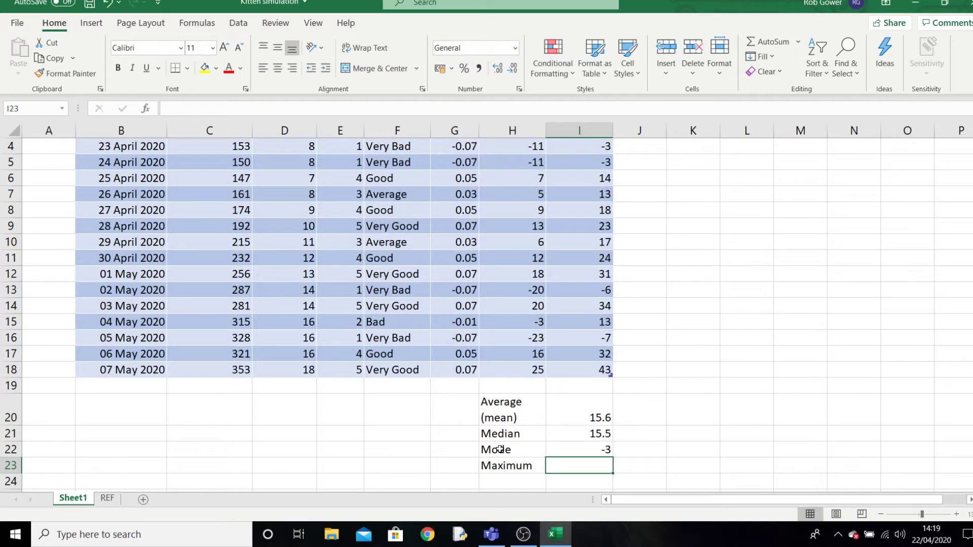
{"action": "type", "text": "=max("}
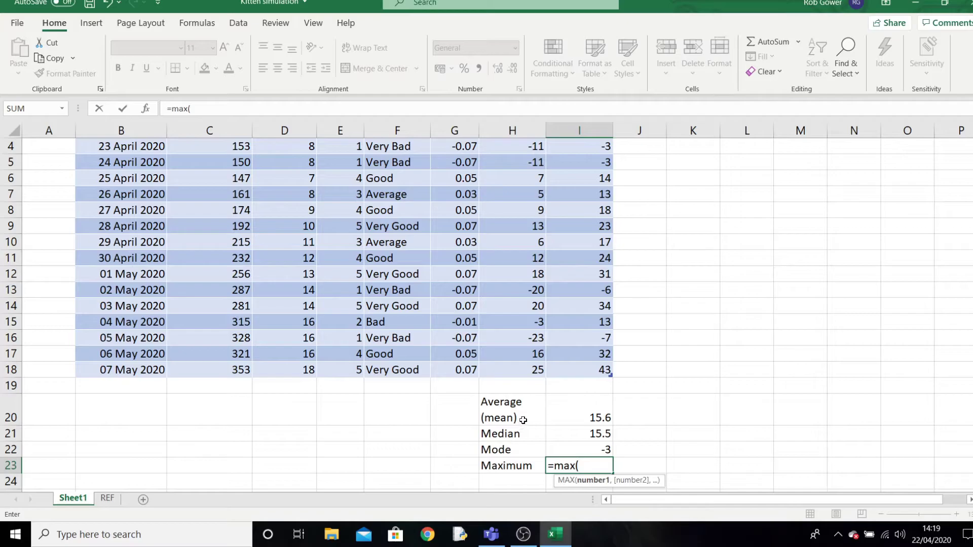
{"action": "left_click_drag", "start_coordinate": [596, 370], "coordinate": [601, 190]}
{"action": "key", "text": "Return"}
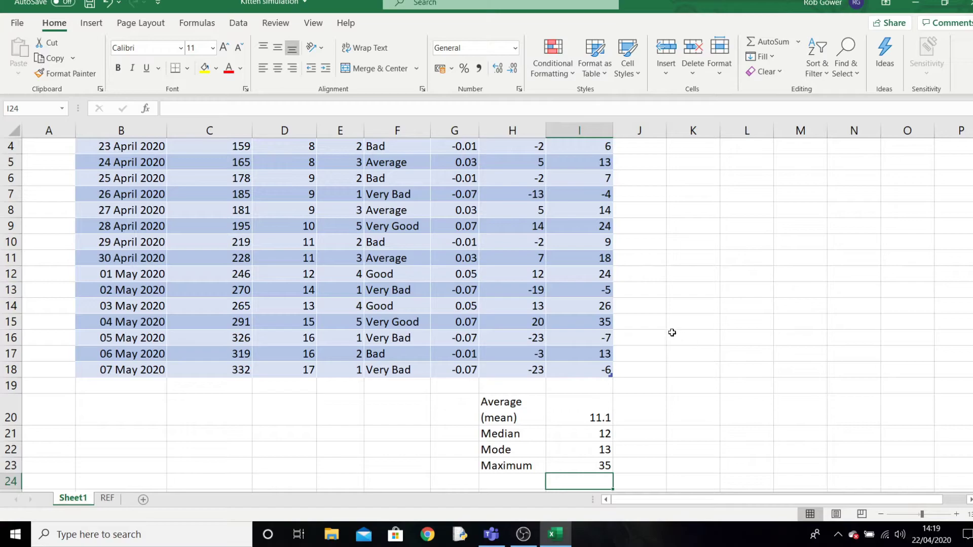
Enter the label Minimum in H24 and calculate the minimum in I24 with =MIN(Table1[Net mass gain])
{"action": "left_click", "coordinate": [483, 487]}
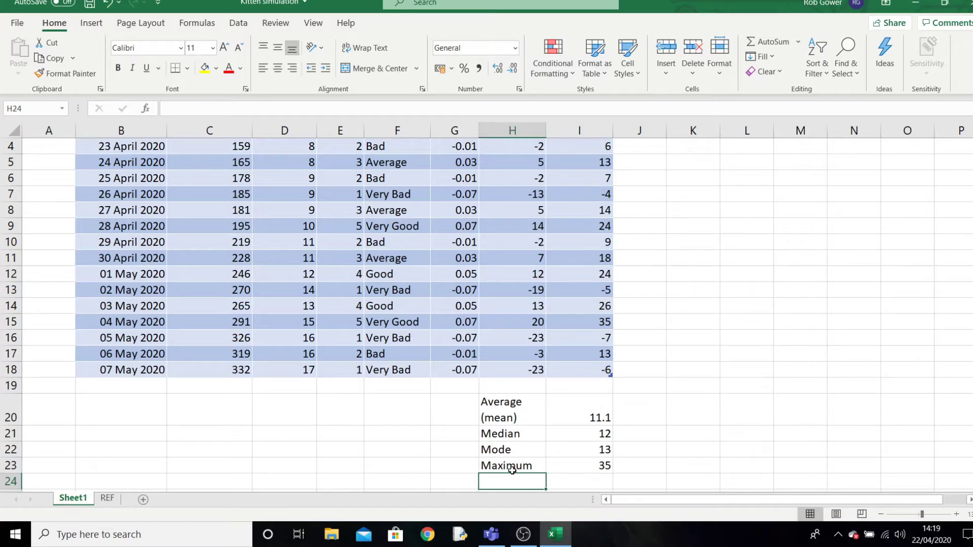
{"action": "type", "text": "Mimu"}
{"action": "key", "text": "BackSpace"}
{"action": "key", "text": "BackSpace"}
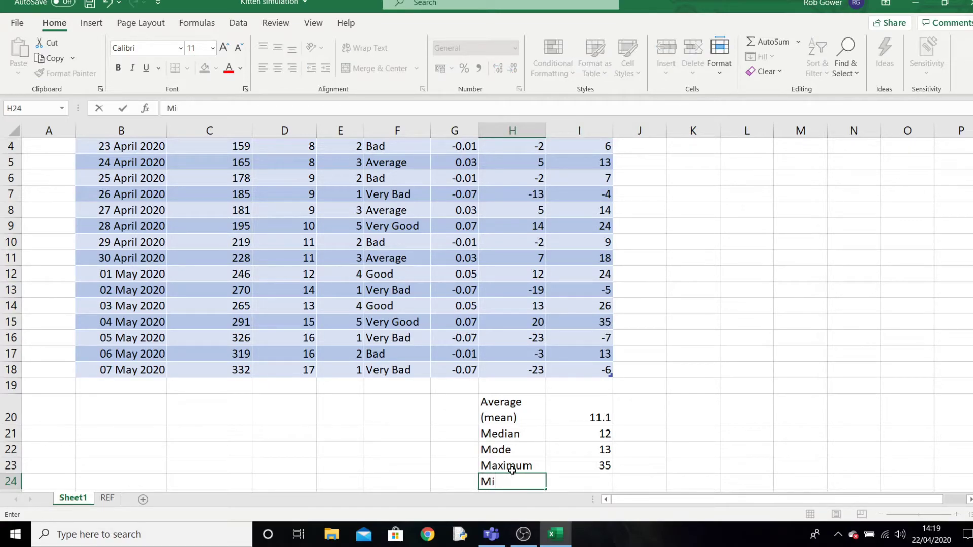
{"action": "type", "text": "nimum"}
{"action": "key", "text": "Tab"}
{"action": "type", "text": "=min("}
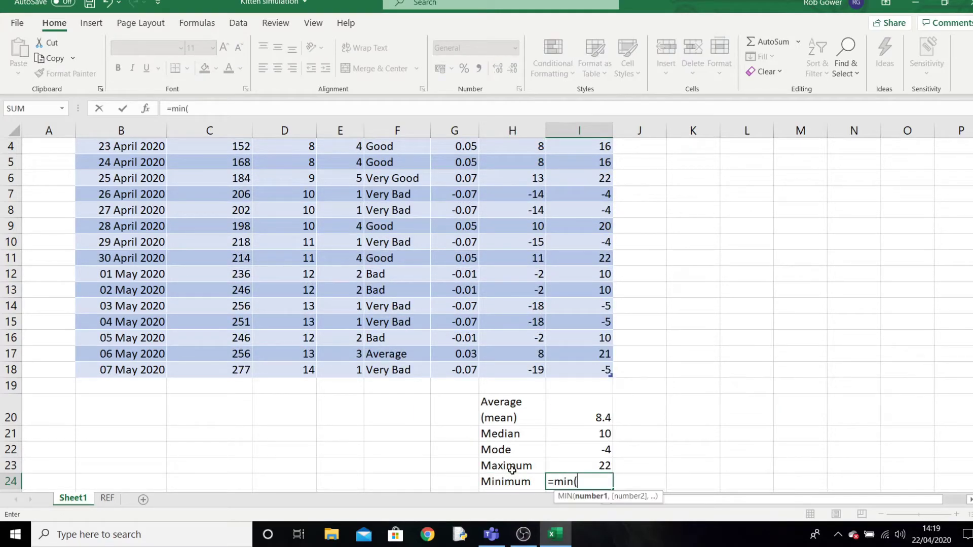
{"action": "left_click_drag", "start_coordinate": [589, 371], "coordinate": [586, 191]}
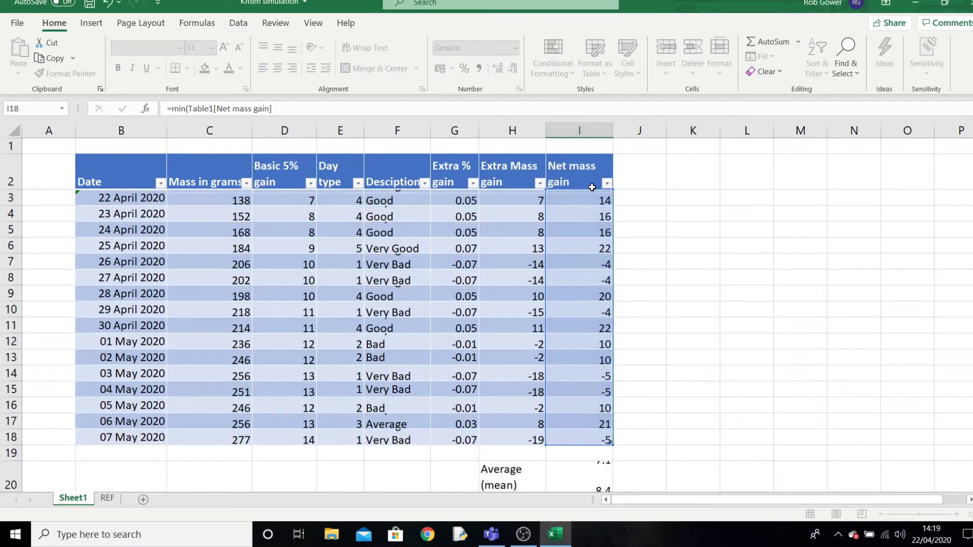
{"action": "key", "text": "Return"}
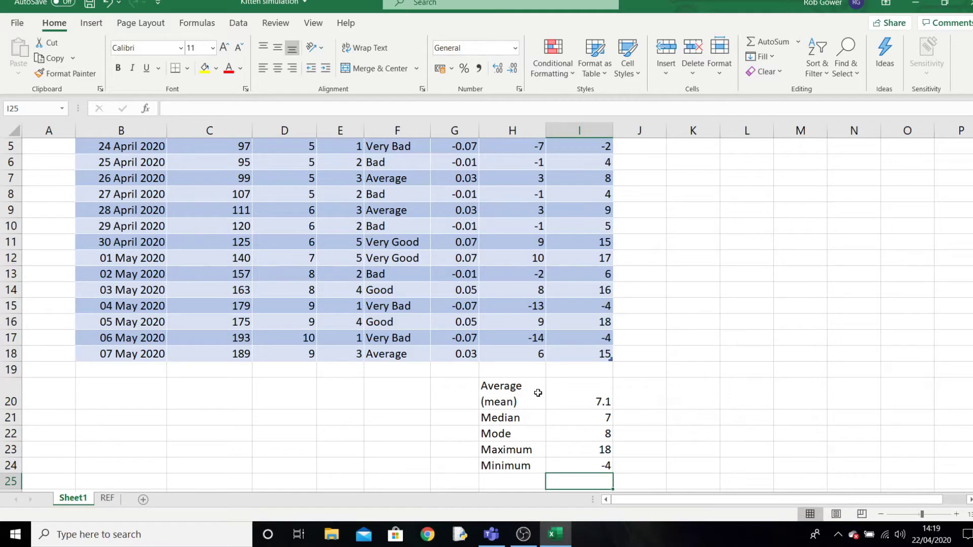
Make the Average (mean) label in H20 bold and italic and increase its font size to 12
{"action": "left_click", "coordinate": [502, 395]}
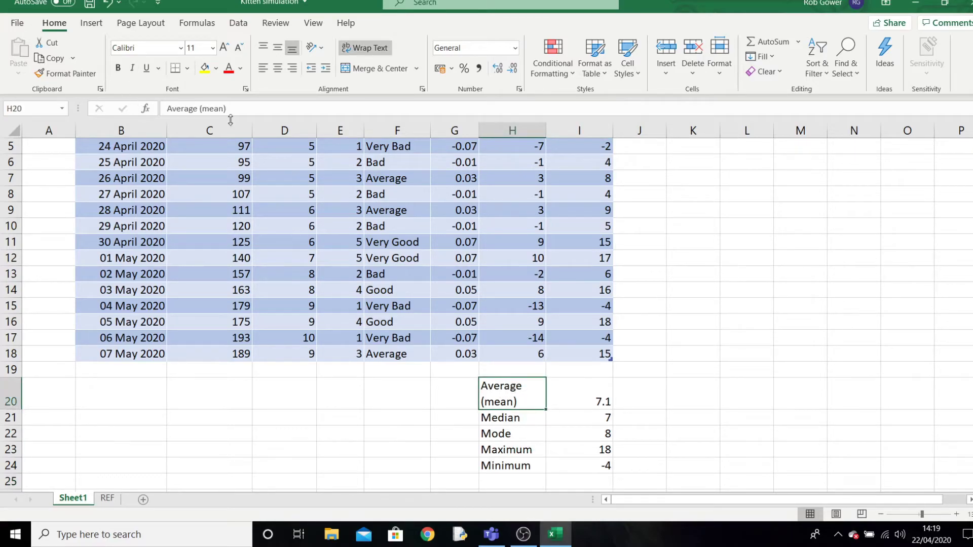
{"action": "left_click", "coordinate": [123, 68]}
{"action": "left_click", "coordinate": [132, 68]}
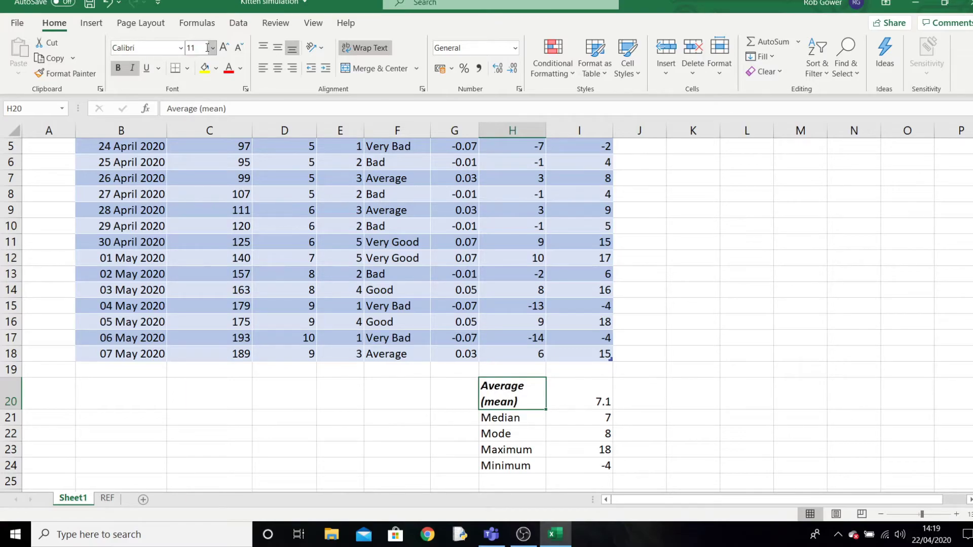
{"action": "left_click", "coordinate": [225, 49]}
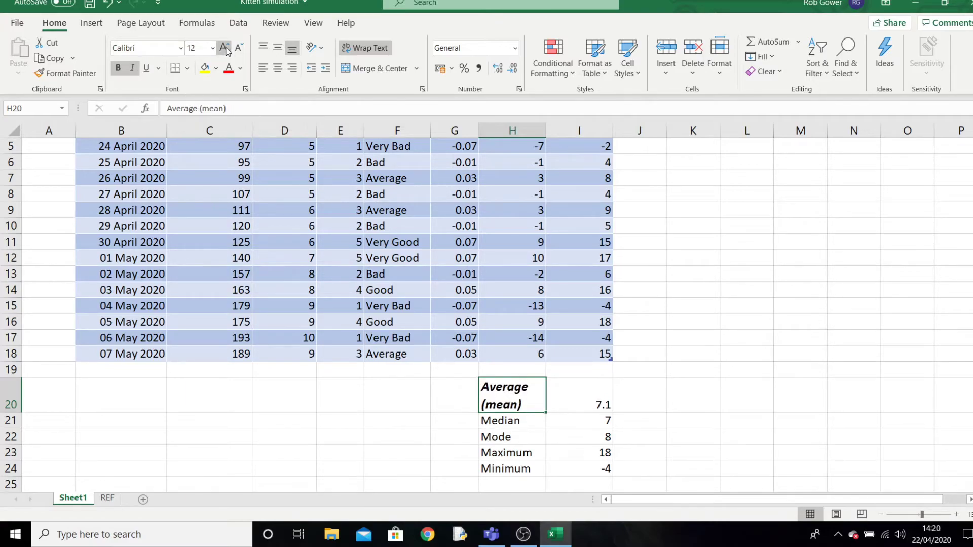
{"action": "left_click", "coordinate": [631, 406]}
Copy the formatting of H20 to all summary labels and values in H20:I24 with Format Painter
{"action": "left_click", "coordinate": [493, 402]}
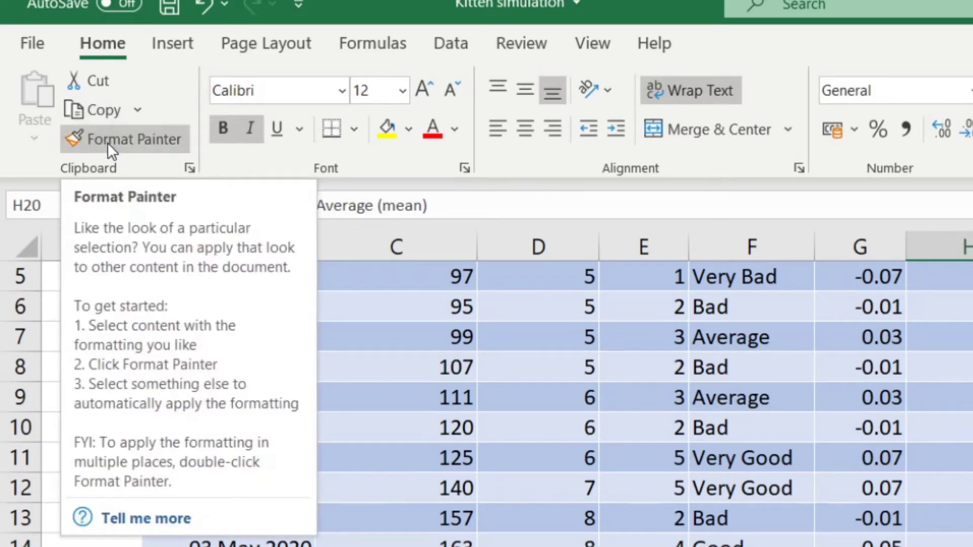
{"action": "left_click", "coordinate": [107, 142]}
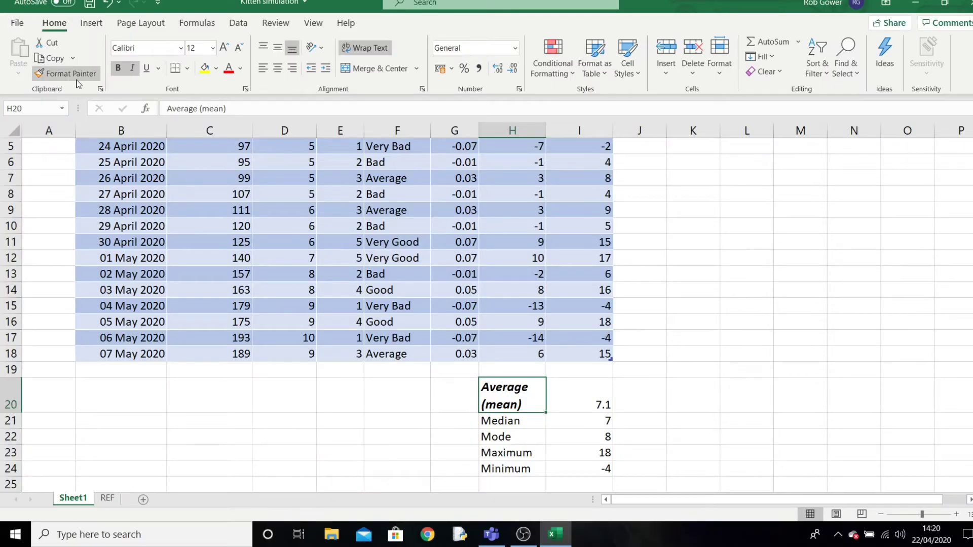
{"action": "left_click_drag", "start_coordinate": [510, 390], "coordinate": [580, 475]}
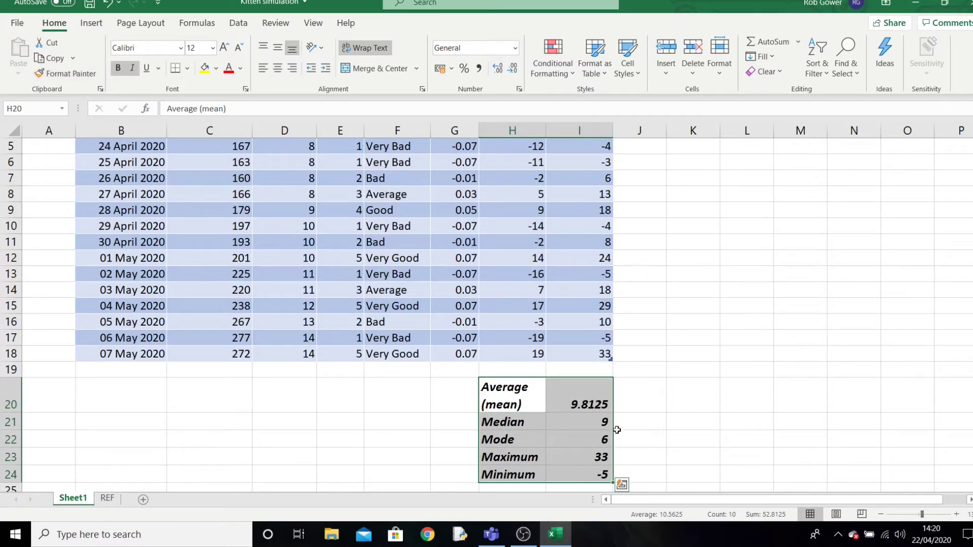
Reduce the mean value in I20 to one decimal place
{"action": "left_click", "coordinate": [594, 399]}
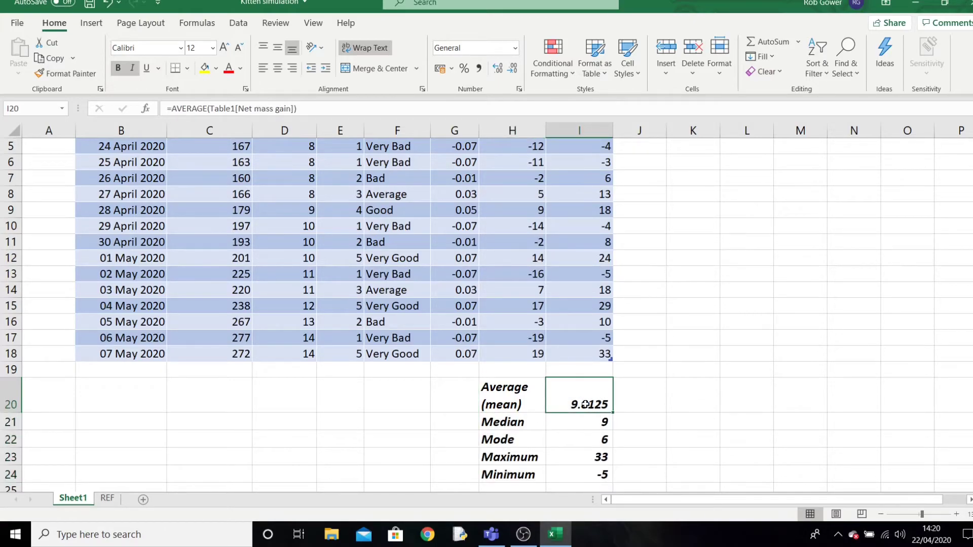
{"action": "left_click", "coordinate": [512, 68]}
{"action": "left_click", "coordinate": [512, 68]}
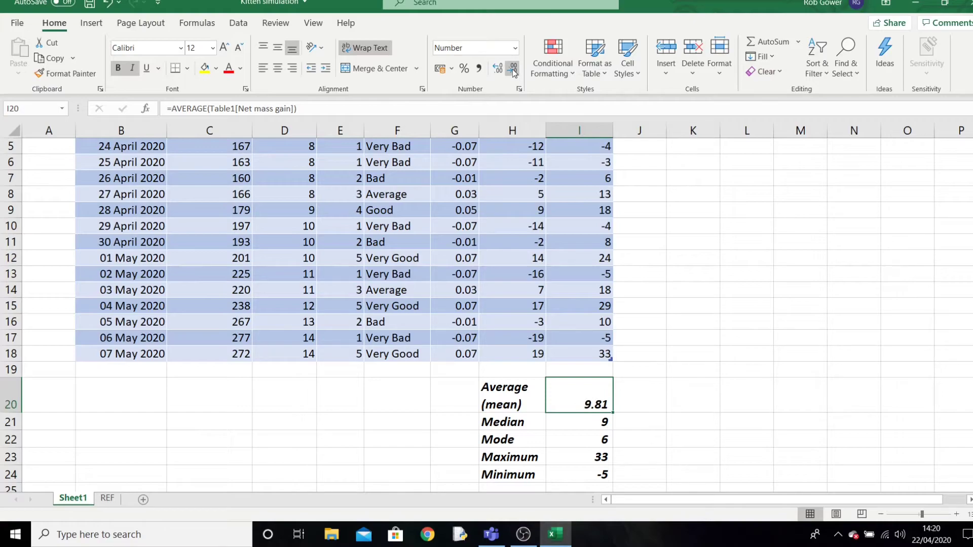
{"action": "left_click", "coordinate": [513, 68]}
{"action": "left_click", "coordinate": [631, 467]}
Apply thick outside borders around the summary statistics in H20:I24
{"action": "left_click_drag", "start_coordinate": [598, 476], "coordinate": [498, 387]}
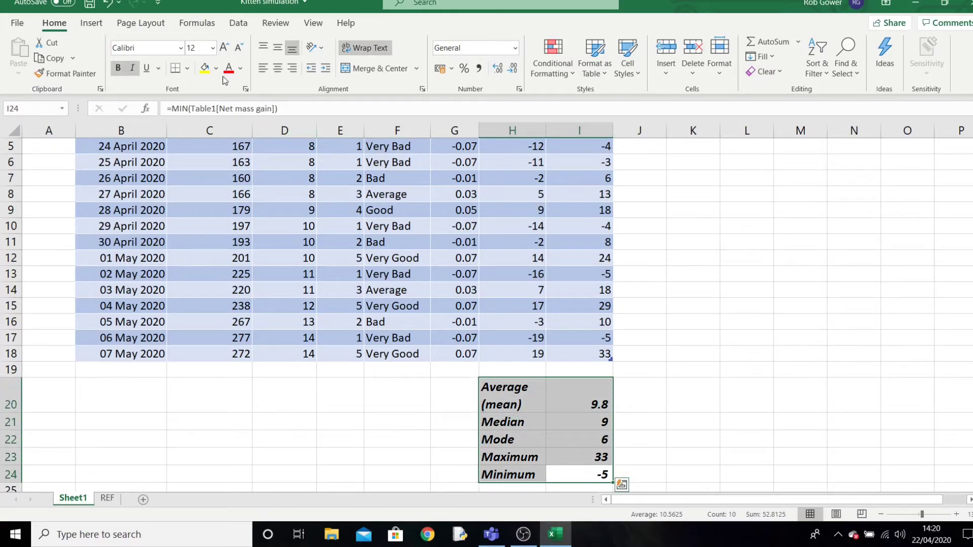
{"action": "left_click", "coordinate": [187, 68]}
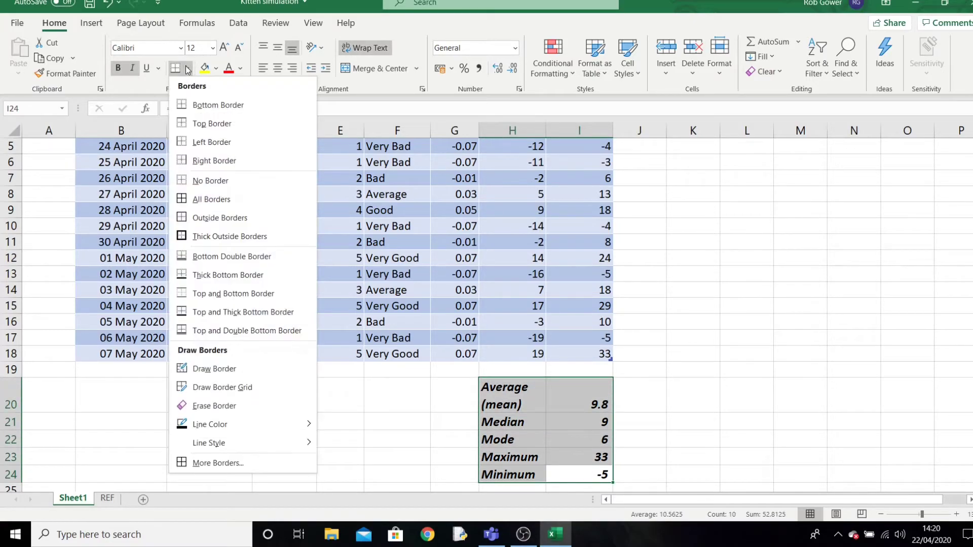
{"action": "left_click", "coordinate": [236, 236]}
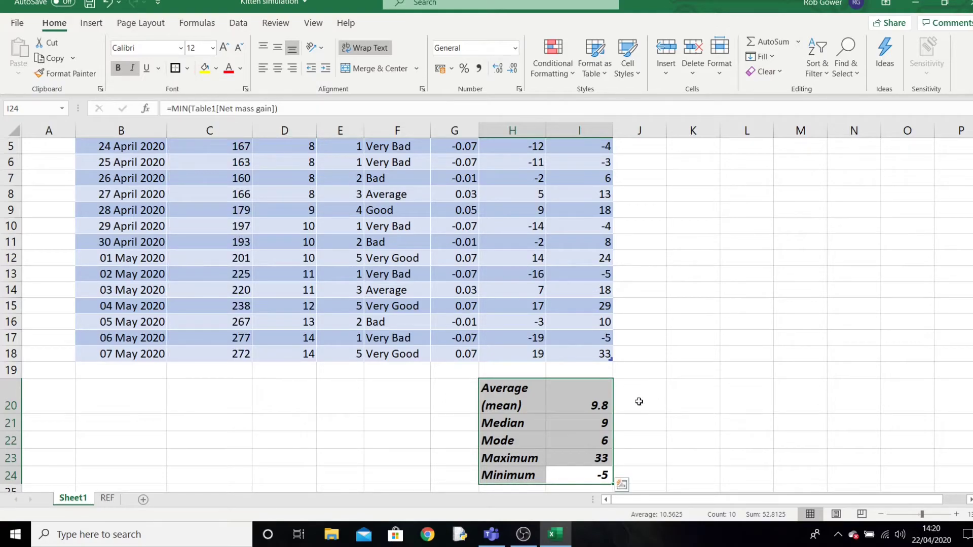
{"action": "left_click", "coordinate": [679, 439]}
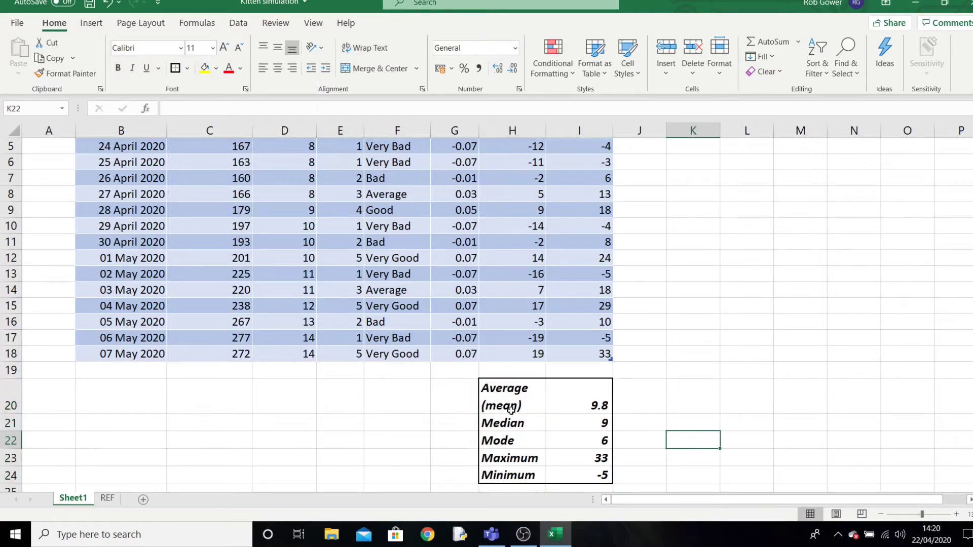
Move the summary statistics block from H20:I24 to K3:L7, beside the table
{"action": "left_click", "coordinate": [880, 515]}
{"action": "left_click", "coordinate": [880, 514]}
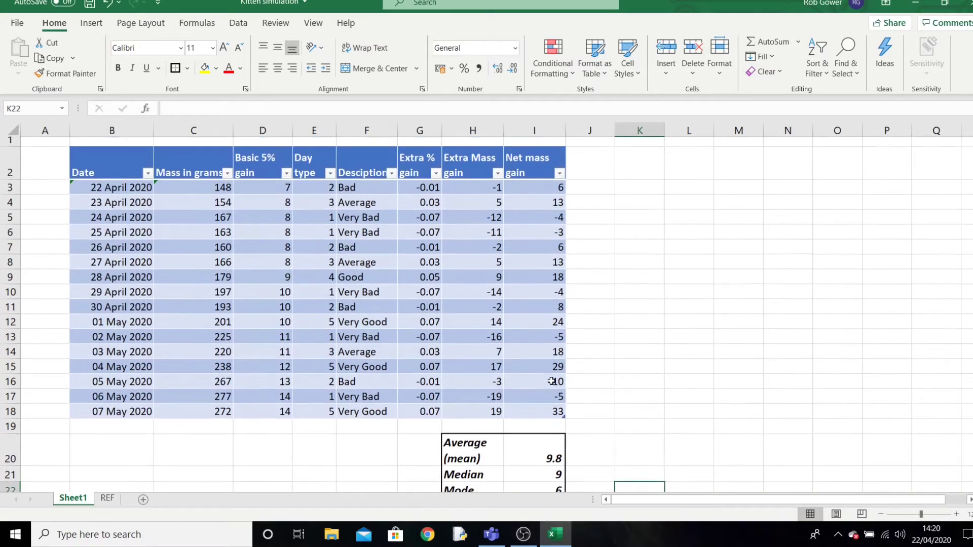
{"action": "scroll", "coordinate": [628, 354], "scroll_direction": "up", "scroll_amount": 1}
{"action": "scroll", "coordinate": [627, 355], "scroll_direction": "down", "scroll_amount": 1}
{"action": "scroll", "coordinate": [625, 355], "scroll_direction": "up", "scroll_amount": 1}
{"action": "scroll", "coordinate": [437, 411], "scroll_direction": "down", "scroll_amount": 1}
{"action": "left_click_drag", "start_coordinate": [421, 372], "coordinate": [482, 427]}
{"action": "scroll", "coordinate": [638, 364], "scroll_direction": "up", "scroll_amount": 1}
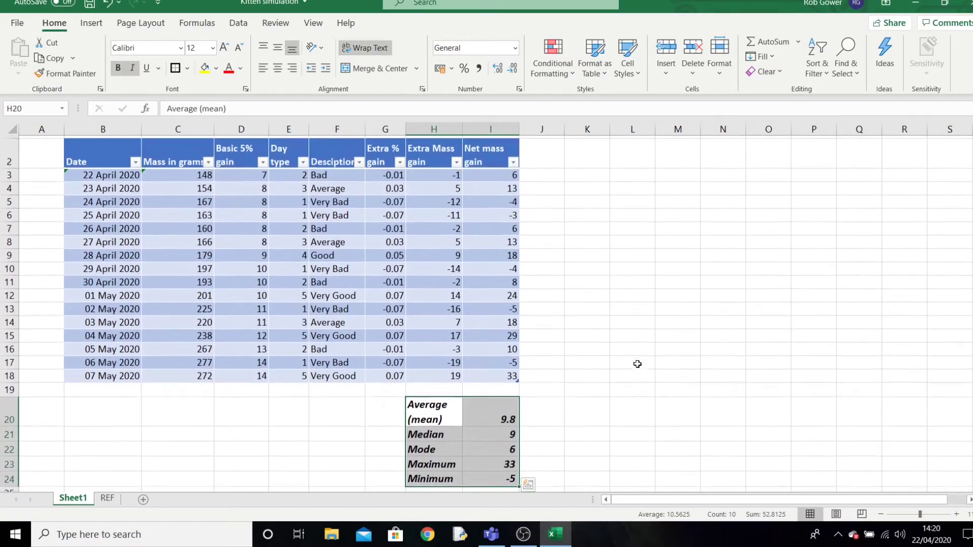
{"action": "left_click_drag", "start_coordinate": [470, 411], "coordinate": [617, 191]}
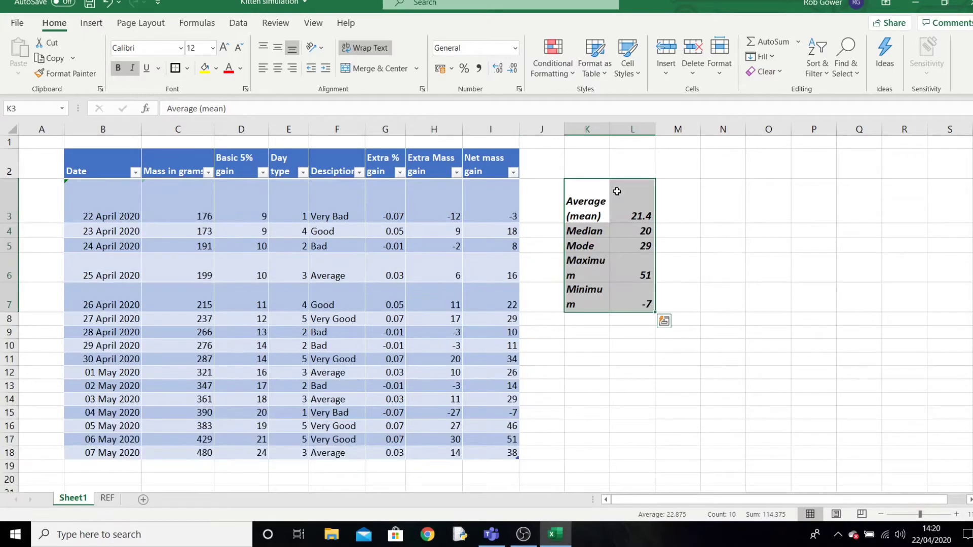
Widen column K to fit the Maximum and Minimum labels and give the table's data rows a uniform height
{"action": "left_click_drag", "start_coordinate": [606, 129], "coordinate": [640, 130]}
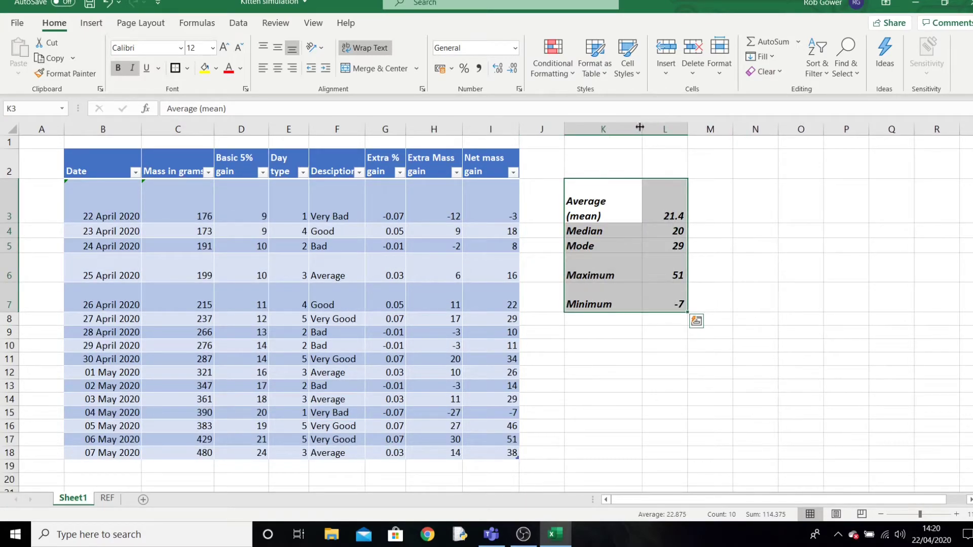
{"action": "mouse_move", "coordinate": [640, 128]}
{"action": "left_mouse_down"}
{"action": "mouse_move", "coordinate": [605, 136]}
{"action": "mouse_move", "coordinate": [642, 131]}
{"action": "left_mouse_up"}
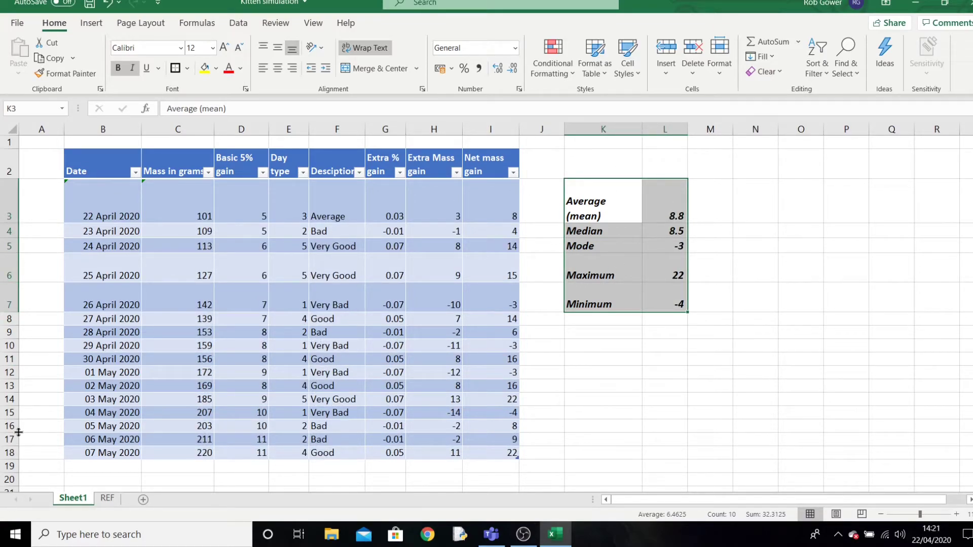
{"action": "left_click_drag", "start_coordinate": [15, 432], "coordinate": [16, 193]}
{"action": "left_click", "coordinate": [506, 429]}
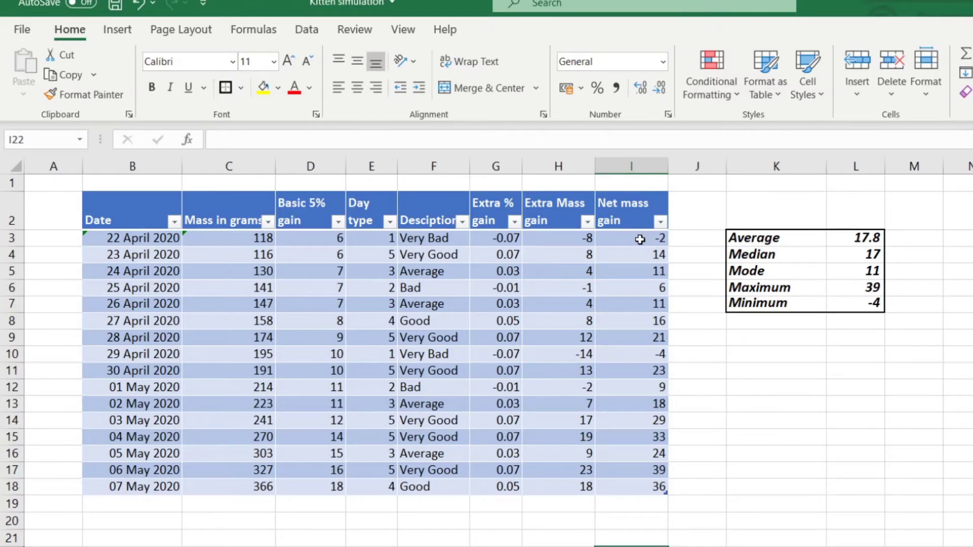
Apply the Green-Yellow-Red color scale to the Net mass gain values in I3:I18
{"action": "left_click_drag", "start_coordinate": [639, 240], "coordinate": [651, 489]}
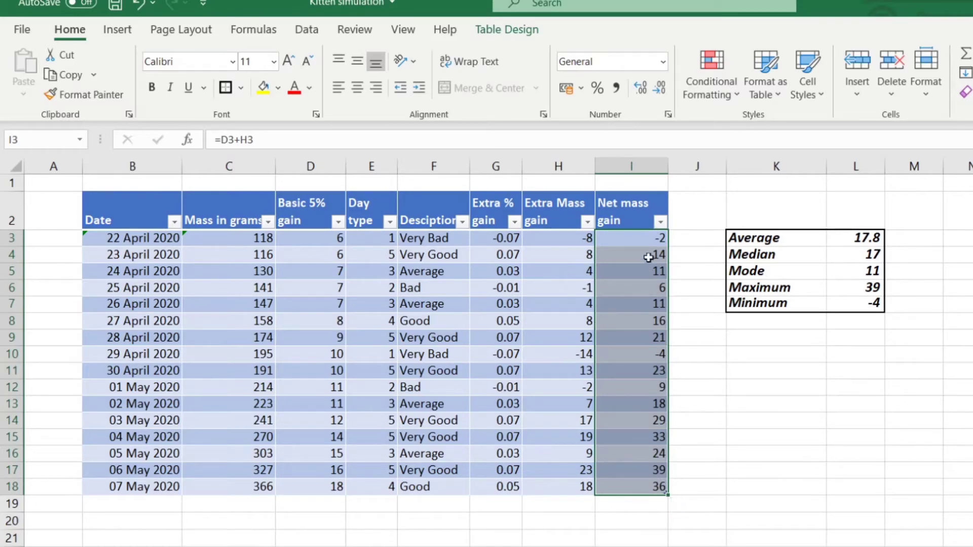
{"action": "left_click", "coordinate": [732, 99]}
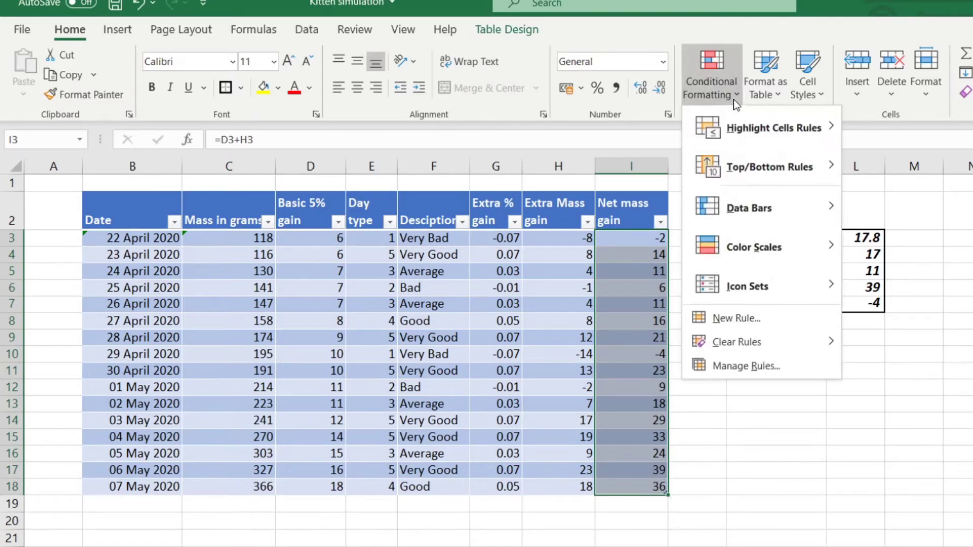
{"action": "mouse_move", "coordinate": [772, 247]}
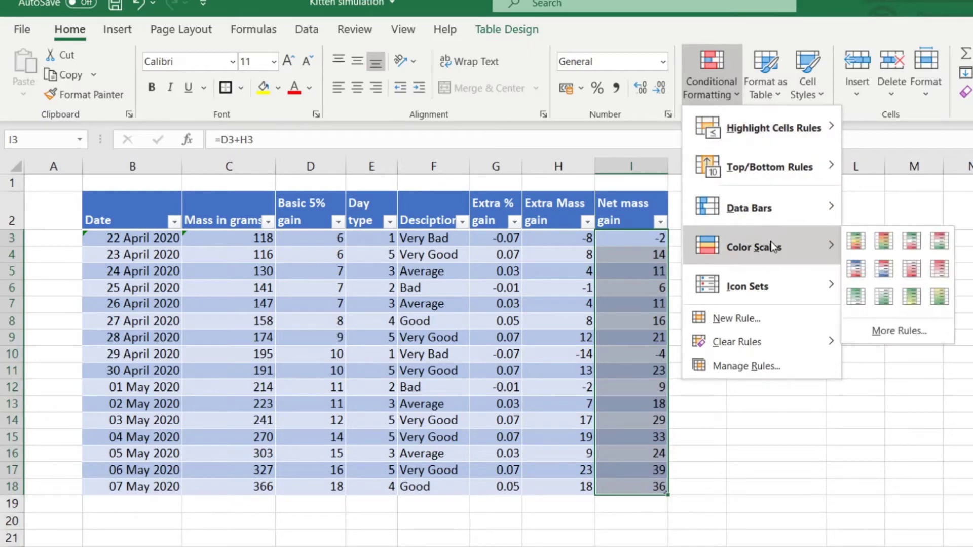
{"action": "left_click", "coordinate": [856, 242]}
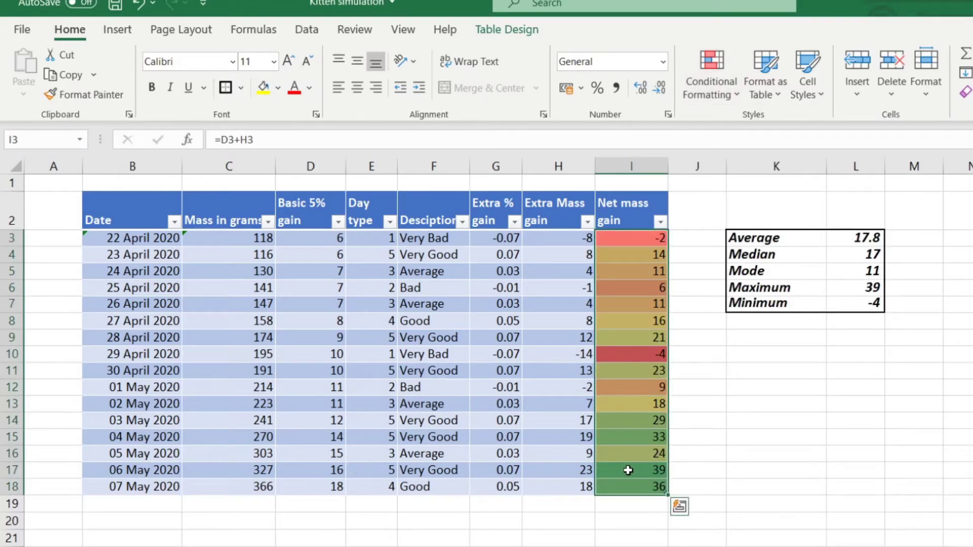
{"action": "left_click", "coordinate": [694, 440]}
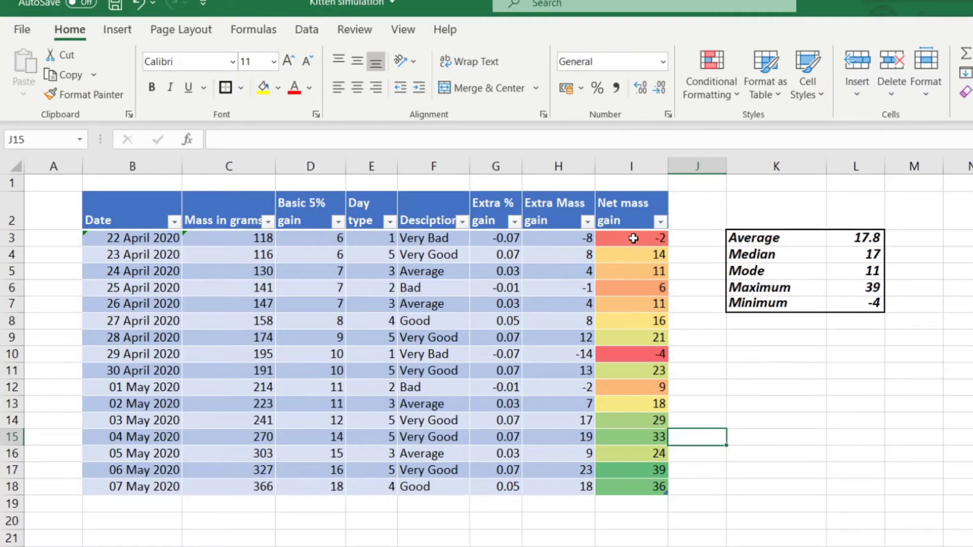
Preview other color scales for the Net mass gain values in I3:I18 and add orange gradient-fill data bars to them
{"action": "left_click", "coordinate": [629, 239]}
{"action": "left_click_drag", "start_coordinate": [630, 239], "coordinate": [645, 484]}
{"action": "left_click", "coordinate": [726, 90]}
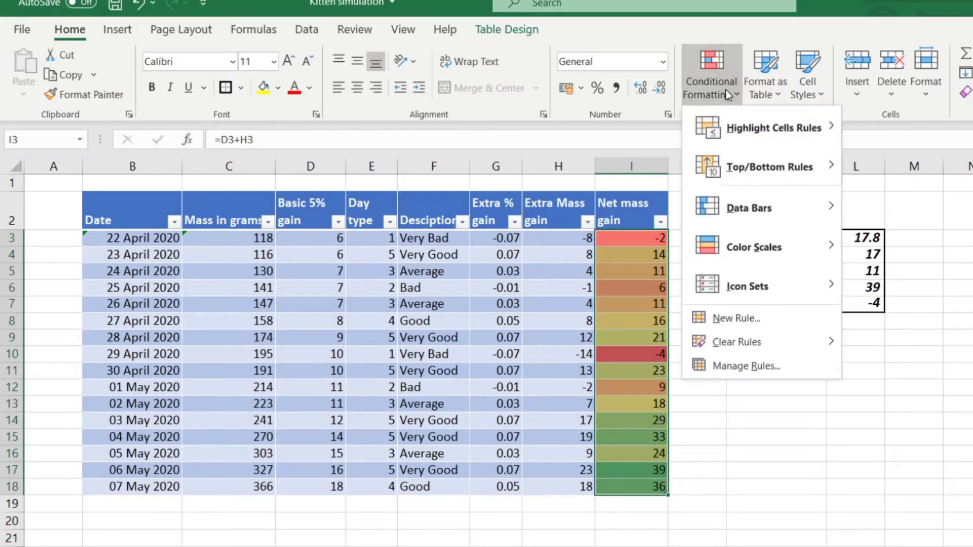
{"action": "mouse_move", "coordinate": [795, 241]}
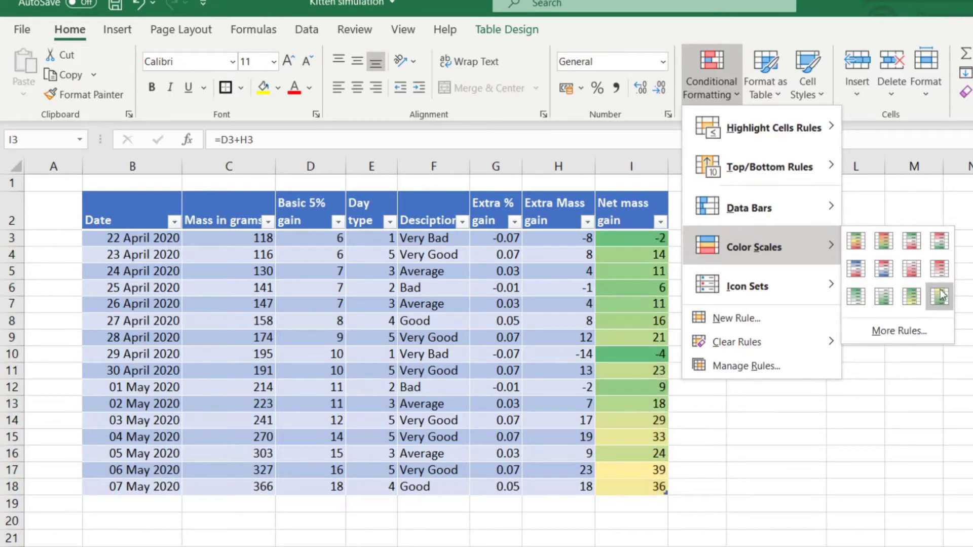
{"action": "mouse_move", "coordinate": [765, 202]}
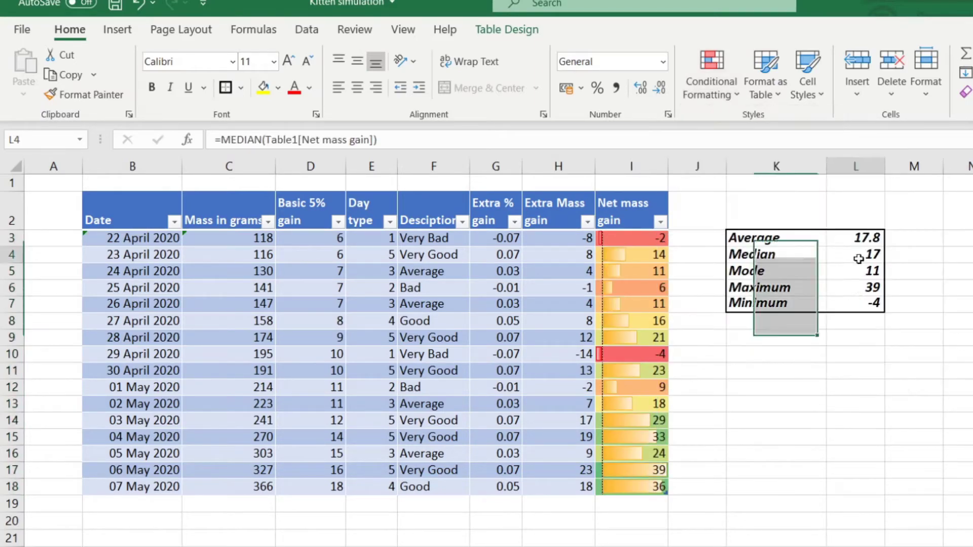
Preview gradient-fill data bars on the Net mass gain values in I3:I18 and clear all conditional formatting rules from those cells
{"action": "left_click_drag", "start_coordinate": [641, 242], "coordinate": [621, 489]}
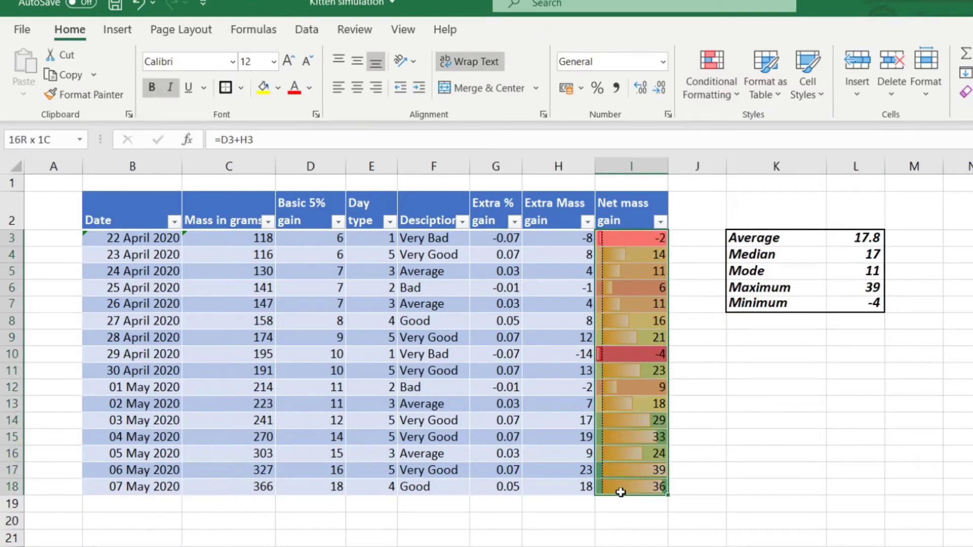
{"action": "left_click", "coordinate": [709, 86]}
{"action": "mouse_move", "coordinate": [759, 212]}
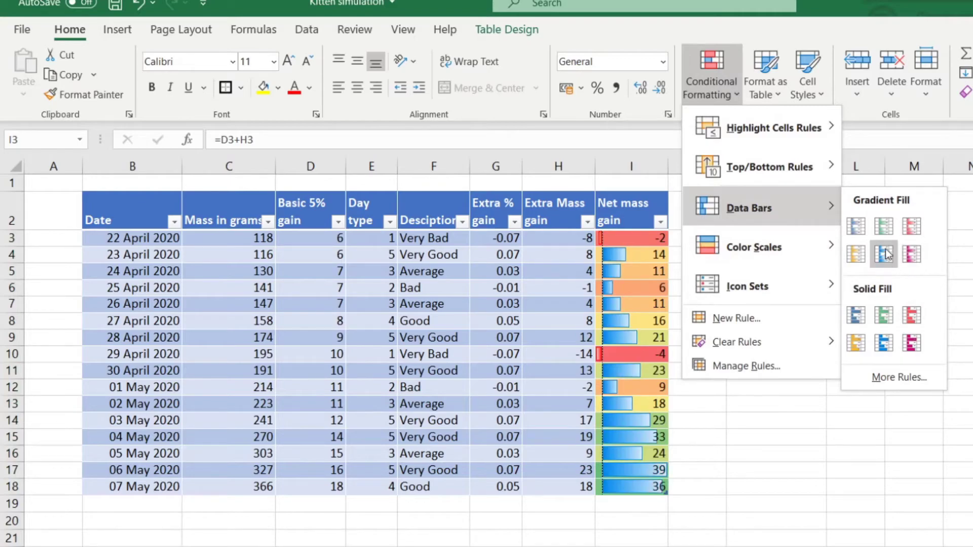
{"action": "mouse_move", "coordinate": [753, 287]}
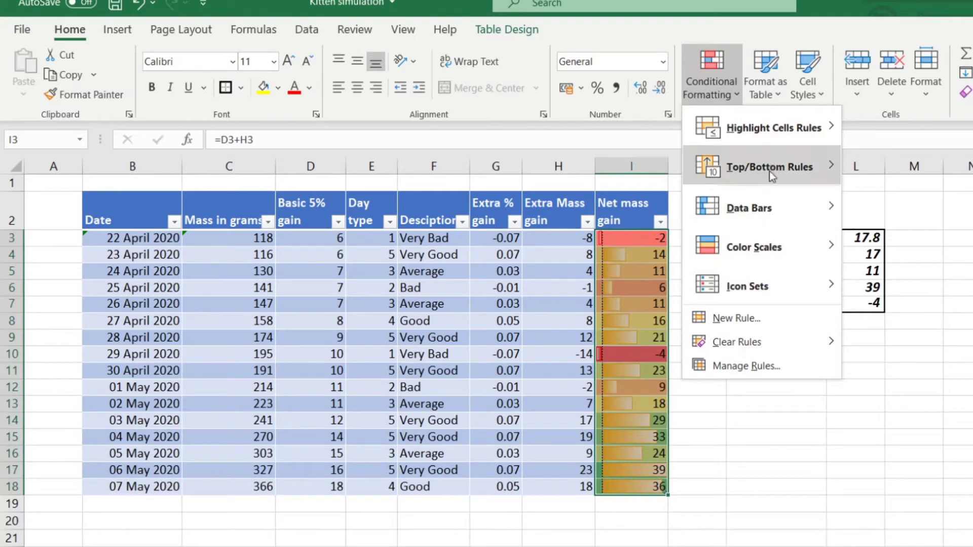
{"action": "mouse_move", "coordinate": [754, 345]}
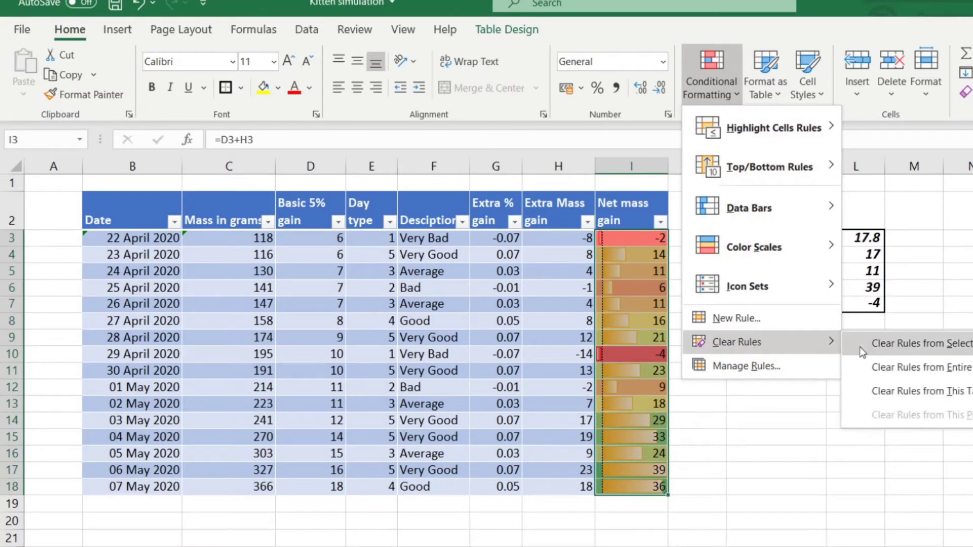
{"action": "left_click", "coordinate": [888, 345]}
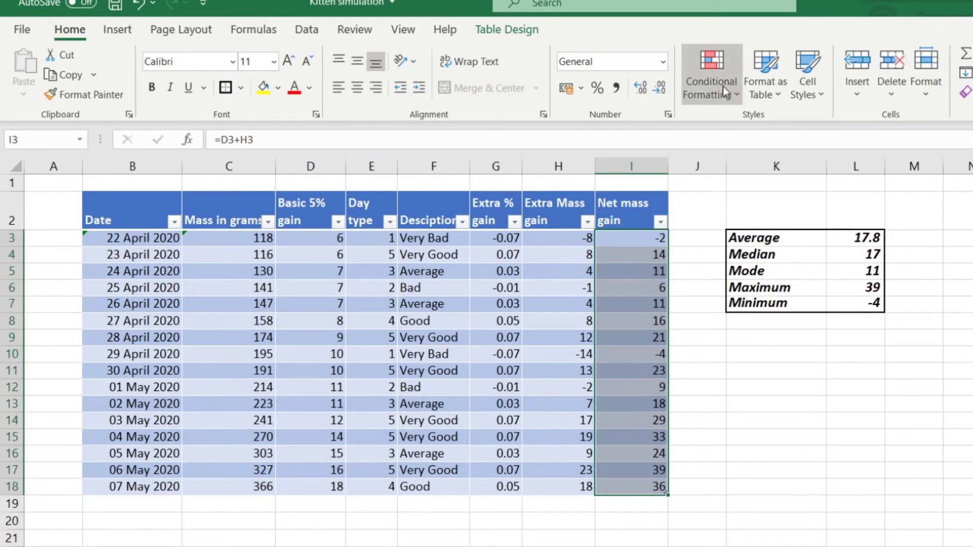
Start a Less Than highlight rule for the Net mass gain values in I3:I18 with threshold 8 and a custom format
{"action": "left_click", "coordinate": [738, 94]}
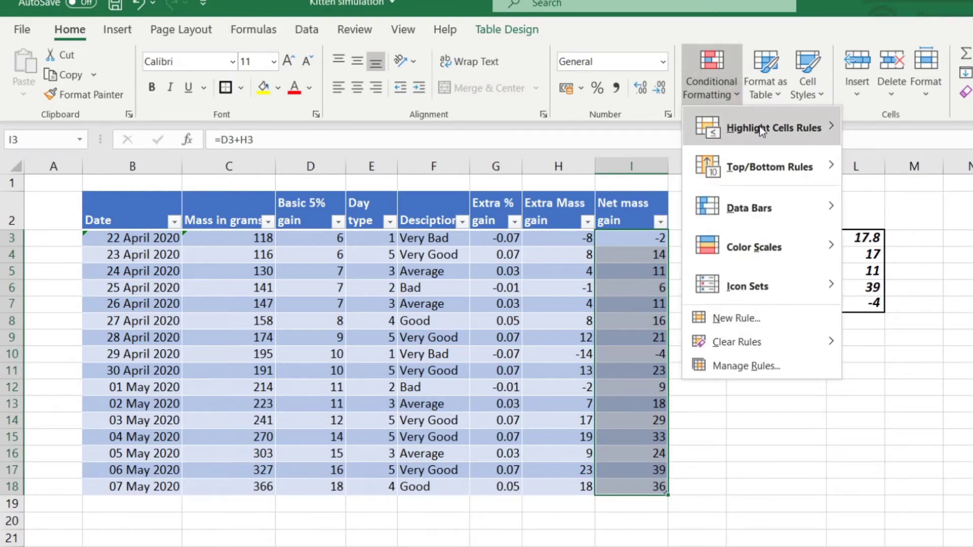
{"action": "mouse_move", "coordinate": [761, 131]}
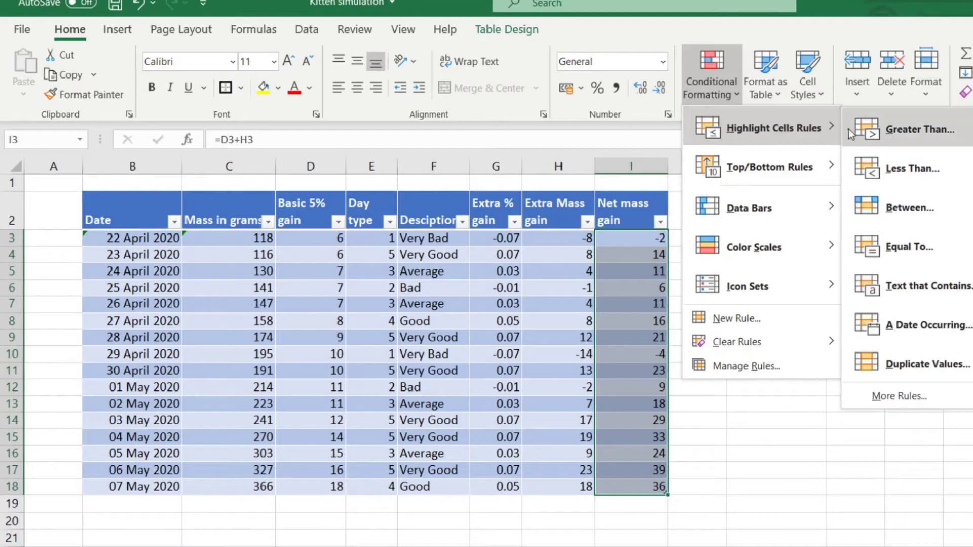
{"action": "left_click", "coordinate": [923, 172]}
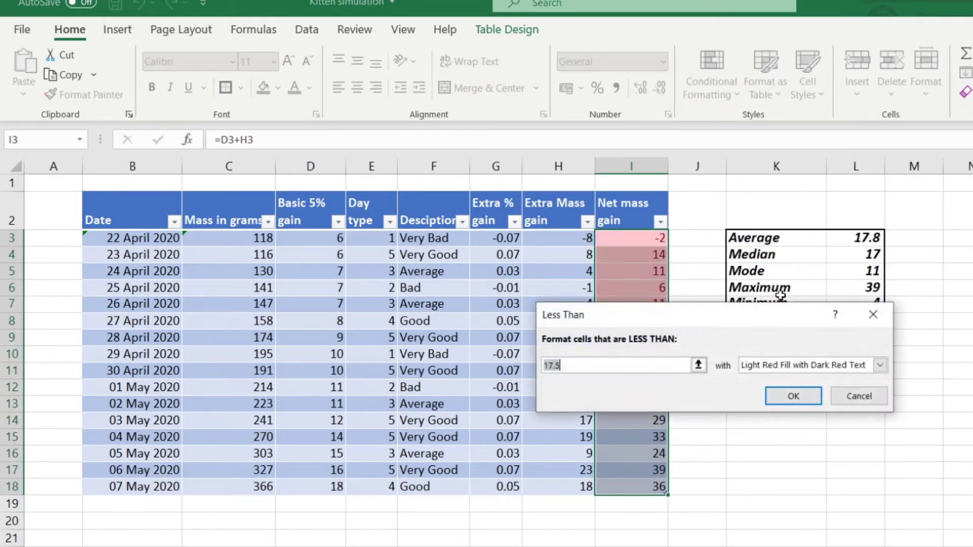
{"action": "type", "text": "8"}
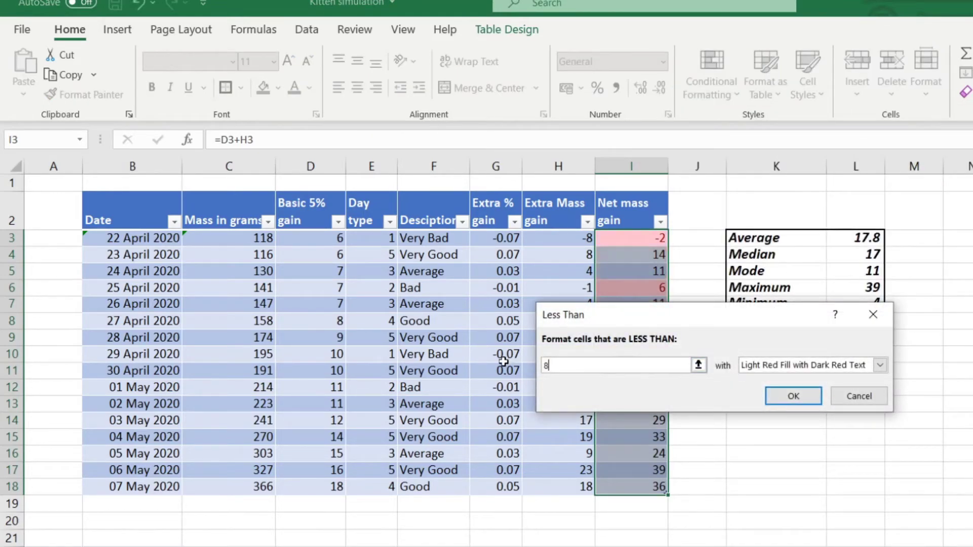
{"action": "left_click", "coordinate": [862, 365]}
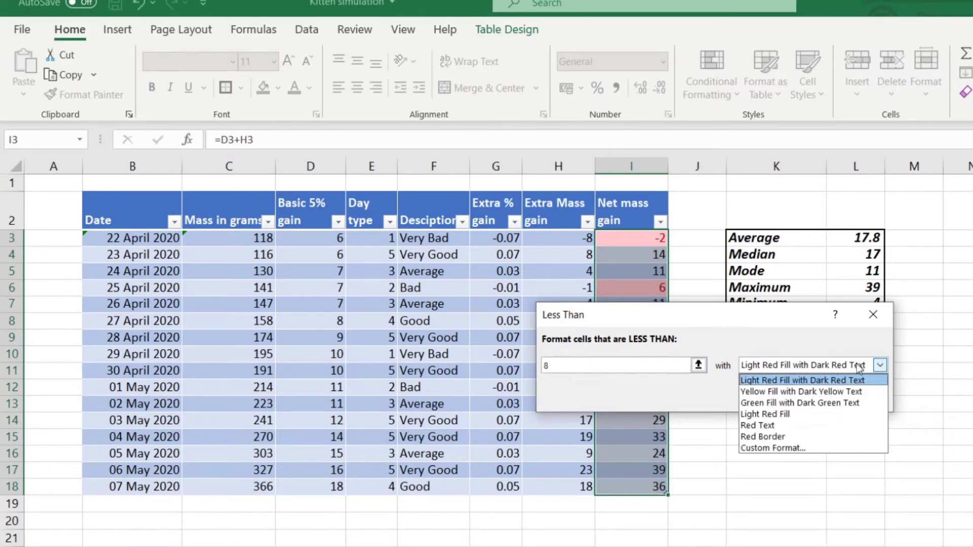
{"action": "left_click", "coordinate": [789, 424]}
{"action": "left_click", "coordinate": [879, 365]}
{"action": "left_click", "coordinate": [818, 446]}
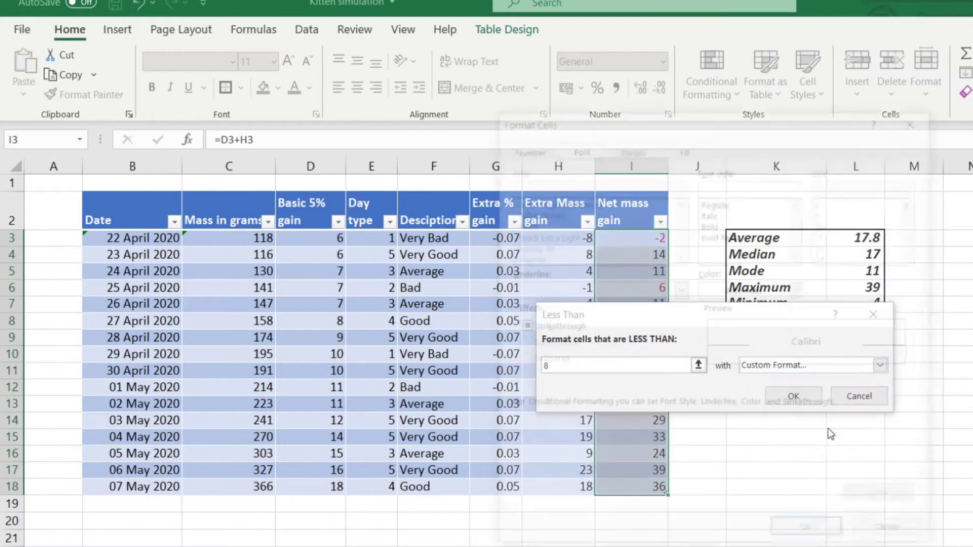
Give the rule's custom format a bold font style and an outline border
{"action": "left_click", "coordinate": [616, 151]}
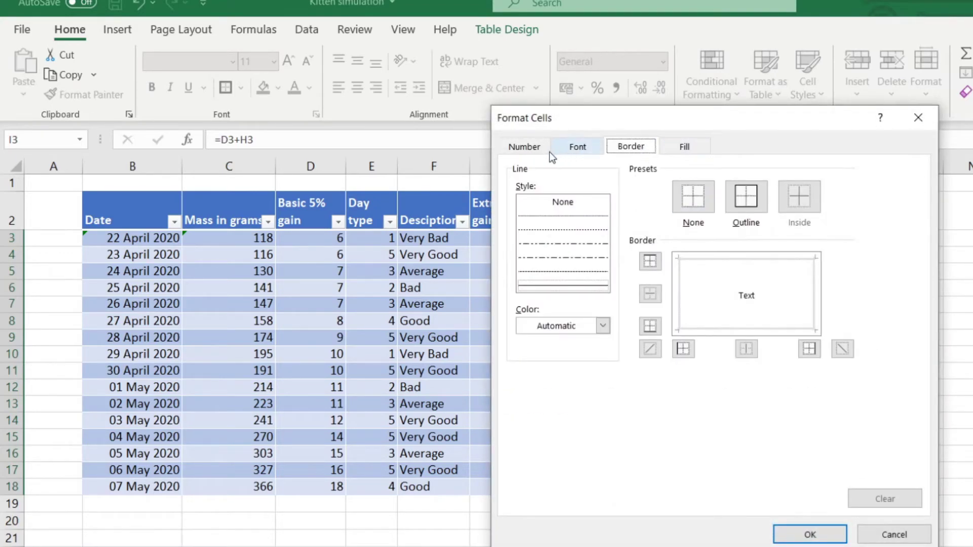
{"action": "left_click", "coordinate": [533, 152]}
{"action": "left_click", "coordinate": [576, 152]}
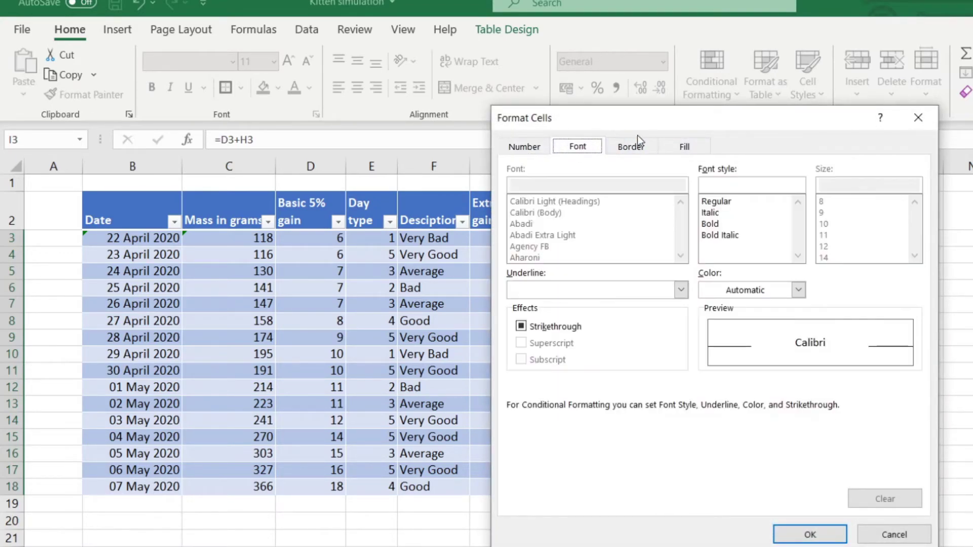
{"action": "left_click", "coordinate": [717, 224]}
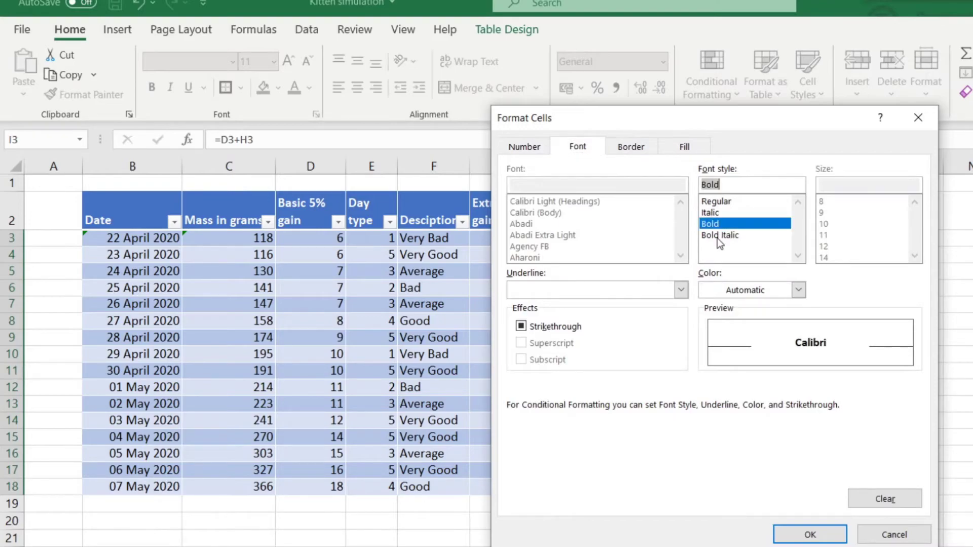
{"action": "left_click", "coordinate": [636, 146]}
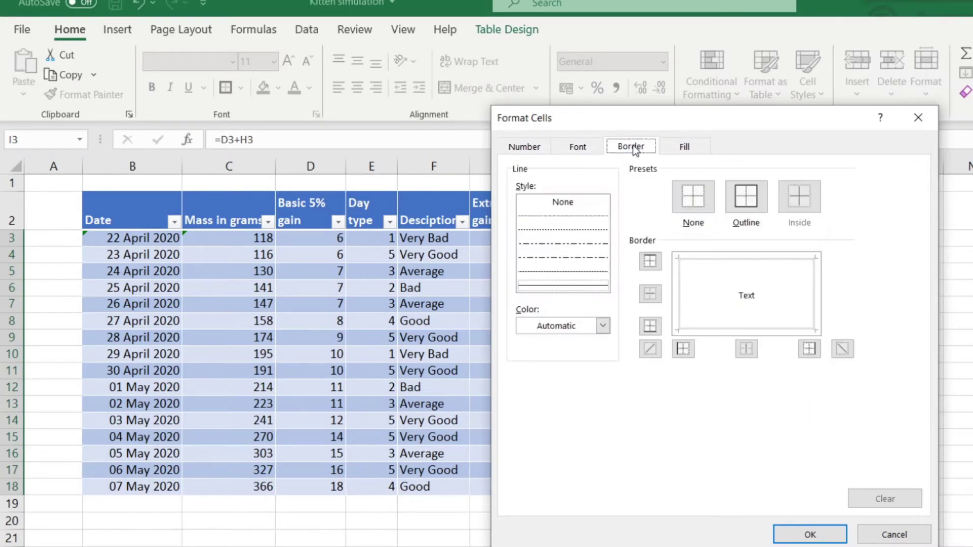
{"action": "left_click", "coordinate": [684, 147]}
{"action": "left_click", "coordinate": [632, 147]}
{"action": "left_click", "coordinate": [730, 190]}
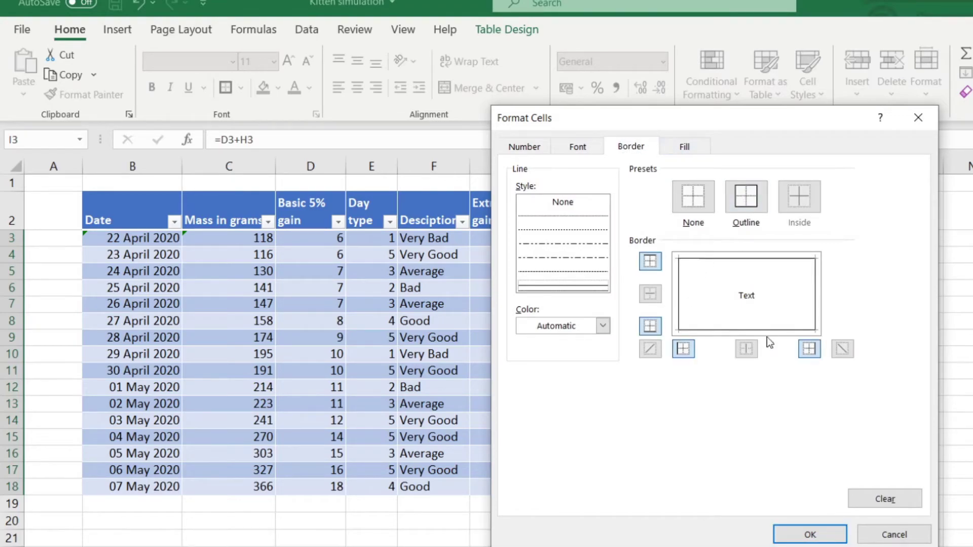
{"action": "left_click", "coordinate": [591, 288]}
{"action": "left_click", "coordinate": [745, 197]}
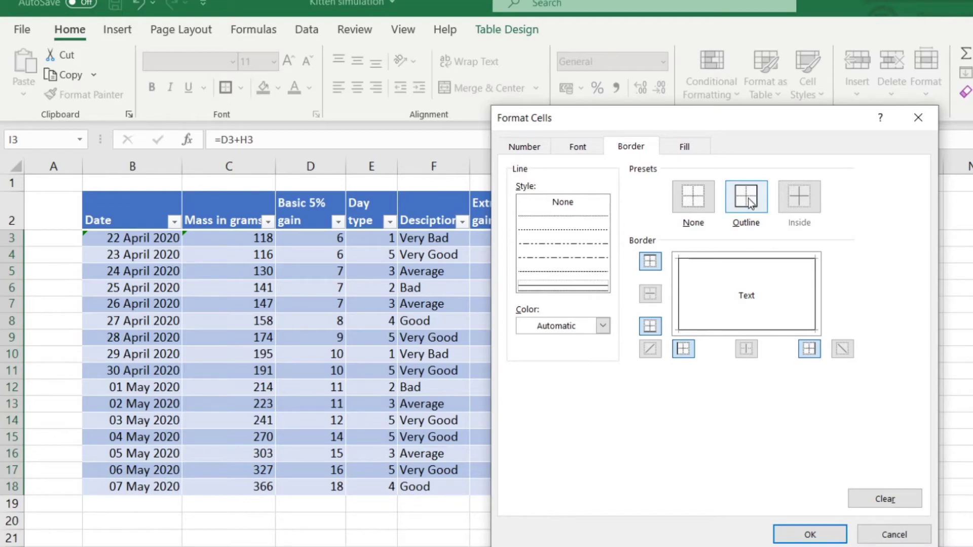
Set the custom format's fill to red and apply the Less Than rule to the Net mass gain values
{"action": "left_click", "coordinate": [686, 147]}
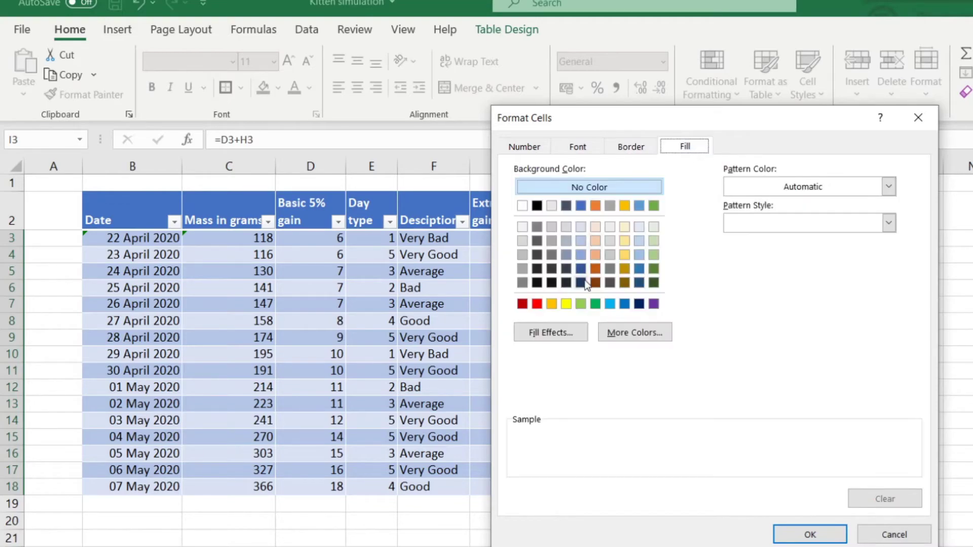
{"action": "left_click", "coordinate": [537, 304]}
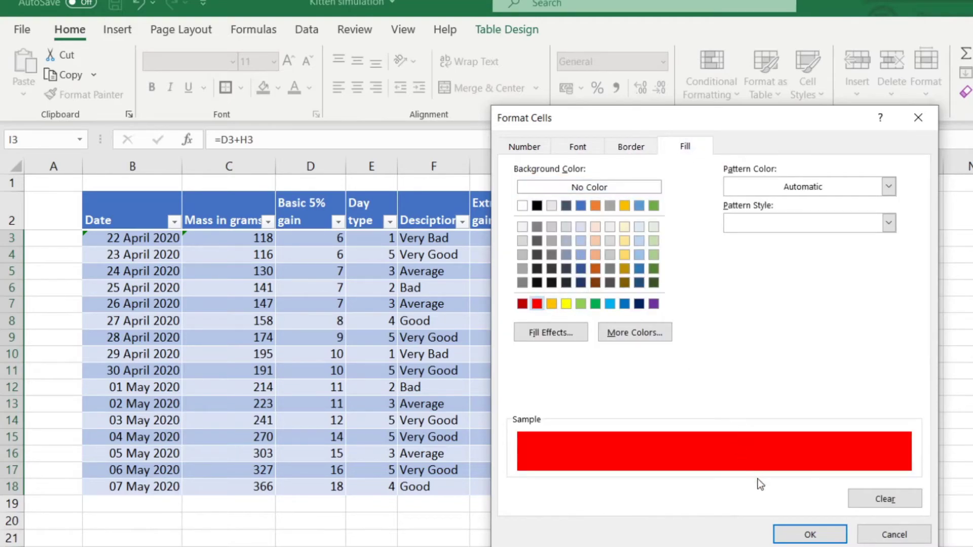
{"action": "left_click", "coordinate": [801, 529]}
{"action": "left_click", "coordinate": [793, 396]}
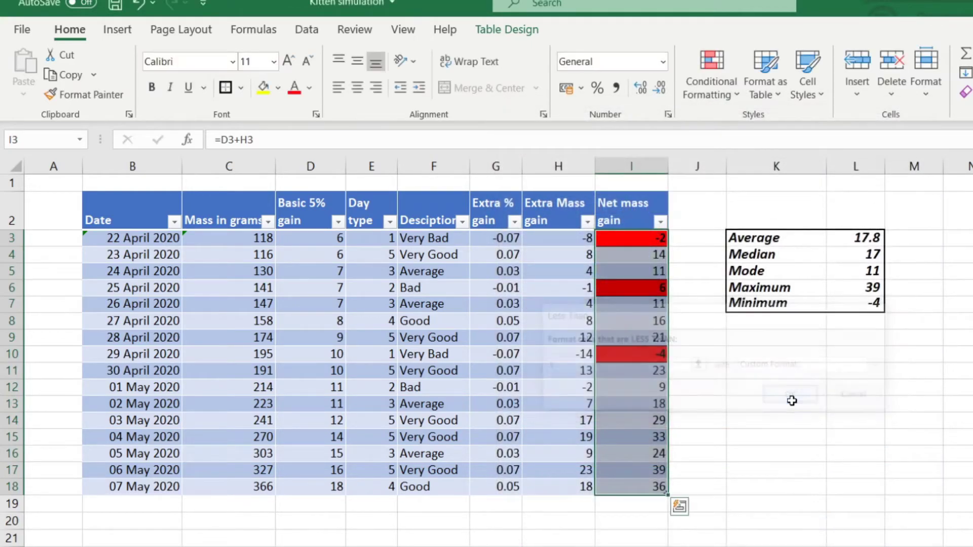
{"action": "left_click", "coordinate": [701, 318]}
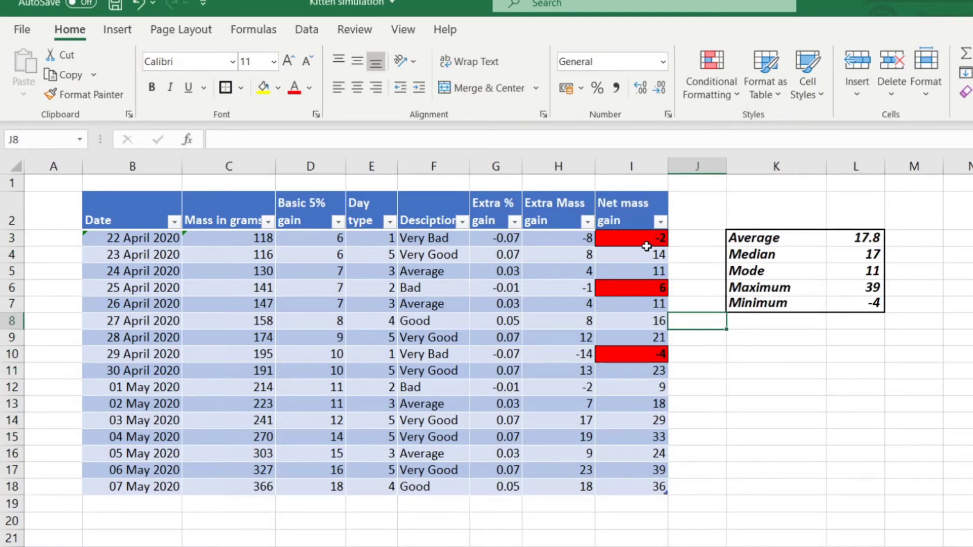
Highlight Net mass gain values greater than 20 in I3:I18 with Green Fill with Dark Green Text, and reselect the range
{"action": "left_click_drag", "start_coordinate": [647, 238], "coordinate": [642, 480]}
{"action": "left_click", "coordinate": [740, 98]}
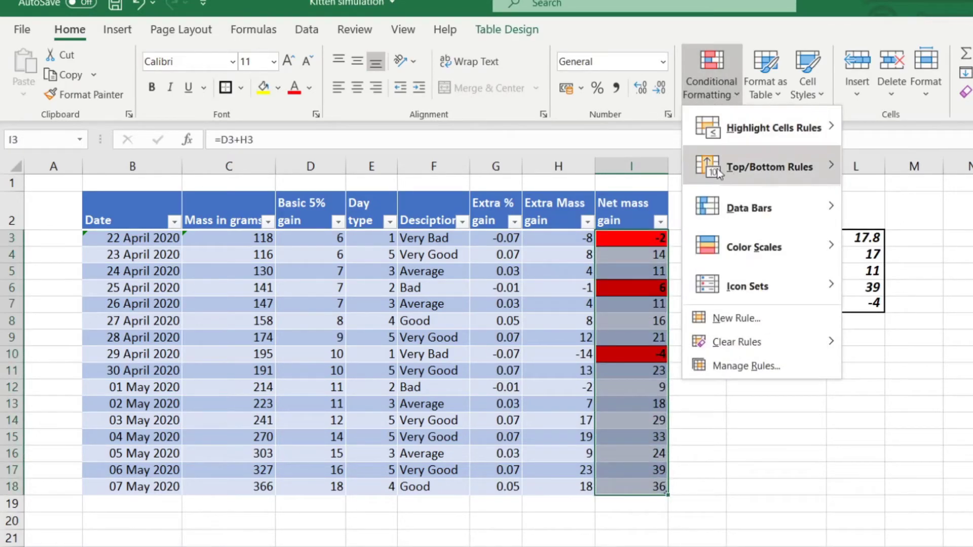
{"action": "mouse_move", "coordinate": [767, 152]}
{"action": "mouse_move", "coordinate": [763, 125]}
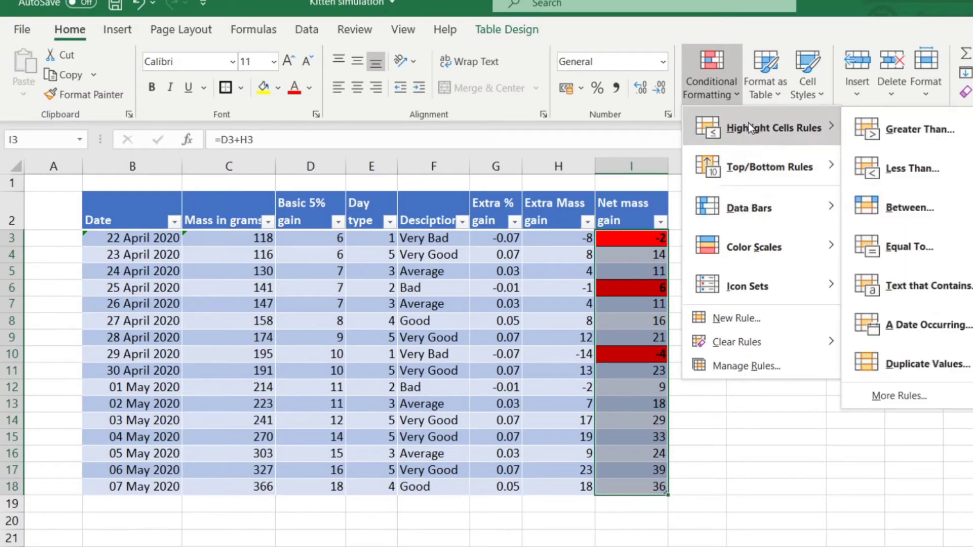
{"action": "left_click", "coordinate": [907, 130]}
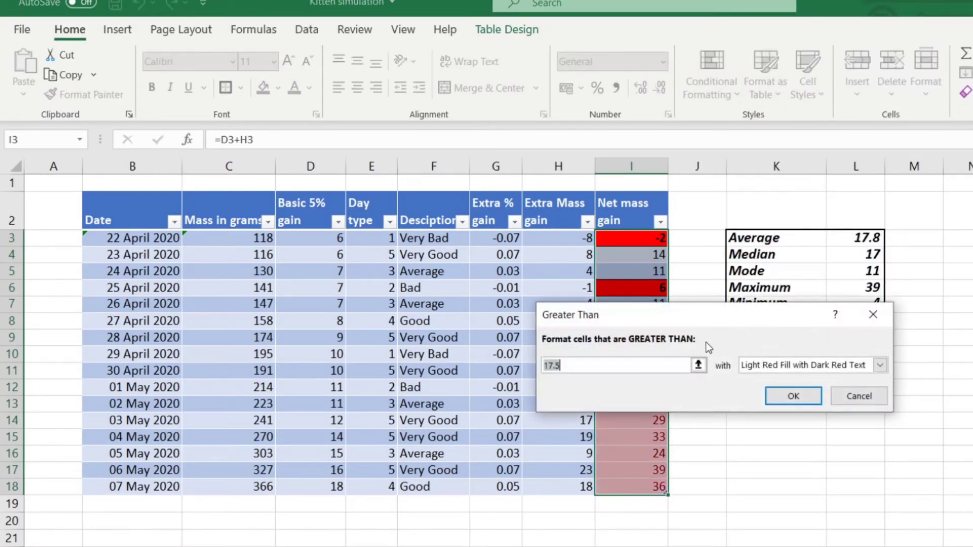
{"action": "type", "text": "20"}
{"action": "left_click", "coordinate": [880, 365]}
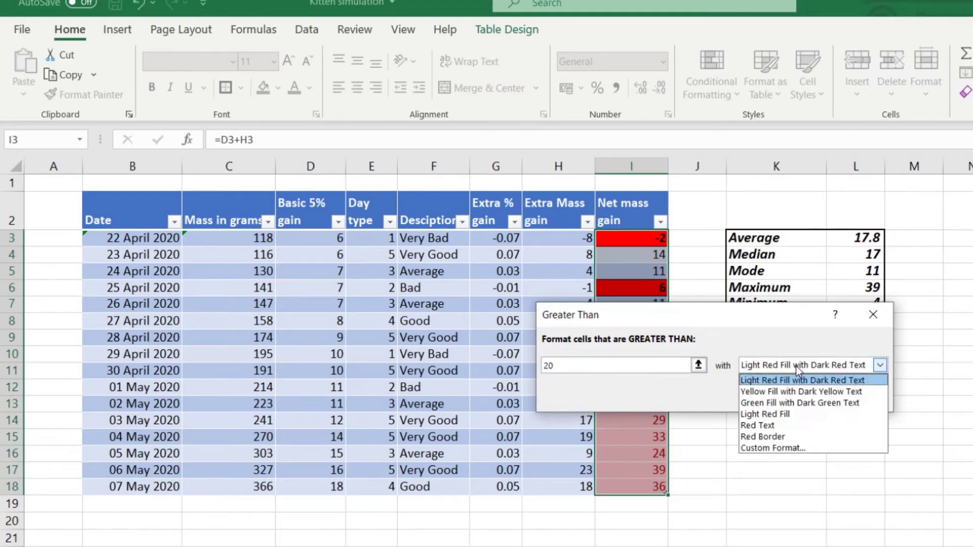
{"action": "left_click", "coordinate": [793, 402]}
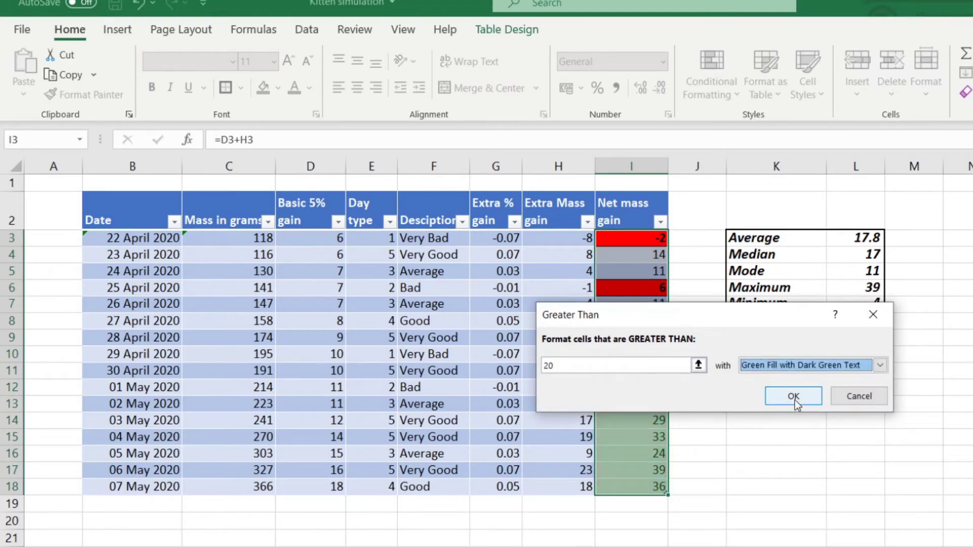
{"action": "left_click", "coordinate": [793, 402]}
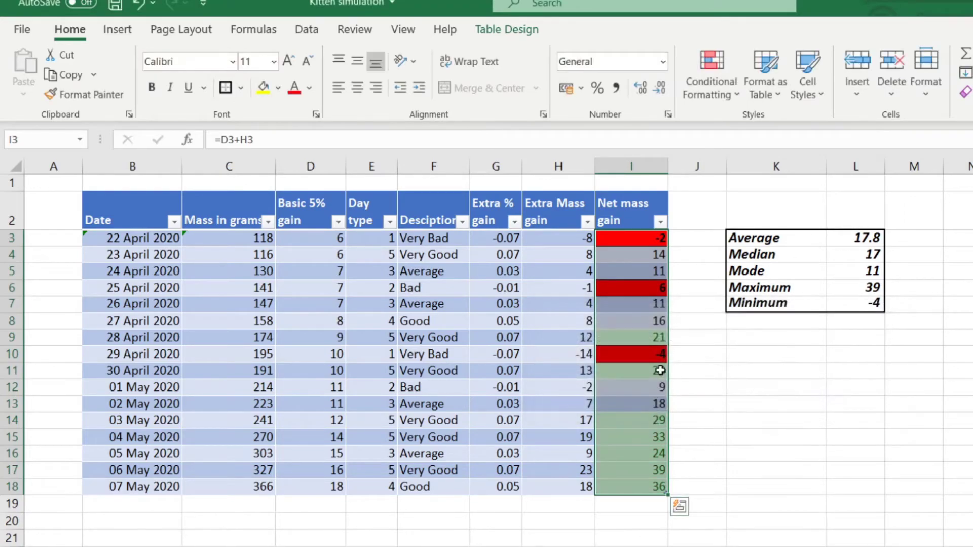
{"action": "left_click", "coordinate": [710, 470]}
{"action": "left_click_drag", "start_coordinate": [651, 490], "coordinate": [659, 238]}
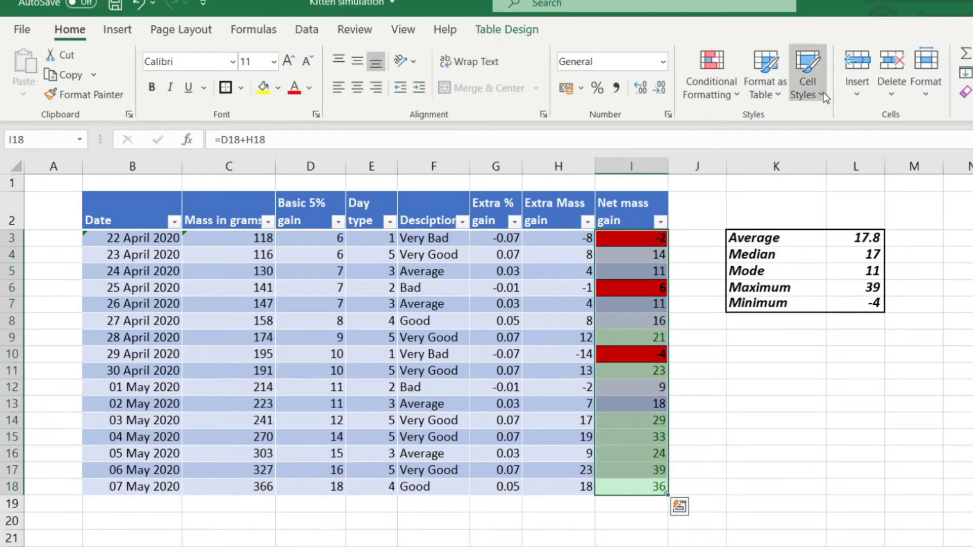
{"action": "left_click", "coordinate": [715, 89]}
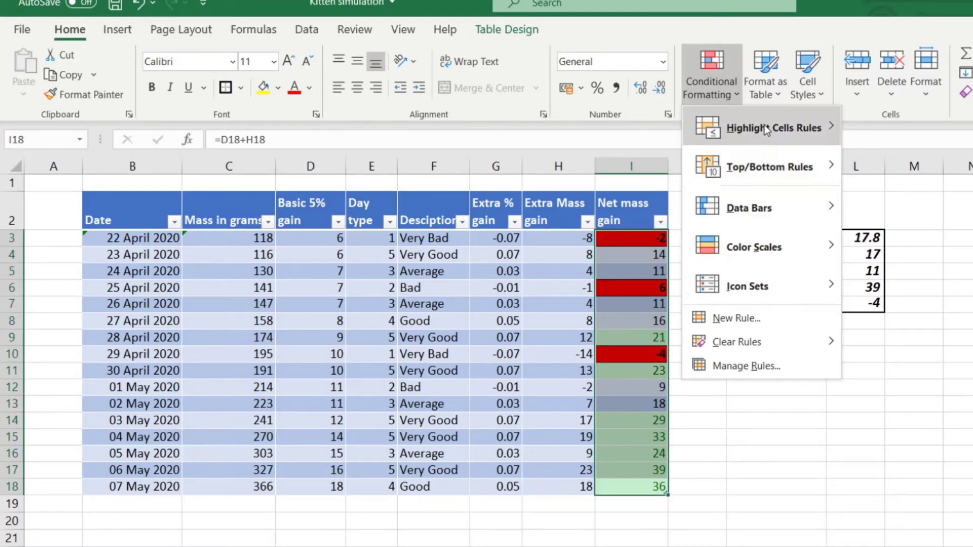
{"action": "mouse_move", "coordinate": [761, 129]}
{"action": "left_click", "coordinate": [895, 168]}
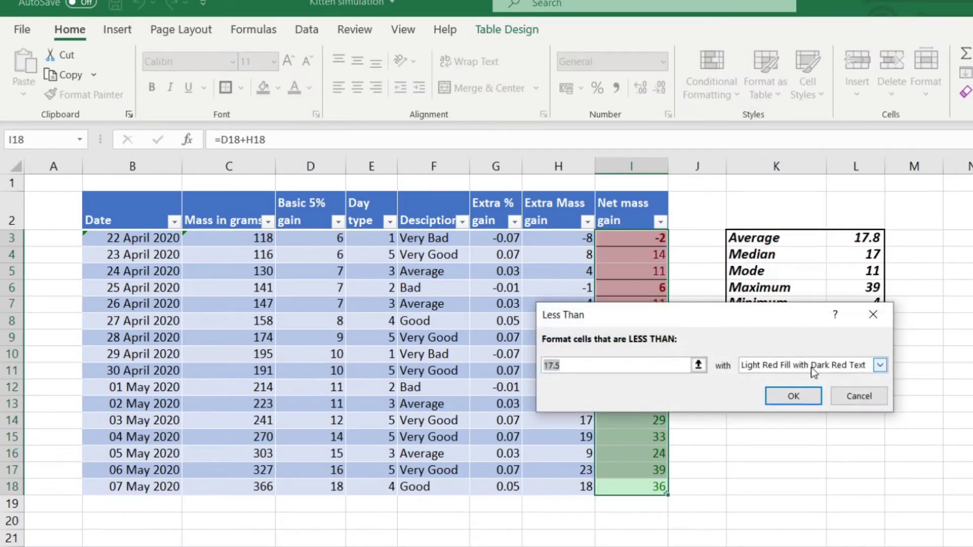
{"action": "left_click", "coordinate": [881, 365]}
{"action": "left_click", "coordinate": [778, 449]}
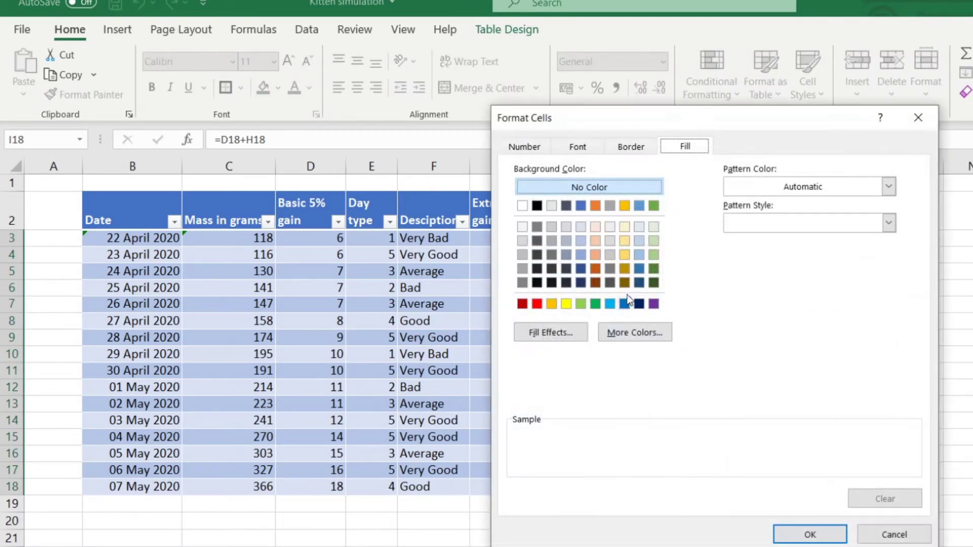
{"action": "left_click", "coordinate": [566, 304]}
{"action": "left_click", "coordinate": [803, 537]}
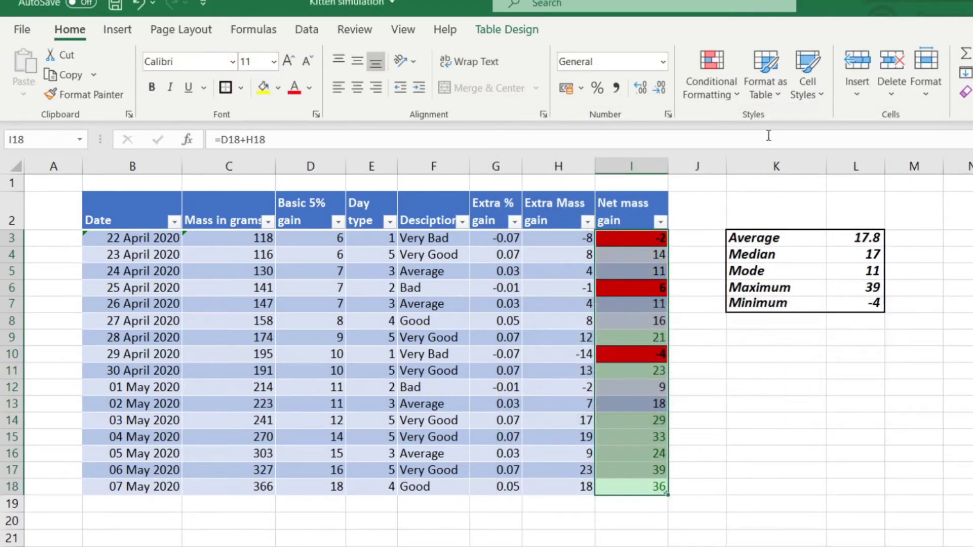
{"action": "left_click", "coordinate": [860, 396]}
Highlight Net mass gain values greater than 30 in I3:I18 with a custom format using an orange fill
{"action": "left_click", "coordinate": [736, 103]}
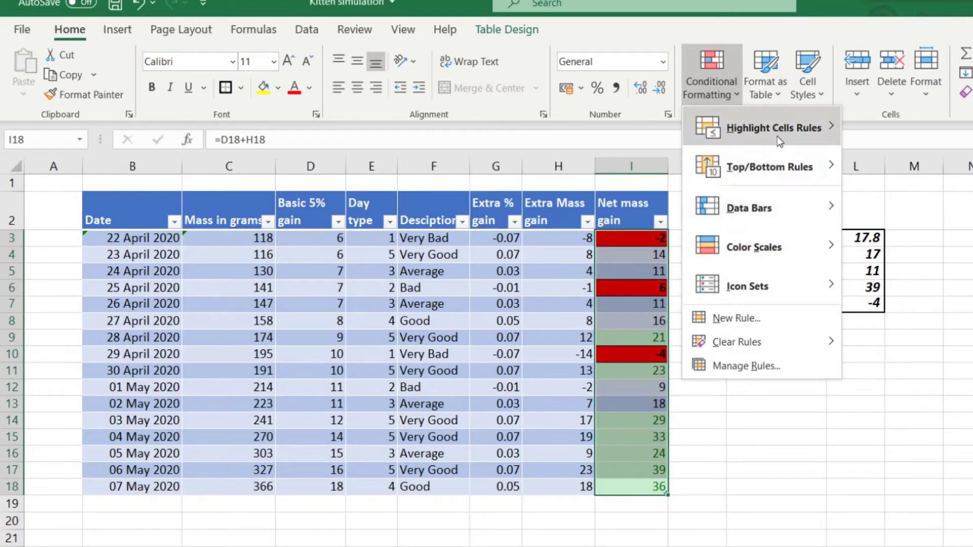
{"action": "mouse_move", "coordinate": [777, 136]}
{"action": "left_click", "coordinate": [906, 135]}
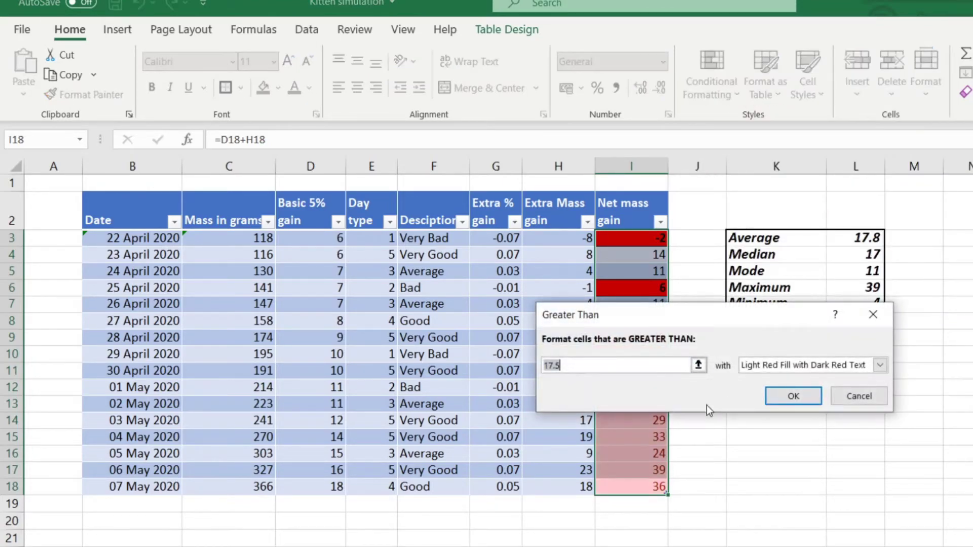
{"action": "type", "text": "30"}
{"action": "left_click", "coordinate": [799, 369]}
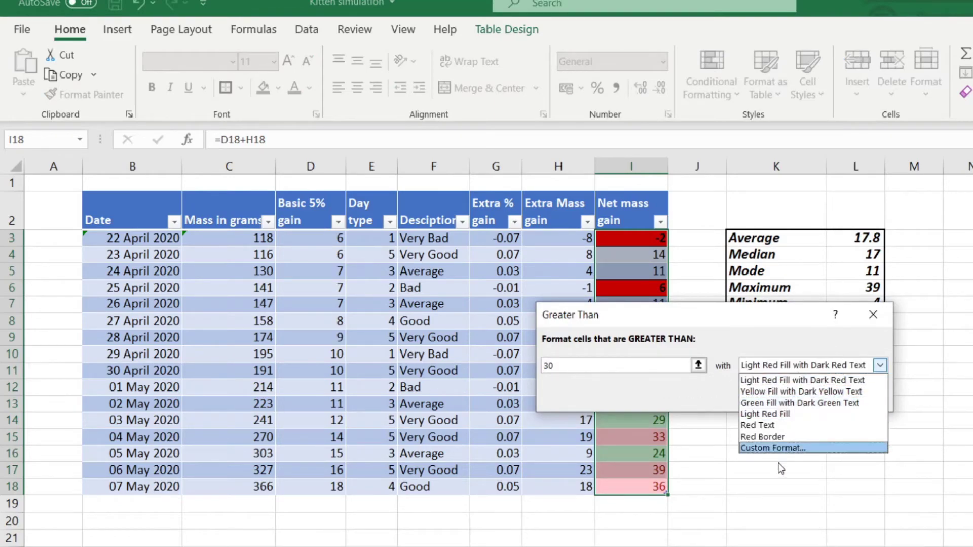
{"action": "left_click", "coordinate": [779, 448]}
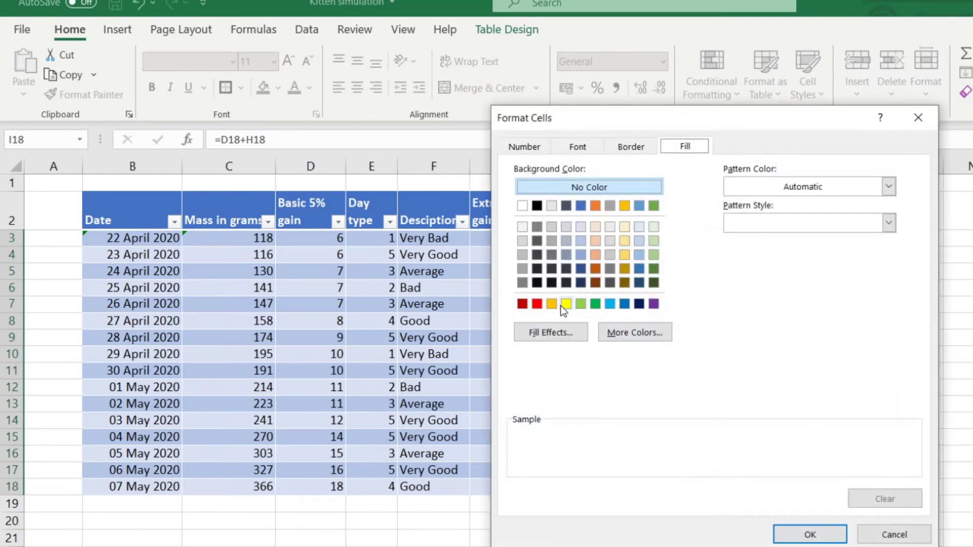
{"action": "left_click", "coordinate": [552, 304]}
{"action": "left_click", "coordinate": [809, 535]}
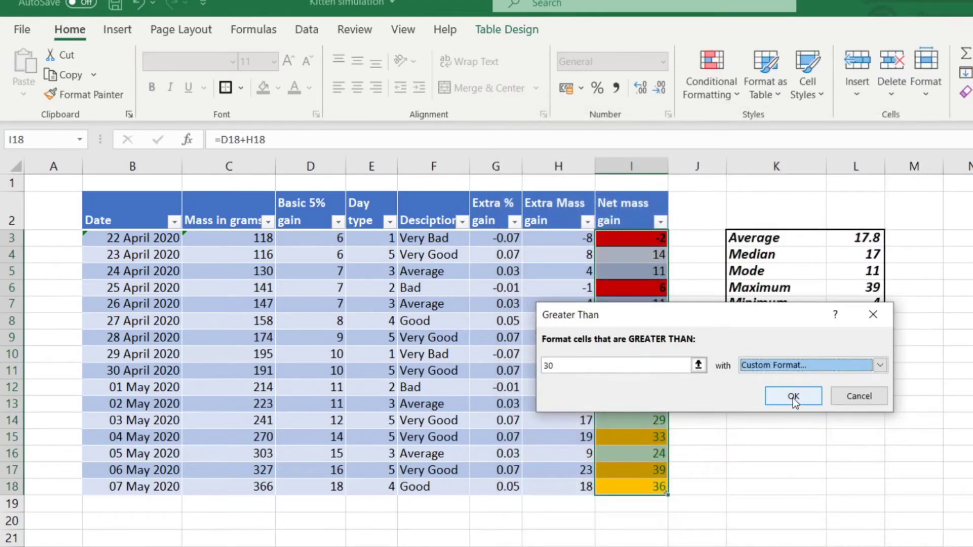
{"action": "left_click", "coordinate": [793, 396]}
{"action": "left_click", "coordinate": [631, 520]}
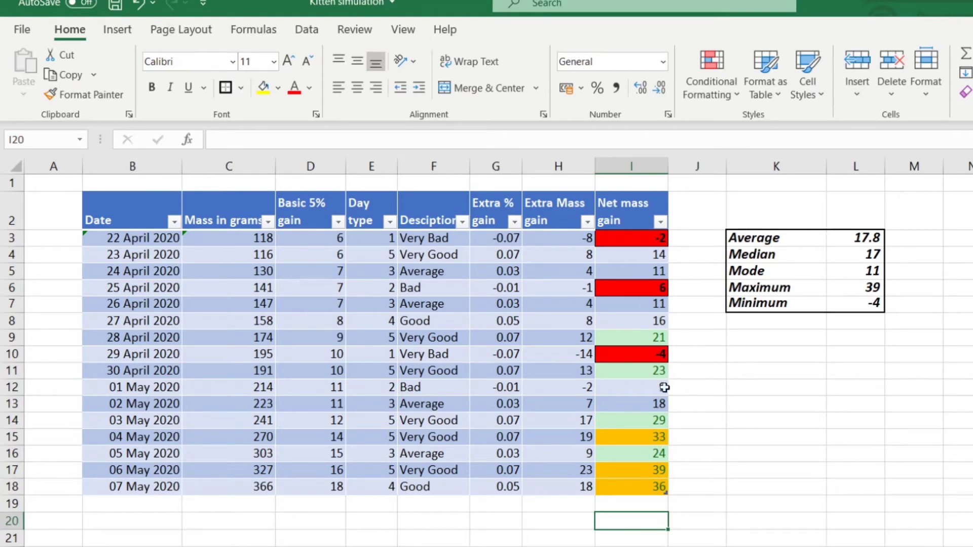
Review the conditional formatting rules for the Net mass gain values in the Rules Manager, and close it without changes
{"action": "left_click_drag", "start_coordinate": [642, 238], "coordinate": [639, 487]}
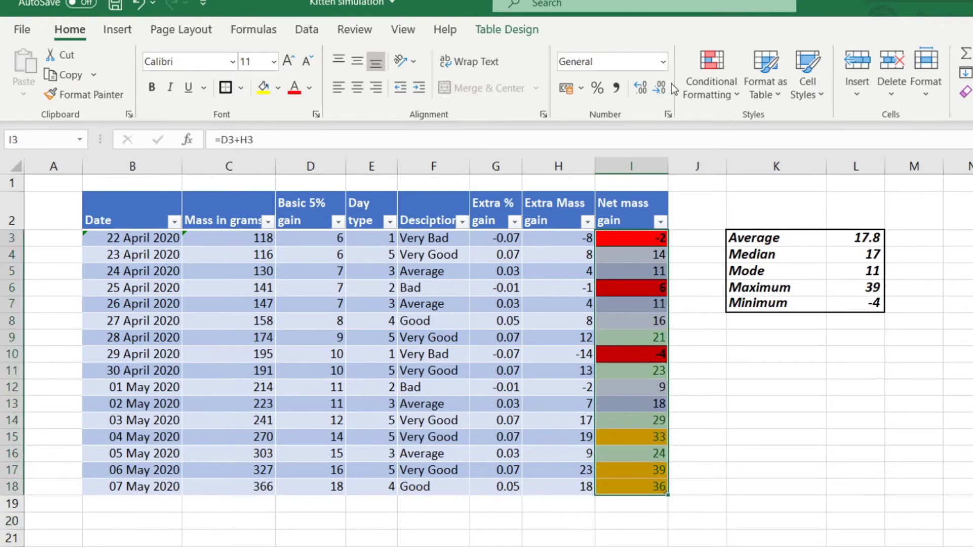
{"action": "left_click", "coordinate": [720, 89]}
{"action": "left_click", "coordinate": [759, 364]}
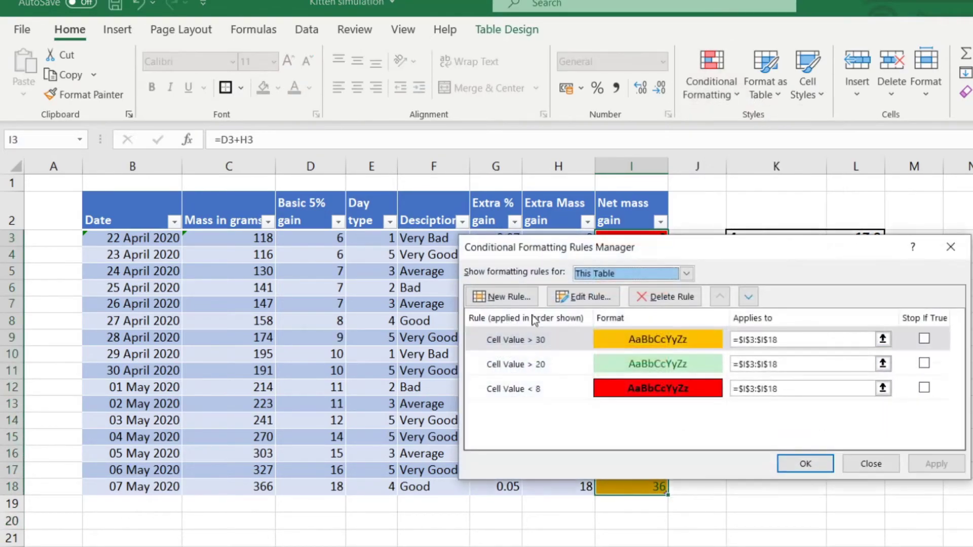
{"action": "left_click_drag", "start_coordinate": [661, 253], "coordinate": [874, 238]}
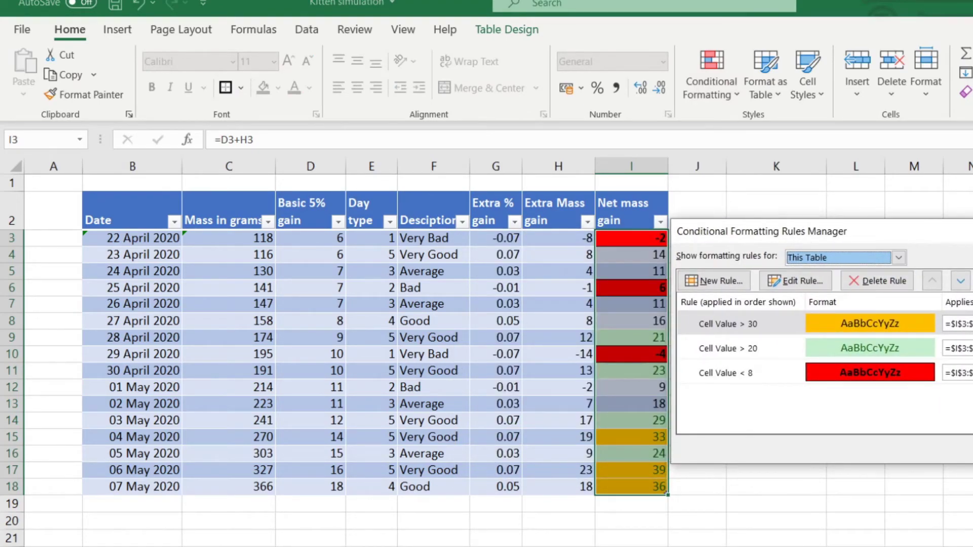
{"action": "key", "text": "Escape"}
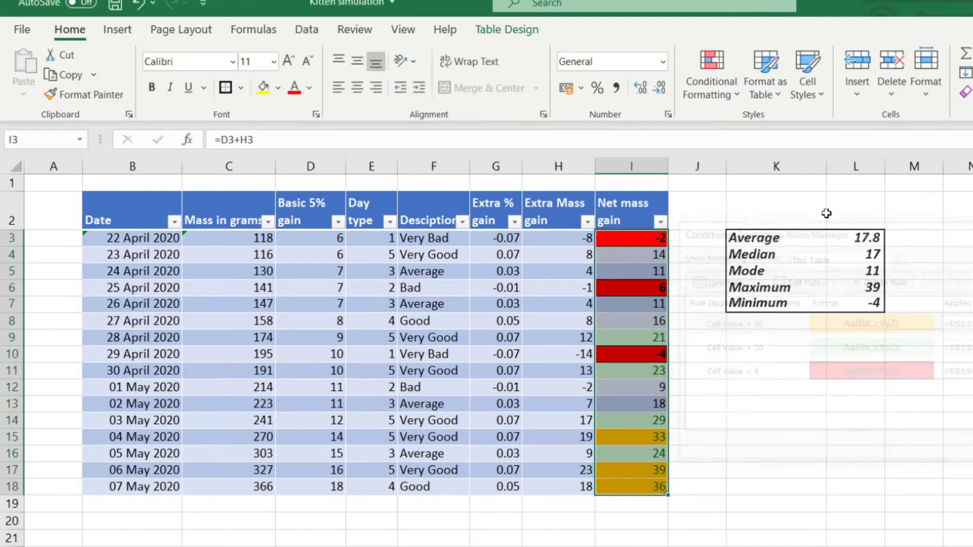
Clear all conditional formatting rules from the selected Net mass gain cells
{"action": "left_click", "coordinate": [712, 76]}
{"action": "mouse_move", "coordinate": [788, 351]}
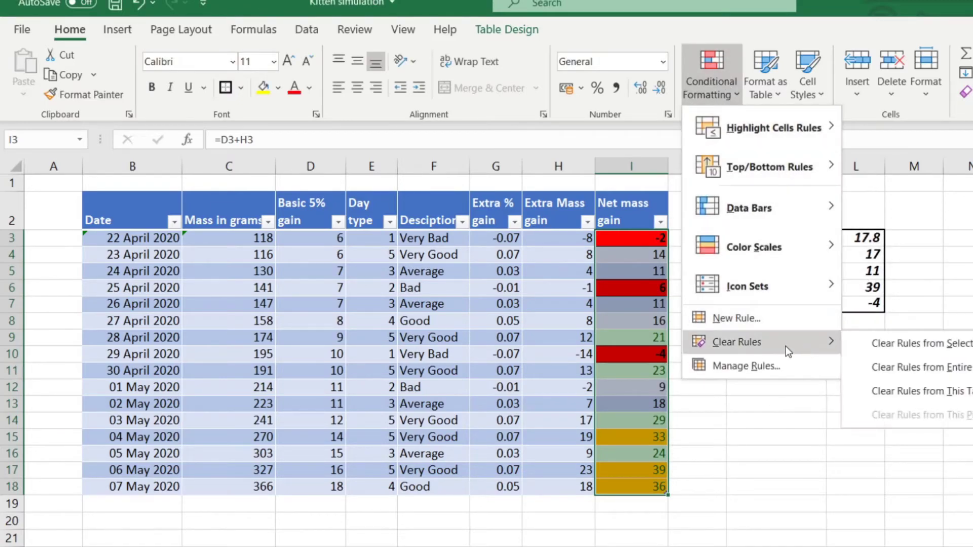
{"action": "left_click", "coordinate": [920, 348]}
Highlight Net mass gain values between 10 and 20 in I3:I18 with Light Red Fill with Dark Red Text
{"action": "left_click", "coordinate": [706, 99]}
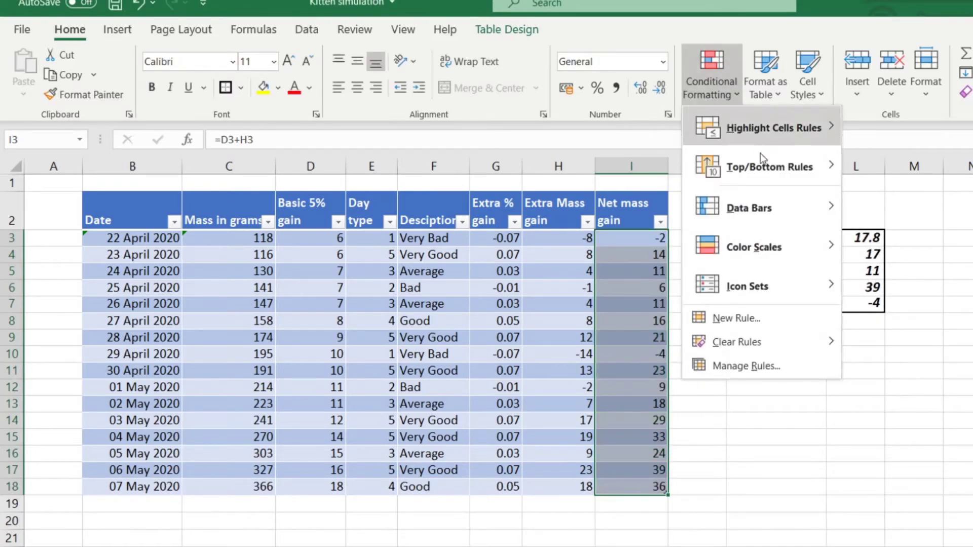
{"action": "mouse_move", "coordinate": [777, 132]}
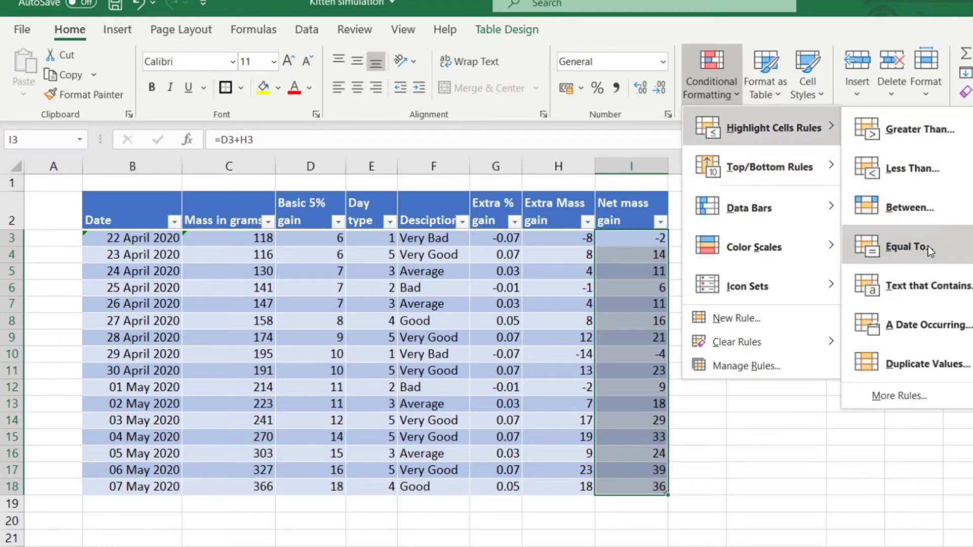
{"action": "left_click", "coordinate": [915, 211]}
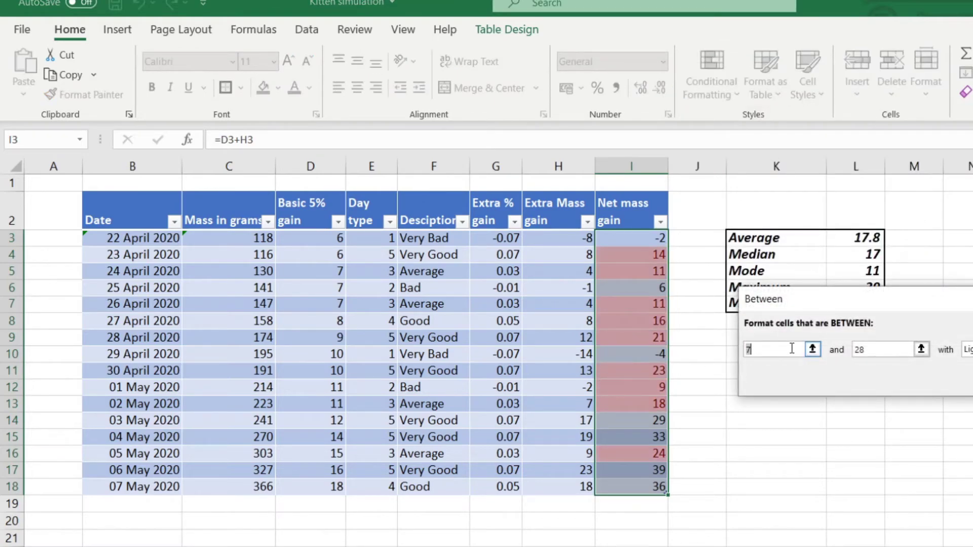
{"action": "type", "text": "10"}
{"action": "left_click_drag", "start_coordinate": [893, 350], "coordinate": [840, 349]}
{"action": "type", "text": "20"}
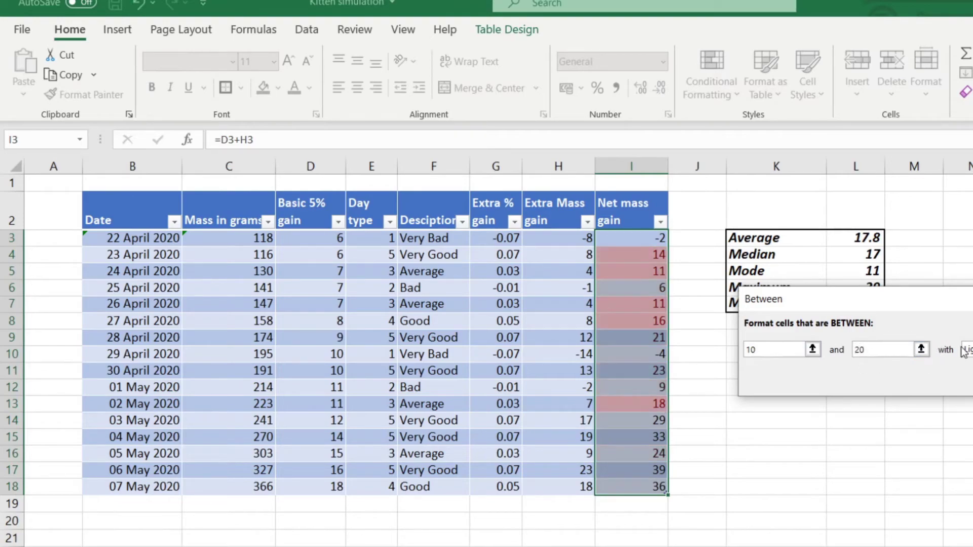
{"action": "key", "text": "Return"}
{"action": "left_click", "coordinate": [698, 401]}
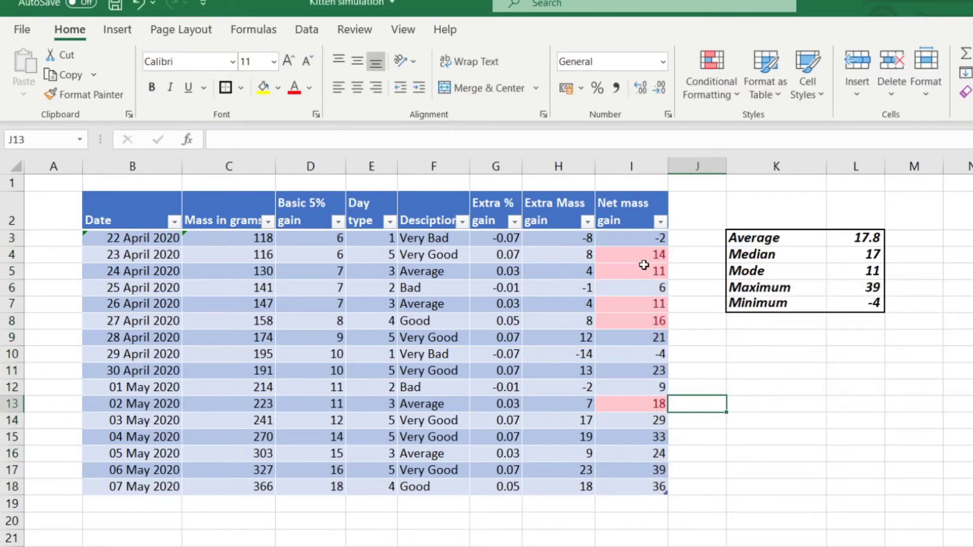
Select I3:I18 and clear its between-10-and-20 highlight rule
{"action": "left_click_drag", "start_coordinate": [649, 242], "coordinate": [659, 488]}
{"action": "left_click", "coordinate": [720, 93]}
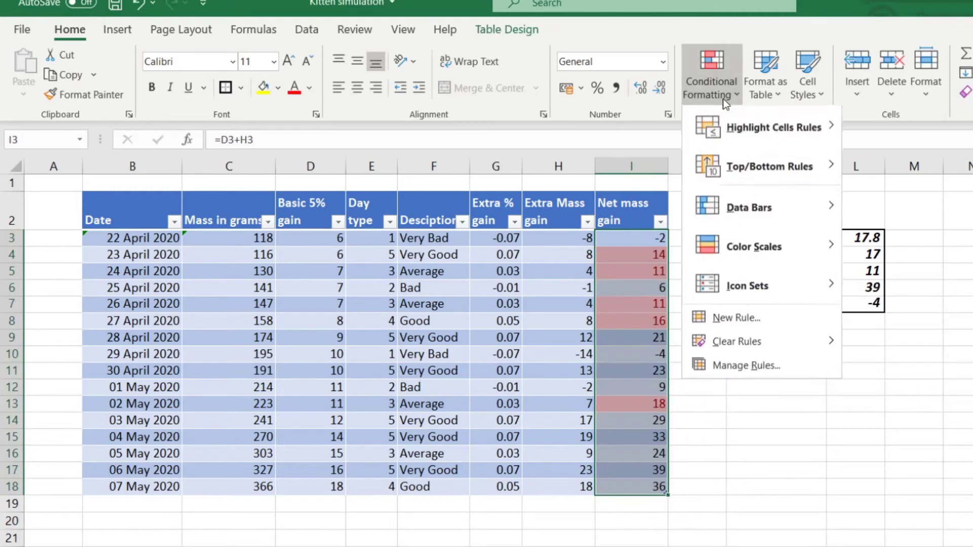
{"action": "mouse_move", "coordinate": [804, 342]}
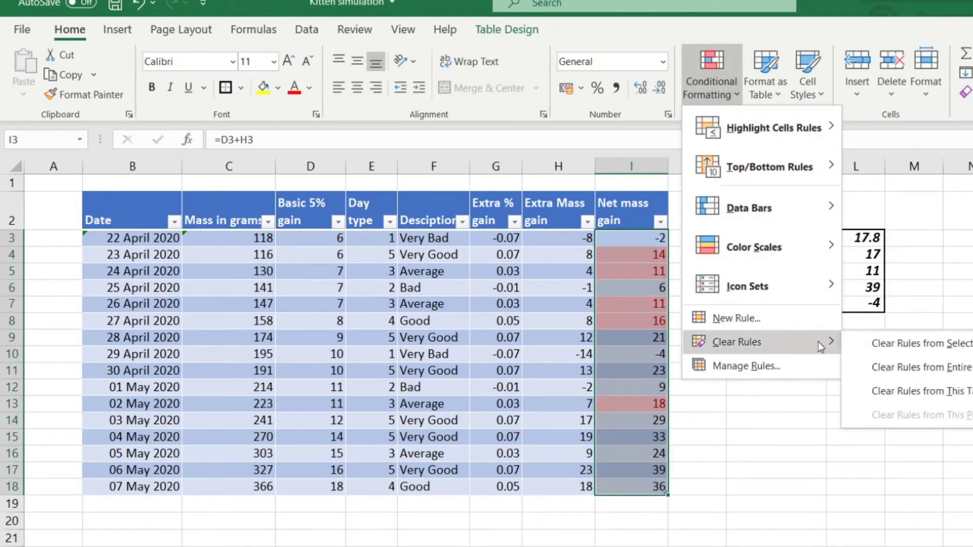
{"action": "left_click", "coordinate": [892, 341]}
Apply the Green-Yellow-Red colour scale to the Net mass gain values in I3:I18
{"action": "left_click", "coordinate": [711, 86]}
{"action": "mouse_move", "coordinate": [771, 249]}
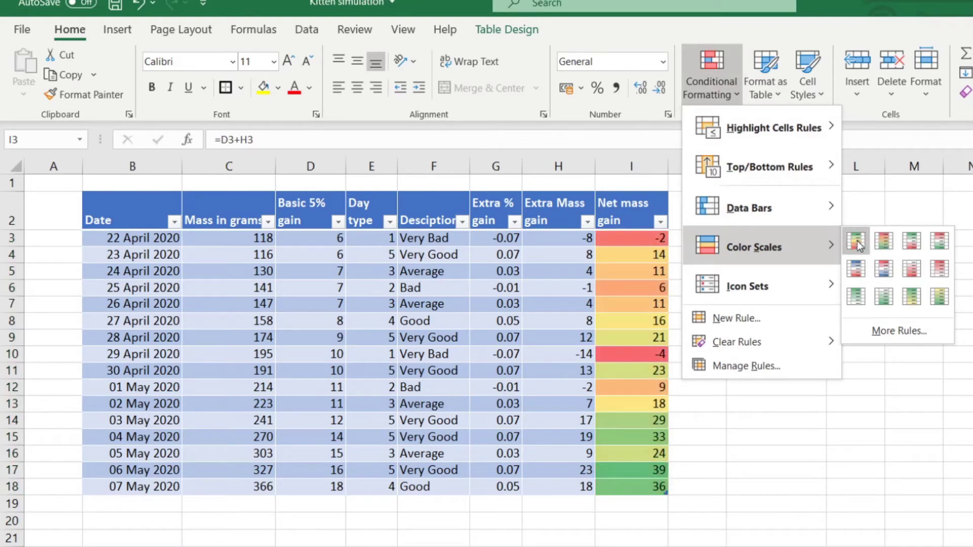
{"action": "left_click", "coordinate": [856, 241]}
{"action": "left_click", "coordinate": [719, 487]}
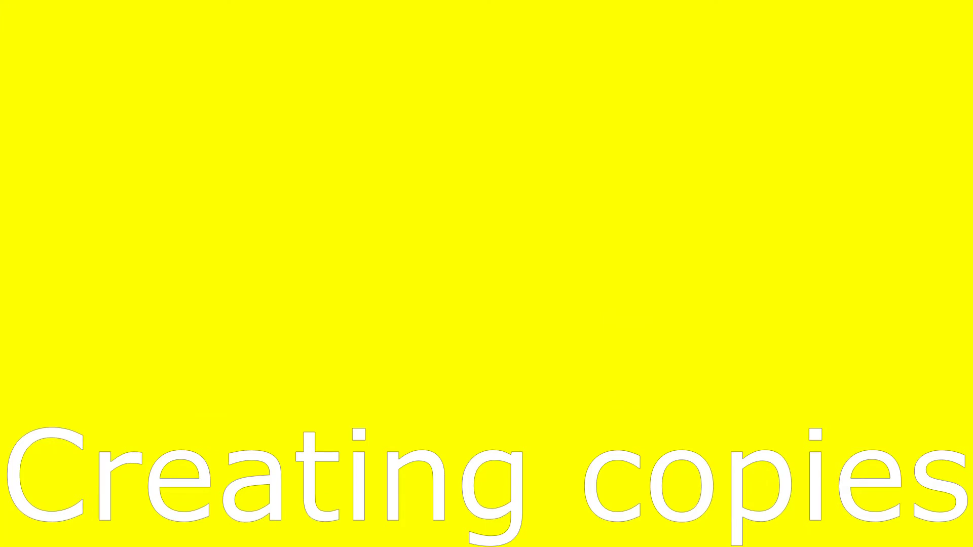
Rename Sheet1 as Kitten 1
{"action": "right_click", "coordinate": [72, 499]}
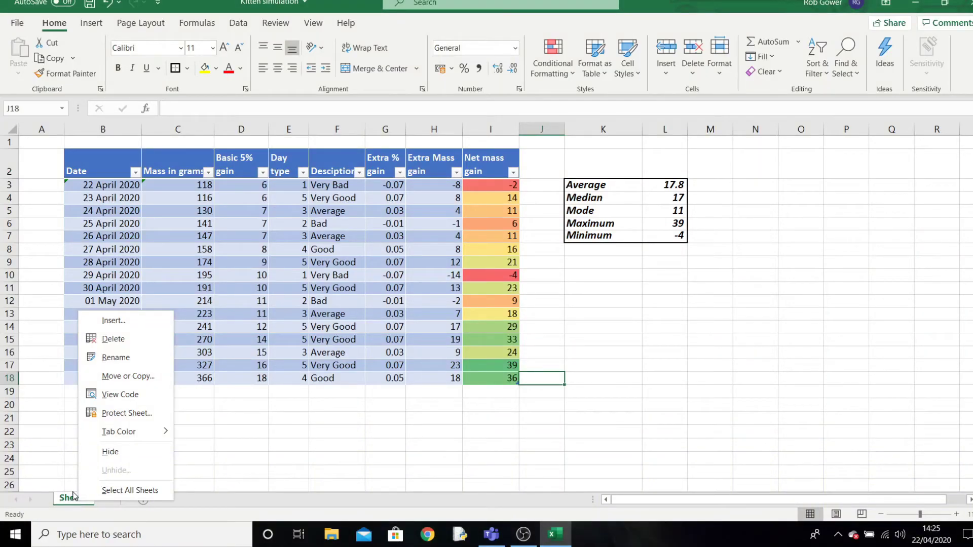
{"action": "left_click", "coordinate": [116, 358]}
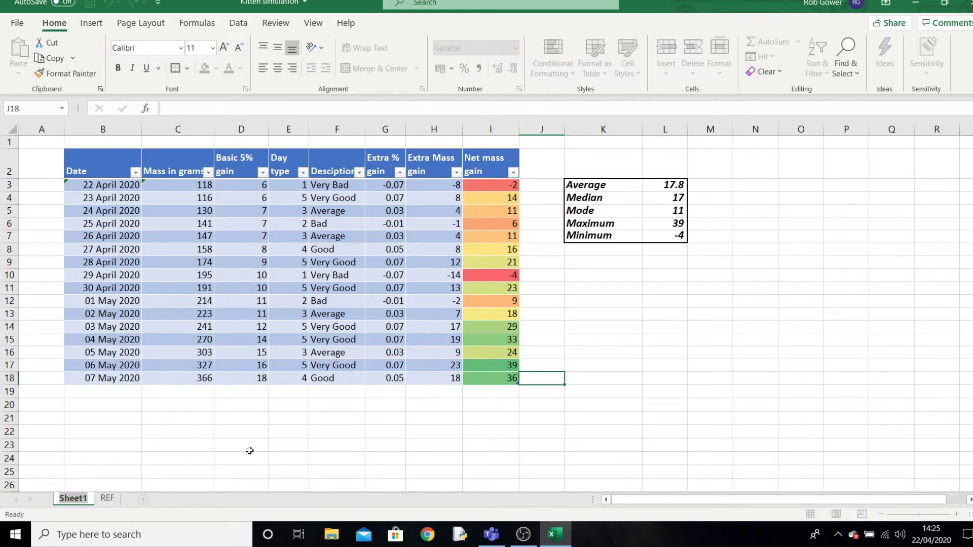
{"action": "type", "text": "Kitten 1"}
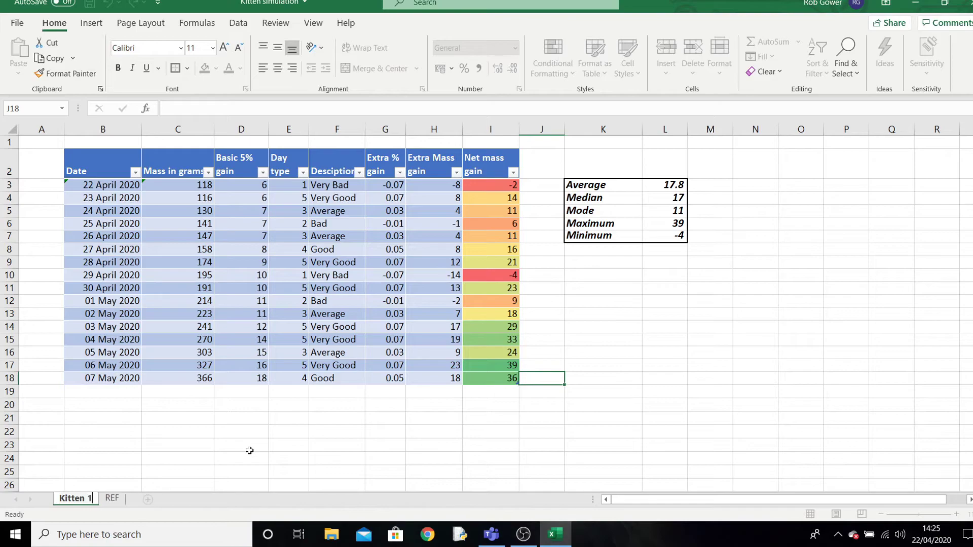
{"action": "left_click", "coordinate": [249, 450]}
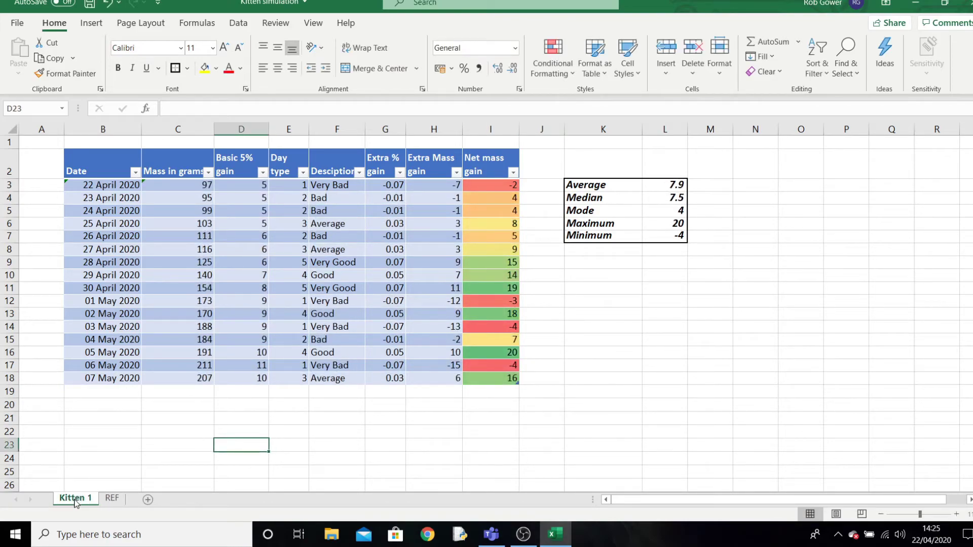
Create a copy of the Kitten 1 sheet within the same workbook, placed before Kitten 1
{"action": "right_click", "coordinate": [86, 502]}
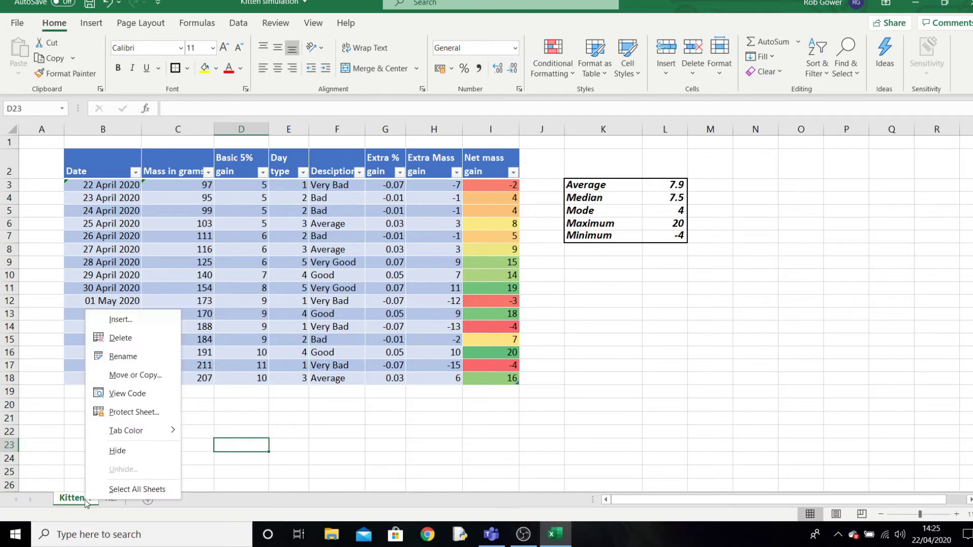
{"action": "left_click", "coordinate": [121, 377]}
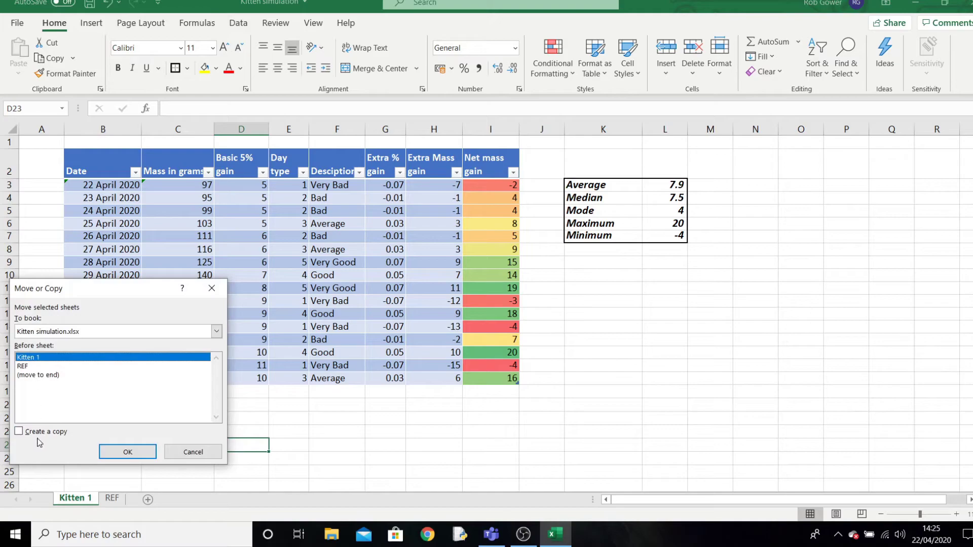
{"action": "left_click", "coordinate": [19, 432]}
{"action": "left_click_drag", "start_coordinate": [97, 288], "coordinate": [538, 184]}
{"action": "left_click", "coordinate": [568, 347]}
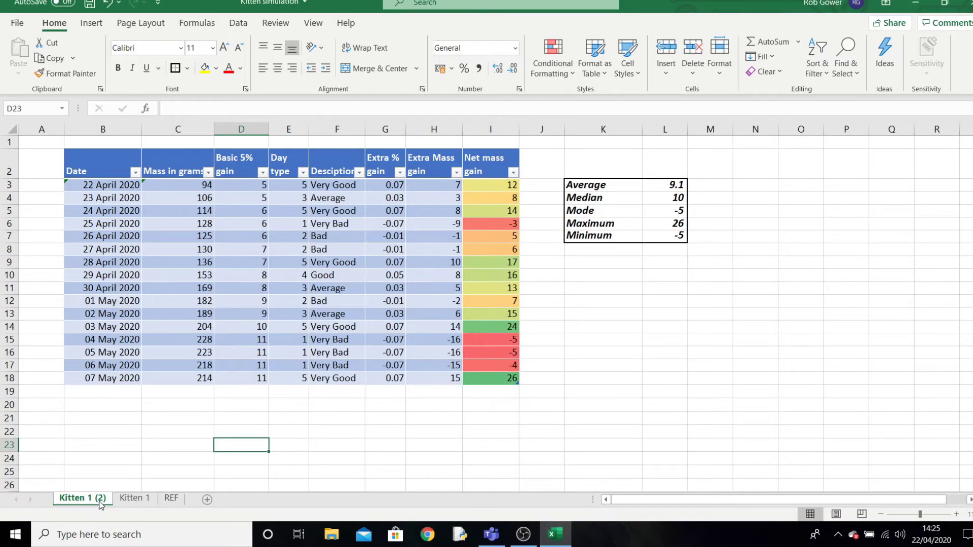
Rename the copied sheet as Kitten 2
{"action": "right_click", "coordinate": [100, 503]}
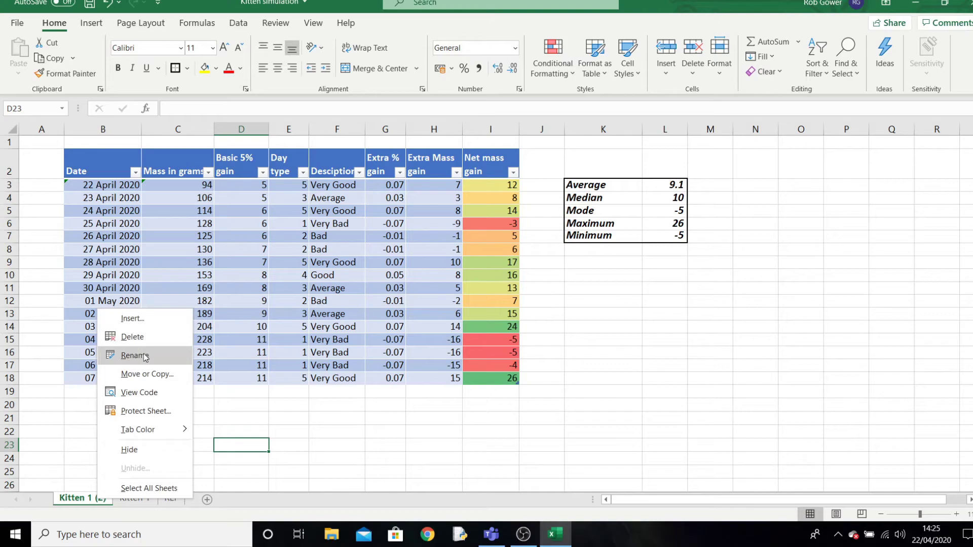
{"action": "left_click", "coordinate": [134, 355]}
{"action": "key", "text": "End"}
{"action": "key", "text": "BackSpace"}
{"action": "key", "text": "BackSpace"}
{"action": "key", "text": "BackSpace"}
{"action": "key", "text": "BackSpace"}
{"action": "key", "text": "BackSpace"}
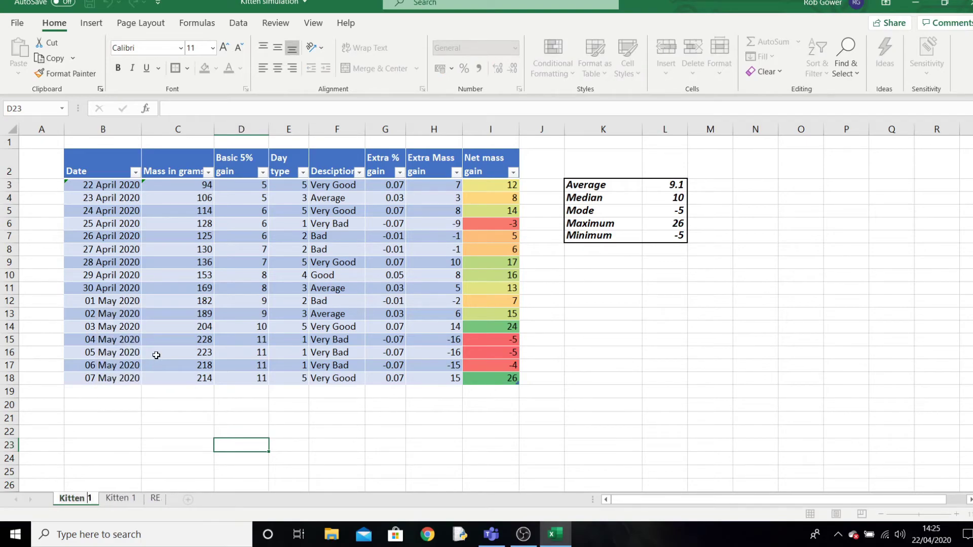
{"action": "type", "text": "2"}
{"action": "left_click", "coordinate": [110, 443]}
Create a copy of the Kitten 2 sheet and a further copy of that duplicate in the same workbook
{"action": "right_click", "coordinate": [73, 497]}
{"action": "left_click", "coordinate": [120, 374]}
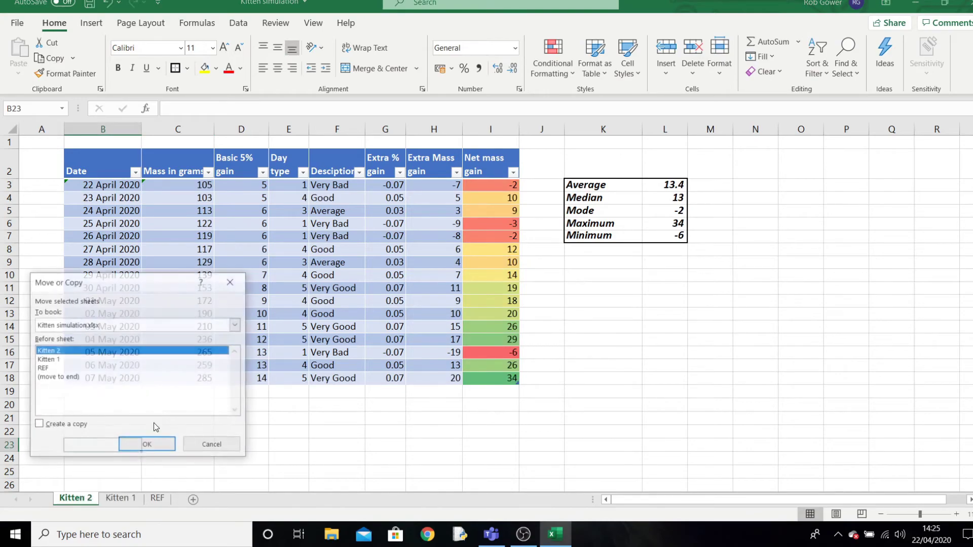
{"action": "left_click", "coordinate": [67, 425]}
{"action": "left_click", "coordinate": [145, 444]}
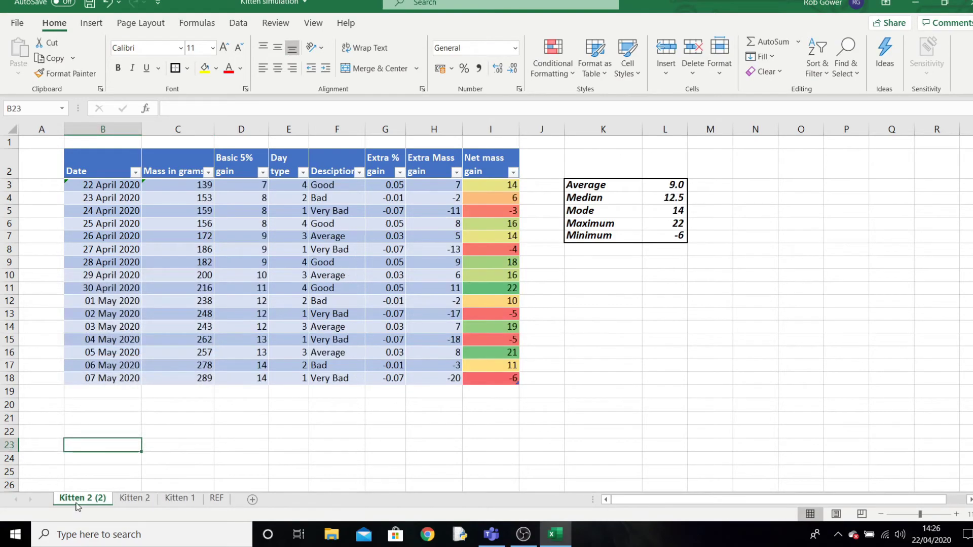
{"action": "right_click", "coordinate": [76, 505]}
{"action": "left_click", "coordinate": [119, 377]}
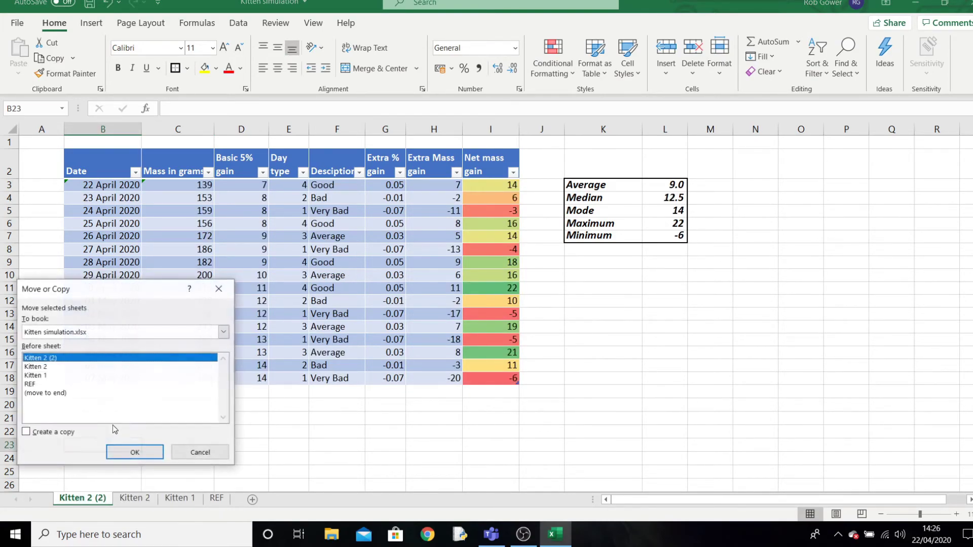
{"action": "left_click", "coordinate": [50, 432]}
{"action": "left_click", "coordinate": [135, 452]}
Reorder the sheets to follow the kitten numbering before REF, and rename the two new copies Kitten 3 and Kitten 4
{"action": "left_click_drag", "start_coordinate": [239, 499], "coordinate": [111, 499]}
{"action": "double_click", "coordinate": [173, 498]}
{"action": "type", "text": "Kitten 3"}
{"action": "double_click", "coordinate": [218, 498]}
{"action": "type", "text": "Kitten 4"}
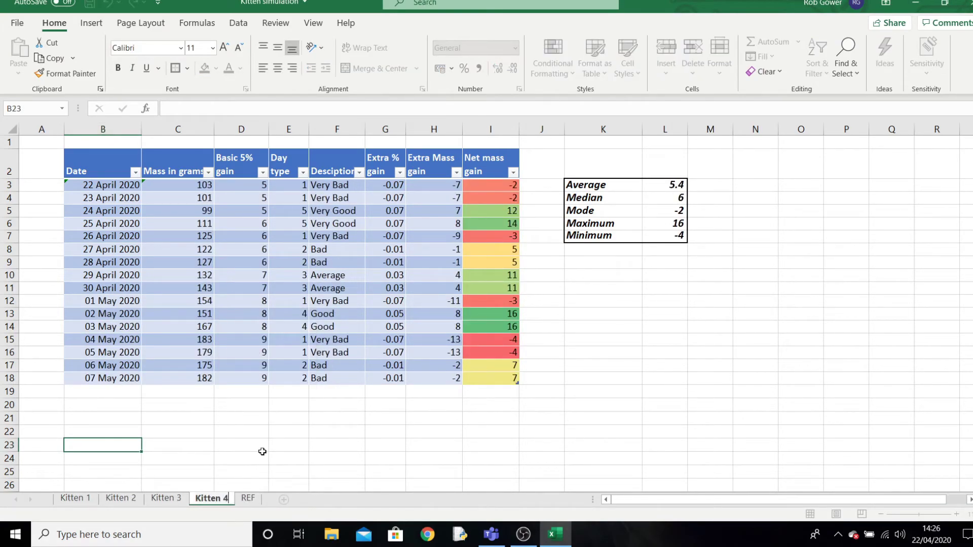
{"action": "key", "text": "Return"}
{"action": "left_click", "coordinate": [257, 457]}
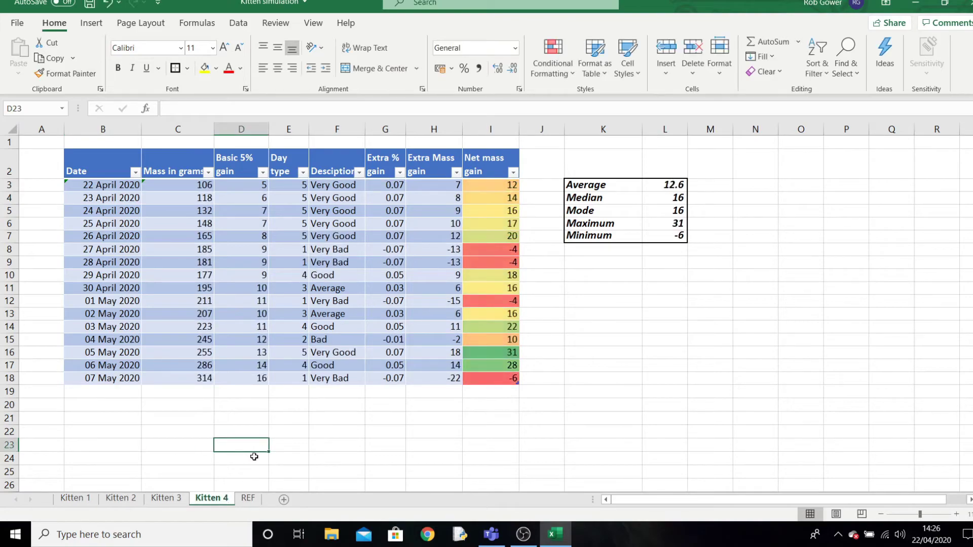
Switch back and forth between the Kitten 1 and Kitten 2 sheets to compare their simulated data
{"action": "left_click", "coordinate": [82, 502]}
{"action": "left_click", "coordinate": [120, 502]}
{"action": "left_click", "coordinate": [76, 501]}
{"action": "left_click", "coordinate": [120, 499]}
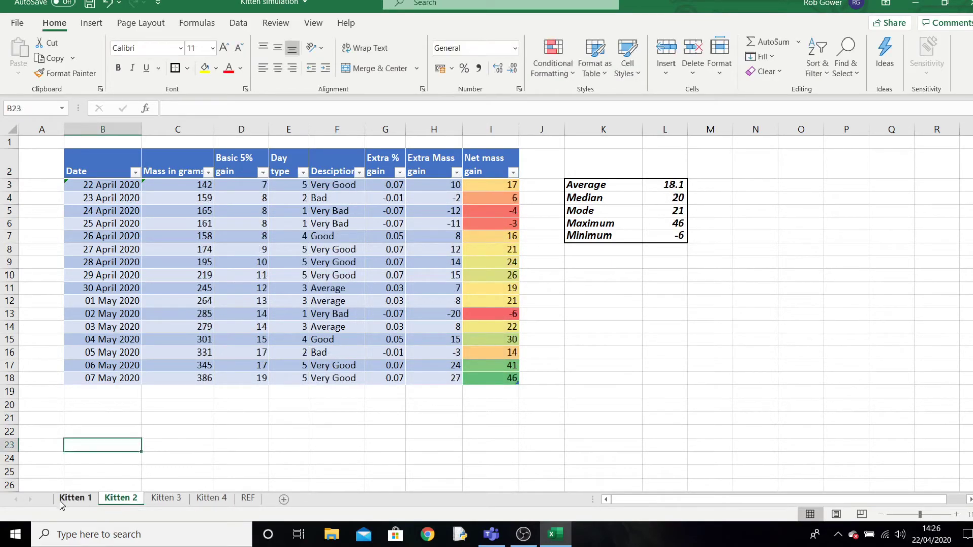
Inspect the starting mass formula on the Kitten 2 sheet and view the data on the Kitten 3 and Kitten 4 sheets
{"action": "left_click", "coordinate": [189, 190]}
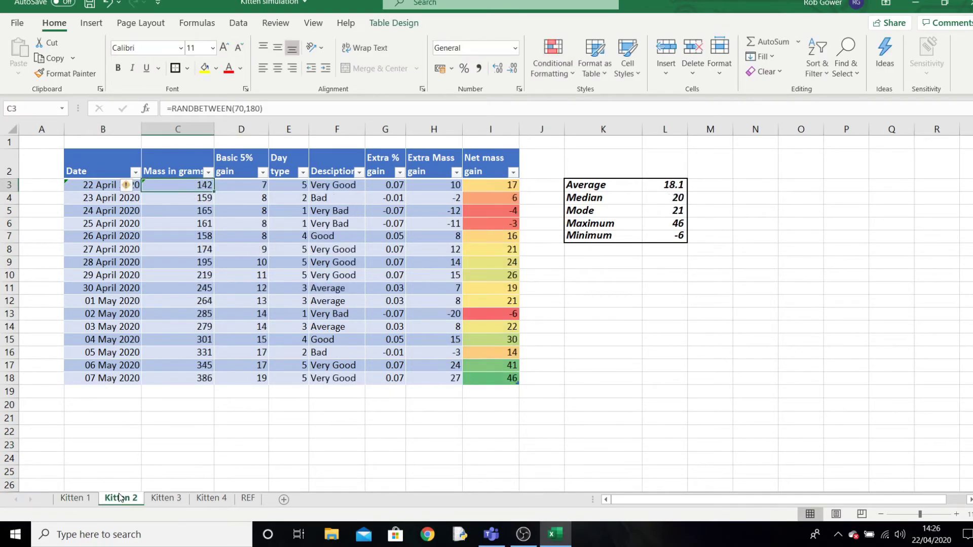
{"action": "left_click", "coordinate": [165, 498]}
{"action": "left_click", "coordinate": [215, 499]}
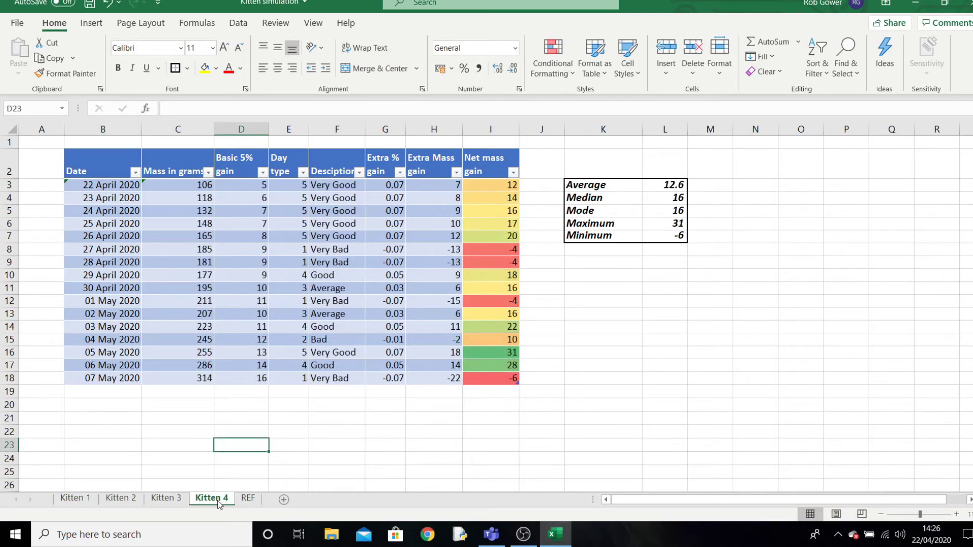
Replace the Kitten 1 table data in B3:I18 with a values-only copy of itself so the formulas are removed
{"action": "left_click", "coordinate": [79, 501]}
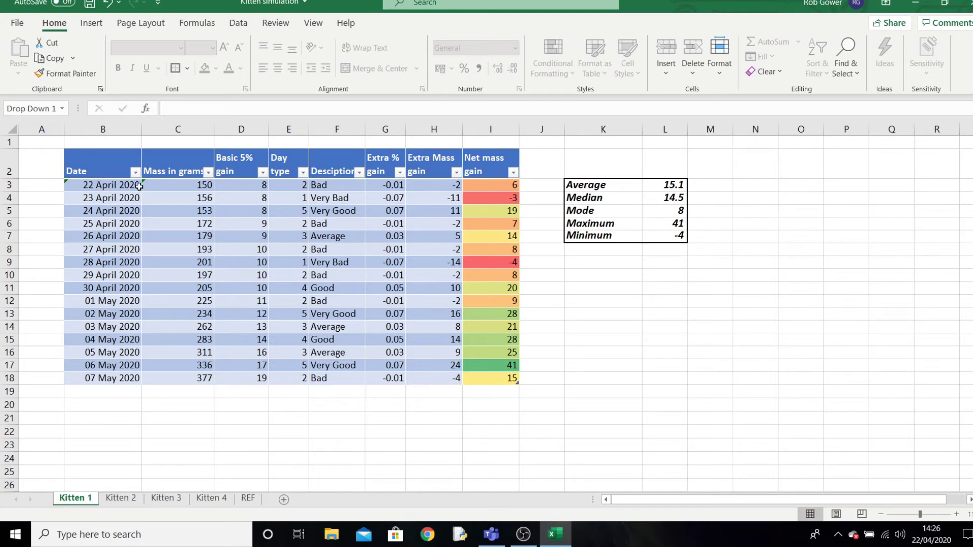
{"action": "left_click_drag", "start_coordinate": [119, 185], "coordinate": [487, 376]}
{"action": "left_click", "coordinate": [55, 60]}
{"action": "left_click", "coordinate": [21, 74]}
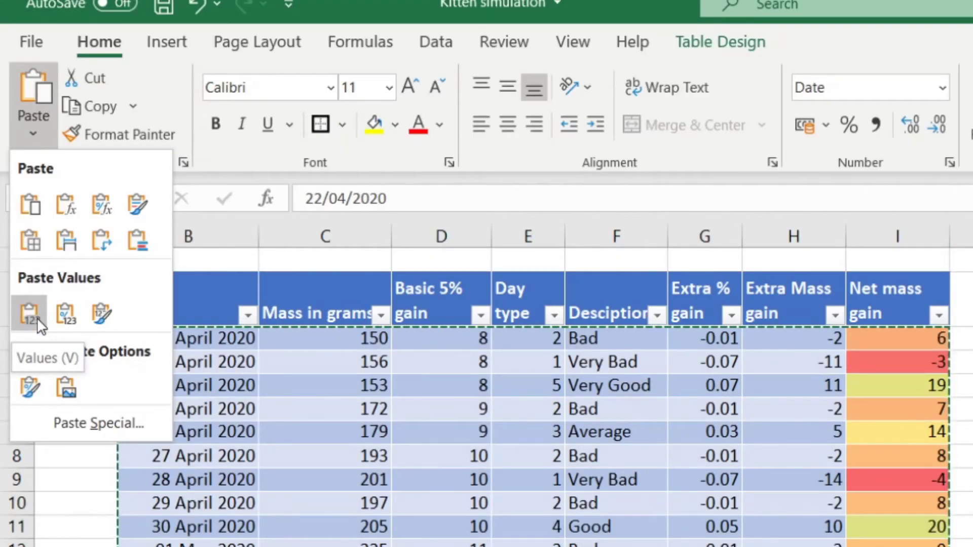
{"action": "left_click", "coordinate": [31, 316]}
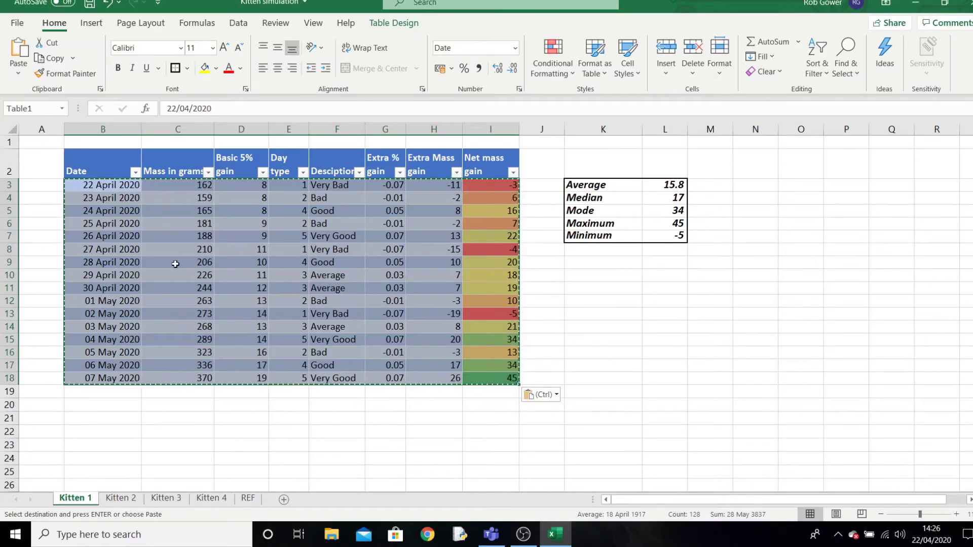
{"action": "left_click", "coordinate": [327, 434]}
{"action": "left_click", "coordinate": [337, 339]}
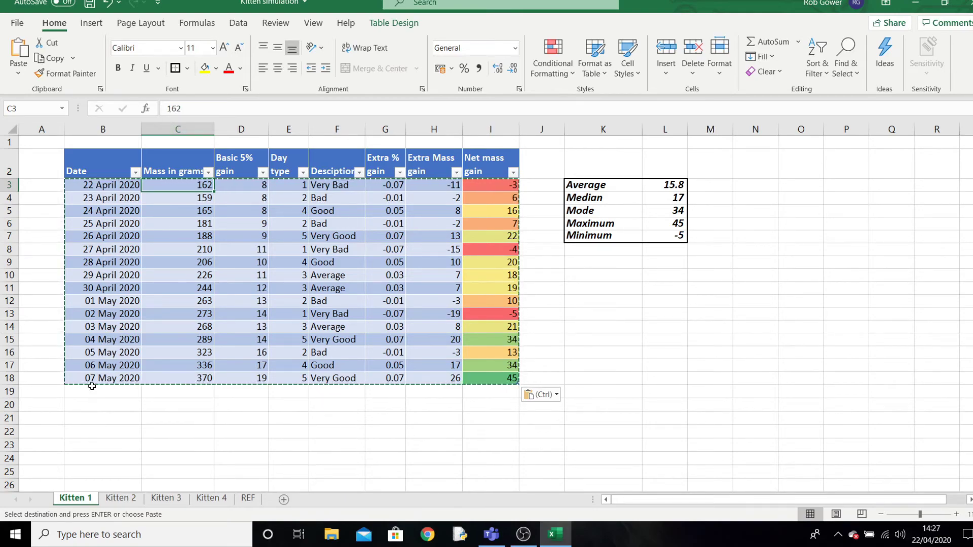
Compare Kitten 1 with Kitten 2 and inspect cells in each Kitten 1 table column for fixed values instead of formulas
{"action": "left_click", "coordinate": [120, 499]}
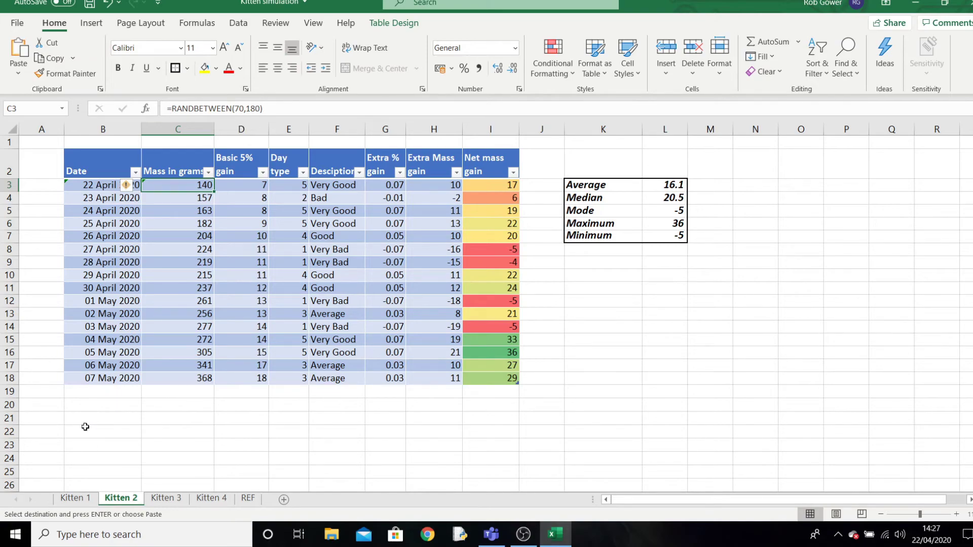
{"action": "left_click", "coordinate": [77, 499]}
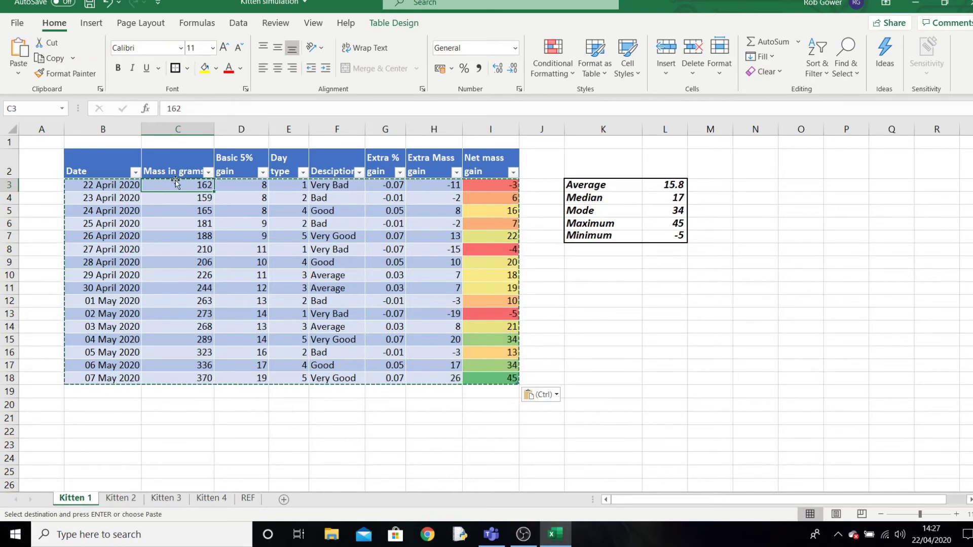
{"action": "left_click", "coordinate": [196, 197]}
{"action": "left_click", "coordinate": [226, 183]}
{"action": "left_click", "coordinate": [284, 183]}
{"action": "left_click", "coordinate": [350, 186]}
{"action": "left_click", "coordinate": [388, 186]}
{"action": "left_click", "coordinate": [437, 186]}
{"action": "left_click", "coordinate": [440, 301]}
{"action": "left_click", "coordinate": [126, 198]}
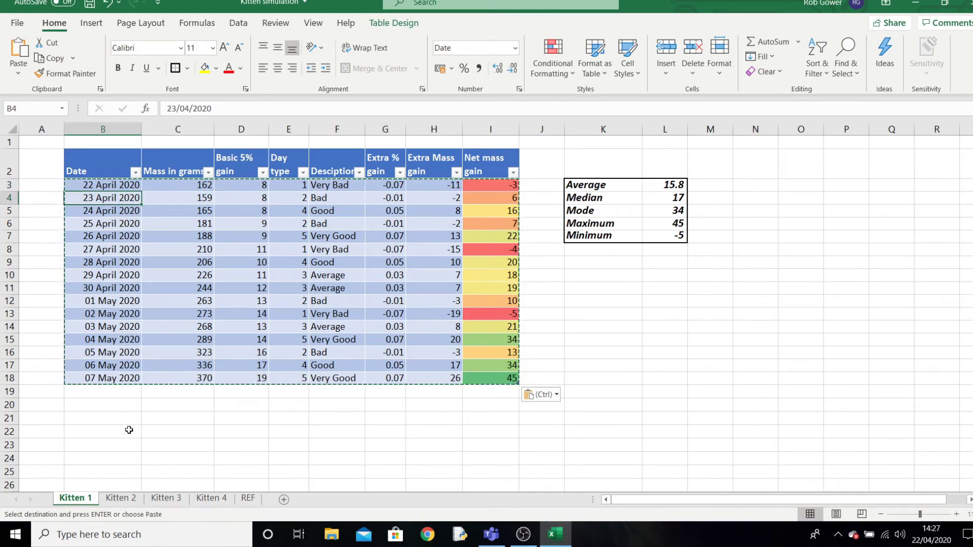
Convert the Kitten 2 table data in B3:I18 to fixed values by pasting its copy over itself as values only
{"action": "left_click", "coordinate": [121, 499]}
{"action": "left_click_drag", "start_coordinate": [104, 185], "coordinate": [506, 378]}
{"action": "left_click", "coordinate": [51, 58]}
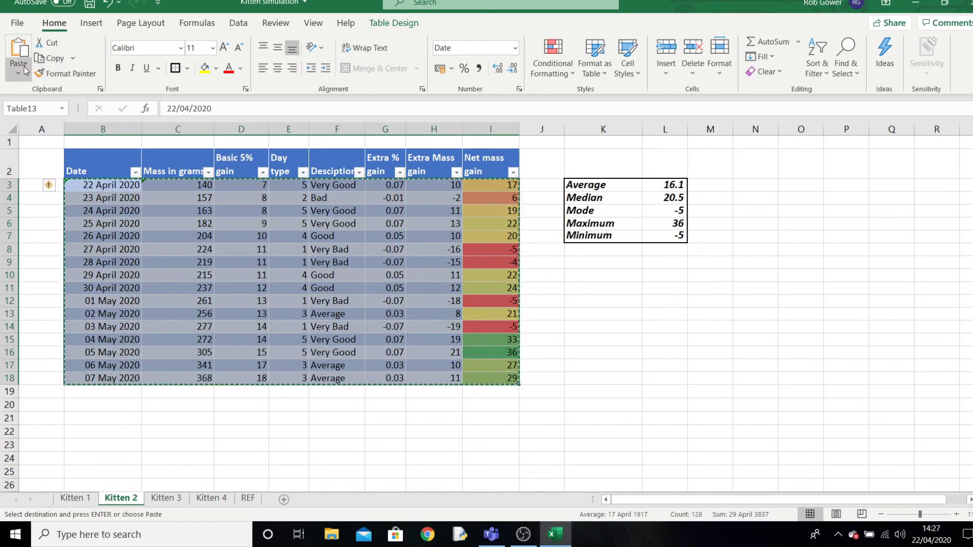
{"action": "left_click", "coordinate": [18, 72]}
{"action": "left_click", "coordinate": [17, 168]}
Convert the Kitten 3 table data in B3:I18 to fixed values with a values-only paste over the same range
{"action": "left_click", "coordinate": [166, 498]}
{"action": "left_click_drag", "start_coordinate": [104, 185], "coordinate": [488, 379]}
{"action": "left_click", "coordinate": [53, 59]}
{"action": "left_click", "coordinate": [18, 74]}
{"action": "left_click", "coordinate": [16, 168]}
Convert the Kitten 4 table data in B3:I18 to fixed values with a values-only paste, and clear the copy selection
{"action": "left_click", "coordinate": [211, 499]}
{"action": "left_click_drag", "start_coordinate": [104, 185], "coordinate": [489, 378]}
{"action": "left_click", "coordinate": [53, 58]}
{"action": "left_click", "coordinate": [18, 75]}
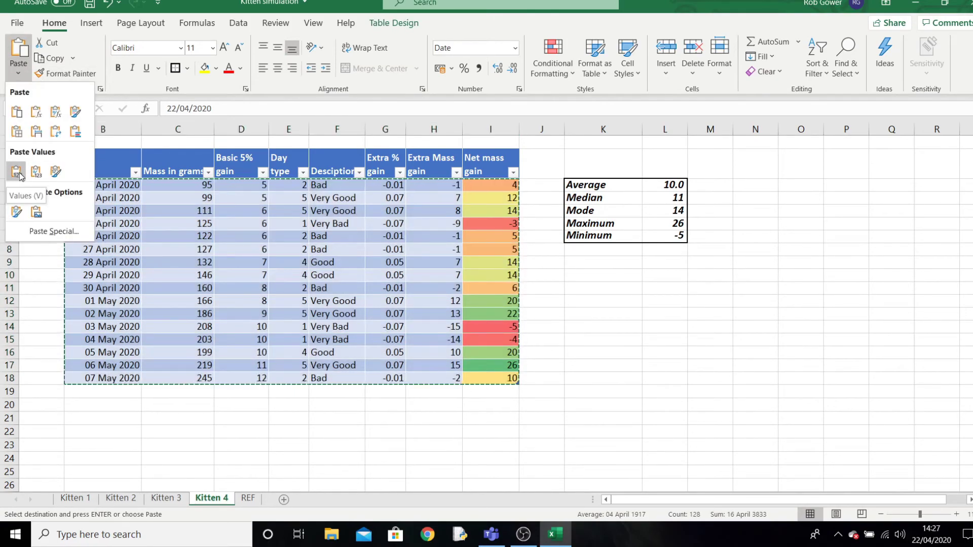
{"action": "left_click", "coordinate": [16, 172]}
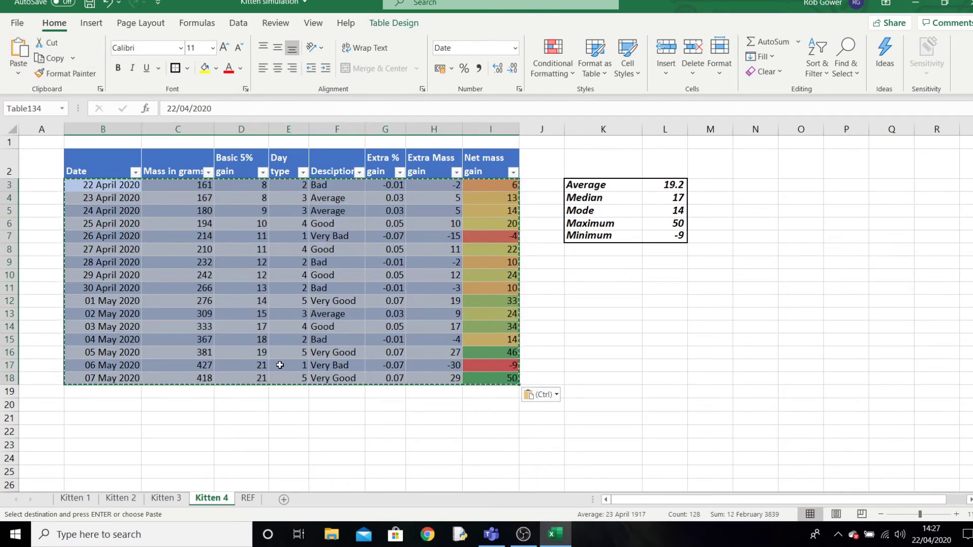
{"action": "key", "text": "Escape"}
Insert a new blank sheet after Kitten 1 and enlarge its view
{"action": "left_click", "coordinate": [75, 499]}
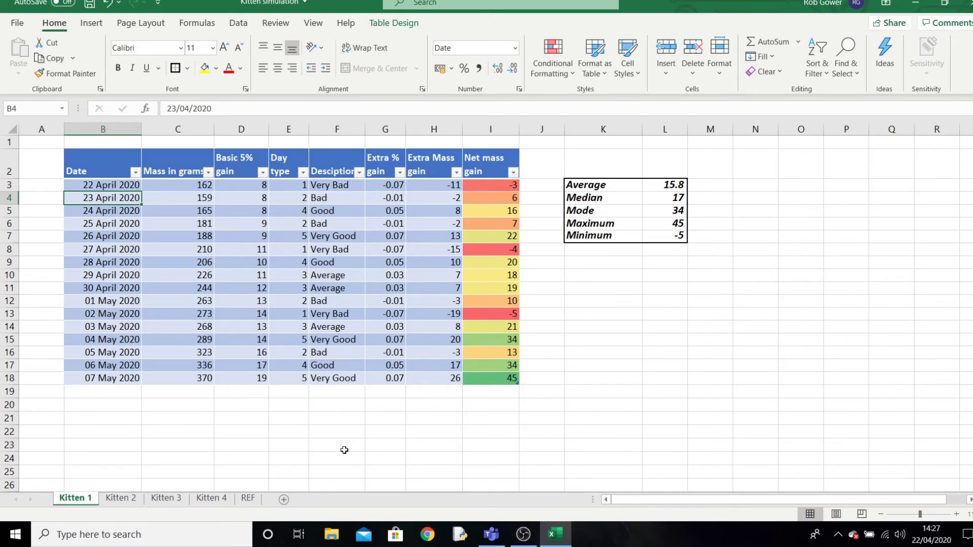
{"action": "left_click", "coordinate": [284, 500]}
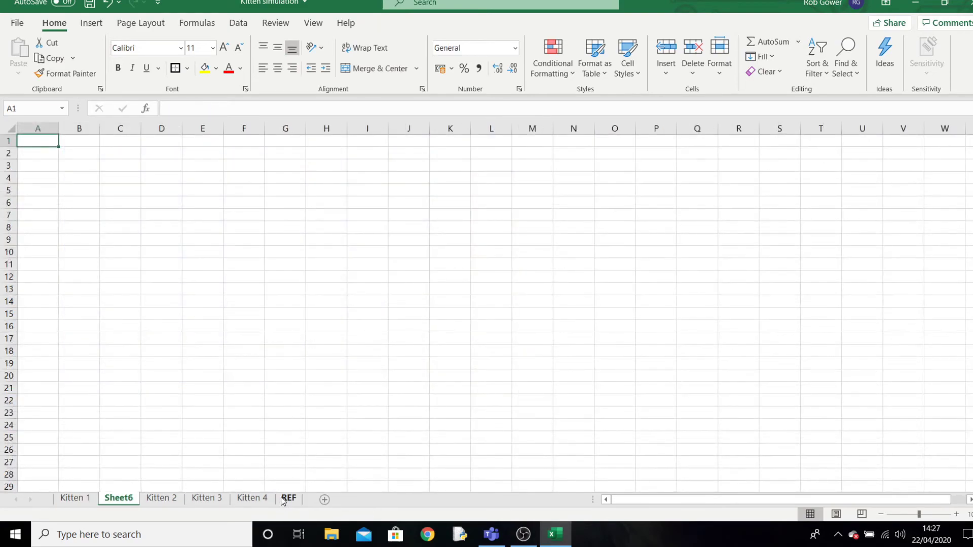
{"action": "left_click", "coordinate": [958, 516]}
{"action": "left_click", "coordinate": [958, 516]}
{"action": "left_click", "coordinate": [957, 517]}
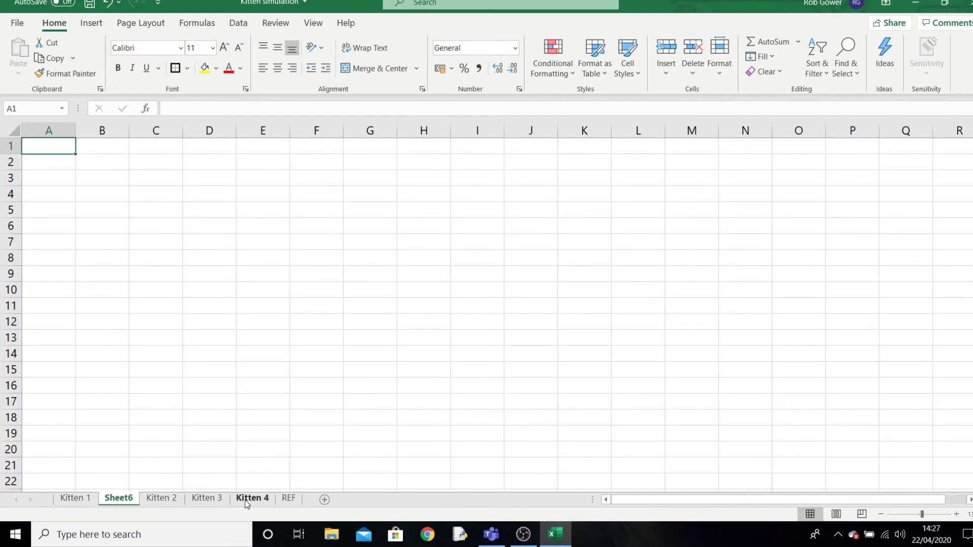
Rename the new sheet as Combine and place it before Kitten 1
{"action": "right_click", "coordinate": [128, 502]}
{"action": "left_click", "coordinate": [172, 361]}
{"action": "type", "text": "Combine"}
{"action": "key", "text": "Return"}
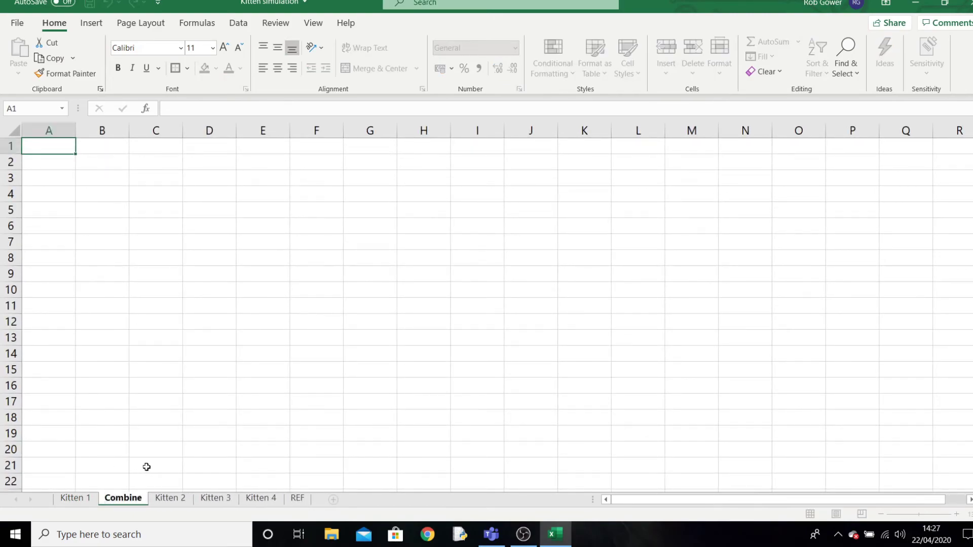
{"action": "left_click", "coordinate": [146, 466]}
{"action": "left_click_drag", "start_coordinate": [127, 501], "coordinate": [58, 499]}
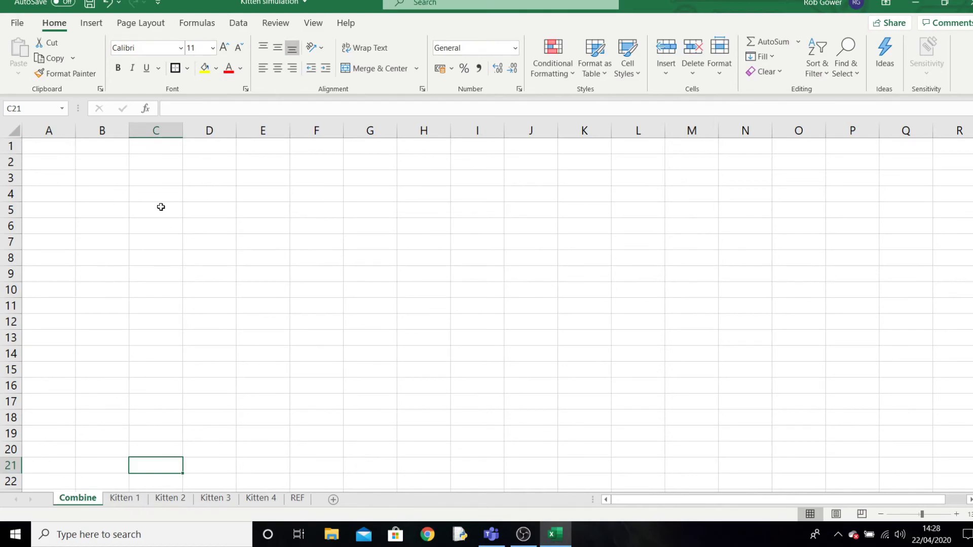
Enter the heading Date in B2 of Combine and link B3 to the first date in the Kitten 1 table
{"action": "left_click", "coordinate": [107, 165]}
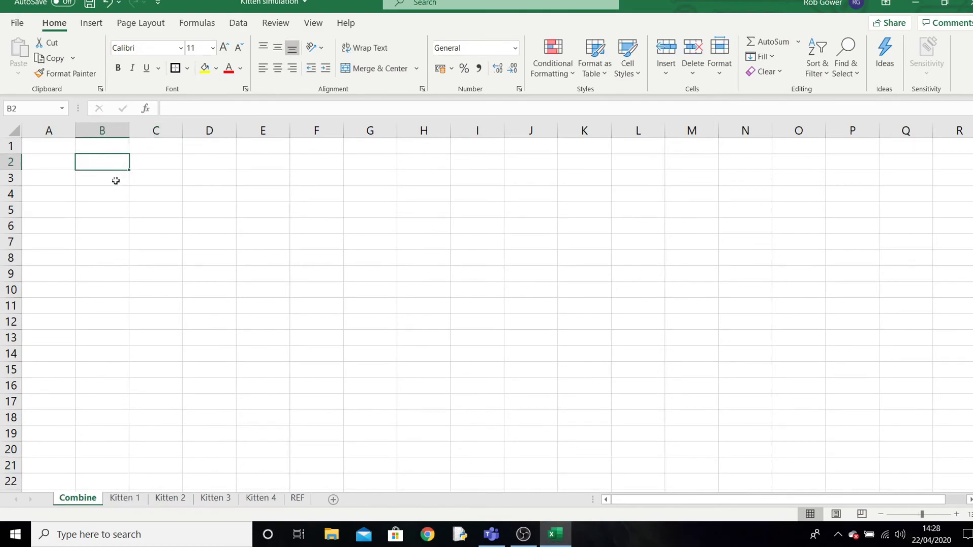
{"action": "type", "text": "Date"}
{"action": "key", "text": "Return"}
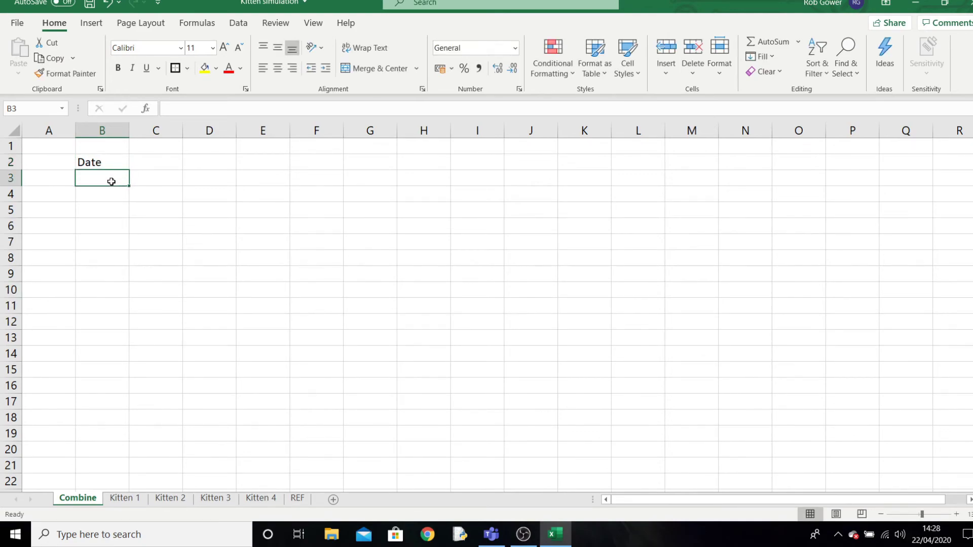
{"action": "type", "text": "="}
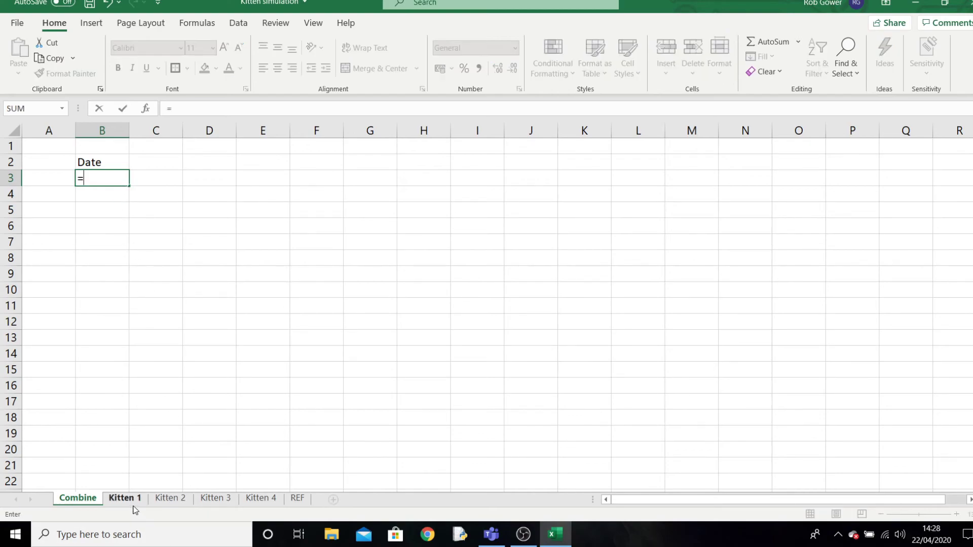
{"action": "left_click", "coordinate": [124, 498]}
{"action": "left_click", "coordinate": [111, 184]}
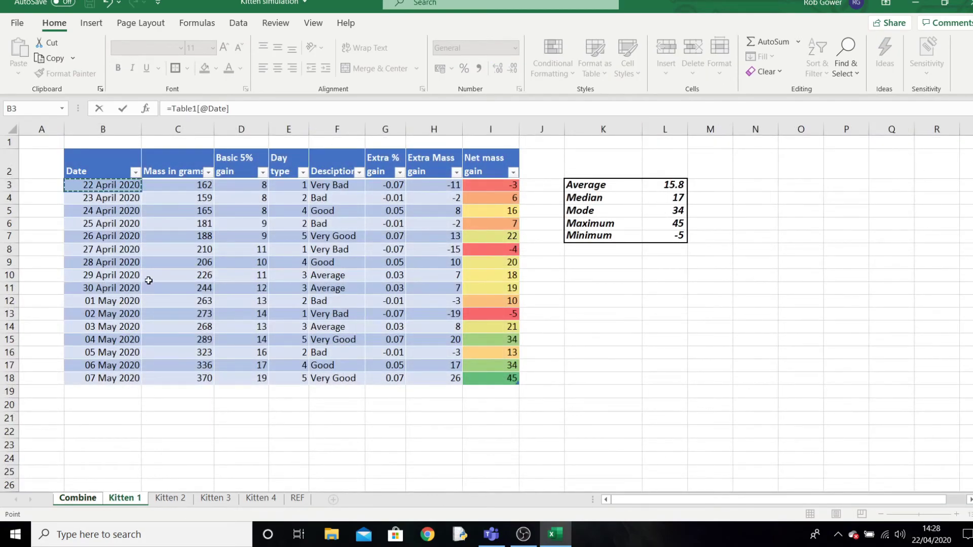
{"action": "key", "text": "Return"}
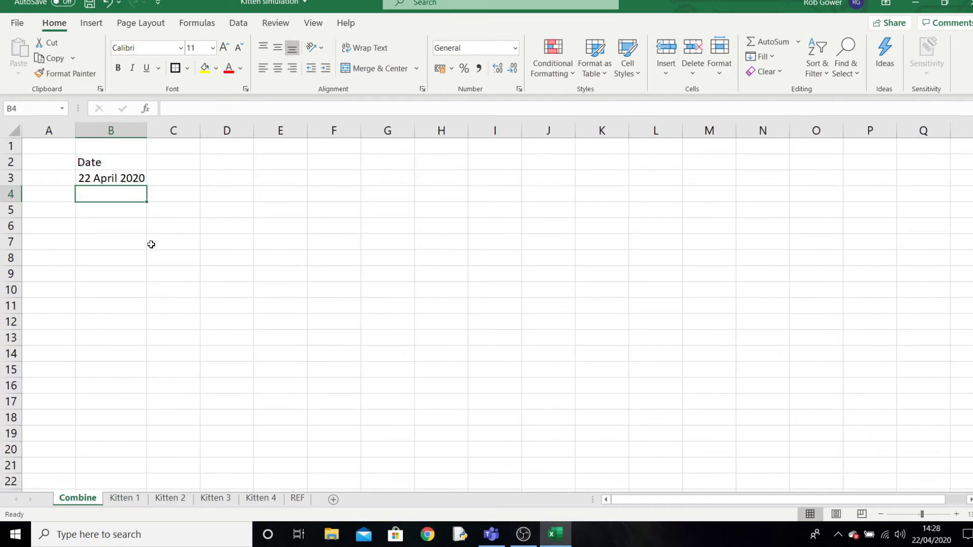
Fill the linked date formula from B3 down to B18, matching the last date row on the Kitten 1 sheet
{"action": "left_click", "coordinate": [124, 176]}
{"action": "left_click_drag", "start_coordinate": [146, 186], "coordinate": [147, 455]}
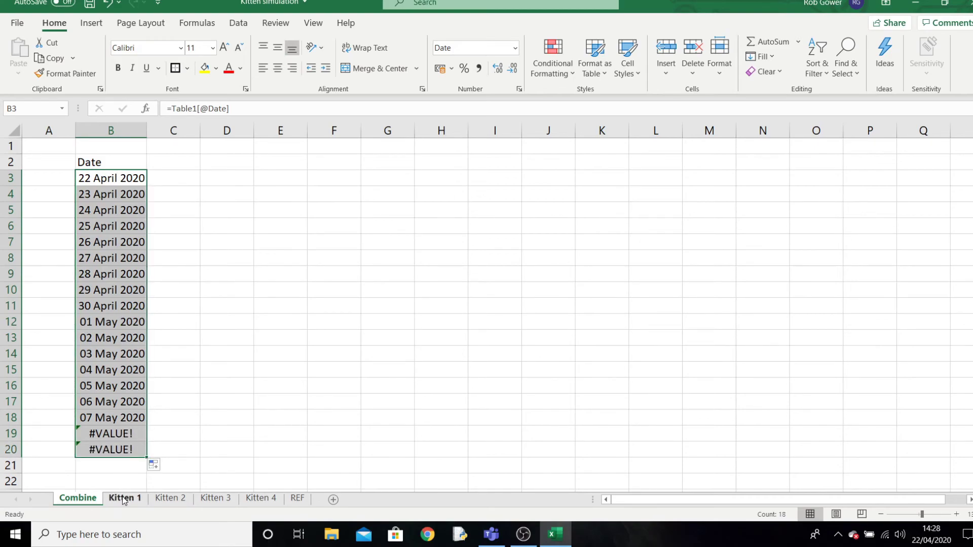
{"action": "left_click", "coordinate": [123, 499]}
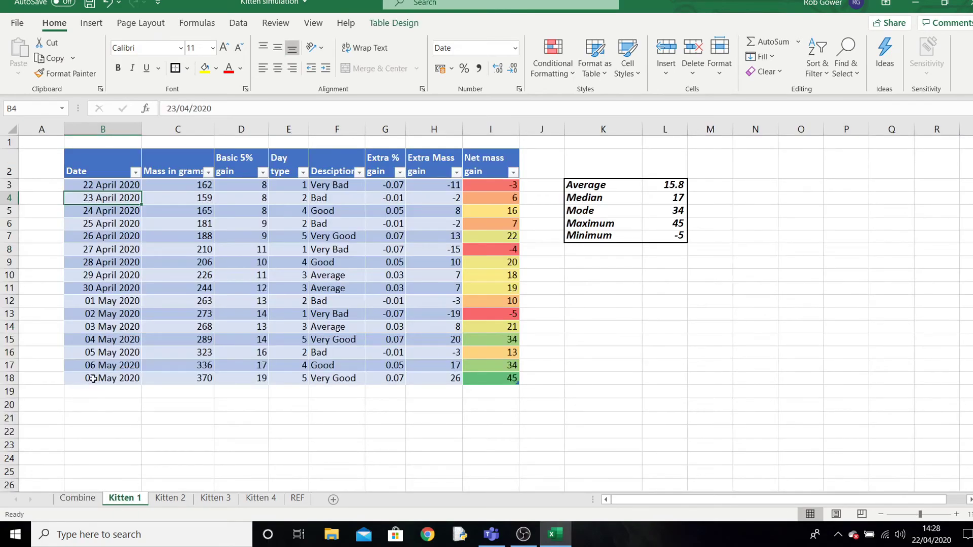
{"action": "left_click", "coordinate": [76, 499]}
{"action": "left_click_drag", "start_coordinate": [147, 458], "coordinate": [147, 427]}
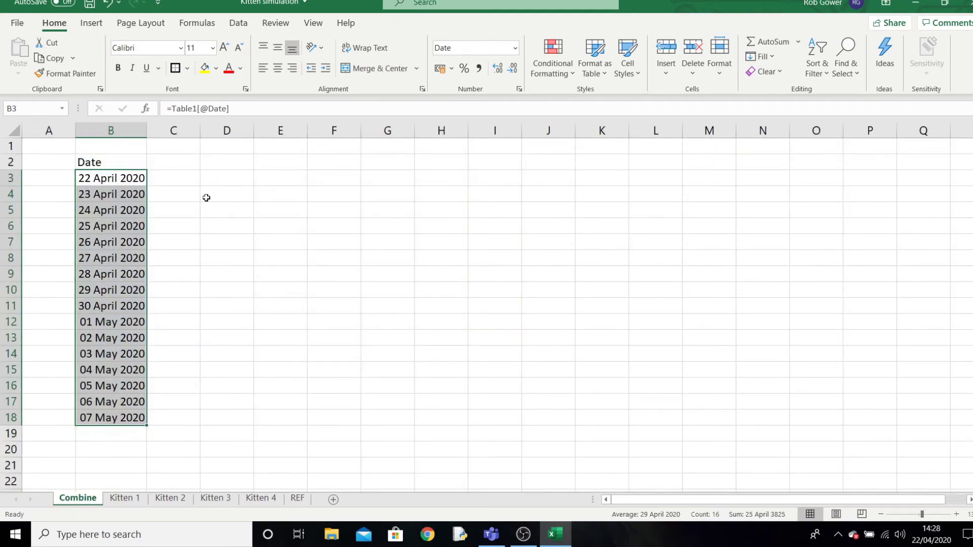
Enter the heading Kitten 1 in C2 and copy it across to D2, E2 and F2
{"action": "left_click", "coordinate": [180, 163]}
{"action": "type", "text": "Kite"}
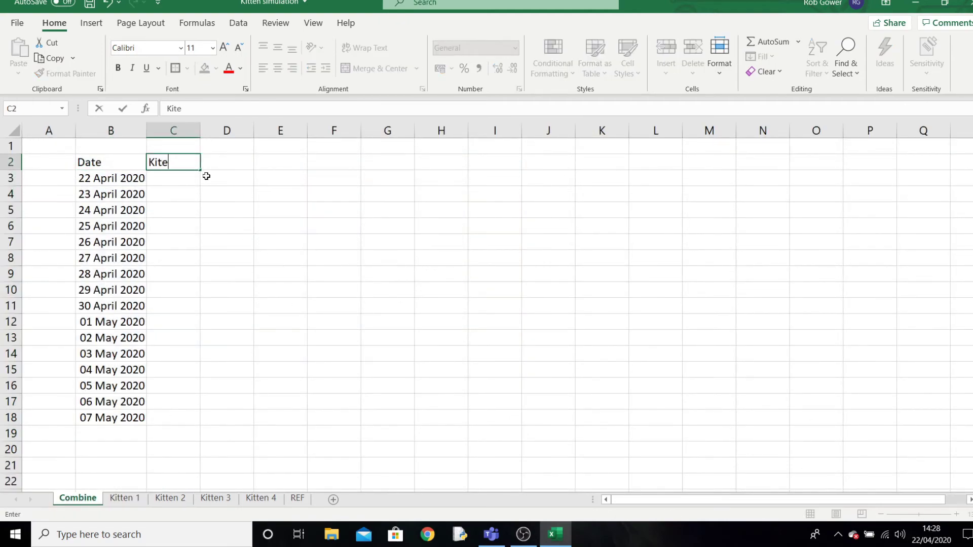
{"action": "type", "text": "ten 1"}
{"action": "key", "text": "Return"}
{"action": "key", "text": "Up"}
{"action": "key", "text": "ctrl+c"}
{"action": "key", "text": "Right"}
{"action": "key", "text": "ctrl+v"}
{"action": "key", "text": "Right"}
{"action": "key", "text": "ctrl+v"}
{"action": "key", "text": "Right"}
{"action": "key", "text": "ctrl+v"}
Change the copied headings in D2, E2 and F2 to Kitten 2, Kitten 3 and Kitten 4
{"action": "left_click", "coordinate": [205, 165]}
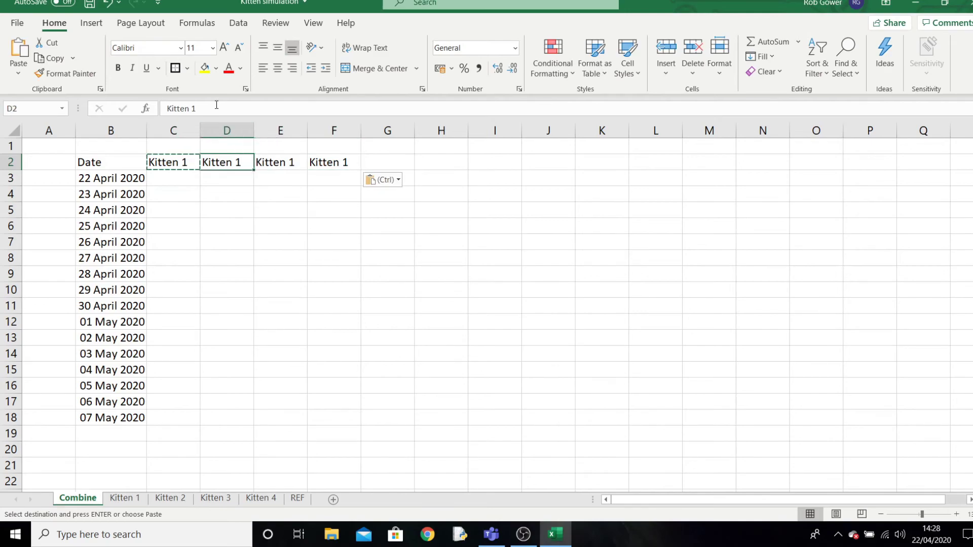
{"action": "left_click", "coordinate": [218, 105]}
{"action": "left_click", "coordinate": [290, 157]}
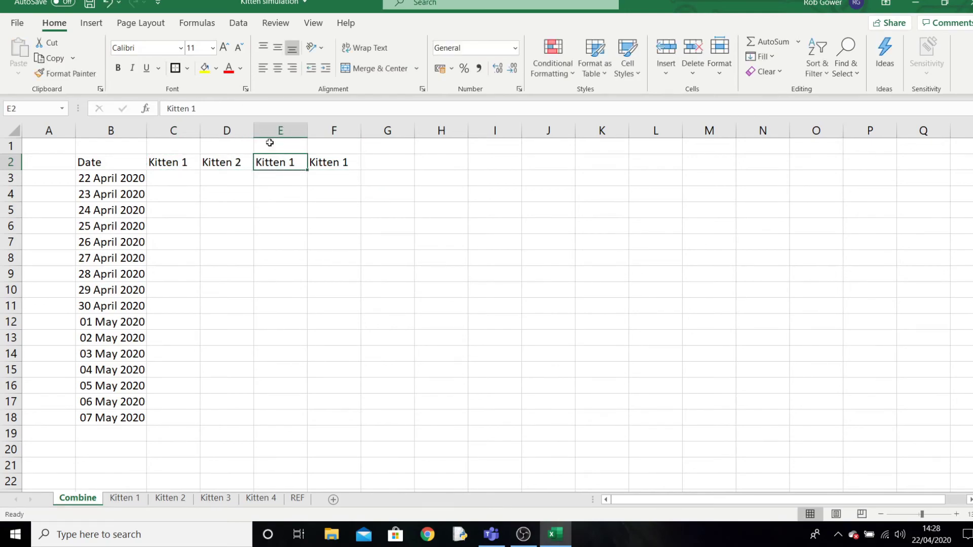
{"action": "left_click", "coordinate": [245, 103]}
{"action": "key", "text": "BackSpace"}
{"action": "type", "text": "3"}
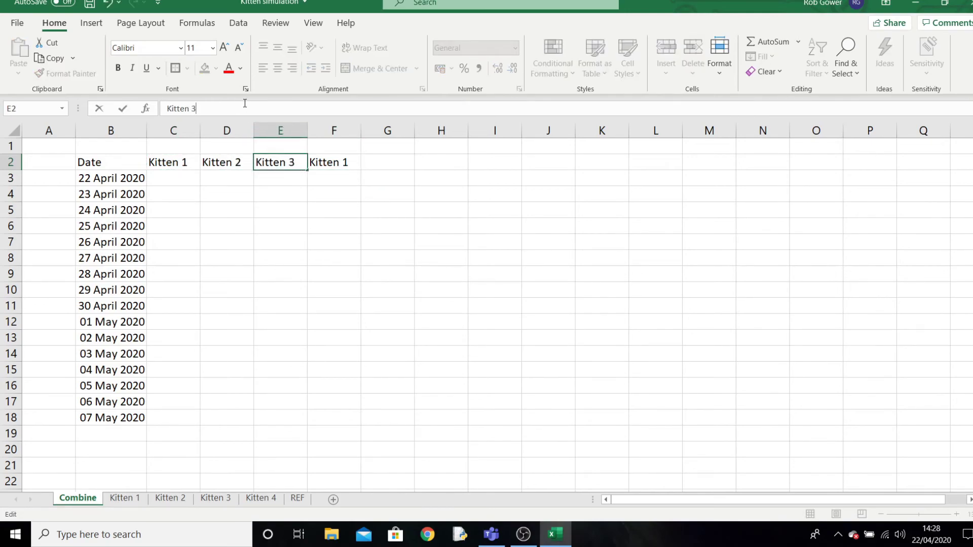
{"action": "left_click", "coordinate": [316, 162]}
{"action": "left_click", "coordinate": [267, 111]}
{"action": "type", "text": "4"}
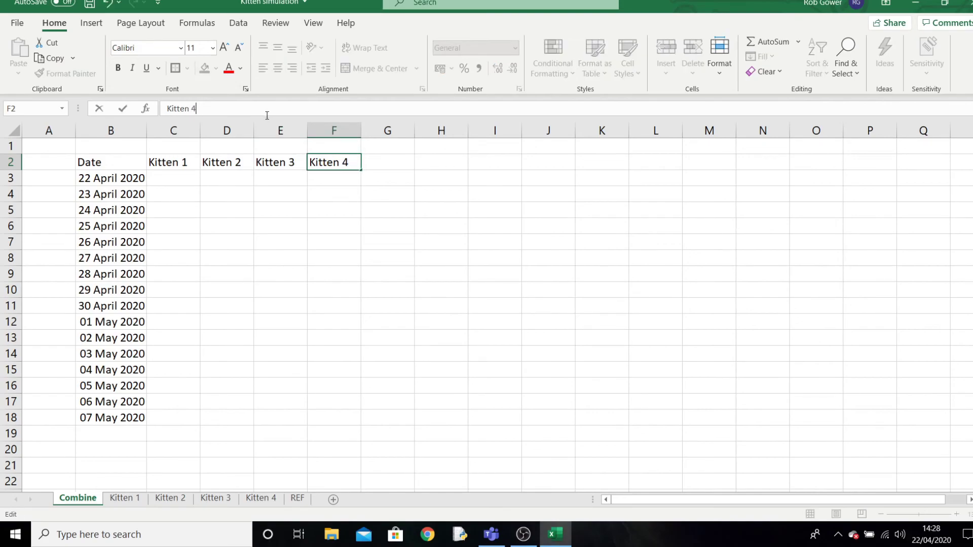
{"action": "left_click", "coordinate": [227, 210]}
Link C3 to the first Mass in grams value on the Kitten 1 sheet and fill the formula down to C18
{"action": "left_click", "coordinate": [179, 180]}
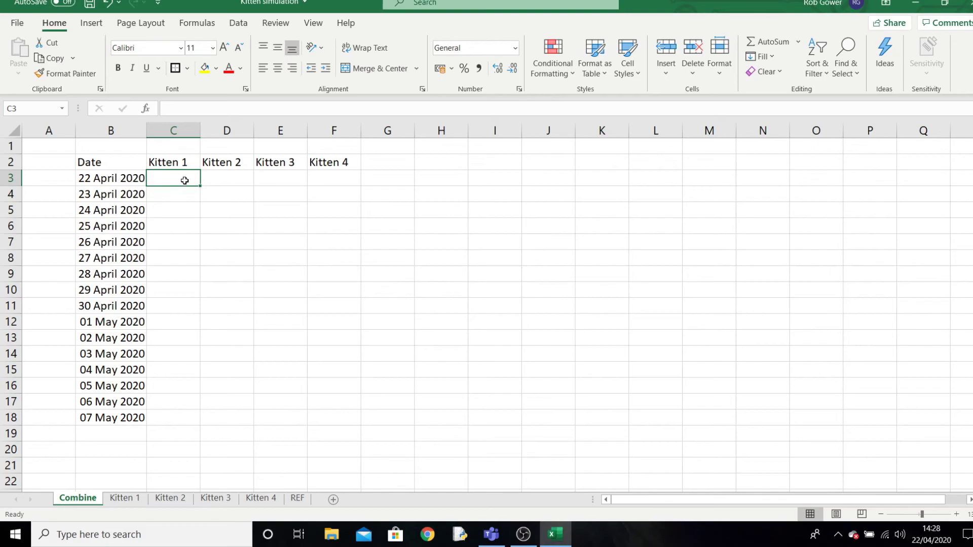
{"action": "type", "text": "="}
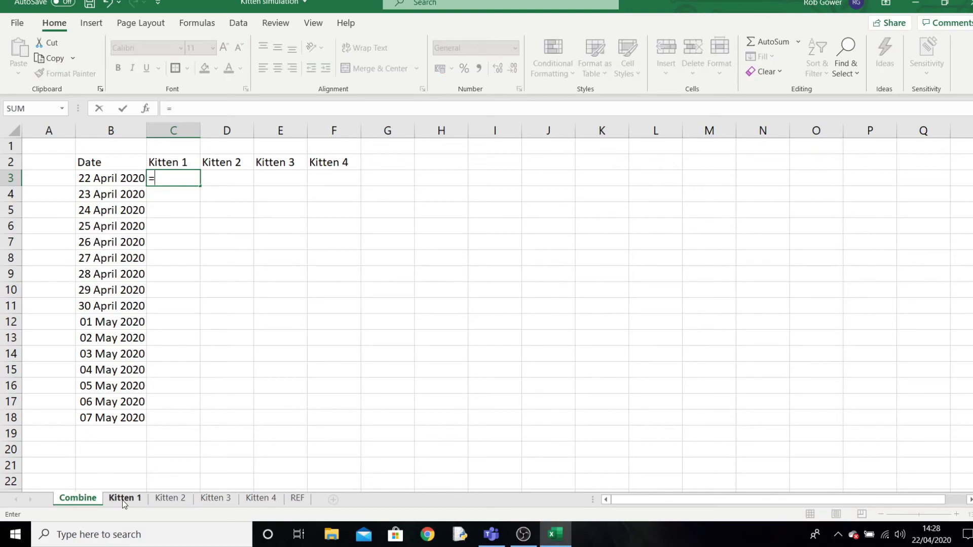
{"action": "left_click", "coordinate": [124, 498]}
{"action": "mouse_move", "coordinate": [189, 184]}
{"action": "left_mouse_down"}
{"action": "mouse_move", "coordinate": [176, 256]}
{"action": "mouse_move", "coordinate": [183, 175]}
{"action": "mouse_move", "coordinate": [187, 186]}
{"action": "left_mouse_up"}
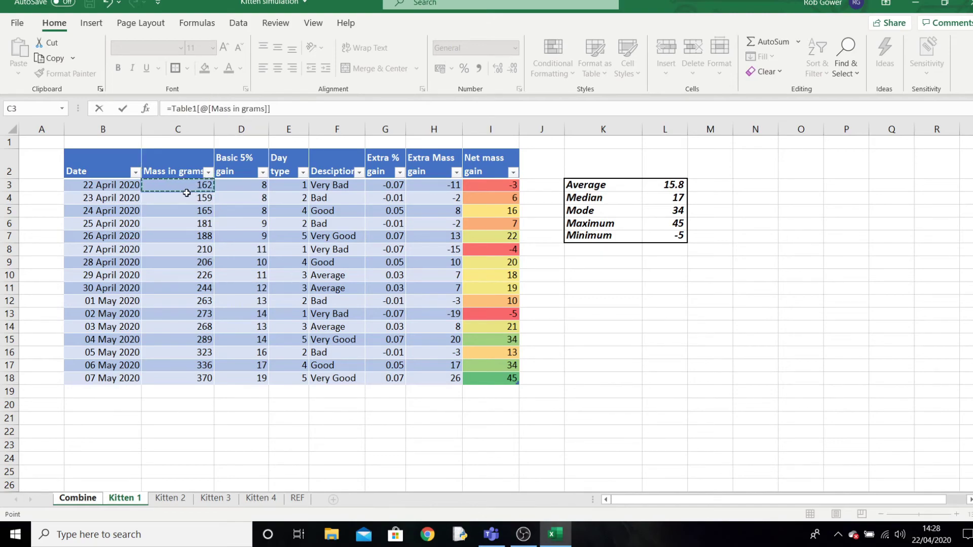
{"action": "key", "text": "Return"}
{"action": "left_click_drag", "start_coordinate": [199, 186], "coordinate": [183, 427]}
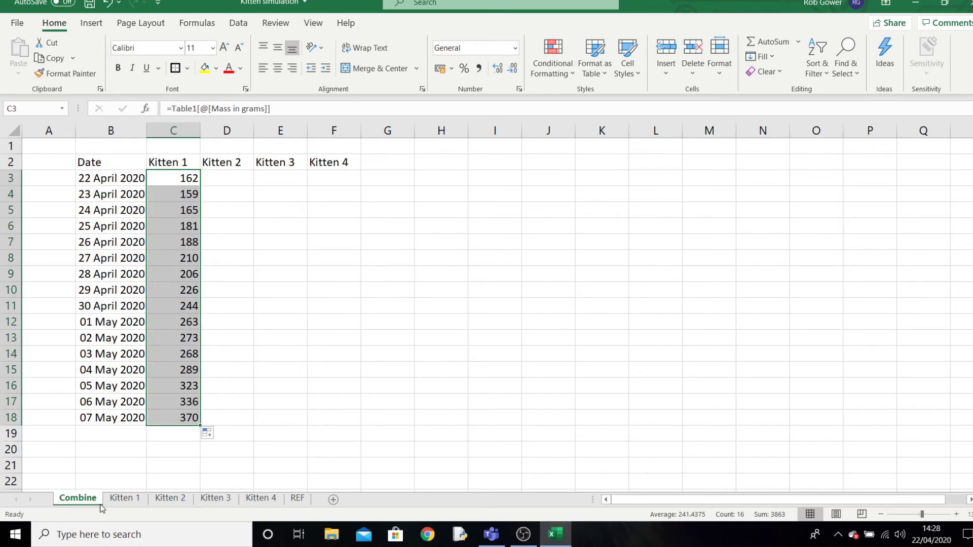
Link D3 on the Combine sheet to the whole Mass in grams column, C3:C18, of the Kitten 2 sheet
{"action": "left_click", "coordinate": [118, 501]}
{"action": "left_click", "coordinate": [77, 499]}
{"action": "left_click", "coordinate": [220, 180]}
{"action": "type", "text": "="}
{"action": "left_click", "coordinate": [170, 498]}
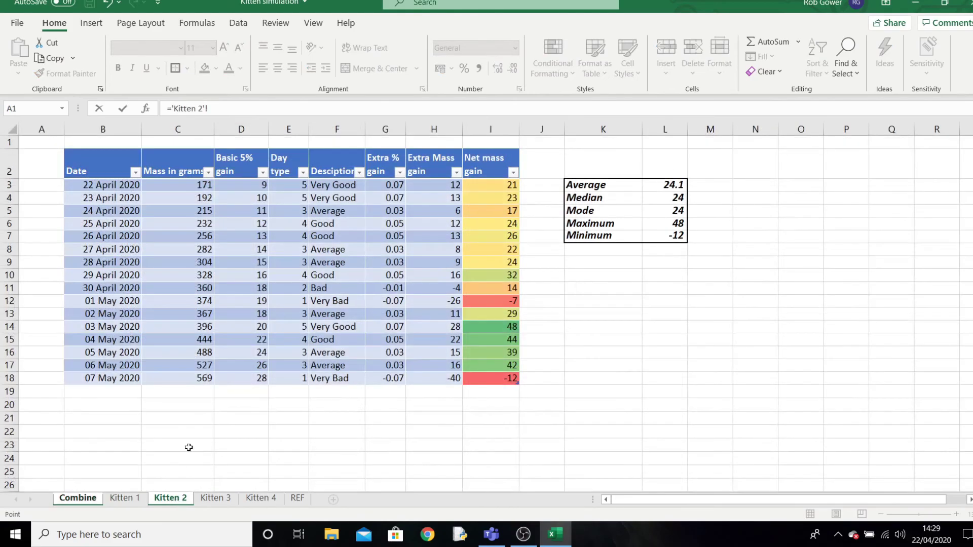
{"action": "left_click_drag", "start_coordinate": [184, 187], "coordinate": [196, 380]}
{"action": "key", "text": "Return"}
Link E3 on the Combine sheet to the whole Mass in grams column of the Kitten 3 sheet
{"action": "left_click", "coordinate": [215, 498]}
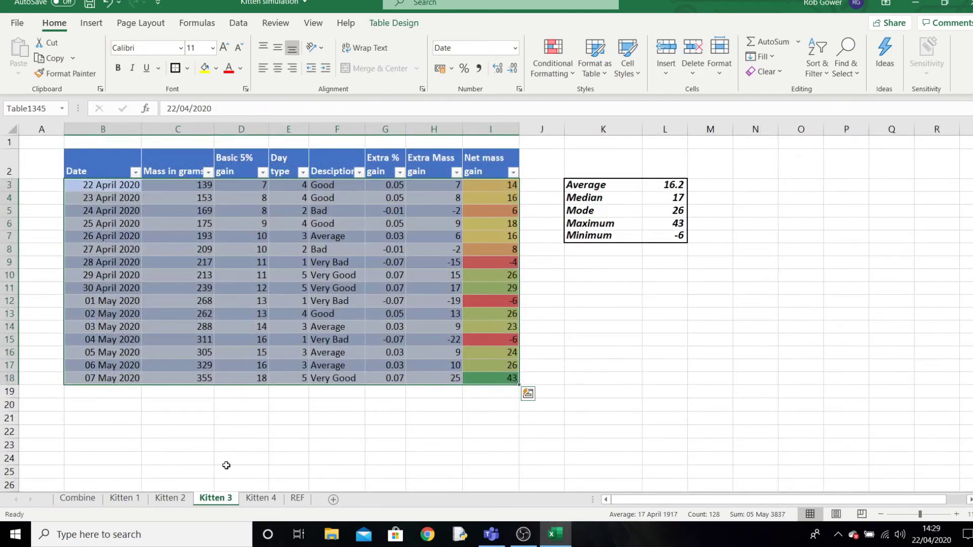
{"action": "left_click", "coordinate": [99, 496]}
{"action": "left_click", "coordinate": [293, 178]}
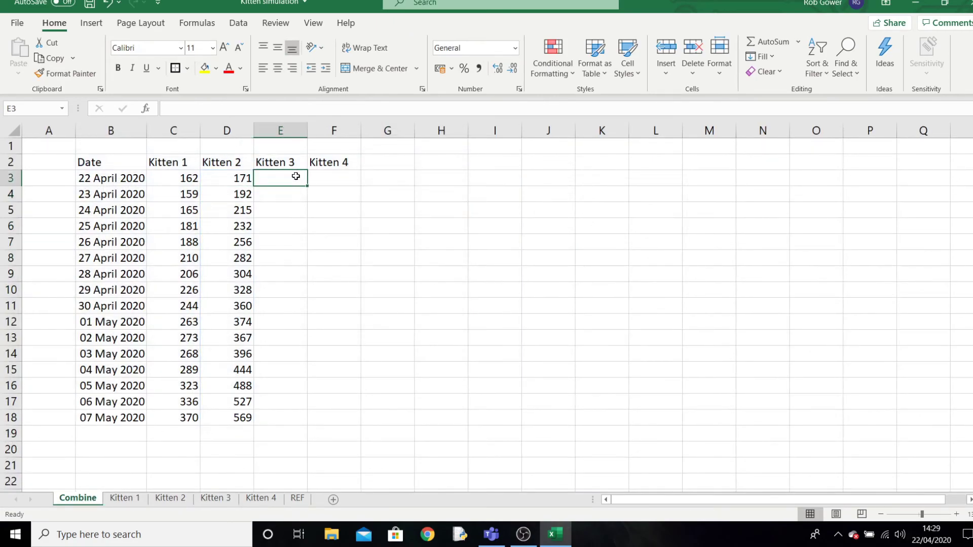
{"action": "type", "text": "="}
{"action": "left_click", "coordinate": [215, 498]}
{"action": "left_click_drag", "start_coordinate": [172, 185], "coordinate": [176, 377]}
{"action": "key", "text": "Return"}
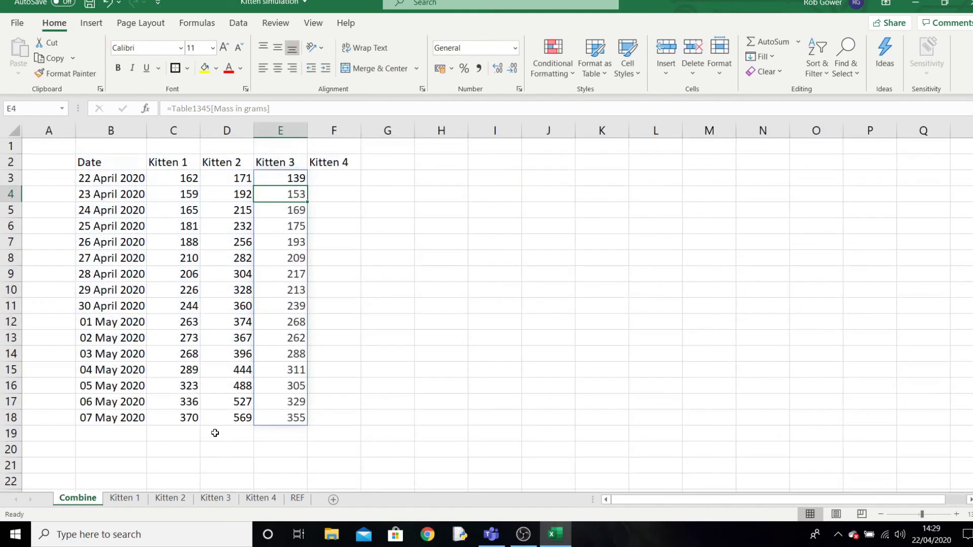
Link F3 on the Combine sheet to the whole Mass in grams column of the Kitten 4 sheet
{"action": "left_click", "coordinate": [335, 178]}
{"action": "type", "text": "="}
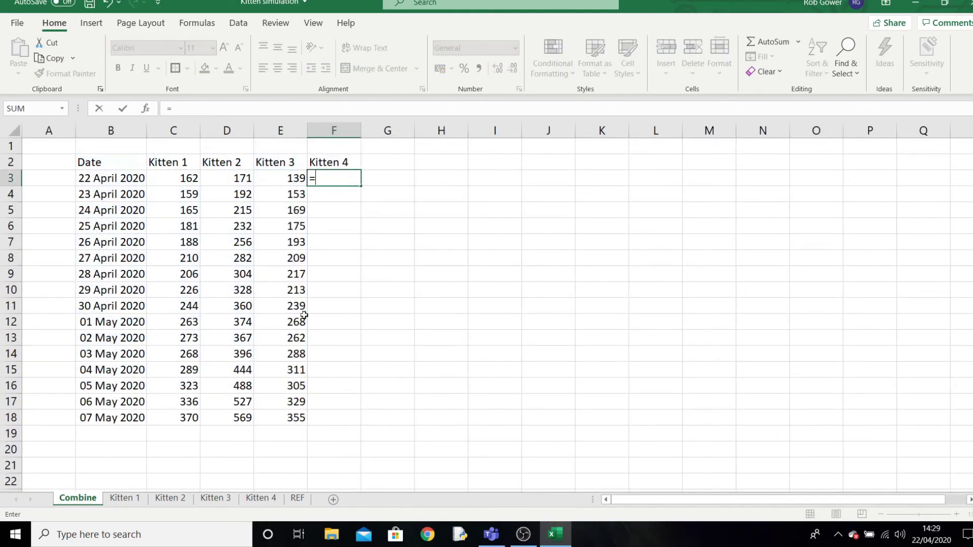
{"action": "left_click", "coordinate": [266, 499]}
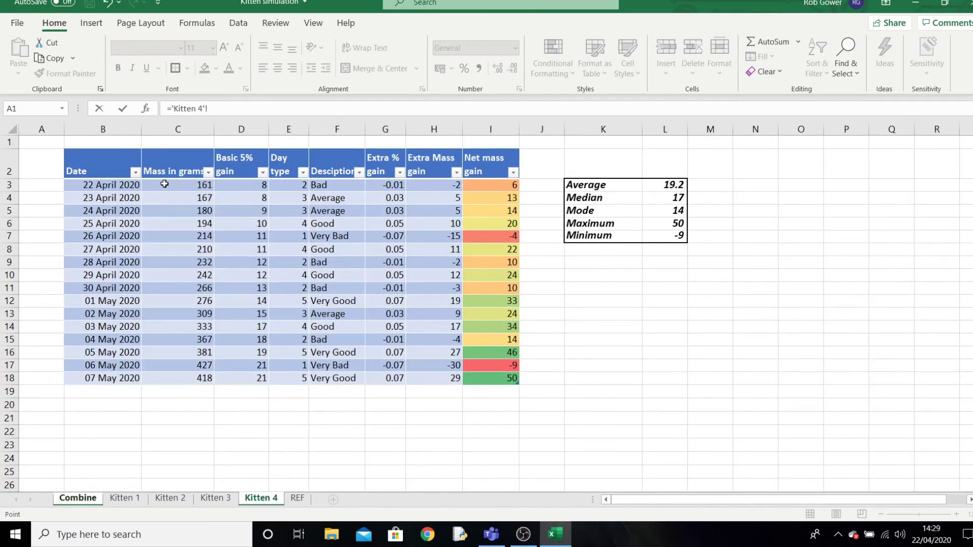
{"action": "left_click_drag", "start_coordinate": [169, 183], "coordinate": [182, 378]}
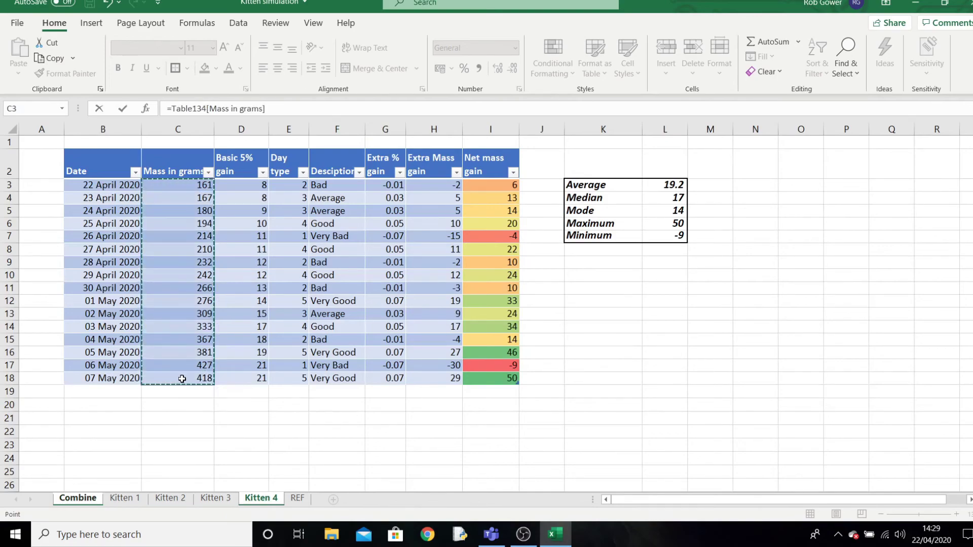
{"action": "key", "text": "Return"}
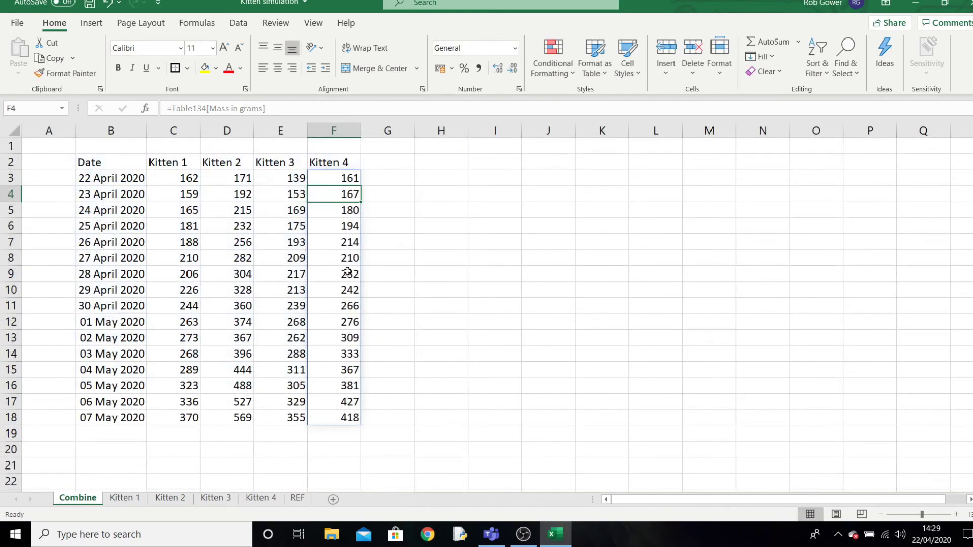
{"action": "left_click", "coordinate": [393, 190]}
{"action": "left_click", "coordinate": [387, 181]}
Turn the combined data in B2:F18 into a table, using row 2 as its headers
{"action": "left_click", "coordinate": [107, 163]}
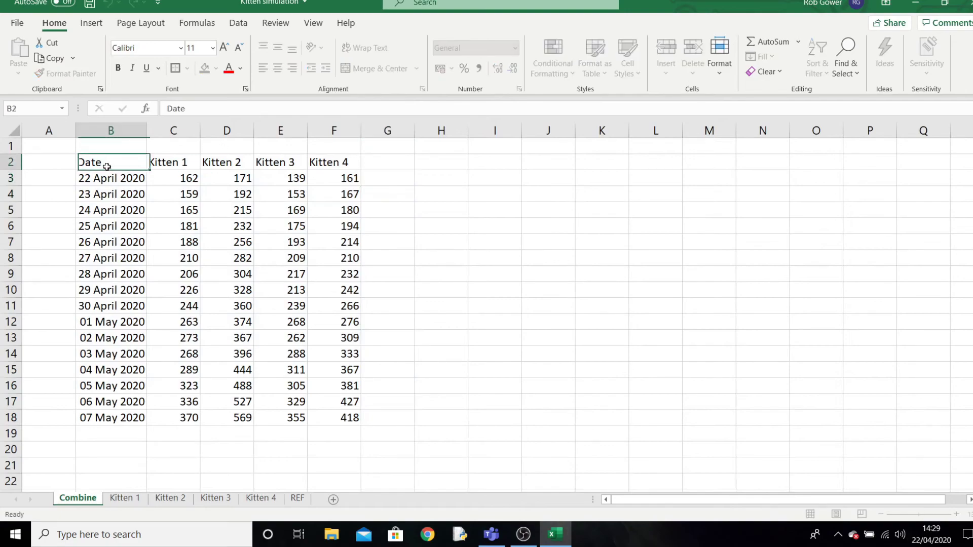
{"action": "left_click_drag", "start_coordinate": [96, 162], "coordinate": [350, 418]}
{"action": "left_click", "coordinate": [92, 24]}
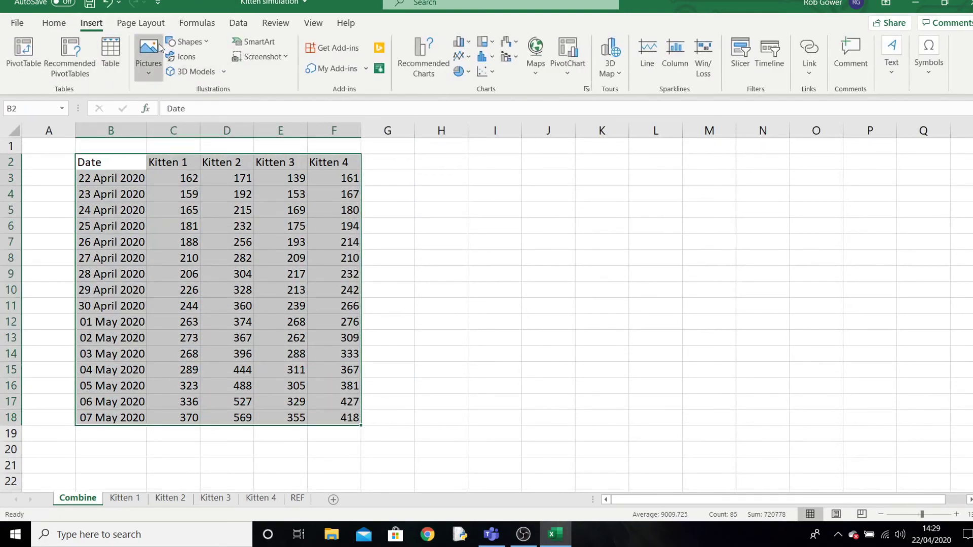
{"action": "left_click", "coordinate": [109, 60]}
{"action": "left_click", "coordinate": [685, 278]}
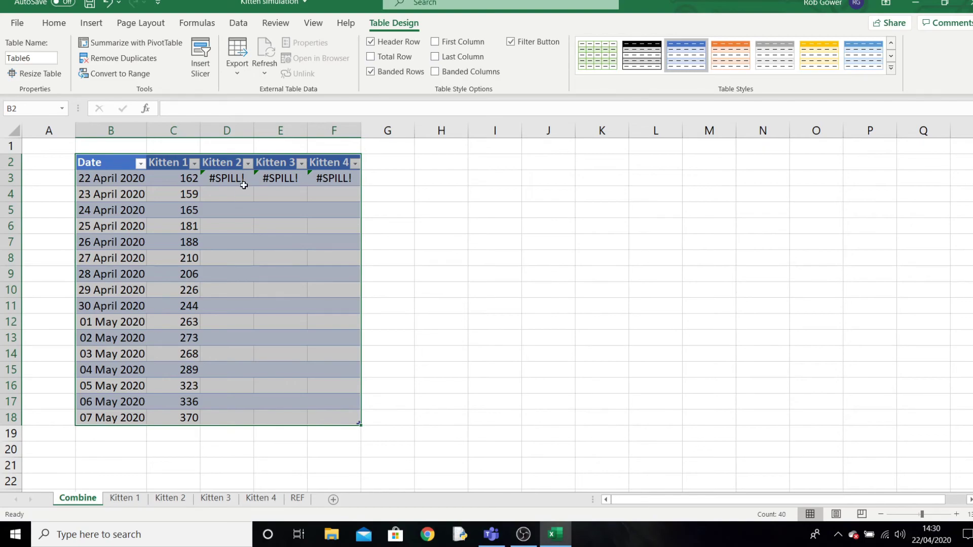
Read the help on the #SPILL! error in cell D3
{"action": "left_click", "coordinate": [226, 180]}
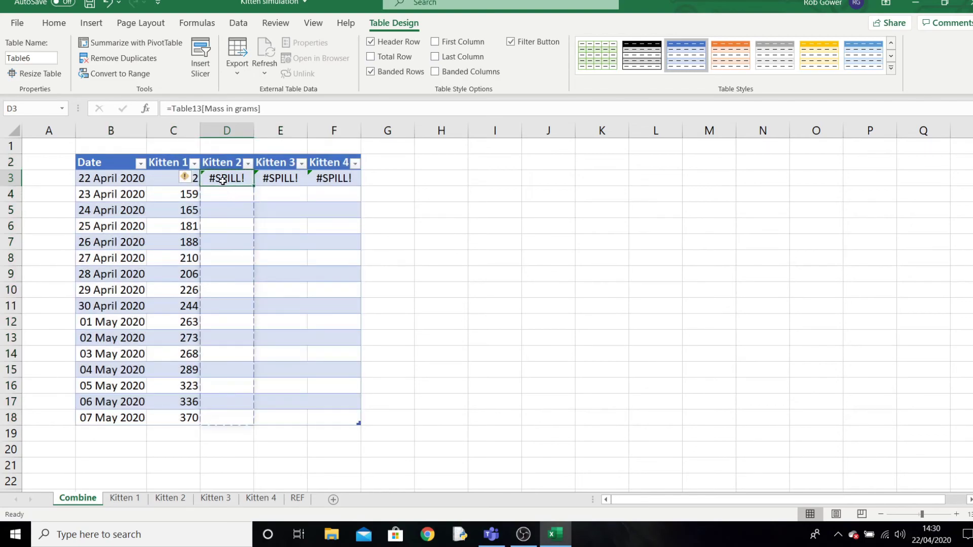
{"action": "left_click", "coordinate": [196, 180]}
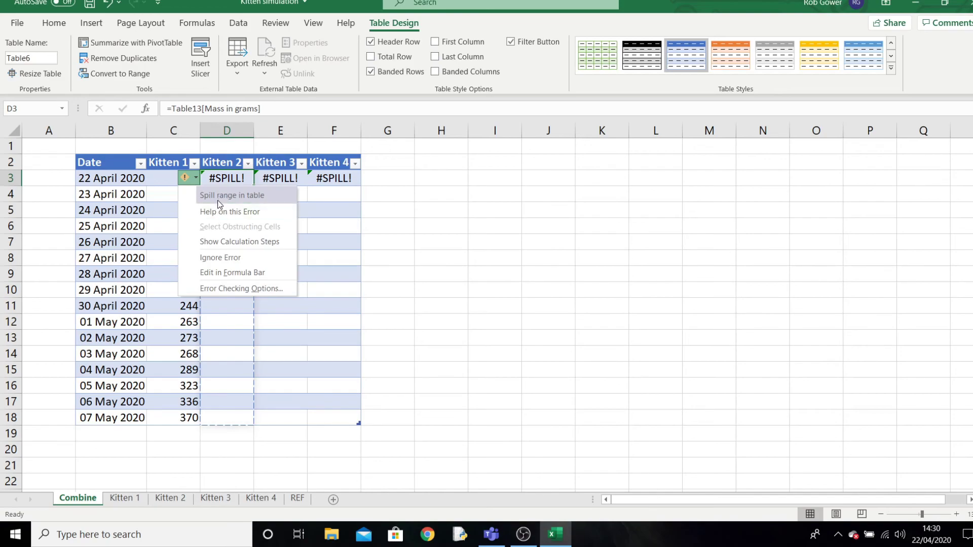
{"action": "left_click", "coordinate": [216, 213]}
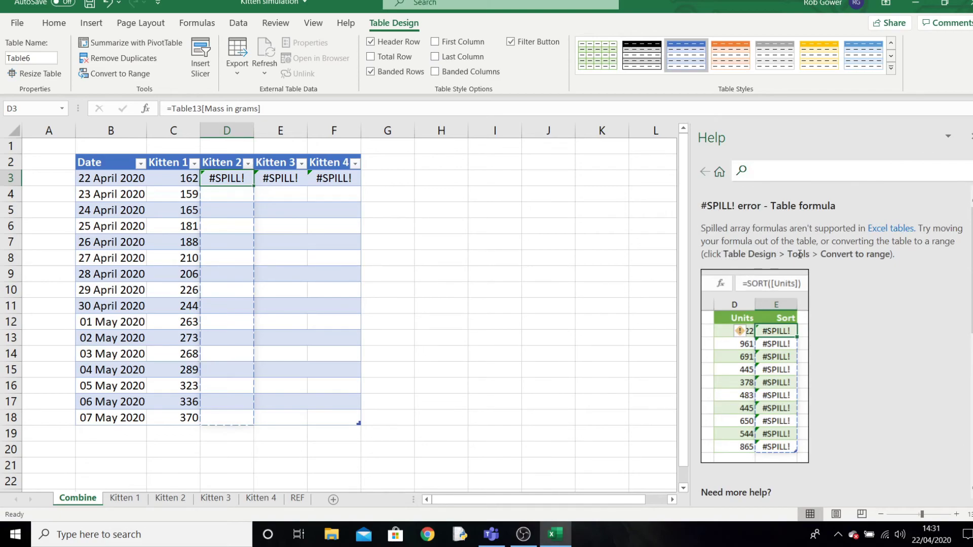
{"action": "left_click", "coordinate": [296, 217]}
Convert the combined table to a normal range and close the help
{"action": "left_click_drag", "start_coordinate": [236, 178], "coordinate": [339, 415]}
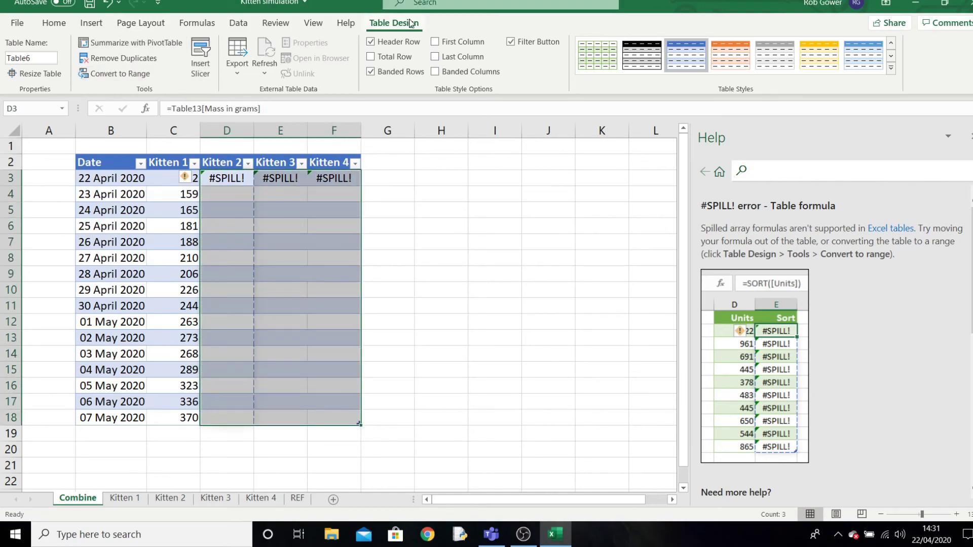
{"action": "left_click", "coordinate": [122, 77]}
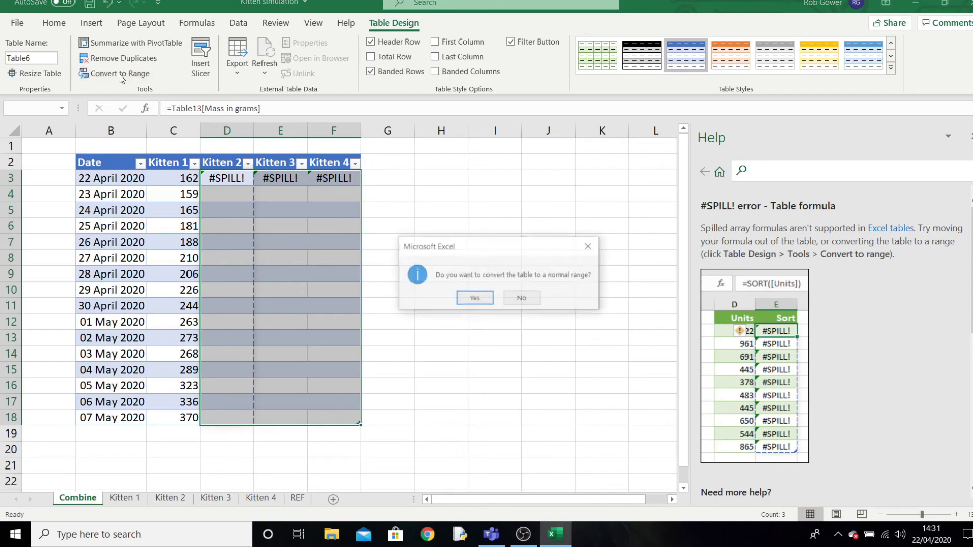
{"action": "left_click", "coordinate": [465, 299]}
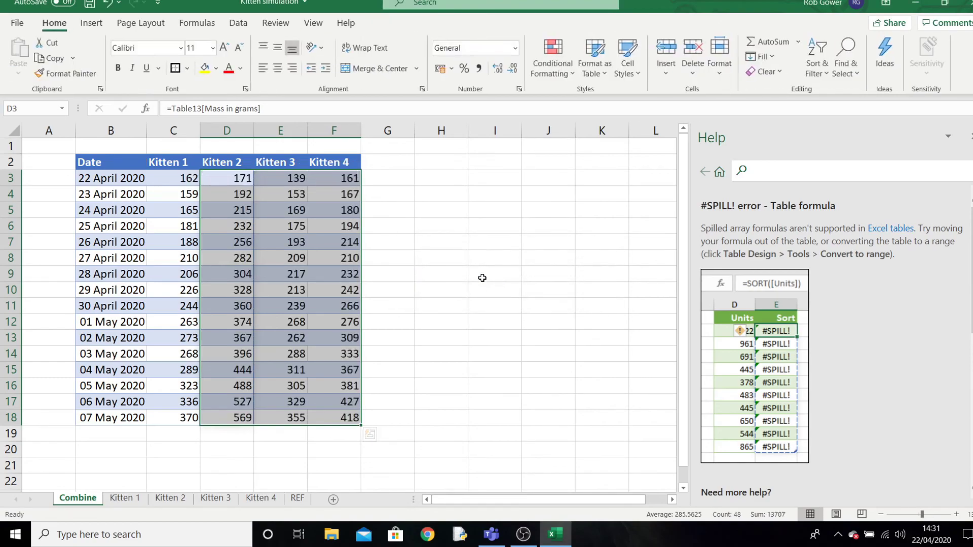
{"action": "left_click", "coordinate": [430, 269]}
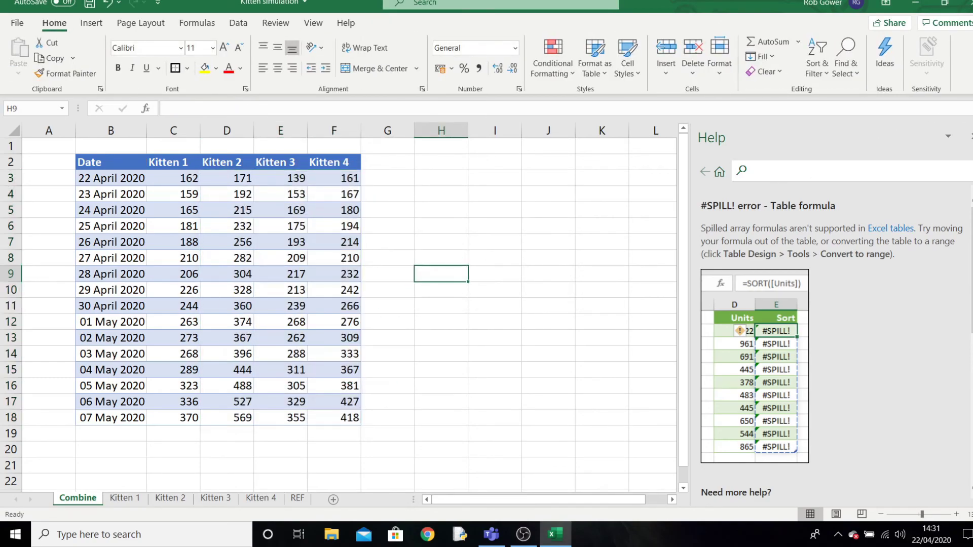
{"action": "left_click", "coordinate": [972, 137]}
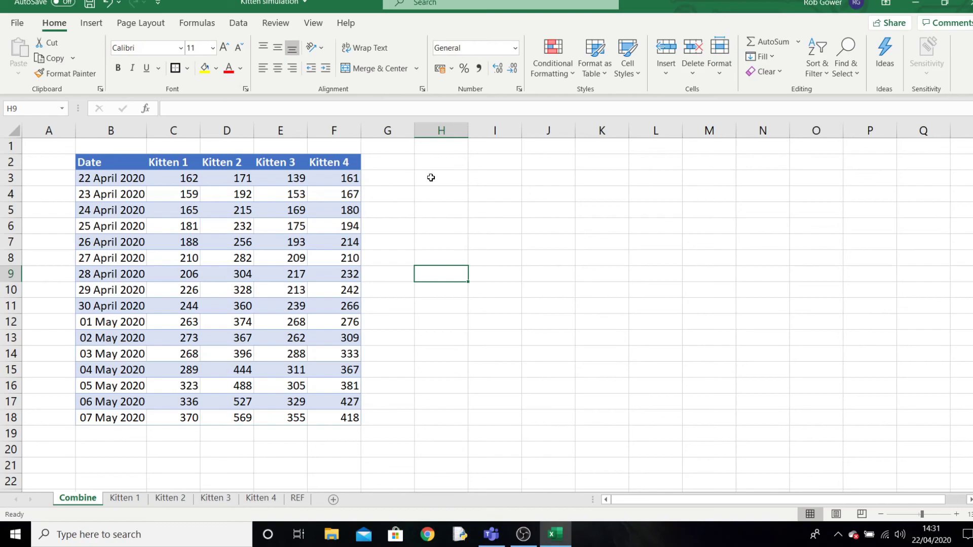
Add the heading Average in G2 beside Kitten 4
{"action": "left_click", "coordinate": [400, 164]}
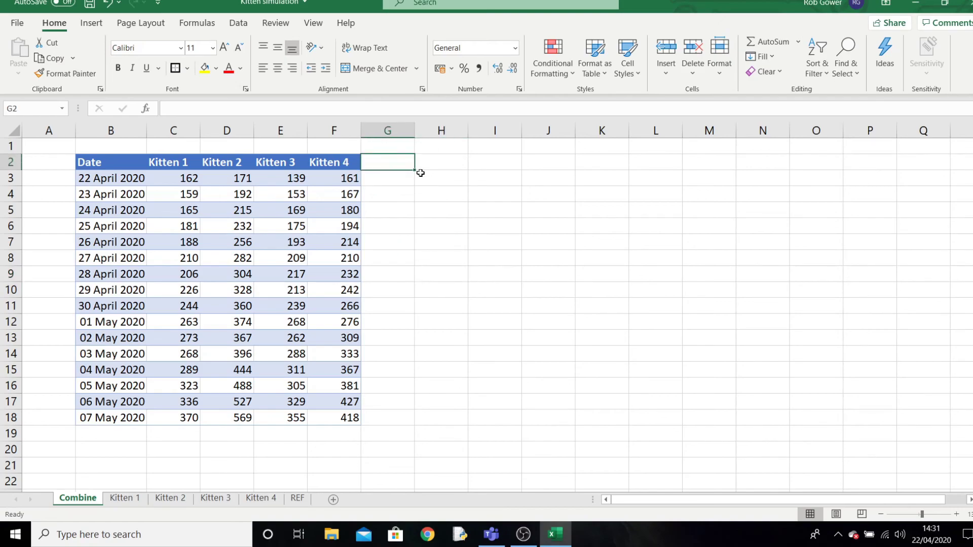
{"action": "type", "text": "Average"}
{"action": "left_click", "coordinate": [424, 184]}
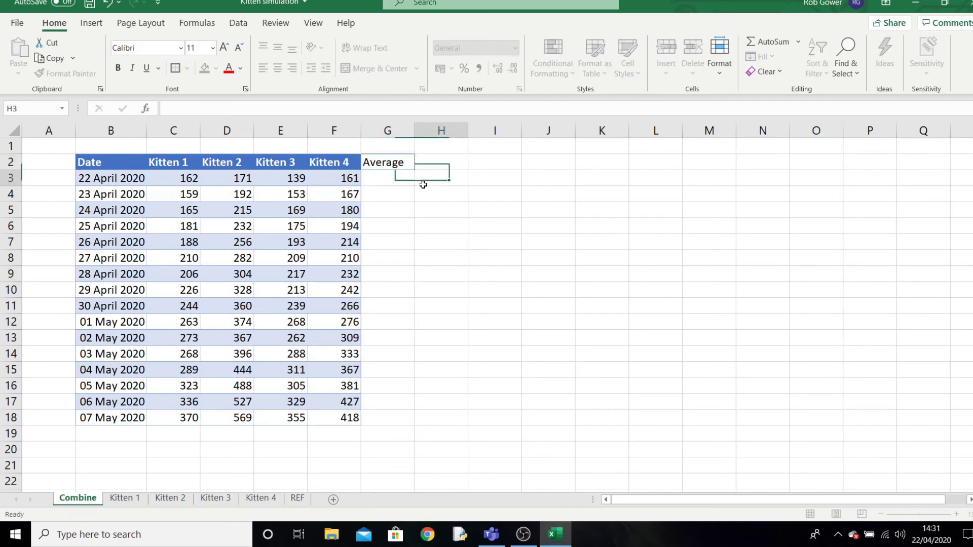
Calculate the average of C3:F3 in G3 and fill the formula down to G18
{"action": "left_click", "coordinate": [401, 182]}
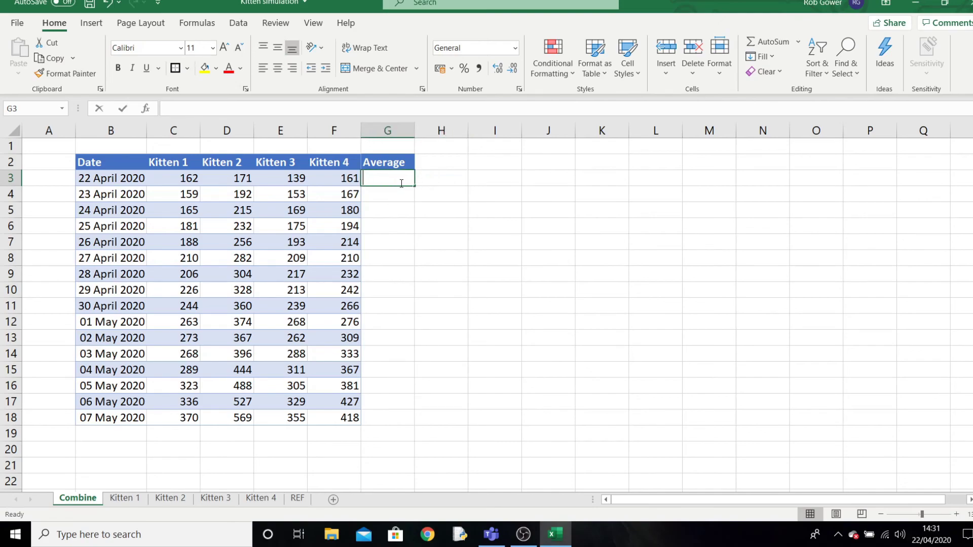
{"action": "type", "text": "=avera"}
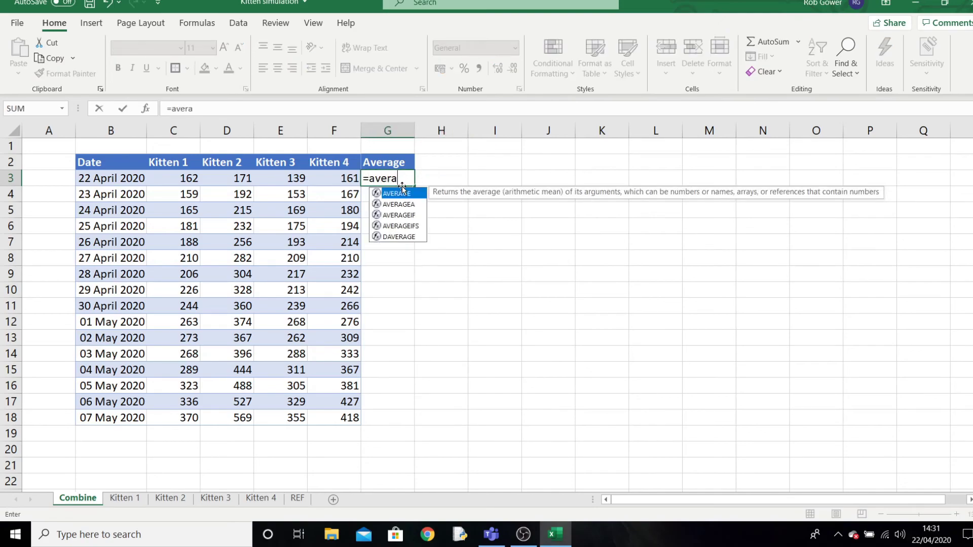
{"action": "type", "text": "ge("}
{"action": "left_click_drag", "start_coordinate": [164, 182], "coordinate": [352, 180]}
{"action": "key", "text": "Return"}
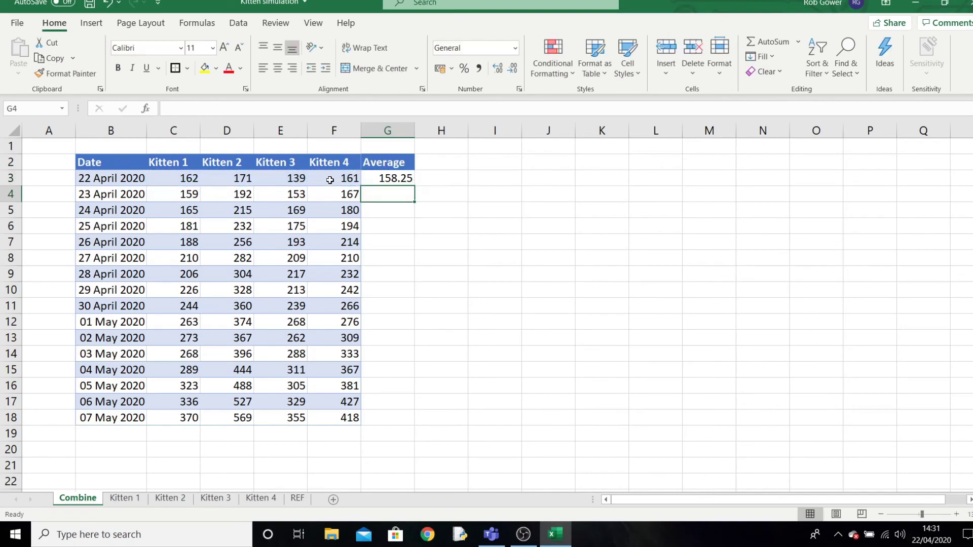
{"action": "key", "text": "Up"}
{"action": "left_click_drag", "start_coordinate": [417, 187], "coordinate": [416, 422]}
{"action": "left_click", "coordinate": [494, 302]}
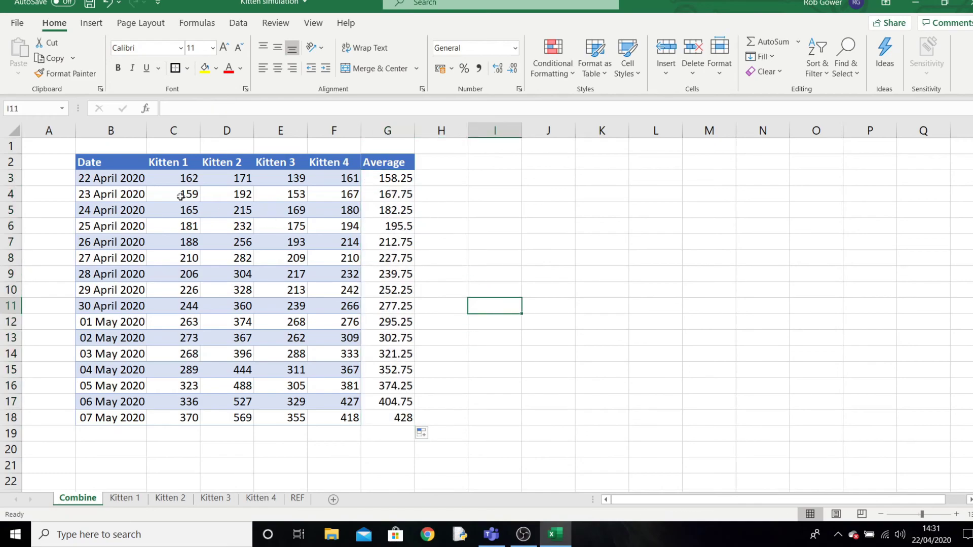
Undo the filled averages, the G3 formula and the Average heading
{"action": "left_click", "coordinate": [128, 178]}
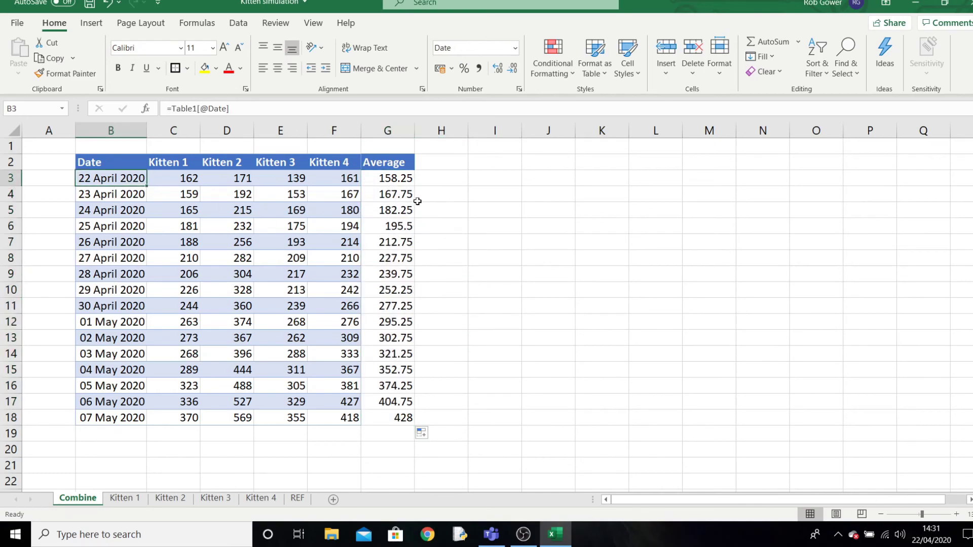
{"action": "left_click", "coordinate": [420, 208]}
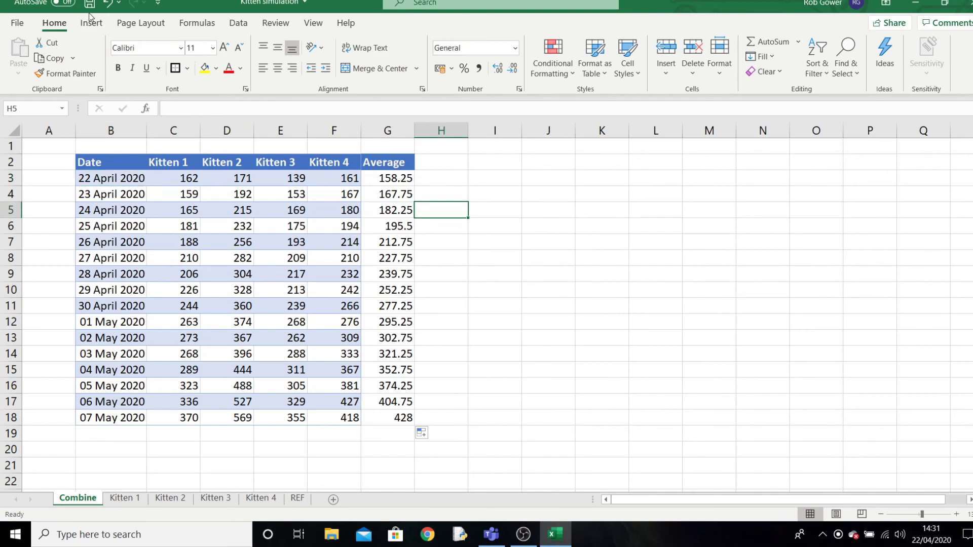
{"action": "left_click", "coordinate": [106, 4]}
{"action": "left_click", "coordinate": [106, 4]}
{"action": "left_click", "coordinate": [106, 4]}
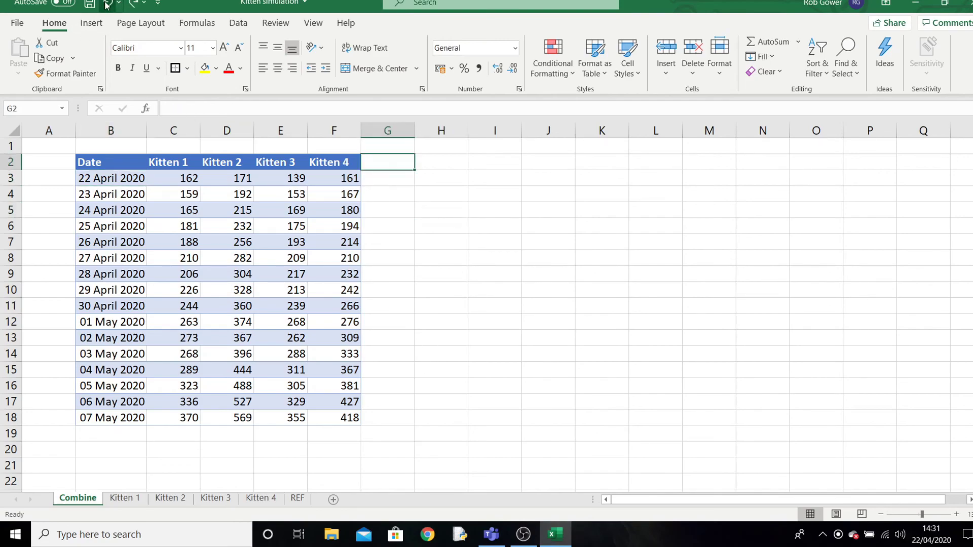
Insert a 2-D line chart with markers from B2:F18 and place it, enlarged, beside the data without covering it
{"action": "left_click", "coordinate": [489, 244]}
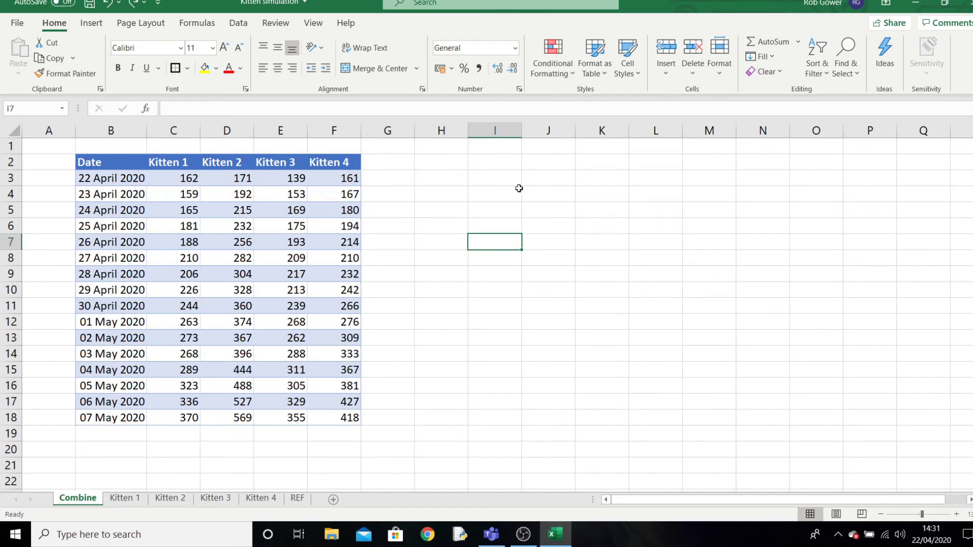
{"action": "left_click_drag", "start_coordinate": [97, 162], "coordinate": [355, 416]}
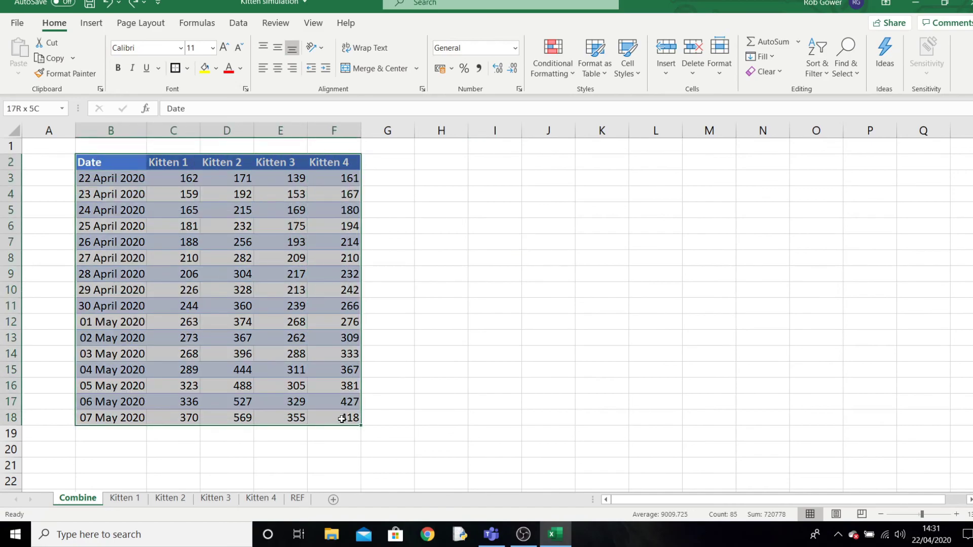
{"action": "left_click", "coordinate": [100, 25]}
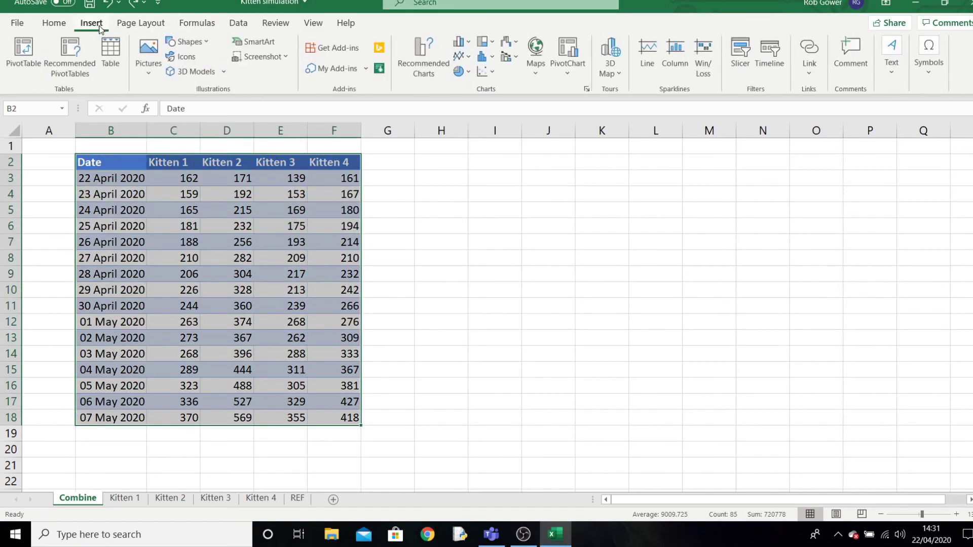
{"action": "left_click", "coordinate": [468, 57]}
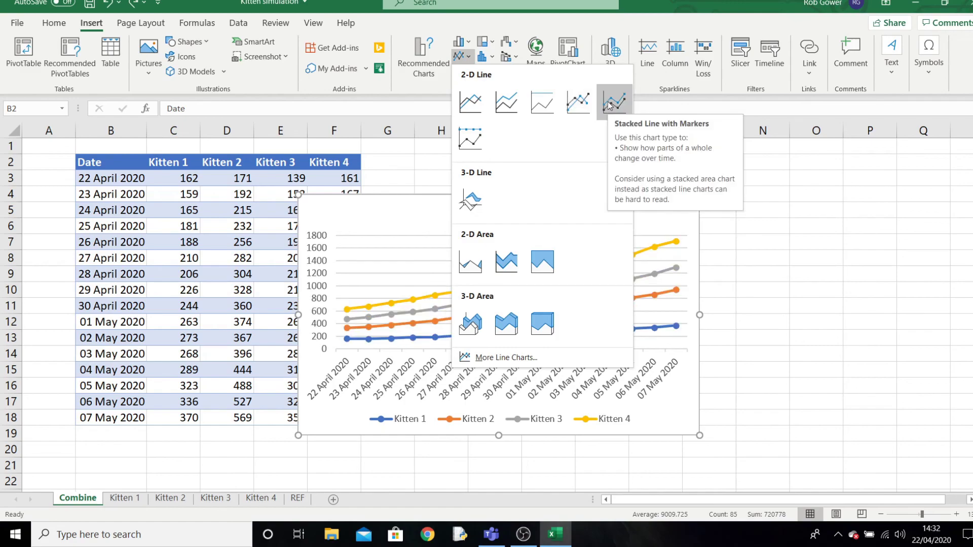
{"action": "left_click", "coordinate": [578, 108]}
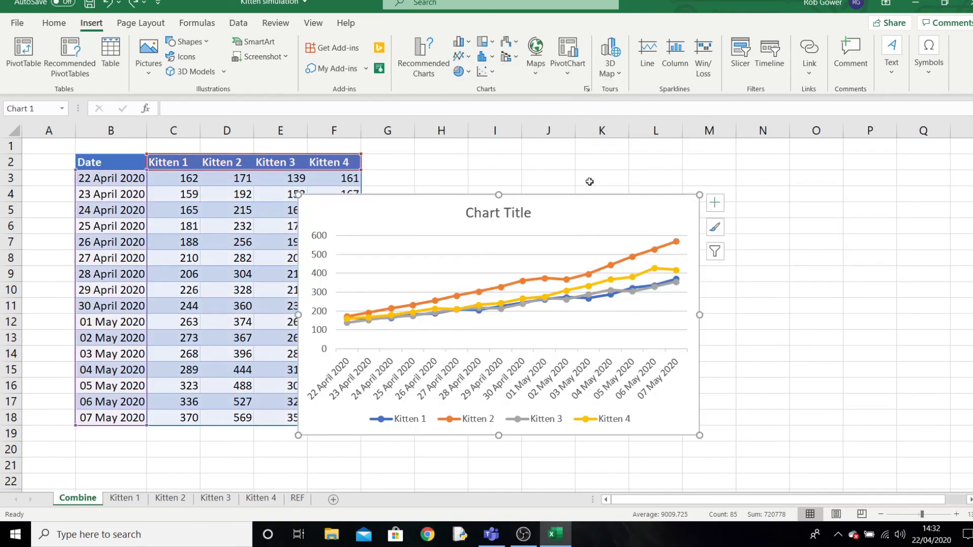
{"action": "left_click_drag", "start_coordinate": [697, 434], "coordinate": [756, 460]}
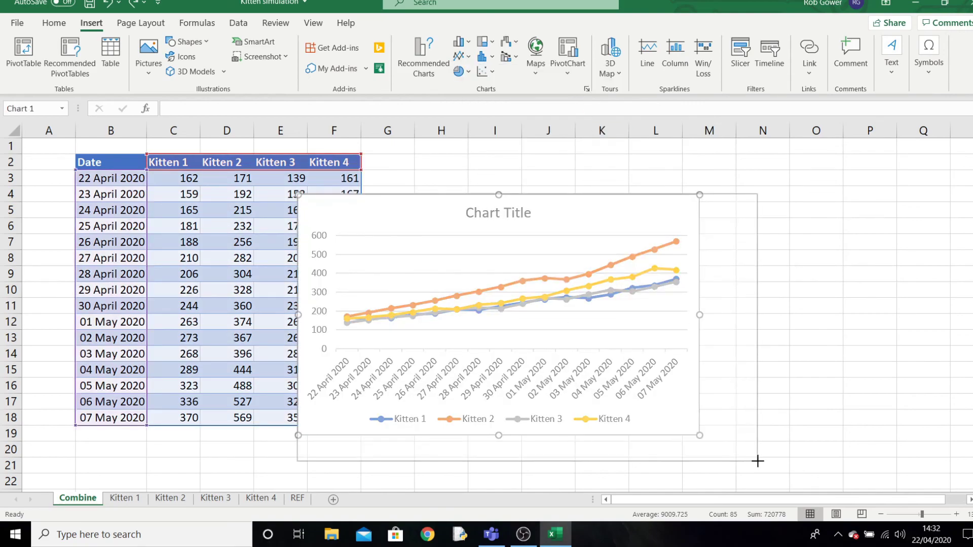
{"action": "left_click_drag", "start_coordinate": [643, 200], "coordinate": [735, 164]}
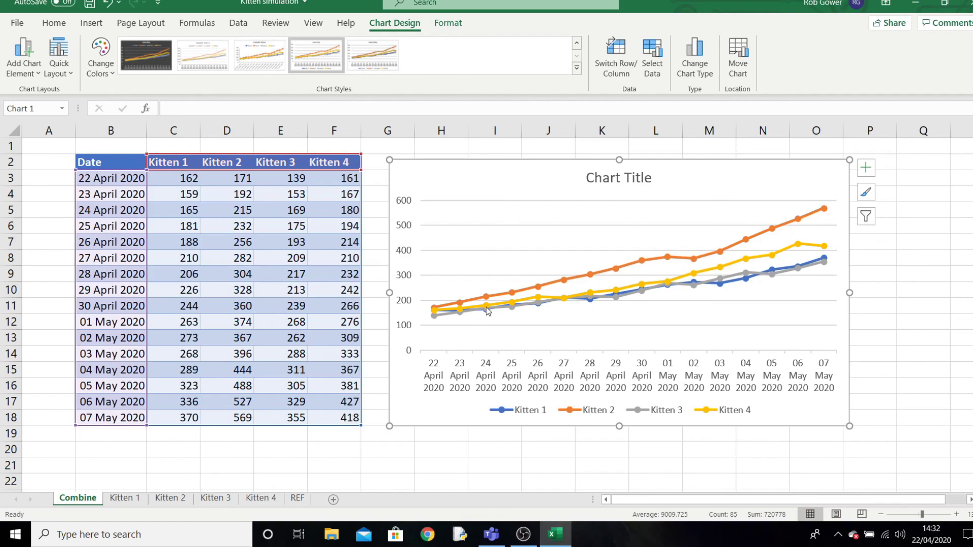
Format the chart's horizontal date axis so that its axis position is On tick marks
{"action": "right_click", "coordinate": [582, 381]}
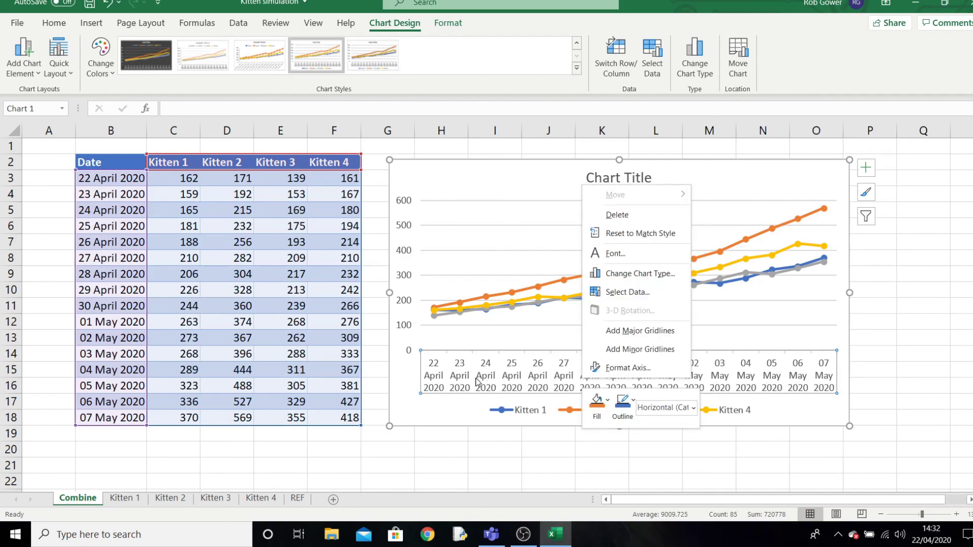
{"action": "left_click", "coordinate": [624, 368]}
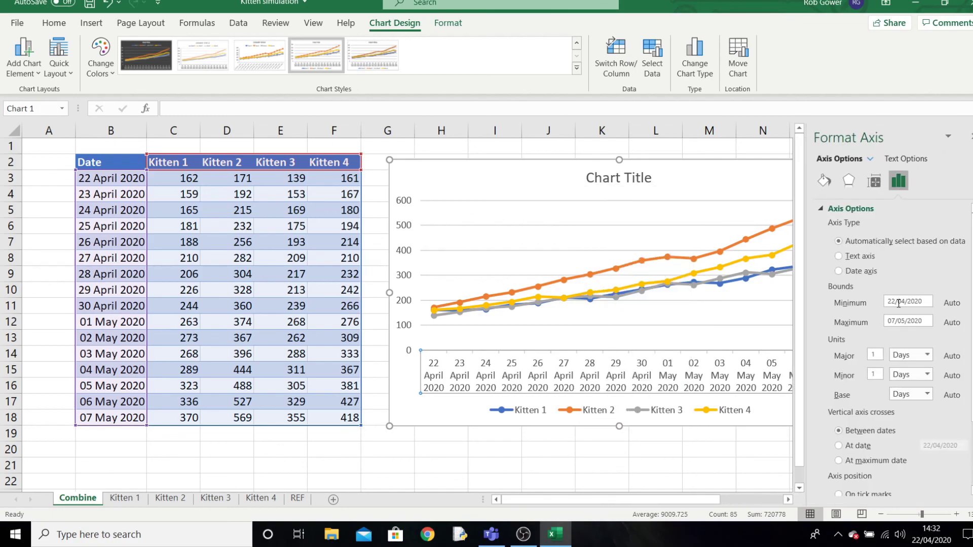
{"action": "scroll", "coordinate": [893, 422], "scroll_direction": "down", "scroll_amount": 2}
{"action": "left_click", "coordinate": [869, 465]}
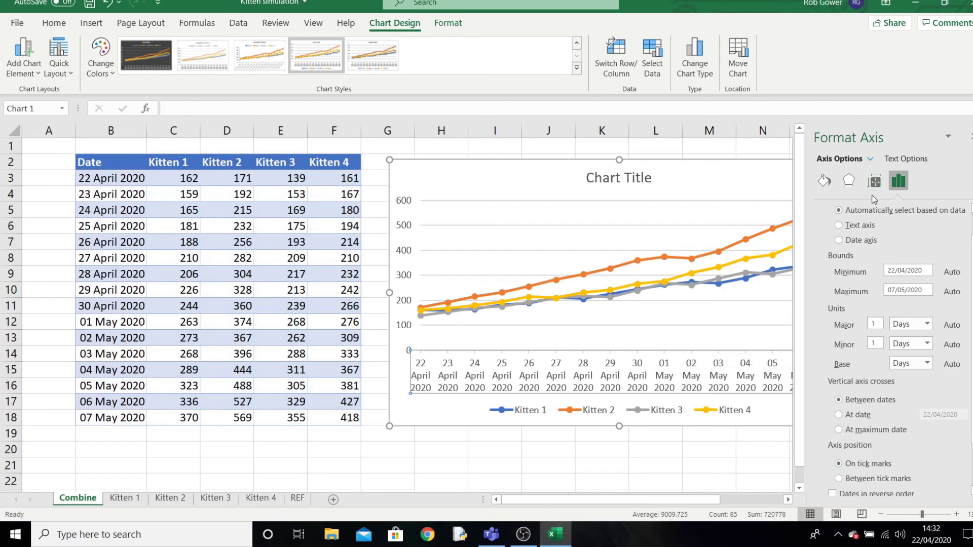
Try rotating all date axis label text by 90°, and set the text direction back to Horizontal
{"action": "left_click", "coordinate": [907, 159]}
{"action": "left_click", "coordinate": [850, 225]}
{"action": "left_click", "coordinate": [841, 209]}
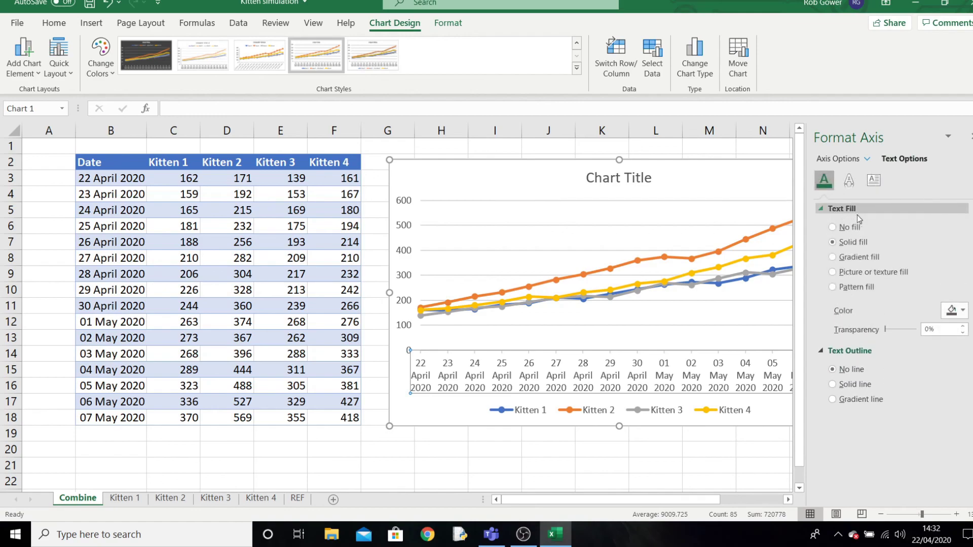
{"action": "left_click", "coordinate": [873, 179]}
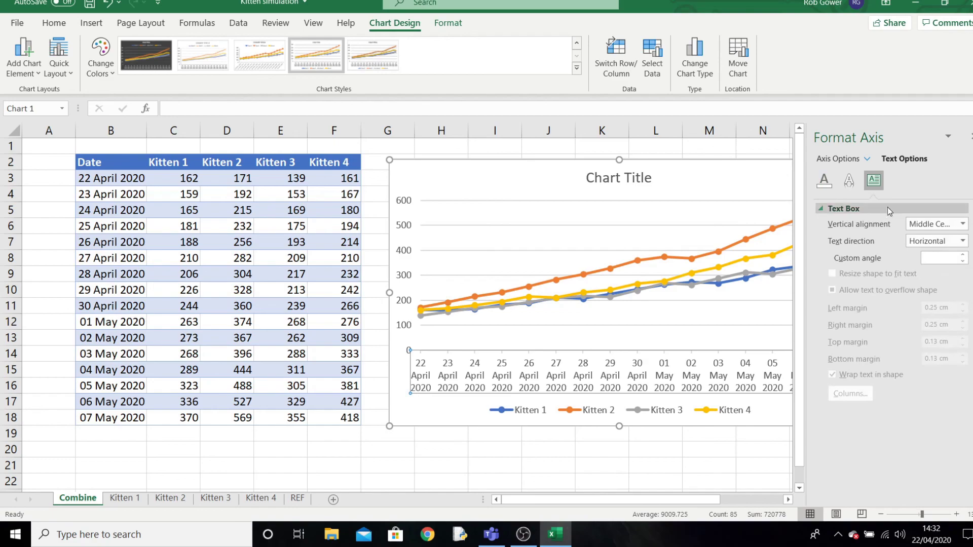
{"action": "left_click", "coordinate": [937, 242]}
{"action": "left_click", "coordinate": [928, 299]}
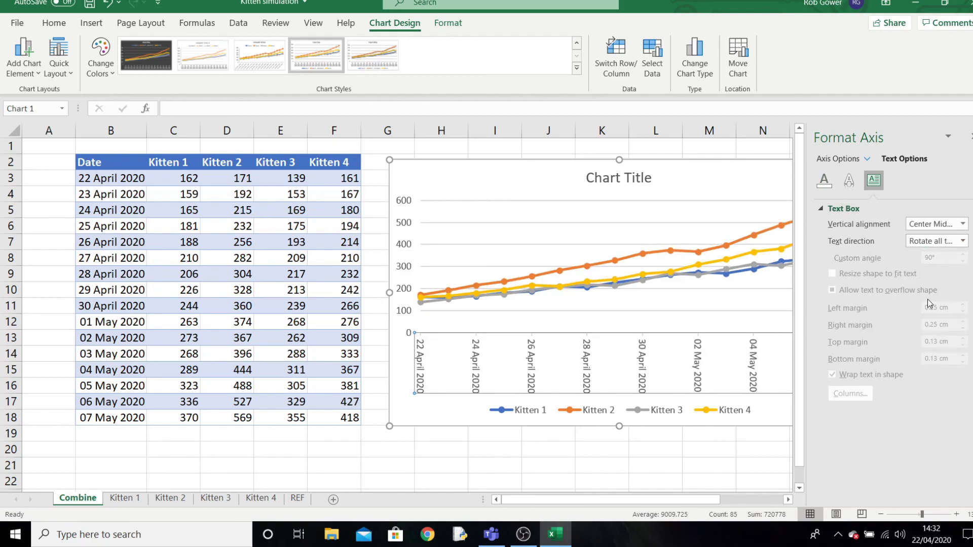
{"action": "left_click", "coordinate": [962, 241]}
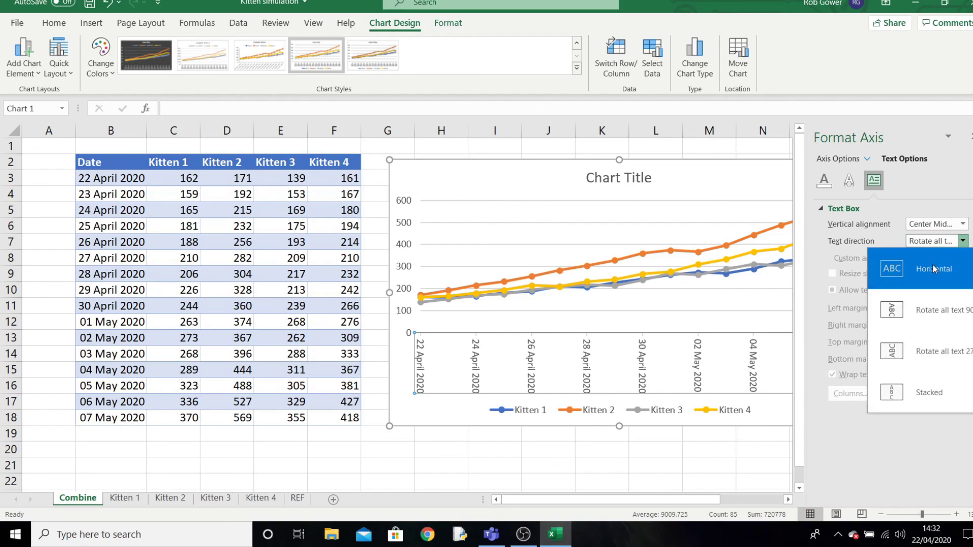
{"action": "left_click", "coordinate": [933, 268]}
Examine the date axis's number format category and type, and close the formatting options
{"action": "left_click", "coordinate": [834, 159]}
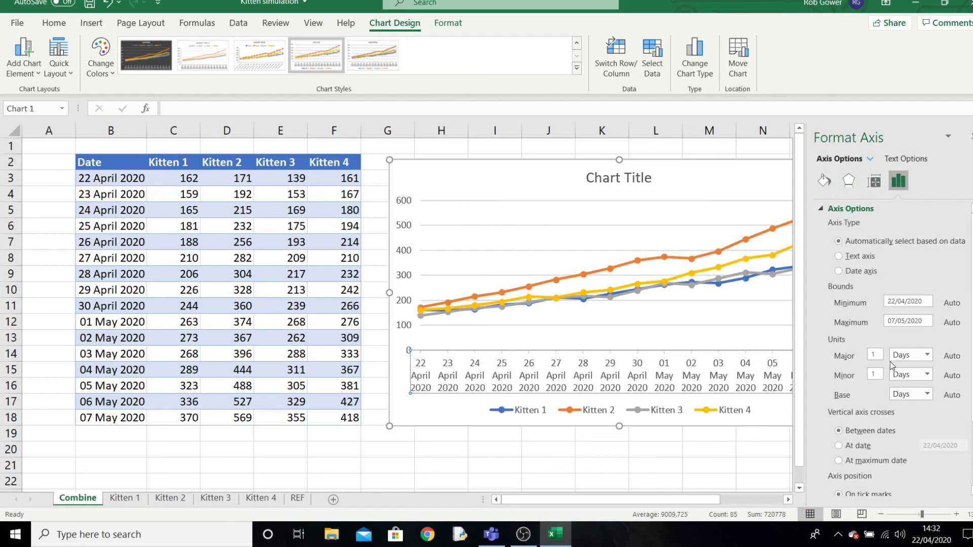
{"action": "scroll", "coordinate": [887, 363], "scroll_direction": "down", "scroll_amount": 3}
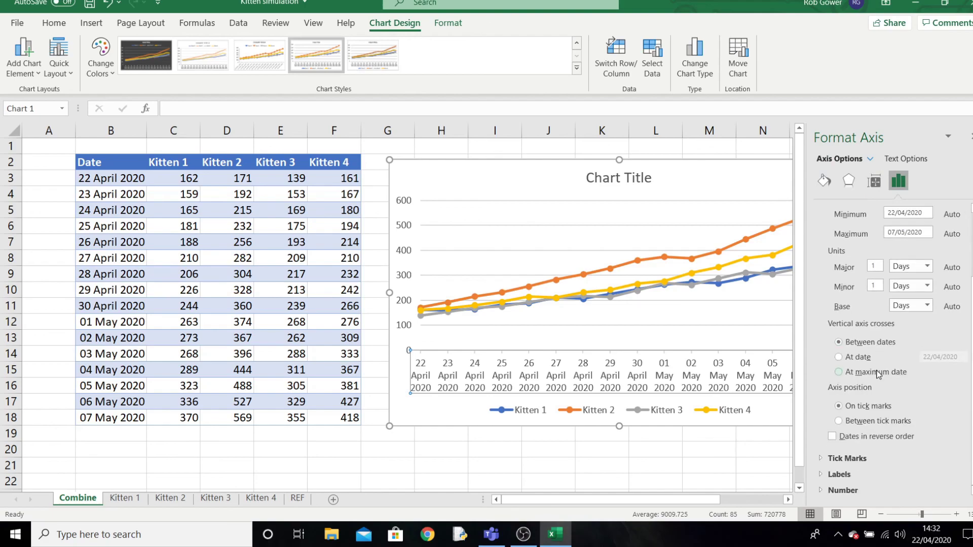
{"action": "left_click", "coordinate": [840, 490]}
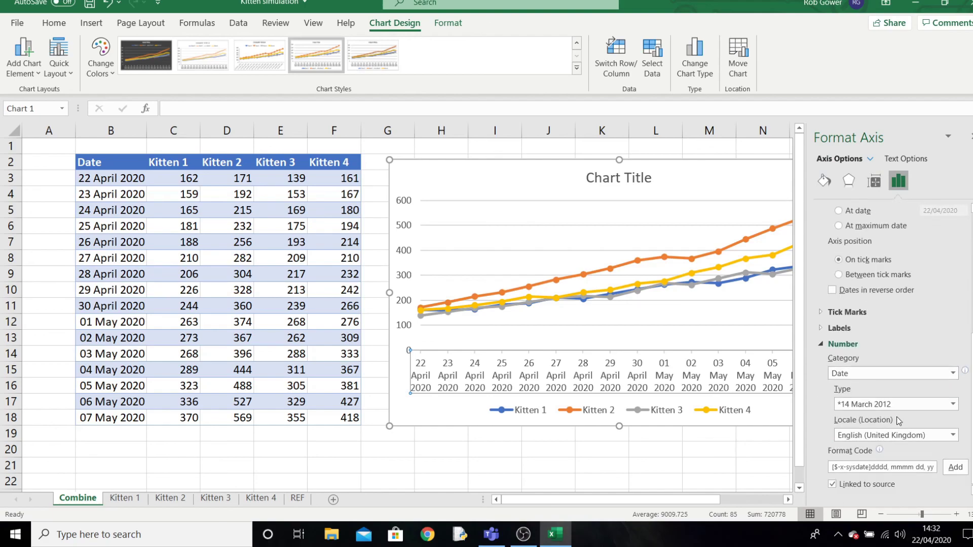
{"action": "left_click", "coordinate": [953, 404]}
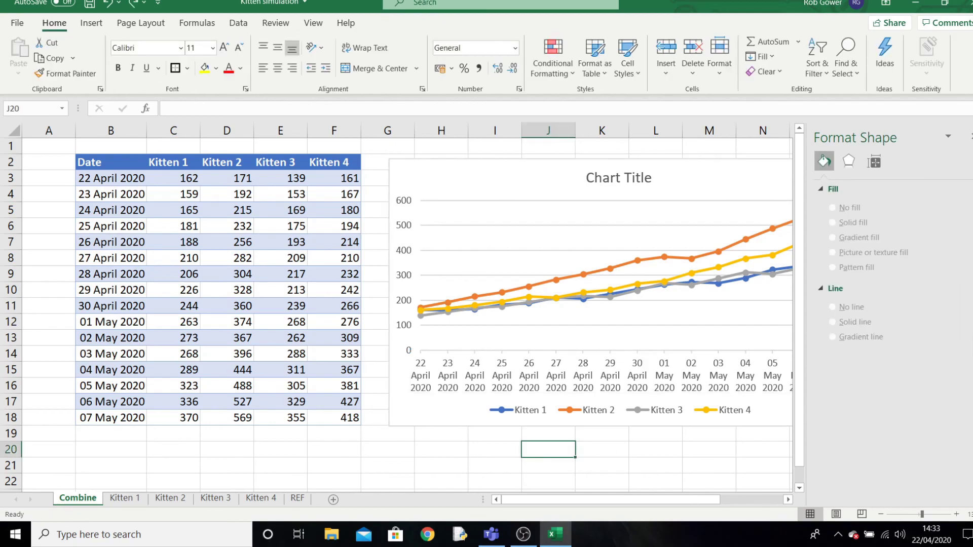
{"action": "left_click", "coordinate": [969, 136]}
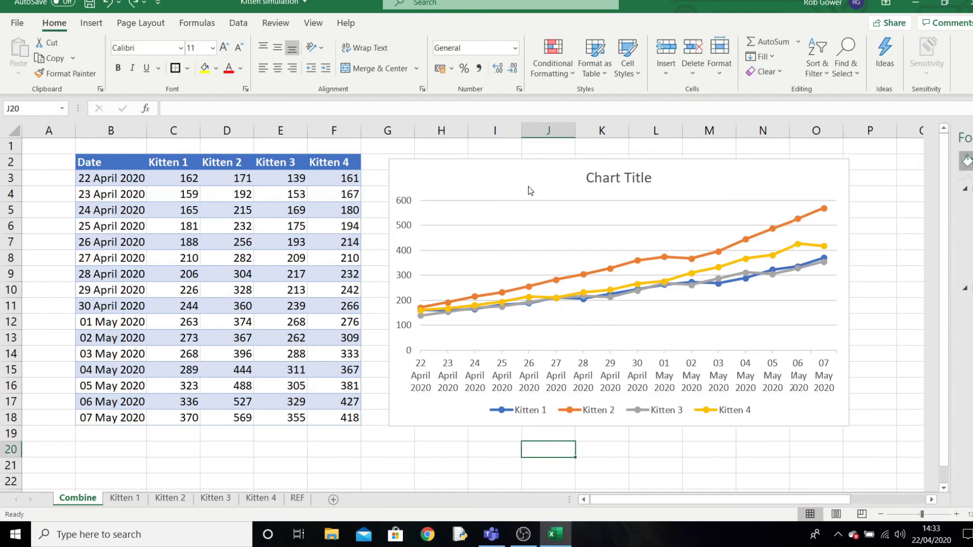
{"action": "left_click", "coordinate": [613, 165]}
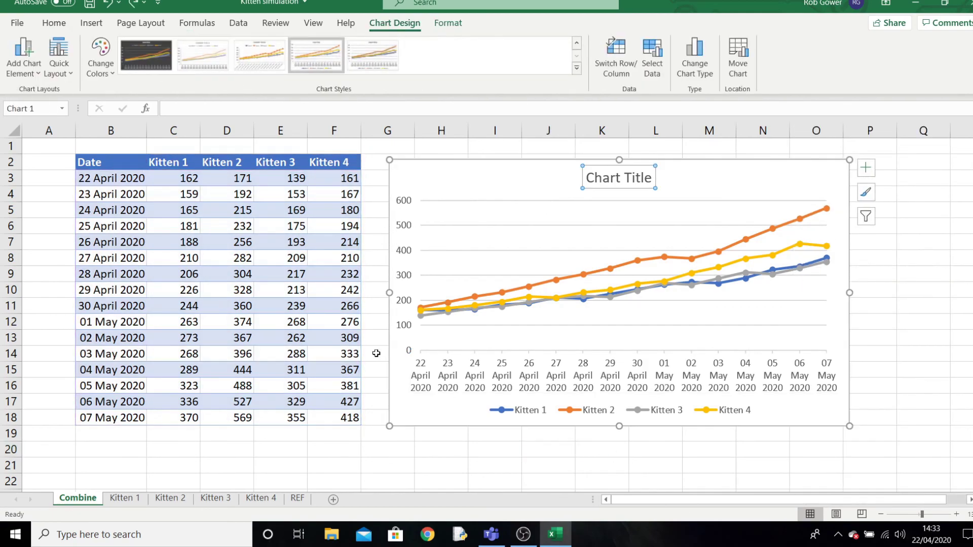
{"action": "left_click", "coordinate": [864, 372]}
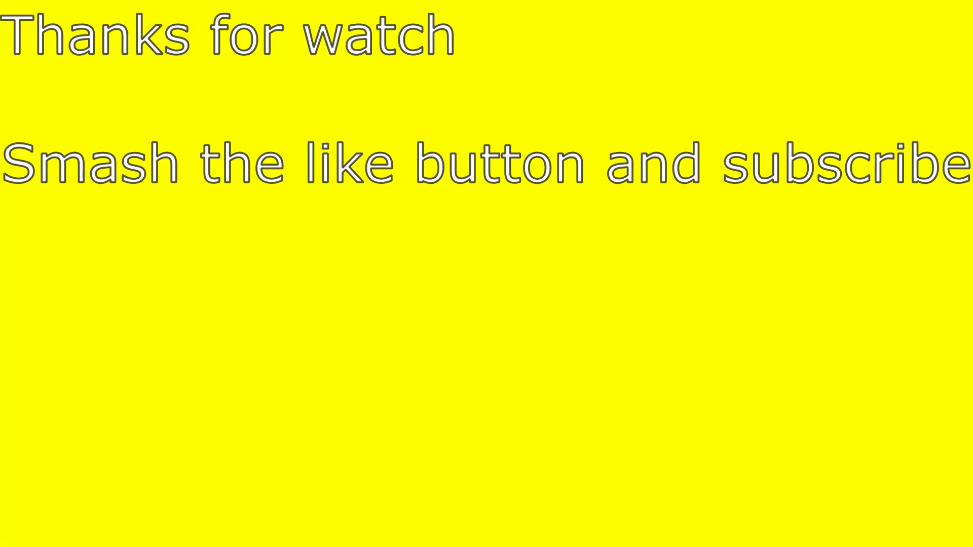